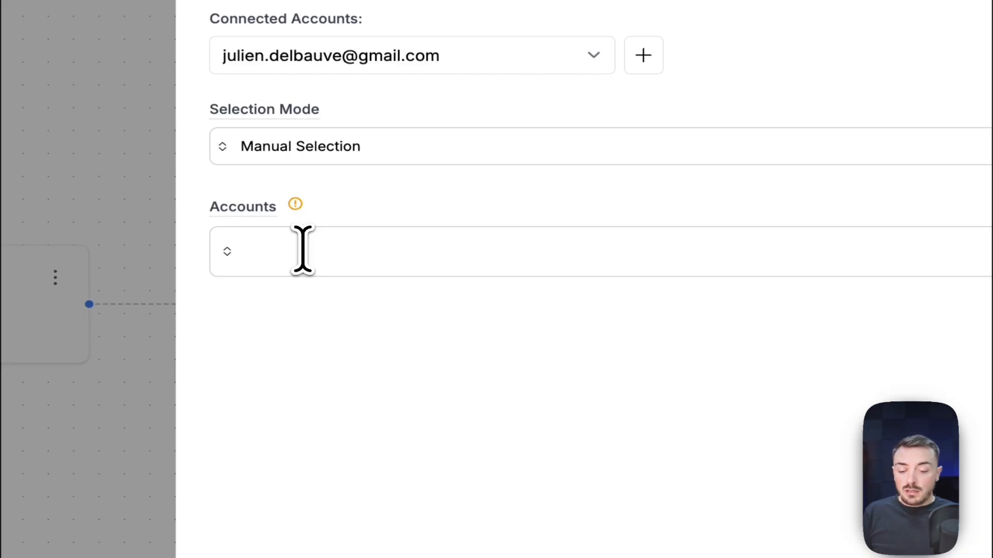
Choose the GA4 Auditor ad account in the Select Accounts node and close its settings.
{"action": "left_click", "coordinate": [302, 248]}
{"action": "type", "text": "GA4"}
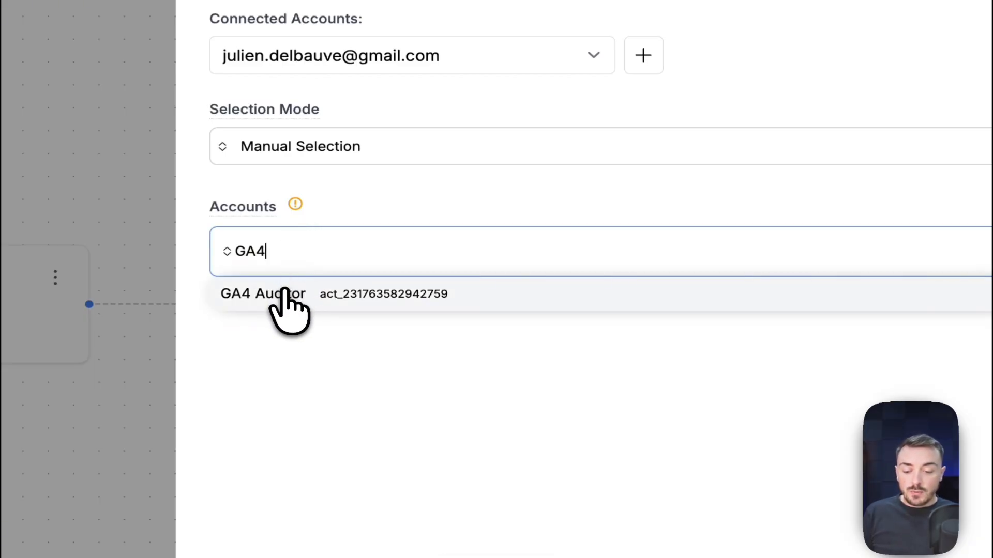
{"action": "left_click", "coordinate": [286, 294]}
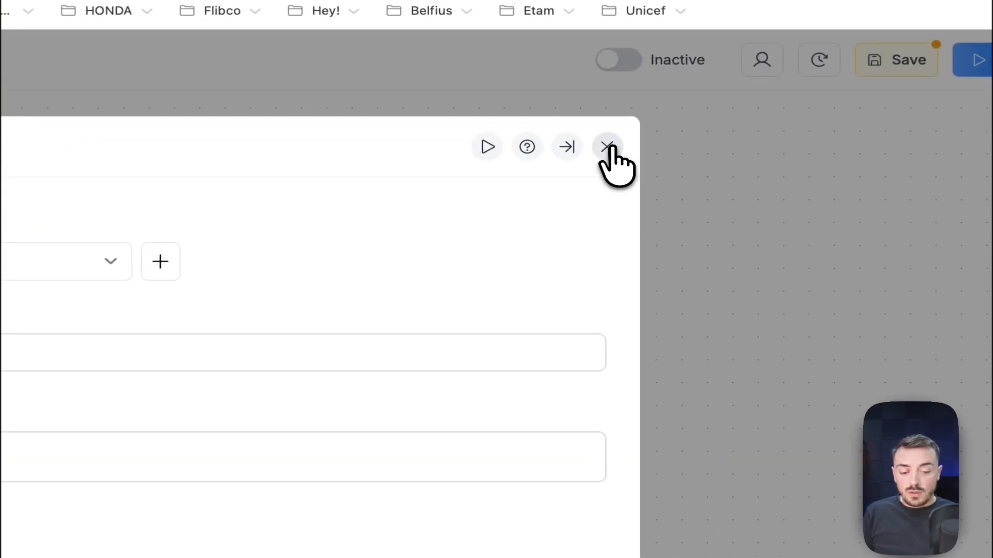
{"action": "left_click", "coordinate": [607, 148]}
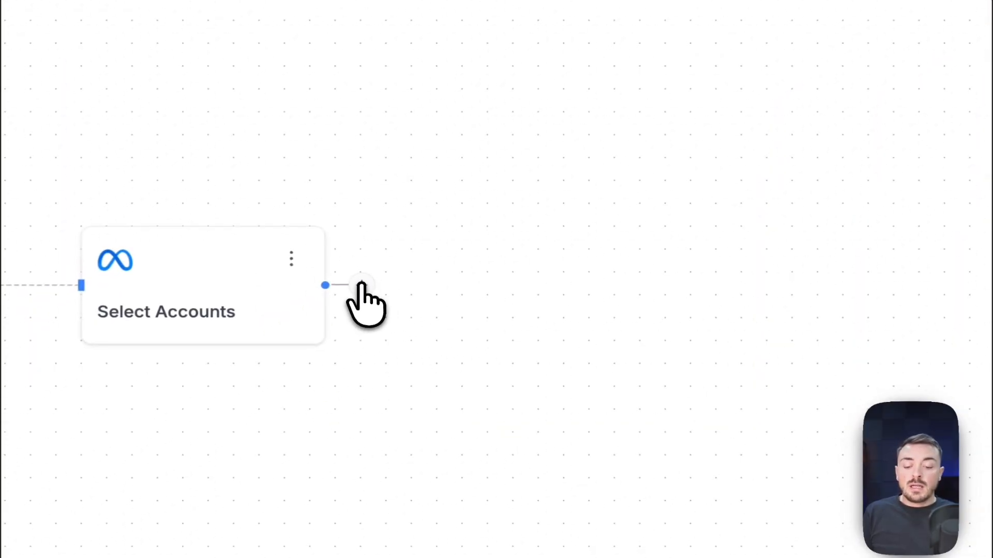
Connect a Meta Ads Get Report node after the Select Accounts node.
{"action": "left_click", "coordinate": [362, 285]}
{"action": "scroll", "coordinate": [416, 362], "scroll_direction": "down", "scroll_amount": 2}
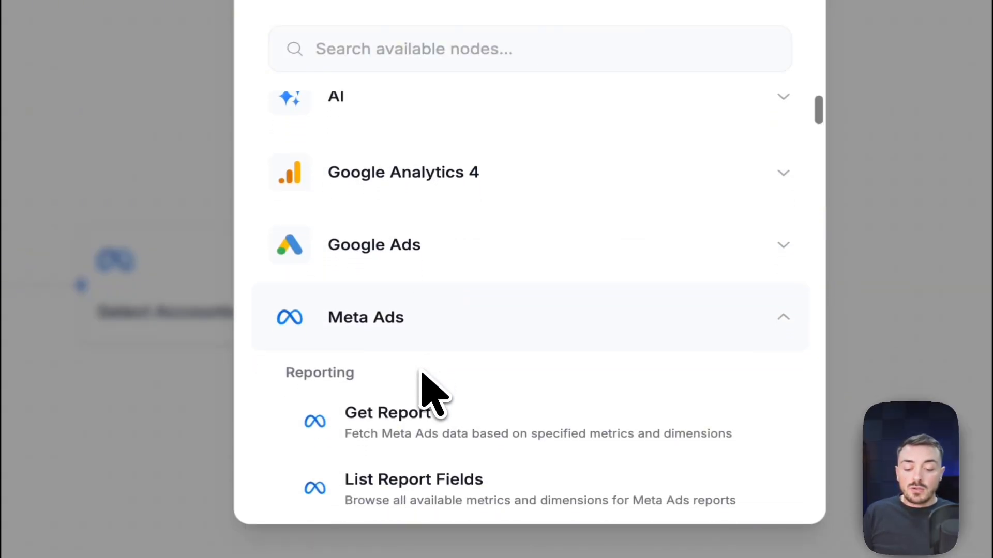
{"action": "scroll", "coordinate": [422, 374], "scroll_direction": "down", "scroll_amount": 3}
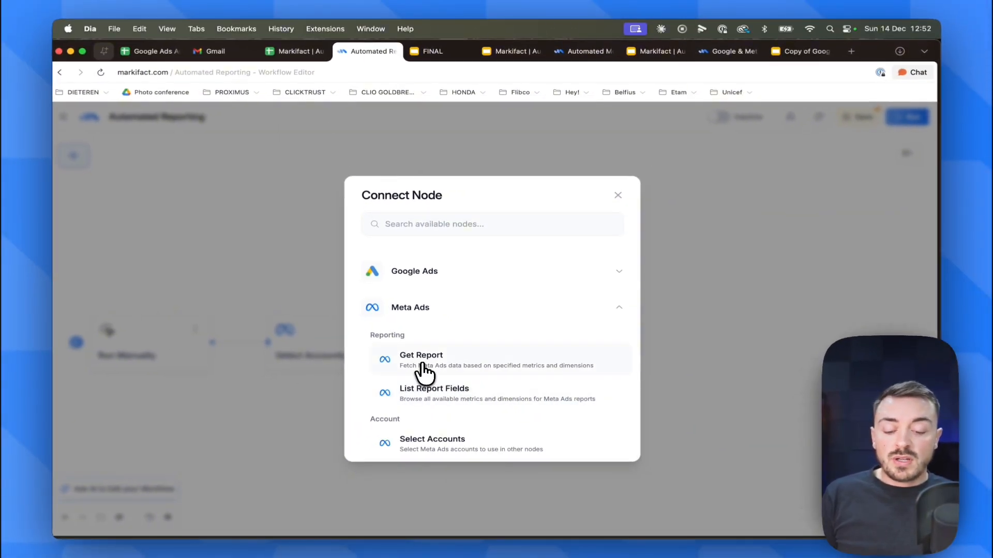
{"action": "left_click", "coordinate": [422, 361]}
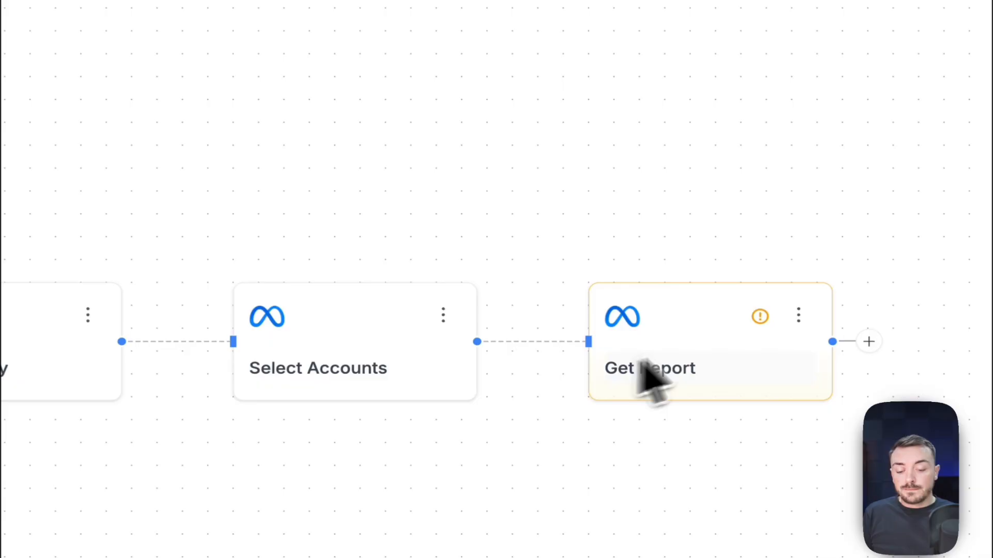
Set the Get Report node's accounts to a dynamic value using the Accounts output of the Select Accounts node.
{"action": "left_click", "coordinate": [518, 352]}
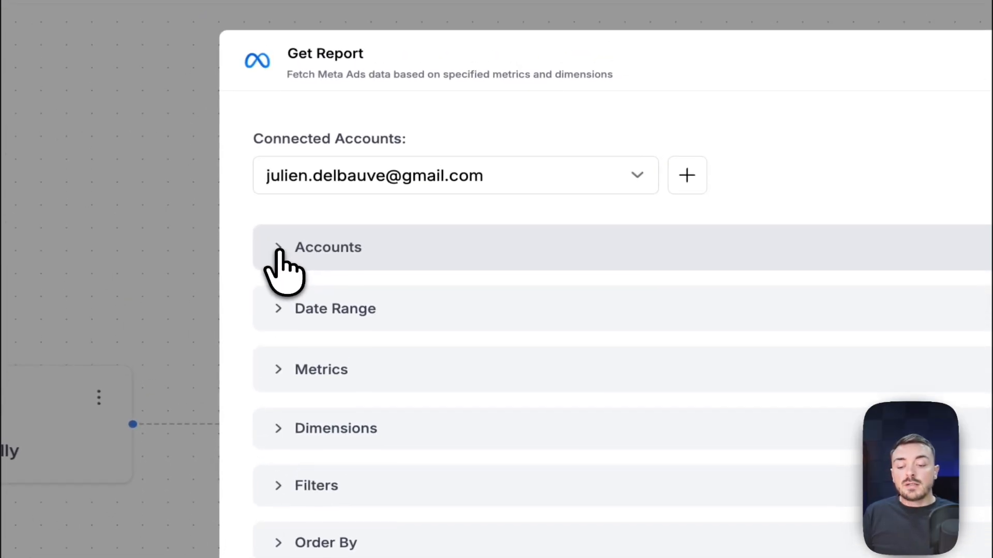
{"action": "left_click", "coordinate": [267, 166]}
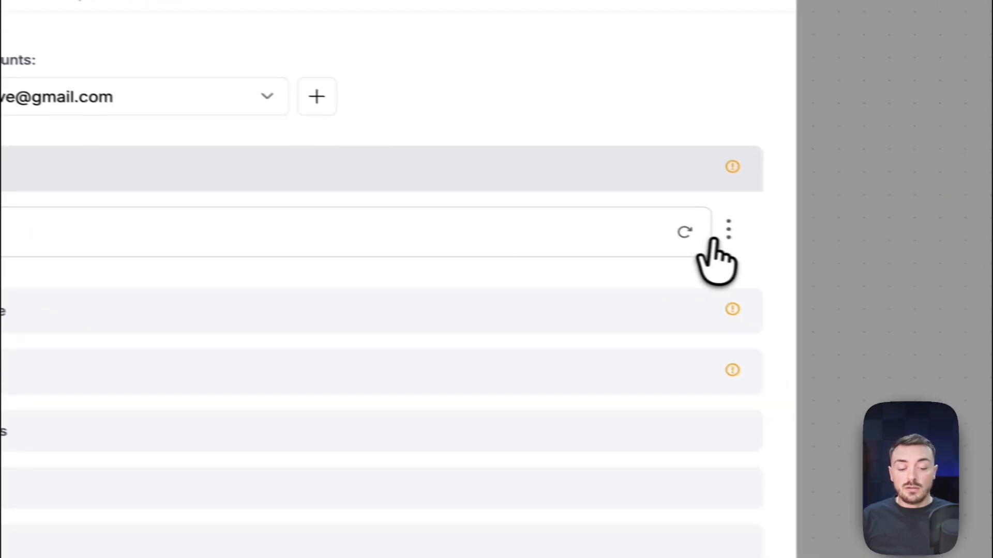
{"action": "left_click", "coordinate": [716, 227]}
{"action": "left_click", "coordinate": [641, 325]}
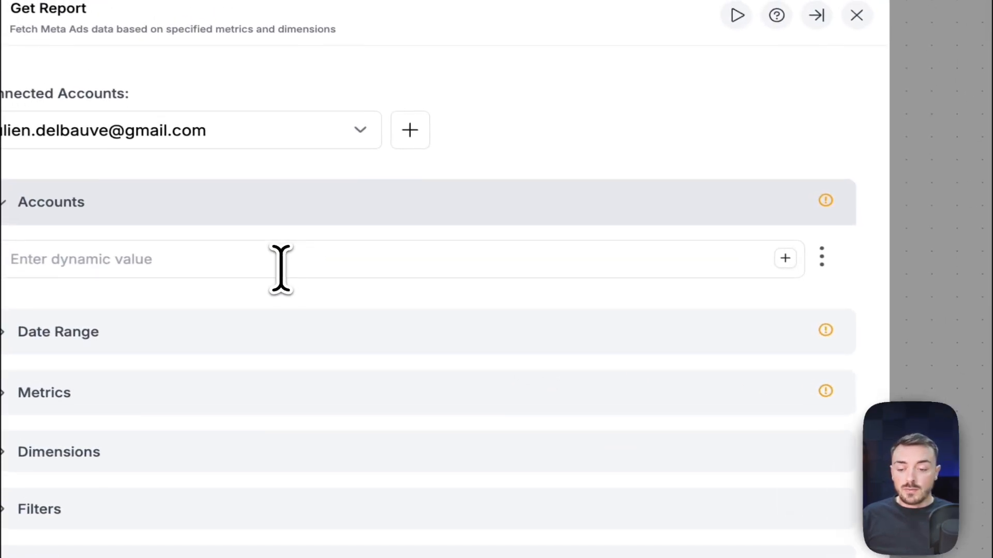
{"action": "left_click", "coordinate": [281, 269]}
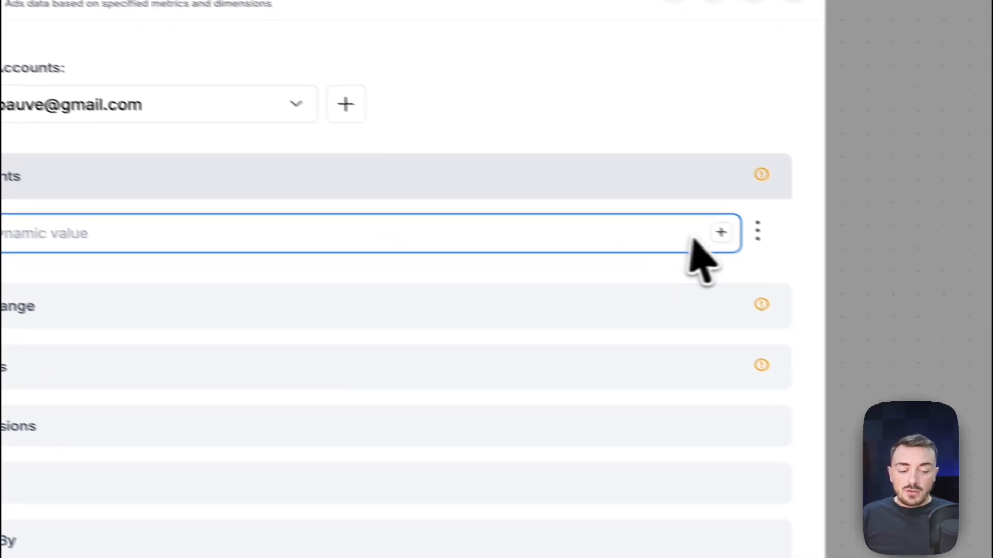
{"action": "left_click", "coordinate": [784, 258]}
{"action": "left_click", "coordinate": [595, 302]}
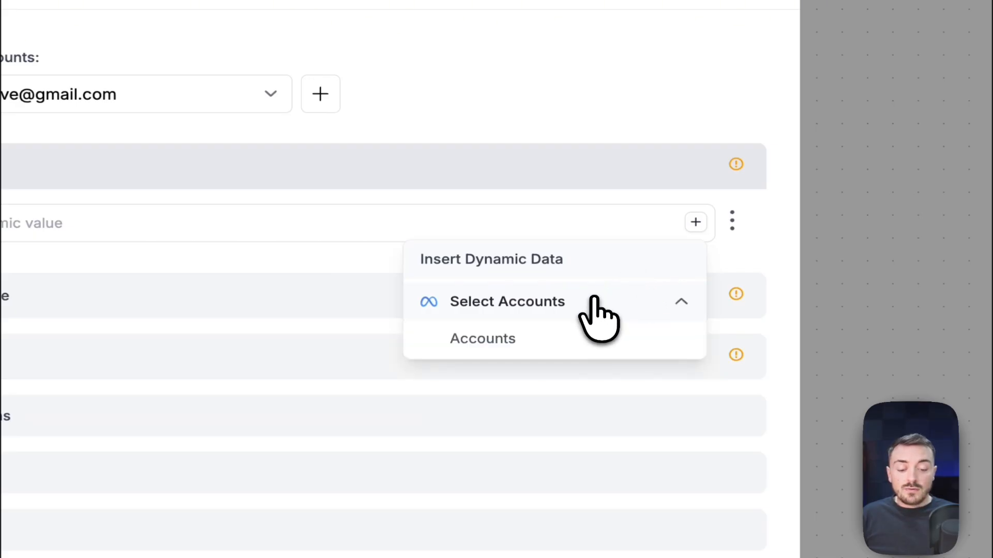
{"action": "left_click", "coordinate": [497, 335]}
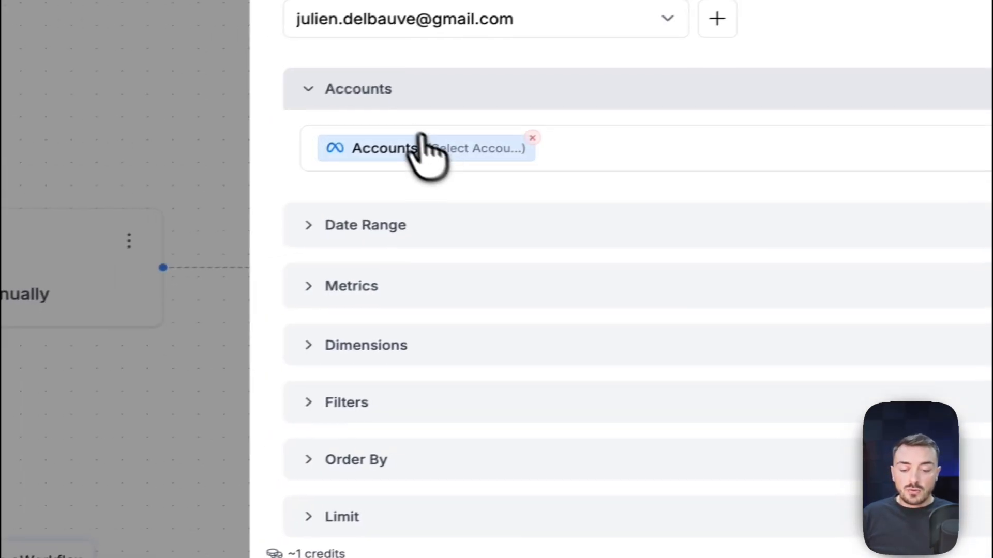
Set the report's date range to Last X years.
{"action": "left_click", "coordinate": [317, 228]}
{"action": "left_click", "coordinate": [374, 279]}
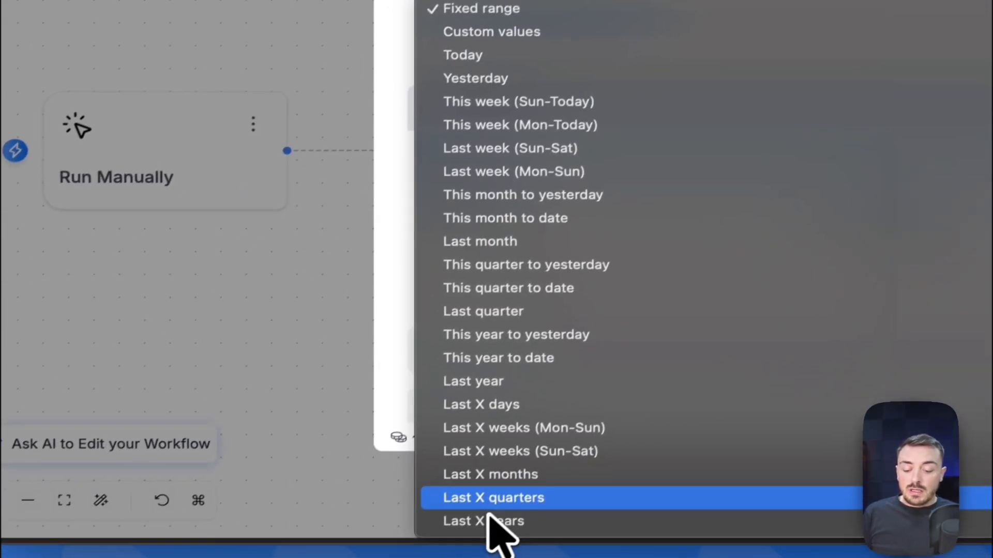
{"action": "left_click", "coordinate": [490, 519]}
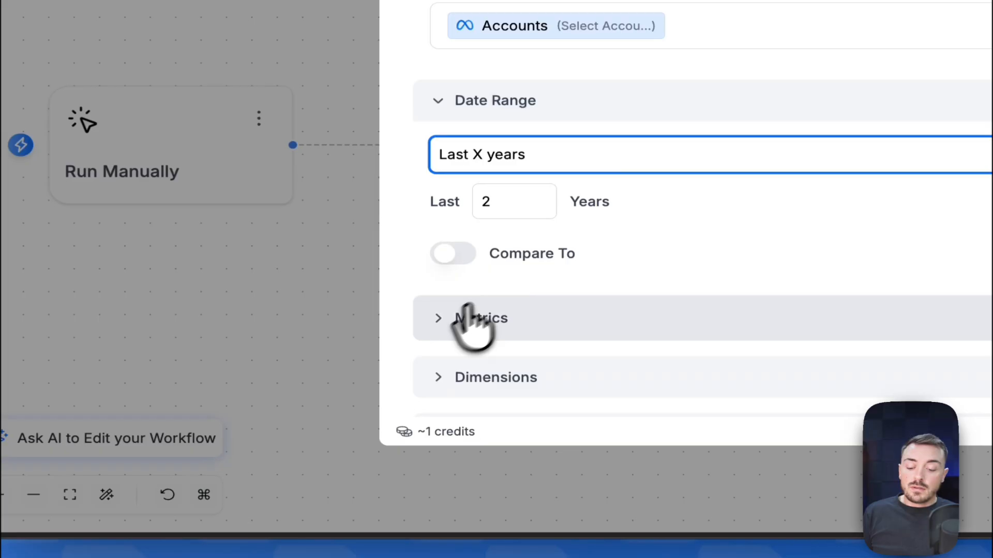
Add Impressions as the report's metric and close the Get Report settings.
{"action": "left_click", "coordinate": [468, 318]}
{"action": "left_click", "coordinate": [539, 379]}
{"action": "scroll", "coordinate": [538, 379], "scroll_direction": "down", "scroll_amount": 5}
{"action": "type", "text": "im"}
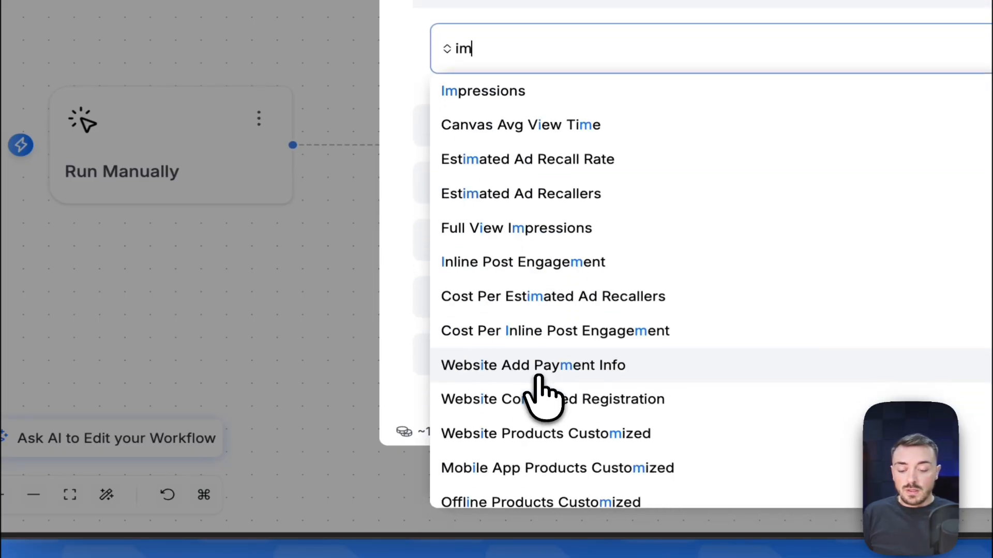
{"action": "type", "text": "p"}
{"action": "left_click", "coordinate": [483, 91]}
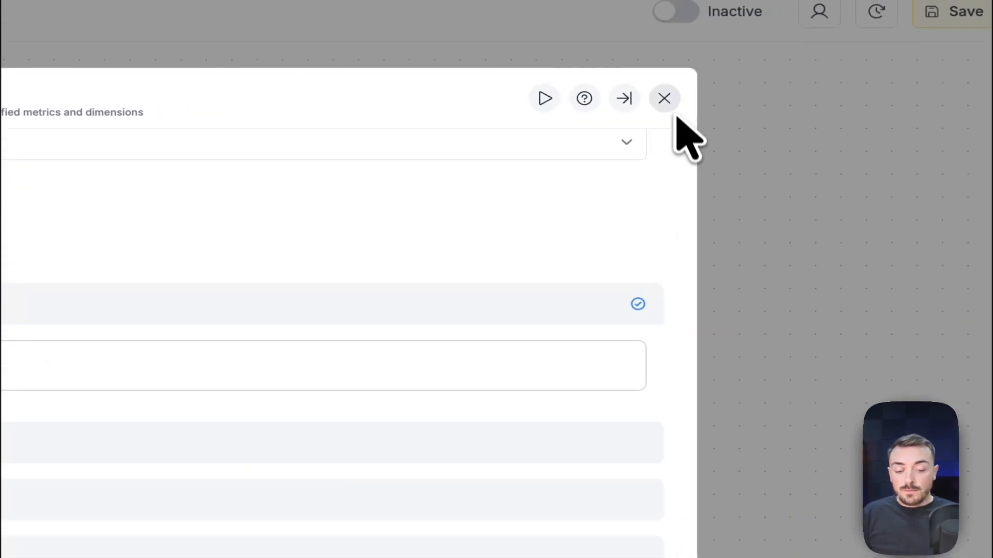
{"action": "left_click", "coordinate": [663, 98]}
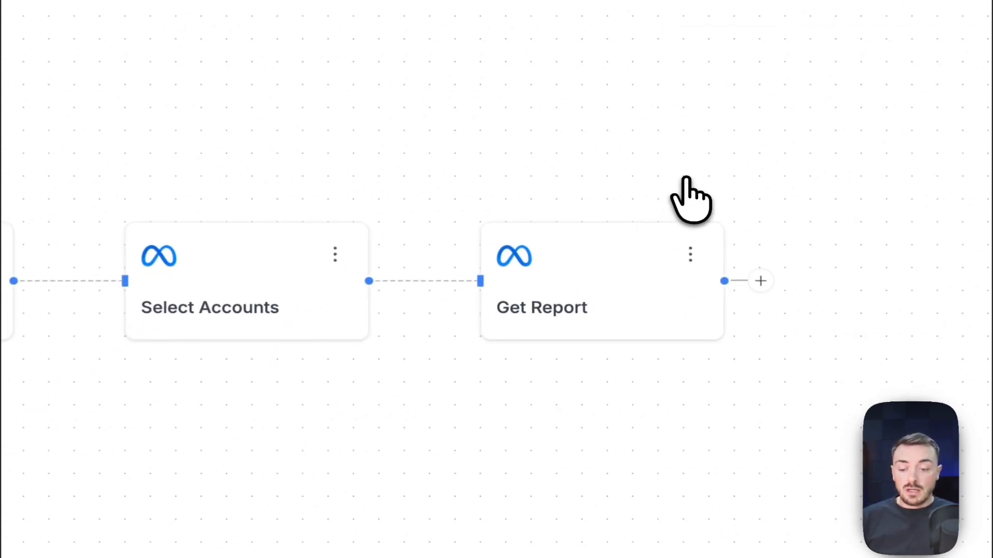
Run the Get Report node on its own and close the execution results.
{"action": "left_click", "coordinate": [690, 254]}
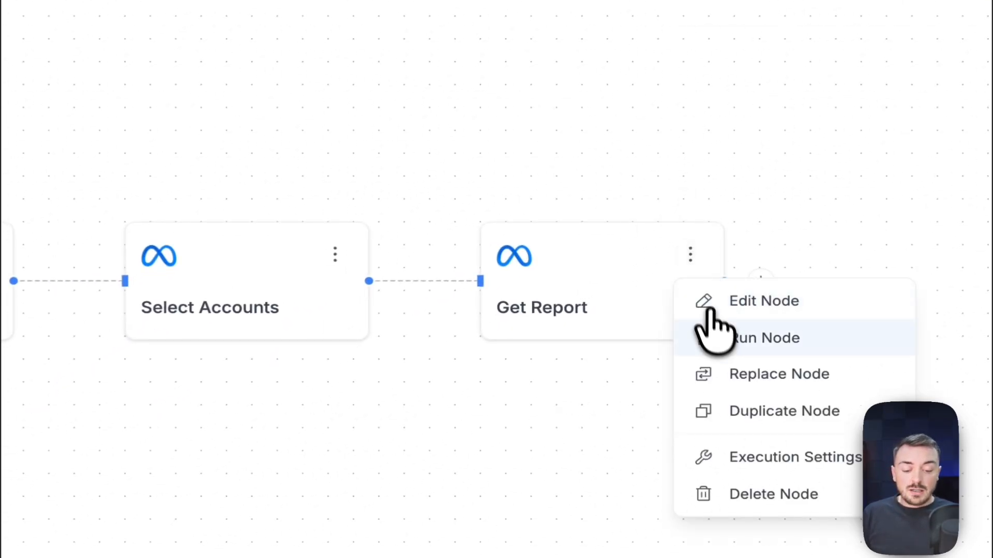
{"action": "left_click", "coordinate": [714, 346]}
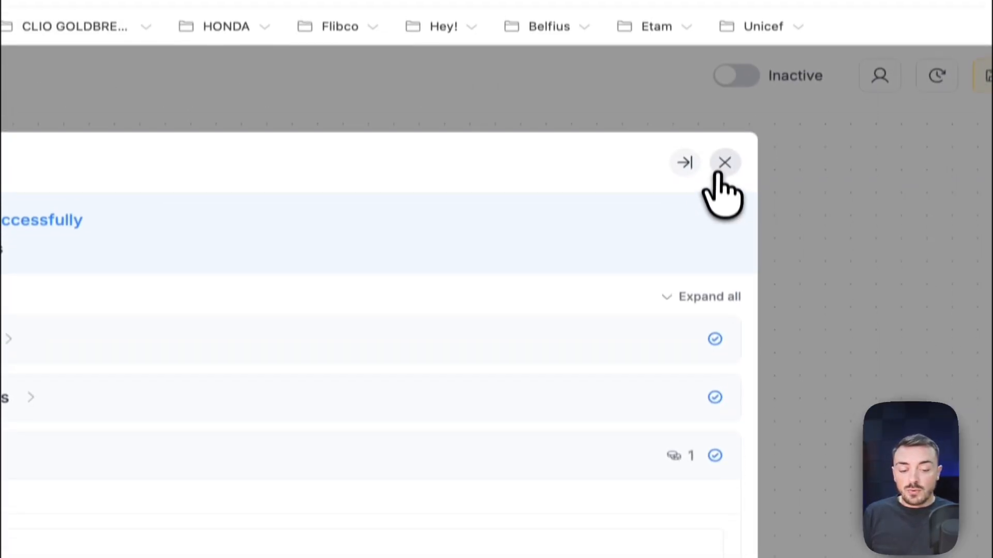
{"action": "left_click", "coordinate": [780, 34]}
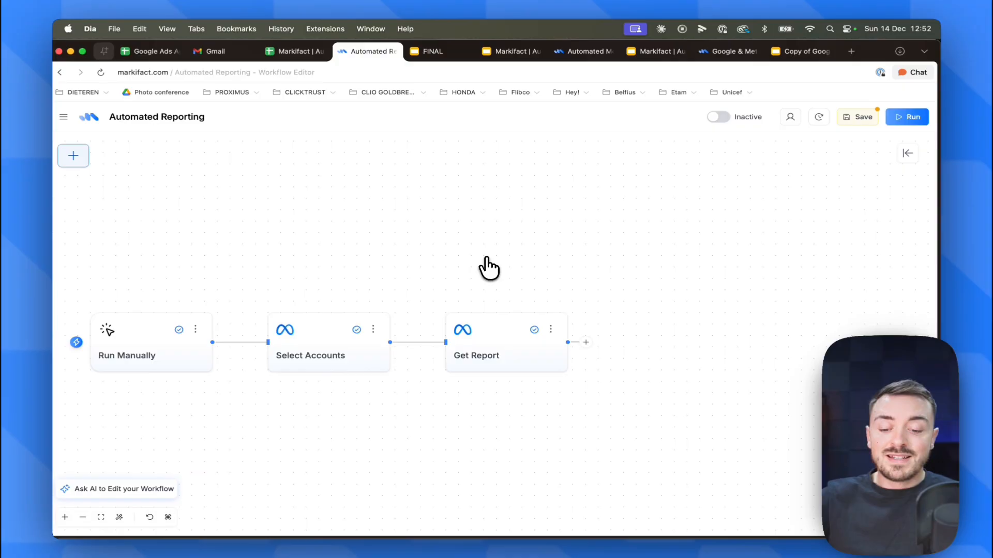
Switch to the FINAL presentation in Google Slides and give the text box with the blue number the alt text "impression".
{"action": "left_click", "coordinate": [426, 51]}
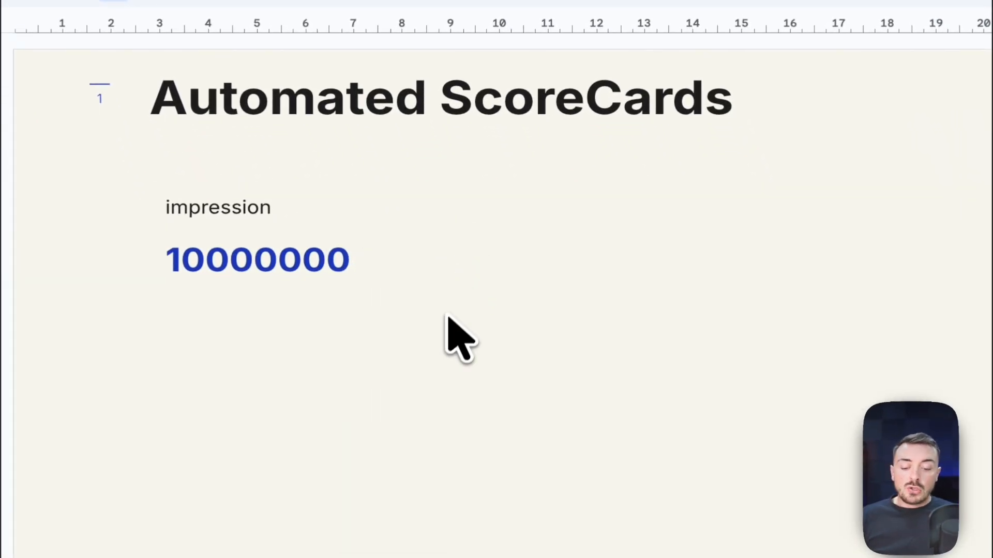
{"action": "left_click", "coordinate": [460, 273]}
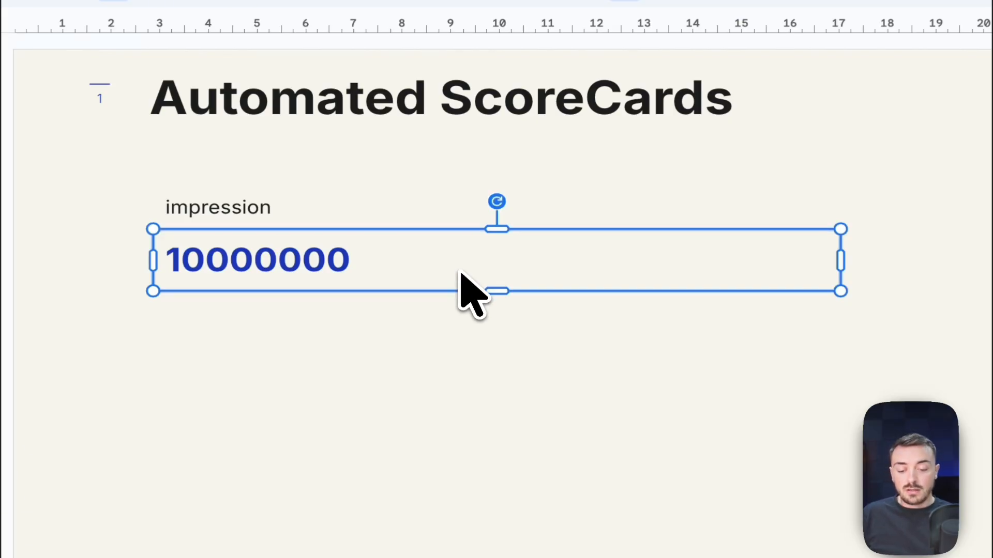
{"action": "right_click", "coordinate": [425, 260]}
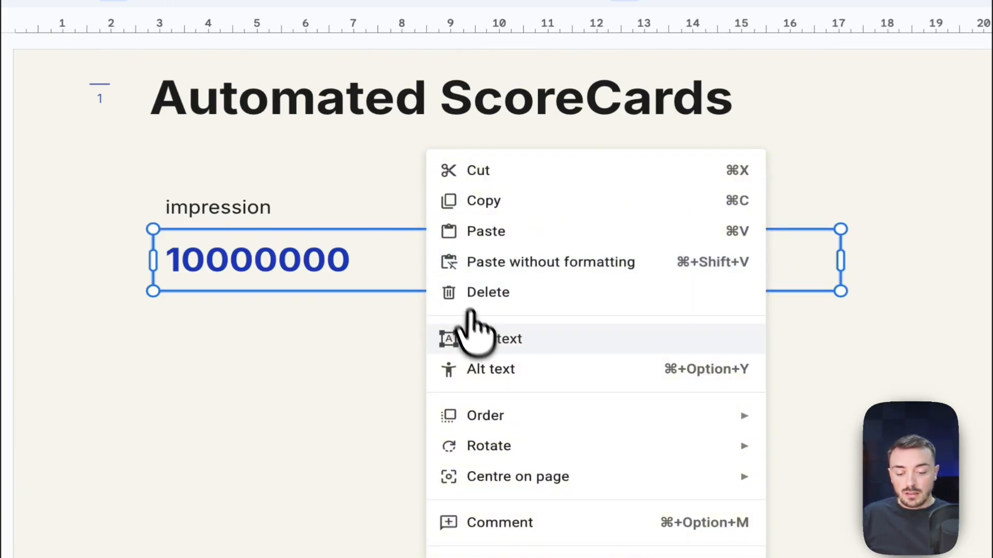
{"action": "left_click", "coordinate": [490, 363]}
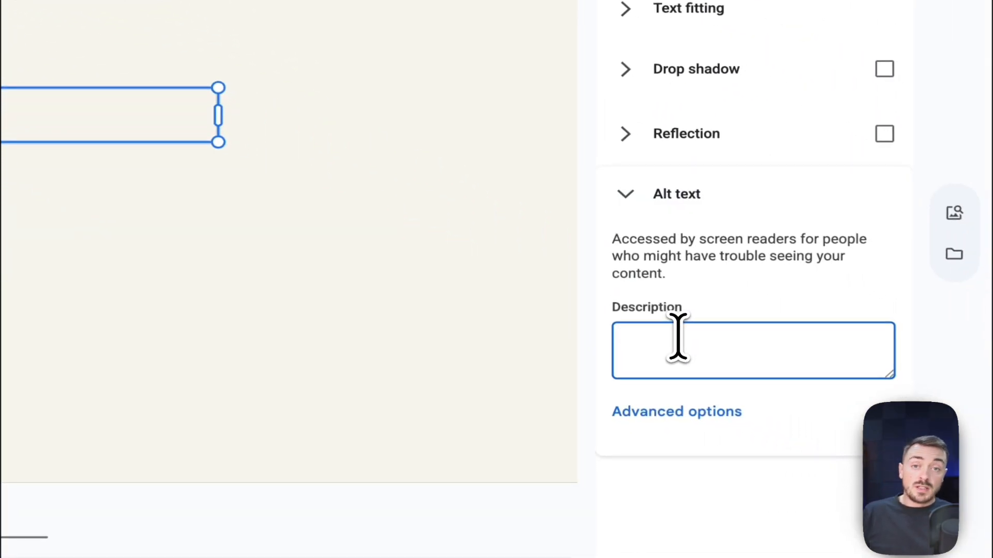
{"action": "type", "text": "impression"}
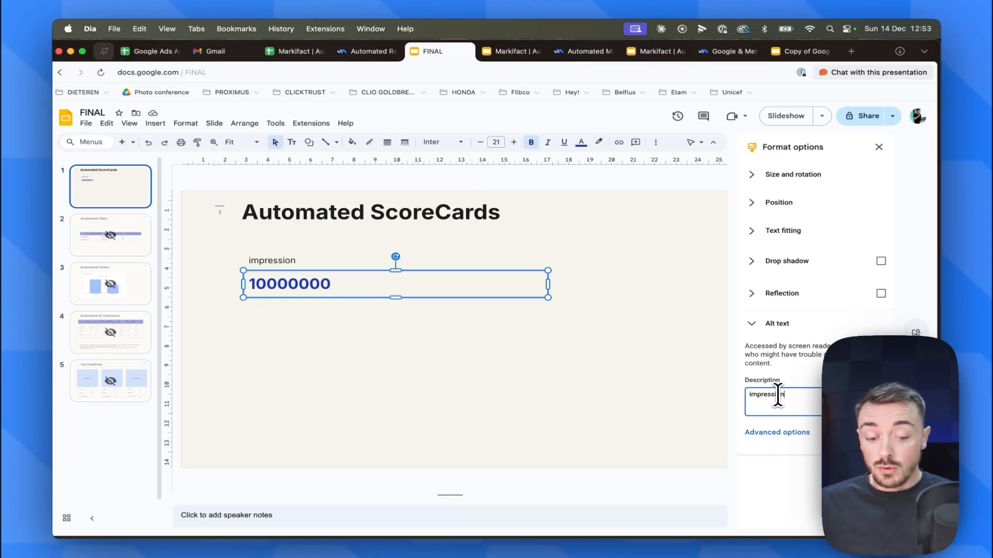
{"action": "left_click", "coordinate": [457, 382]}
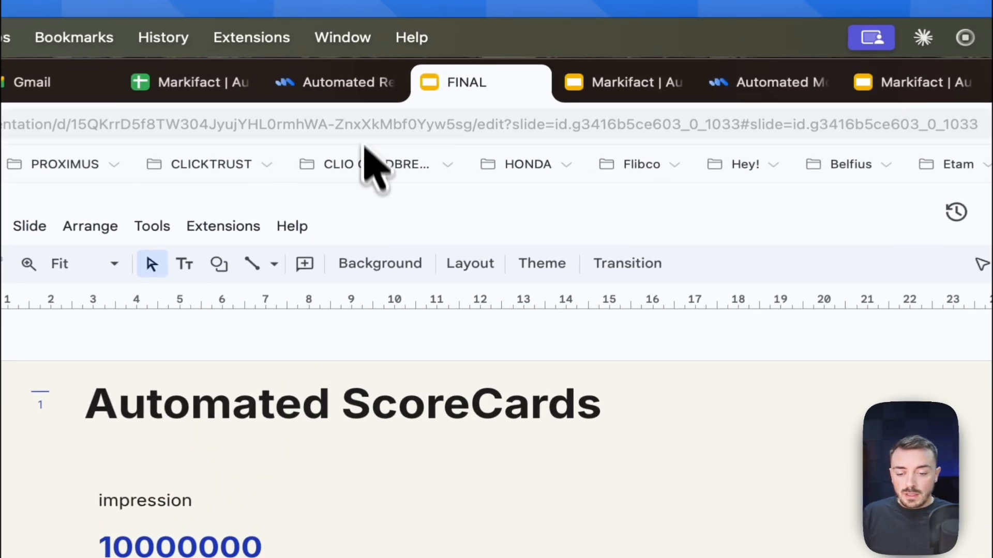
Return to the Automated Reporting workflow in Markifact and connect a Google Slides Replace Text node after Get Report.
{"action": "left_click", "coordinate": [343, 92]}
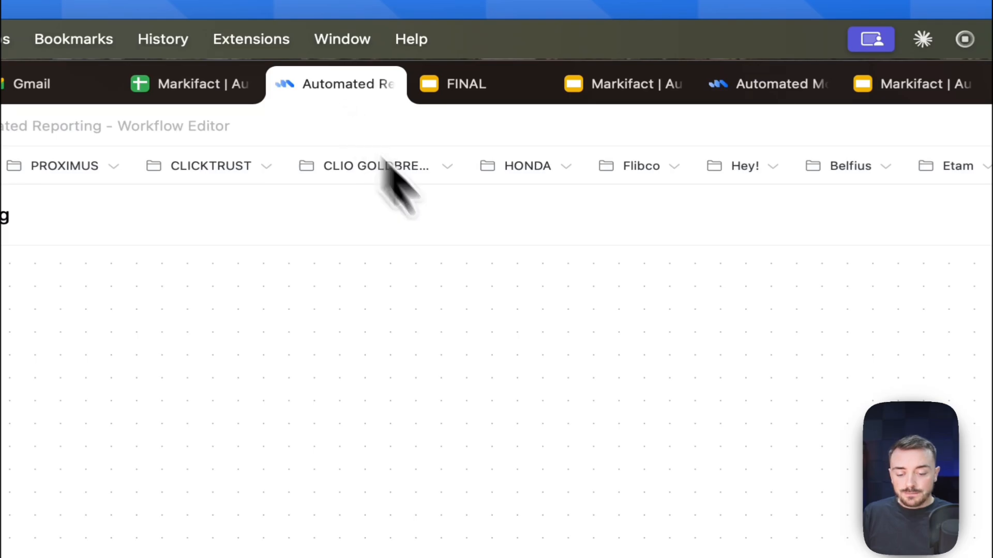
{"action": "left_click", "coordinate": [677, 406]}
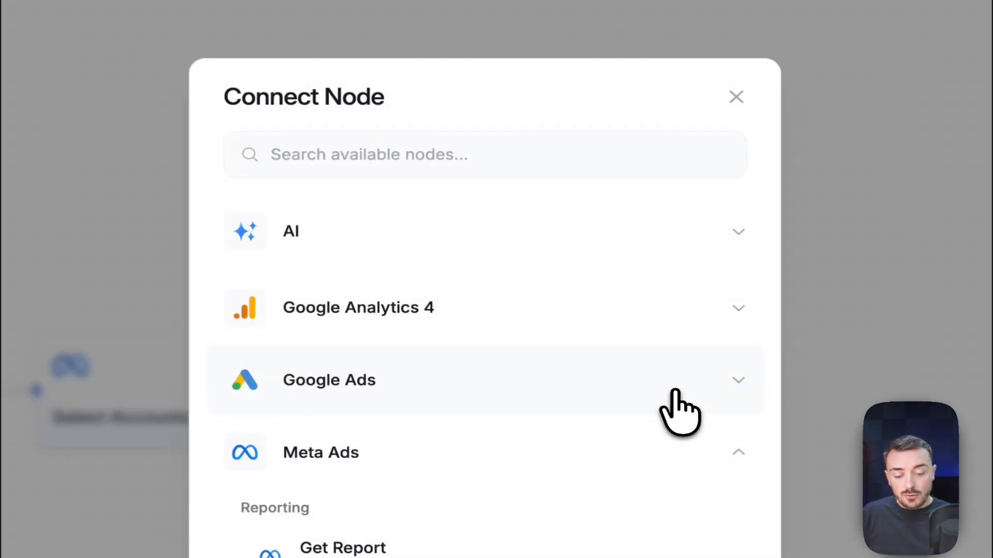
{"action": "left_click", "coordinate": [463, 162]}
{"action": "type", "text": "goog"}
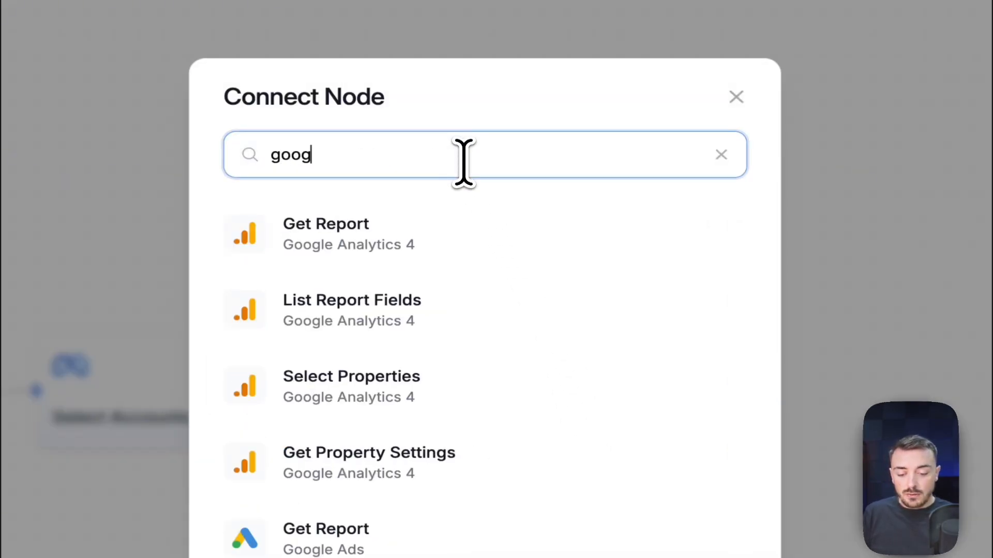
{"action": "type", "text": "le slide"}
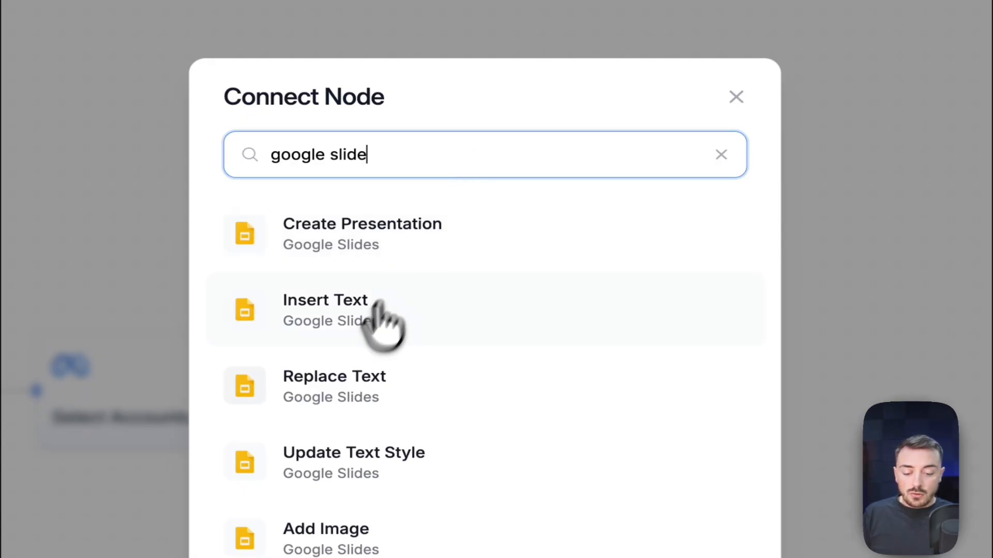
{"action": "left_click", "coordinate": [336, 393]}
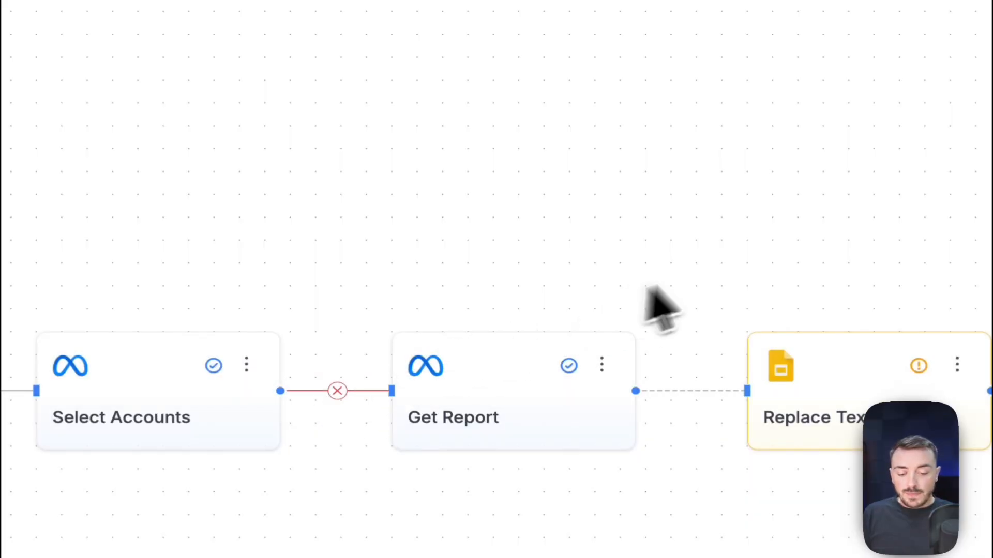
Open the Replace Text node's settings and select the FINAL presentation from Google Drive as its target.
{"action": "left_click_drag", "start_coordinate": [661, 306], "coordinate": [274, 259]}
{"action": "left_click", "coordinate": [504, 373]}
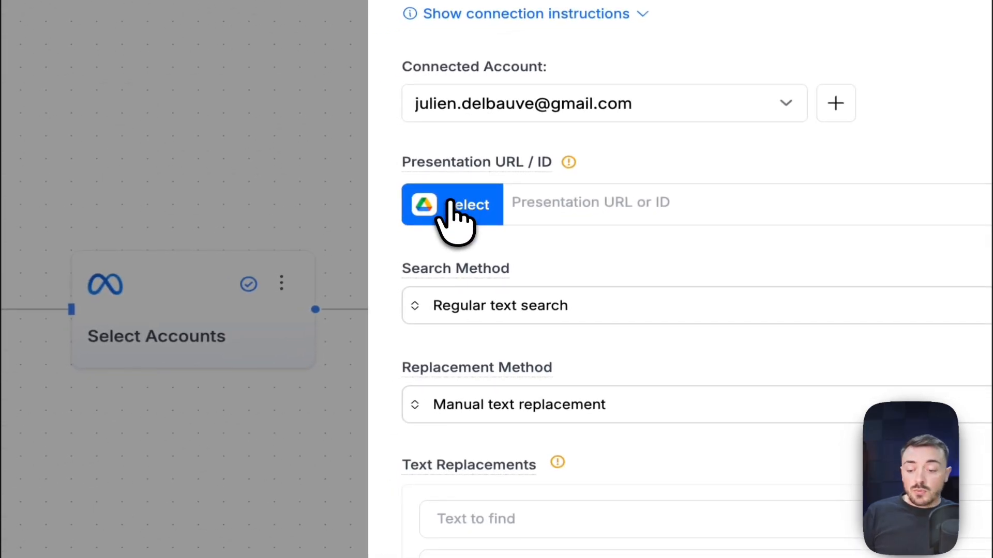
{"action": "left_click", "coordinate": [450, 203]}
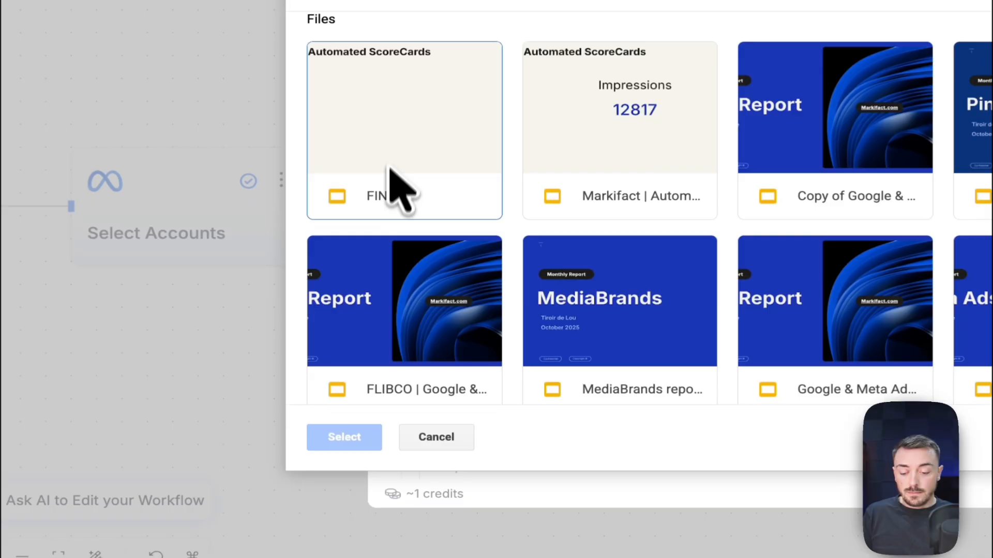
{"action": "left_click", "coordinate": [398, 192]}
{"action": "left_click", "coordinate": [354, 434]}
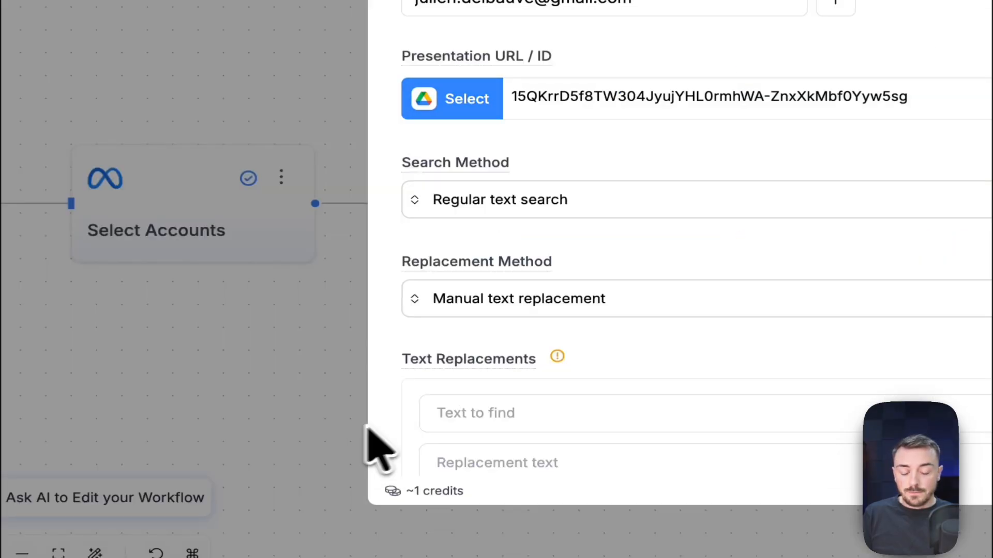
Set the search method to Find by alt text and copy the alt text "impression" from the FINAL presentation in as the text to find.
{"action": "left_click", "coordinate": [423, 201]}
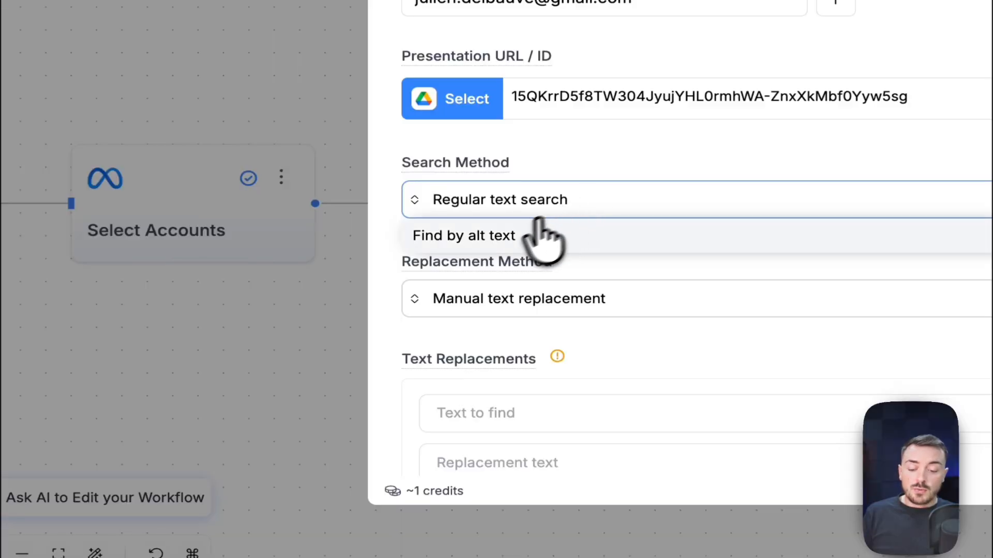
{"action": "left_click", "coordinate": [495, 238]}
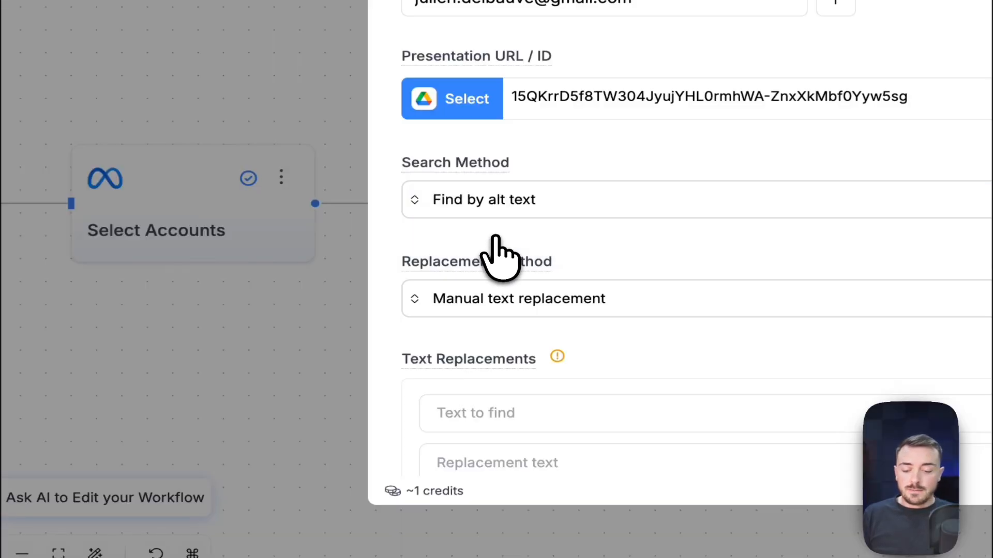
{"action": "scroll", "coordinate": [500, 259], "scroll_direction": "down", "scroll_amount": 4}
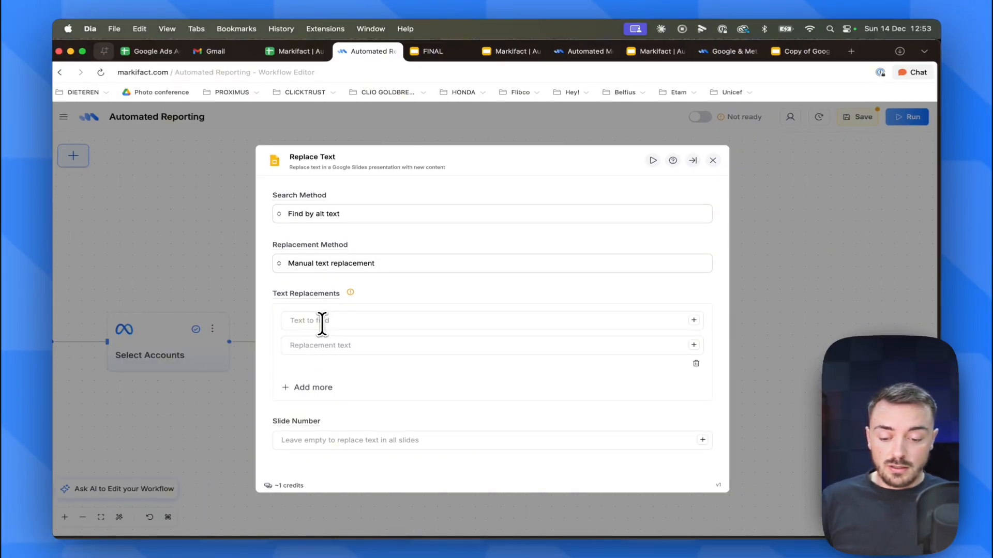
{"action": "left_click", "coordinate": [322, 320]}
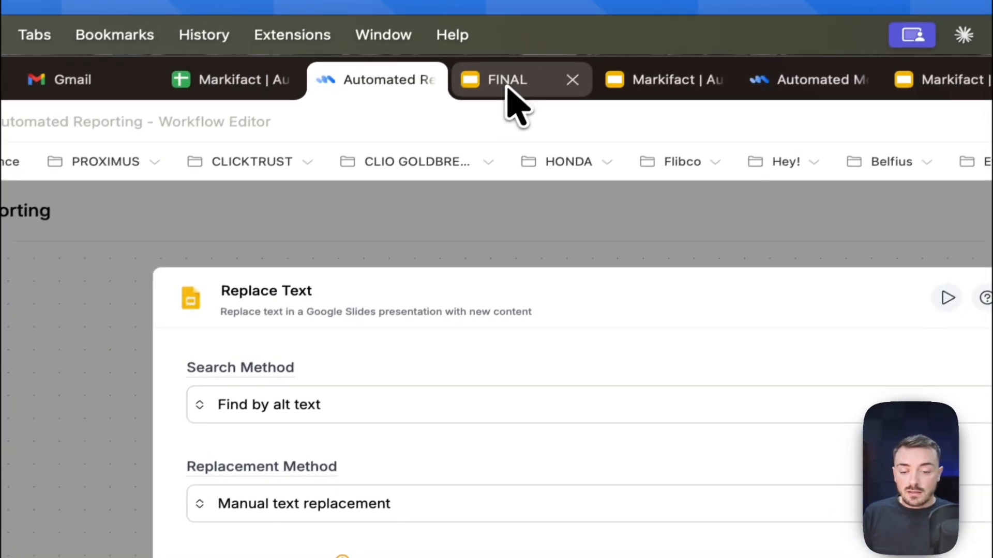
{"action": "left_click", "coordinate": [509, 84]}
{"action": "left_click", "coordinate": [294, 273]}
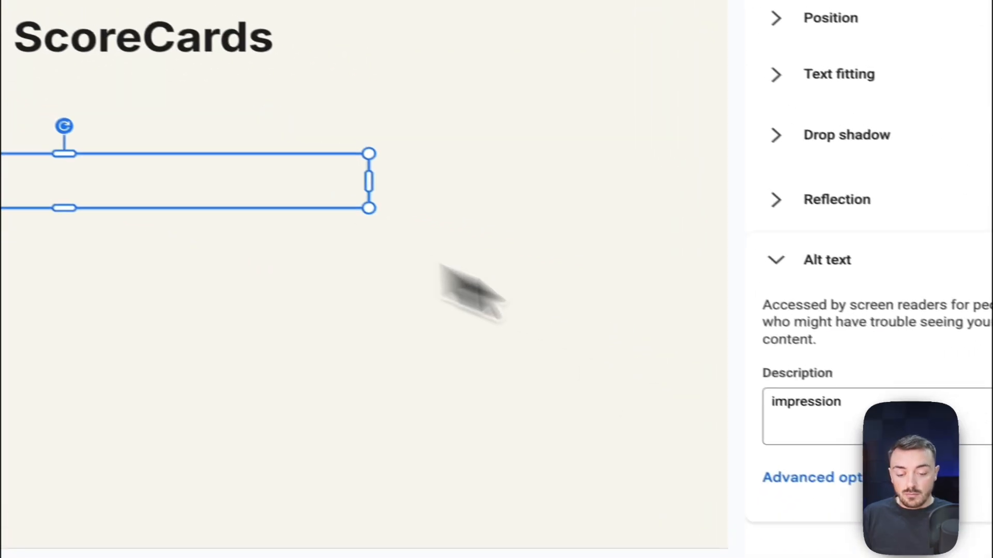
{"action": "double_click", "coordinate": [804, 403]}
{"action": "key", "text": "super+c"}
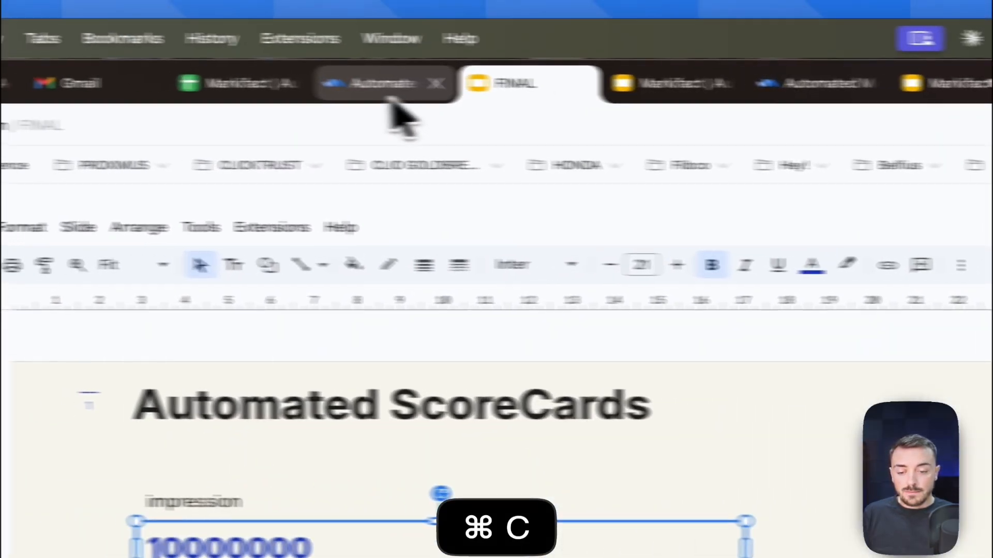
{"action": "left_click", "coordinate": [389, 88]}
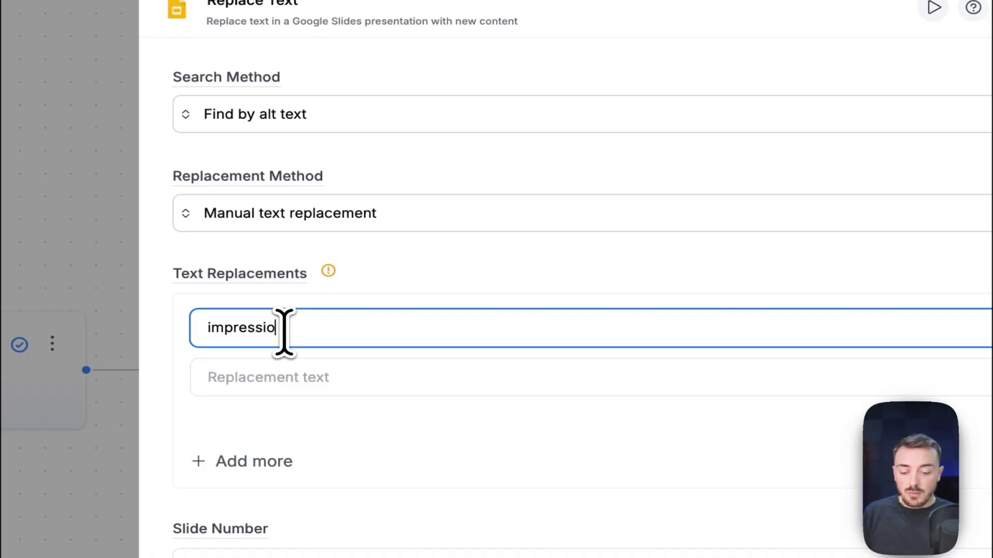
Insert the Impressions value from Get Report as the replacement text and close the Replace Text settings.
{"action": "left_click", "coordinate": [282, 377]}
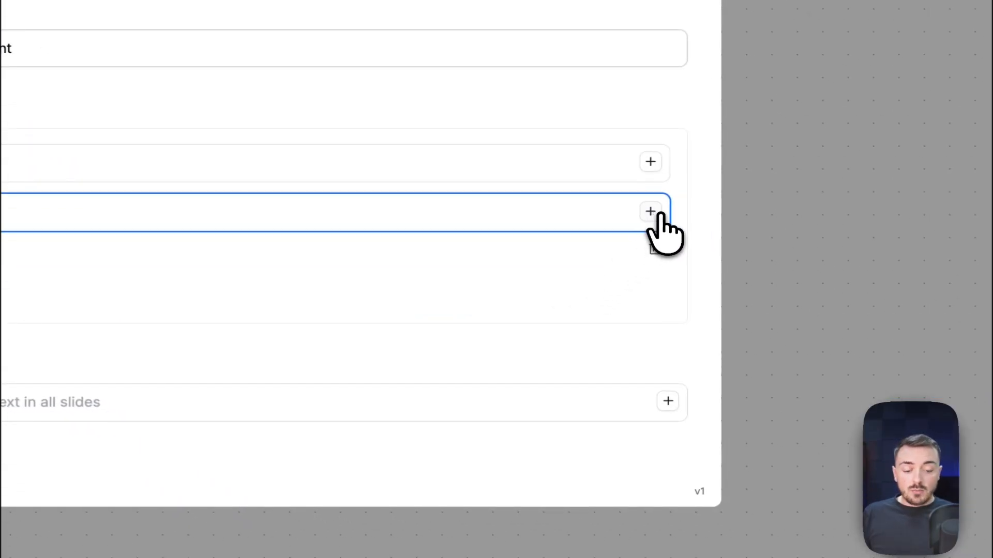
{"action": "left_click", "coordinate": [653, 212]}
{"action": "left_click", "coordinate": [548, 292]}
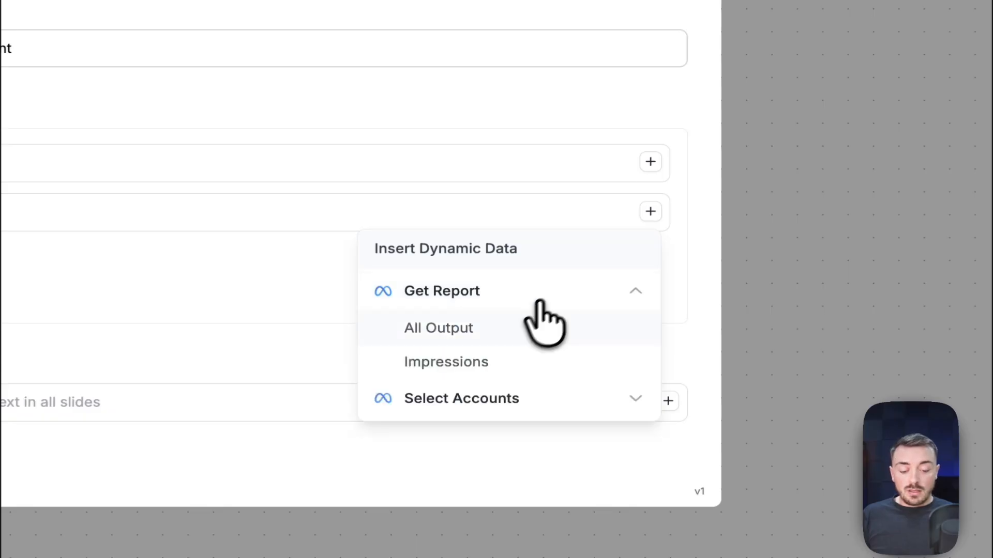
{"action": "left_click", "coordinate": [488, 362]}
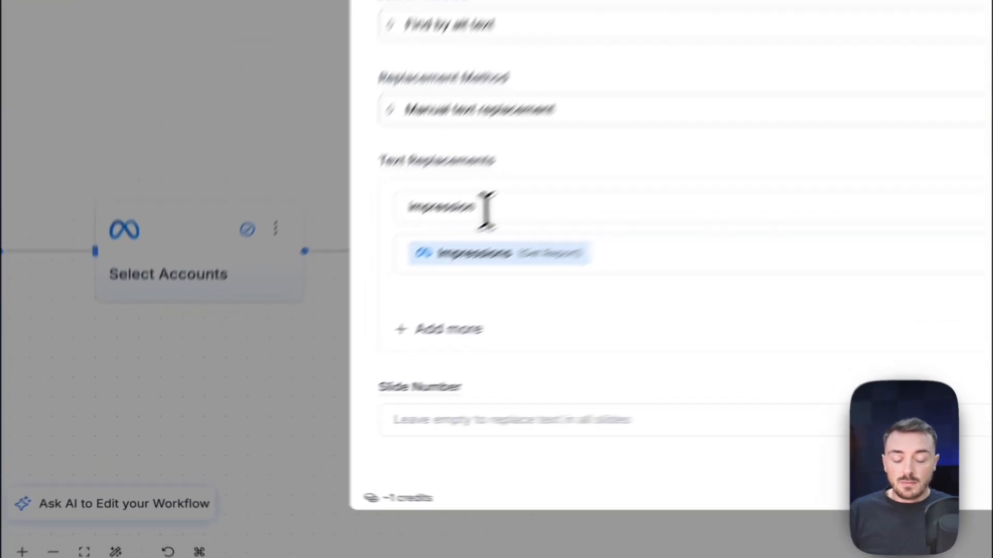
{"action": "left_click_drag", "start_coordinate": [335, 316], "coordinate": [285, 317]}
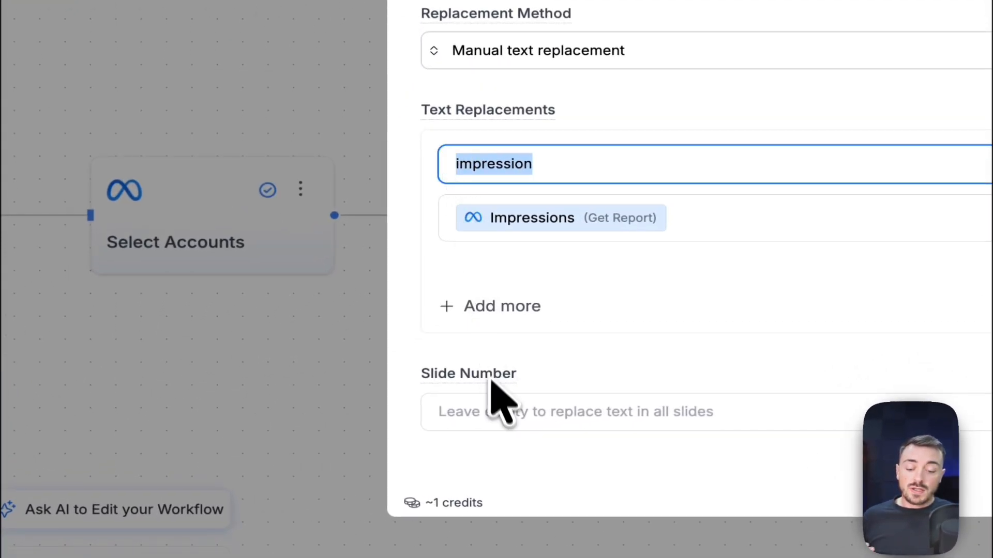
{"action": "left_click", "coordinate": [493, 398]}
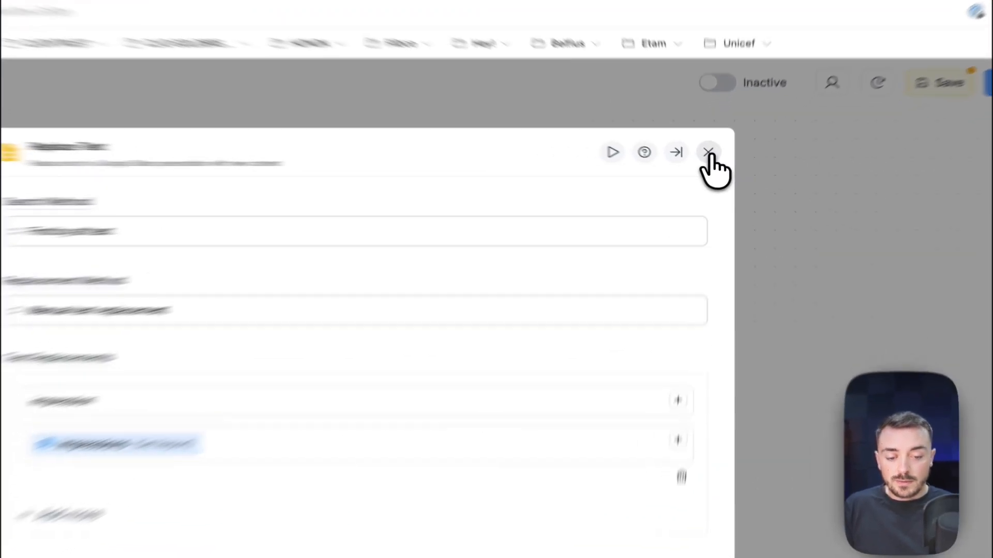
{"action": "left_click", "coordinate": [712, 160]}
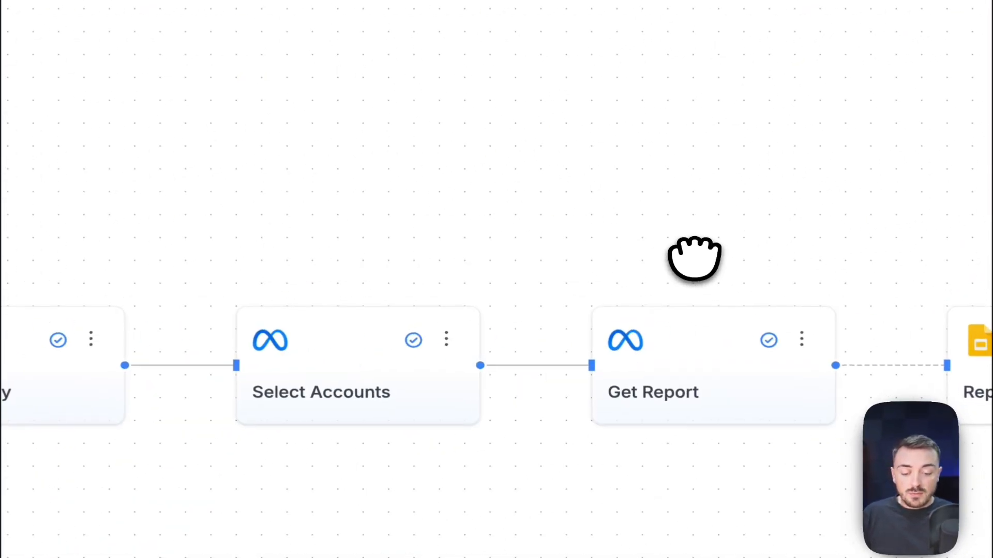
Switch to the FINAL presentation to view the impression scorecard, and return to the Automated Reporting workflow in Markifact.
{"action": "left_click_drag", "start_coordinate": [583, 155], "coordinate": [379, 160]}
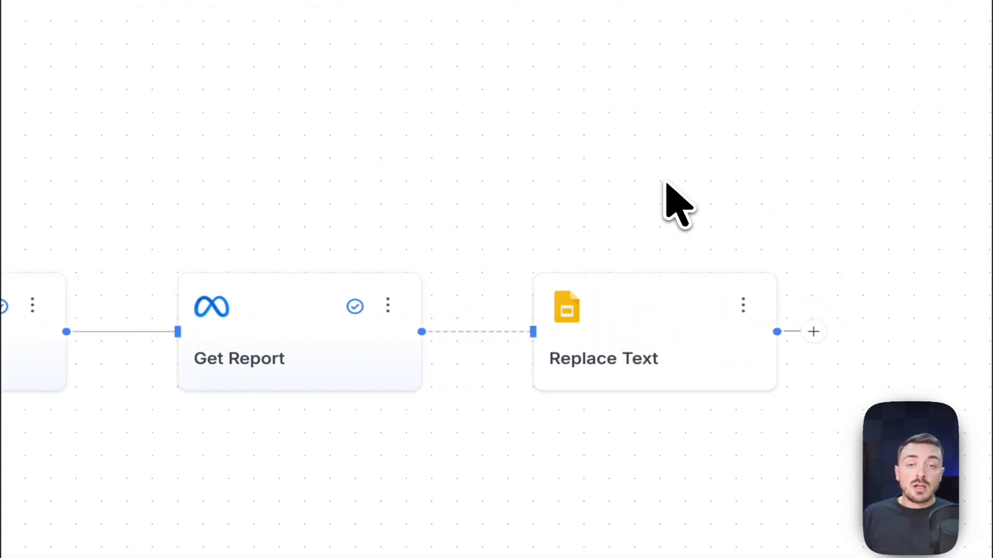
{"action": "left_click", "coordinate": [390, 100]}
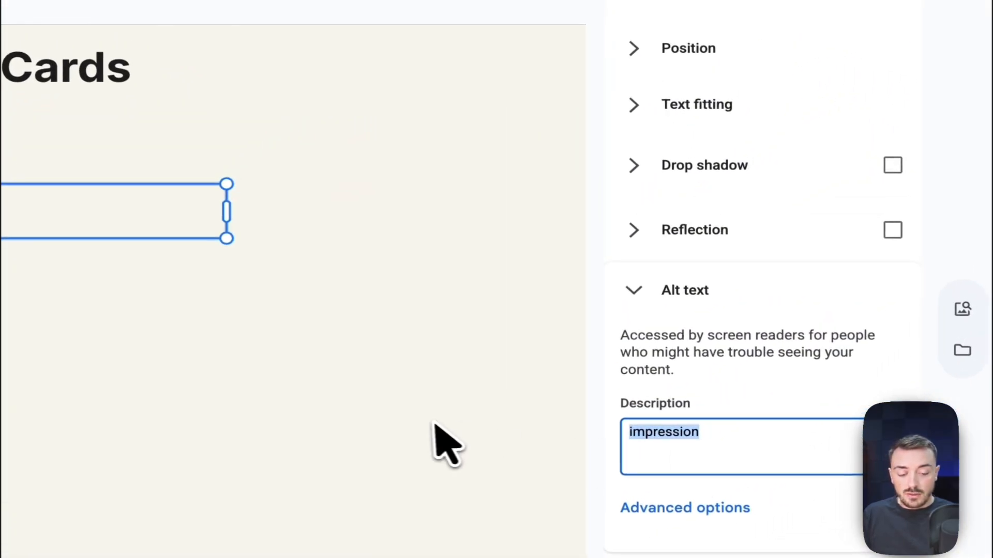
{"action": "left_click", "coordinate": [608, 383]}
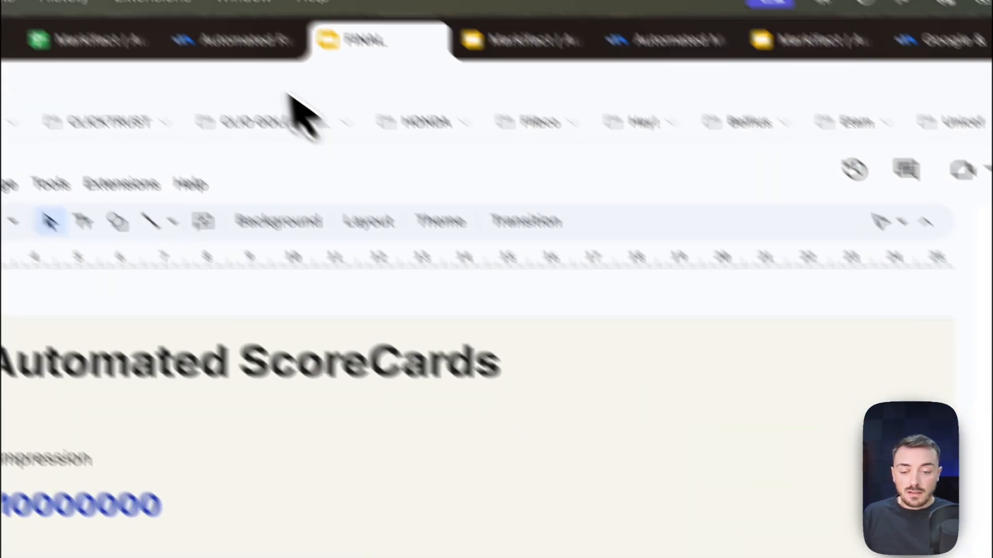
{"action": "left_click", "coordinate": [238, 44]}
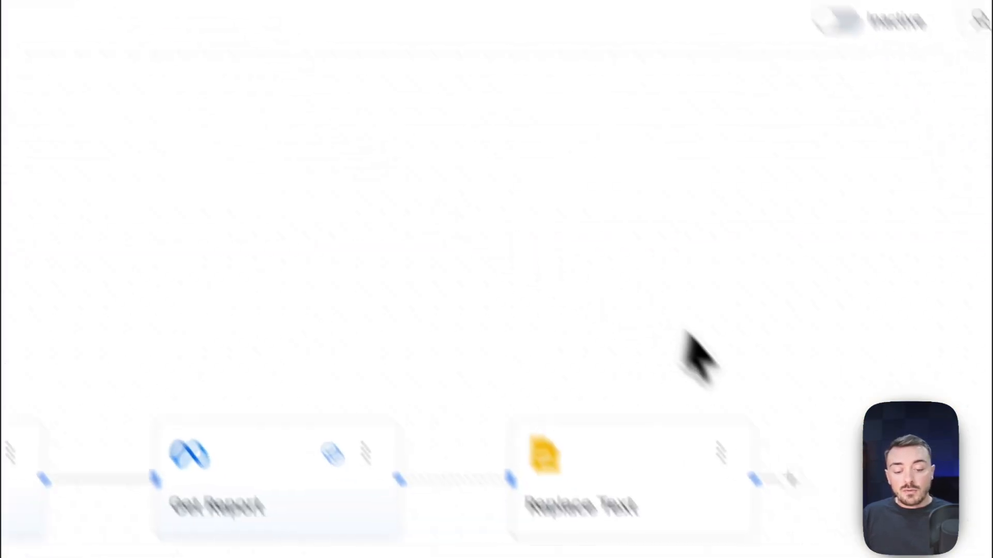
Run the Replace Text node, read its output log, and switch to the FINAL presentation in Google Slides to check the scorecard.
{"action": "left_click", "coordinate": [648, 361]}
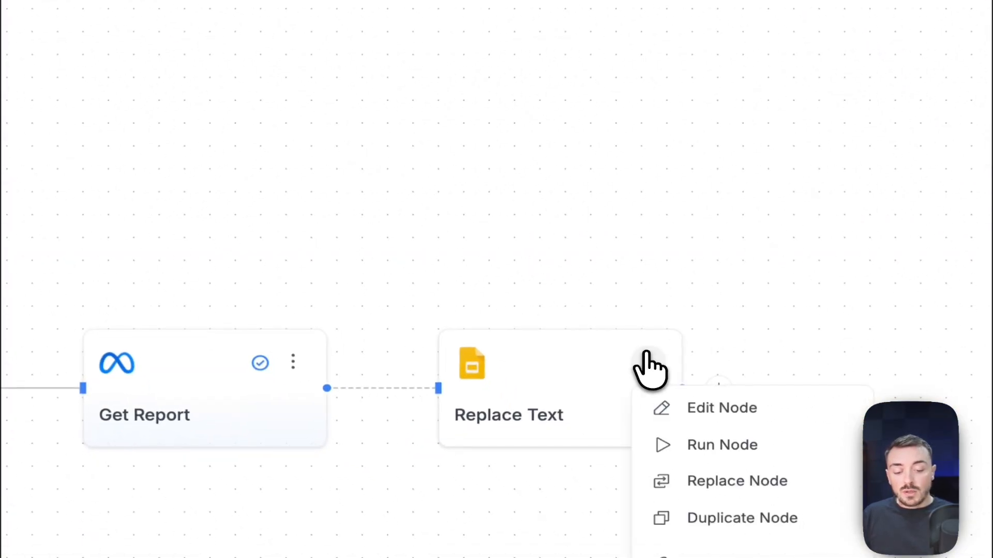
{"action": "left_click", "coordinate": [669, 444]}
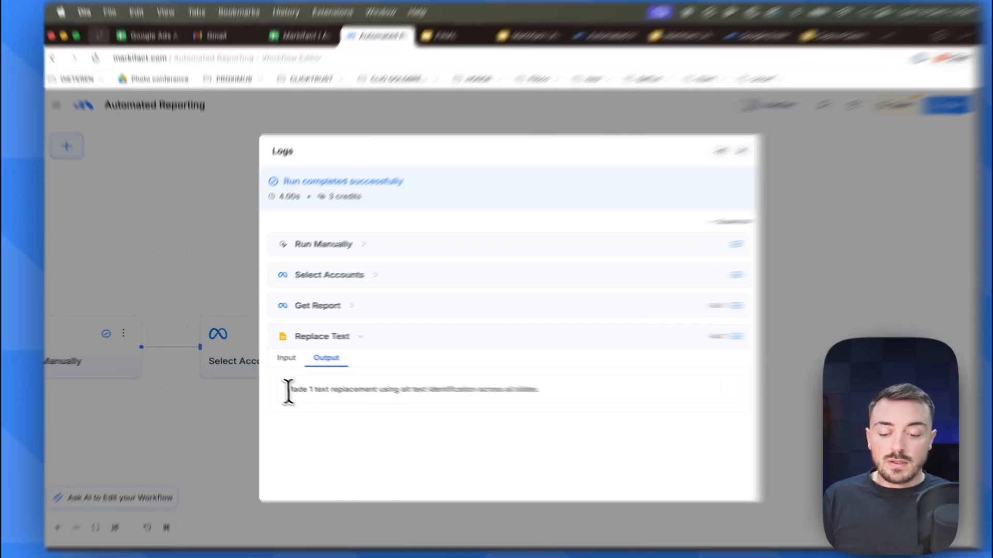
{"action": "left_click_drag", "start_coordinate": [288, 393], "coordinate": [382, 390]}
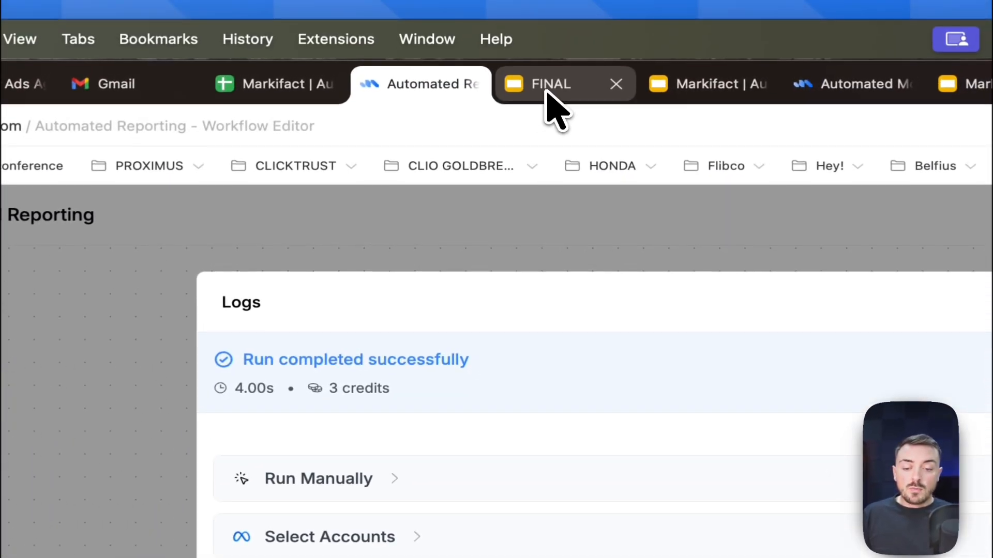
{"action": "left_click", "coordinate": [548, 93]}
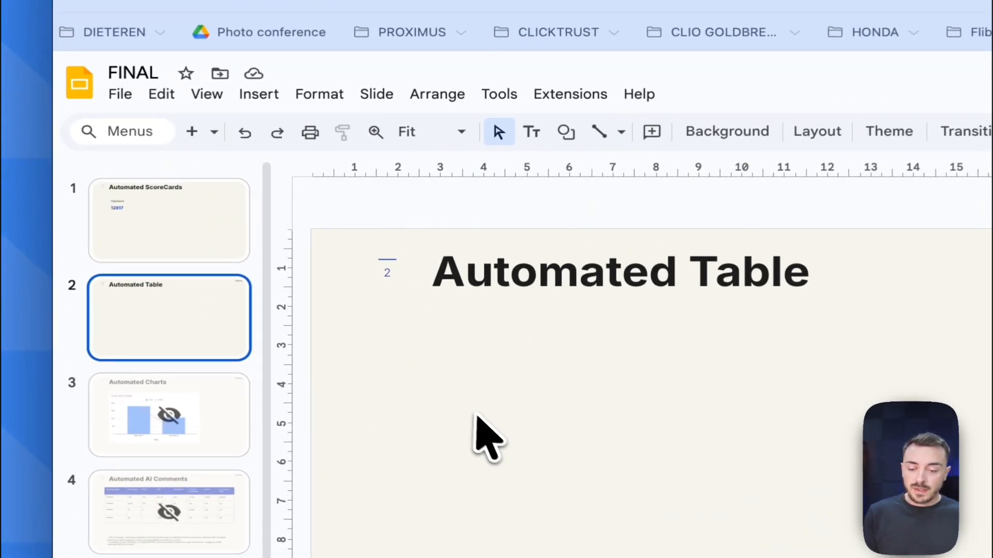
Insert a table with three columns and two rows on the Automated Table slide.
{"action": "left_click", "coordinate": [260, 94]}
{"action": "mouse_move", "coordinate": [348, 248]}
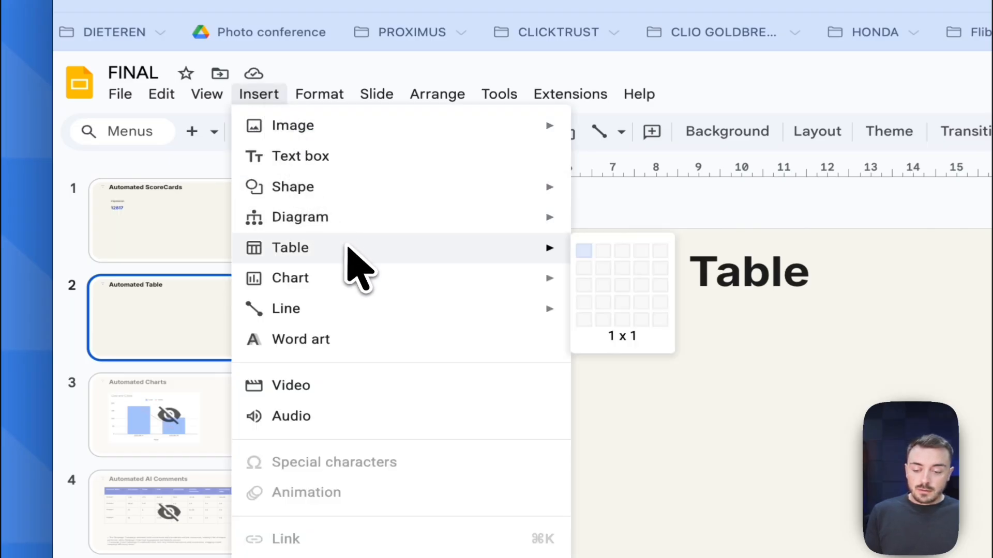
{"action": "left_click", "coordinate": [623, 276]}
Fill all three header cells of the table with the theme's dark blue and close the format options.
{"action": "left_click_drag", "start_coordinate": [667, 492], "coordinate": [804, 491]}
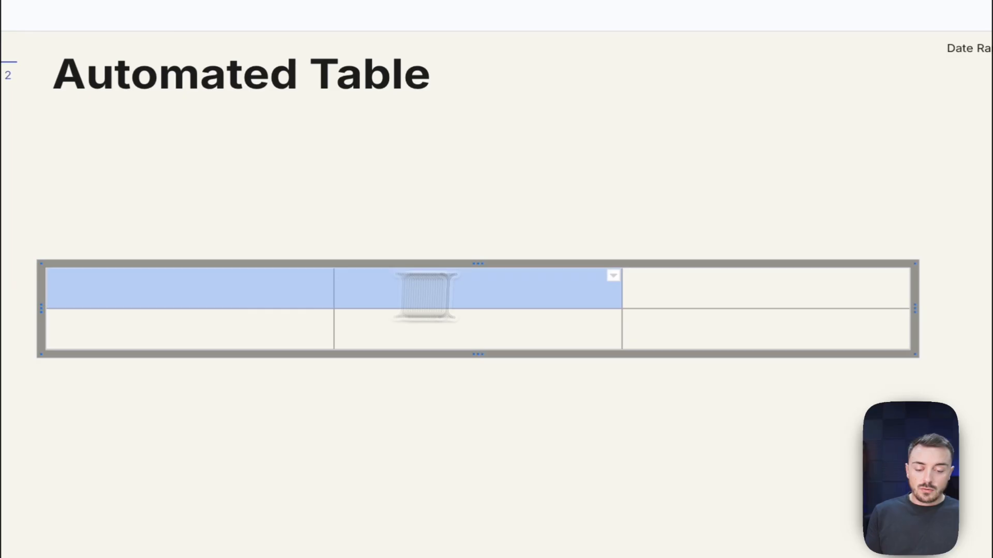
{"action": "left_click_drag", "start_coordinate": [426, 295], "coordinate": [683, 294]}
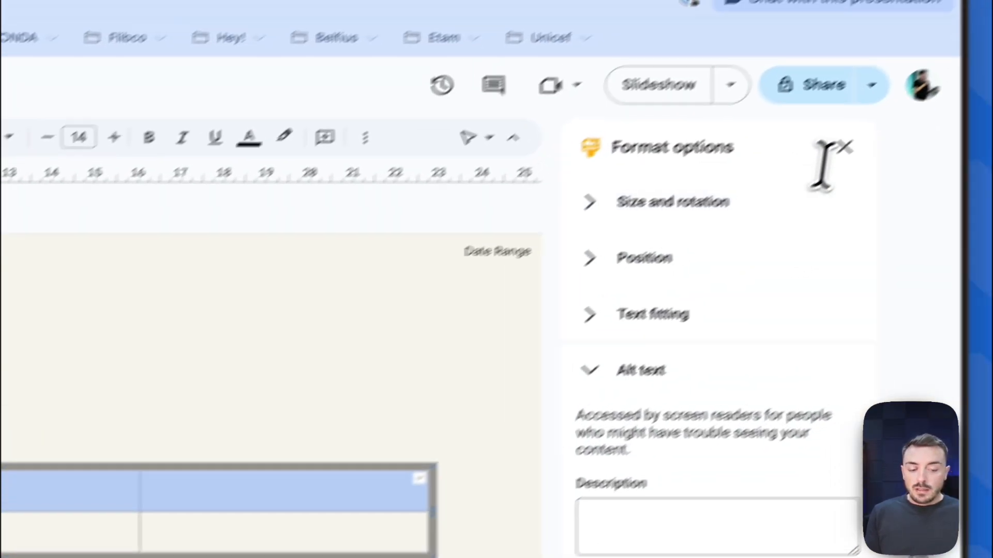
{"action": "left_click", "coordinate": [840, 146]}
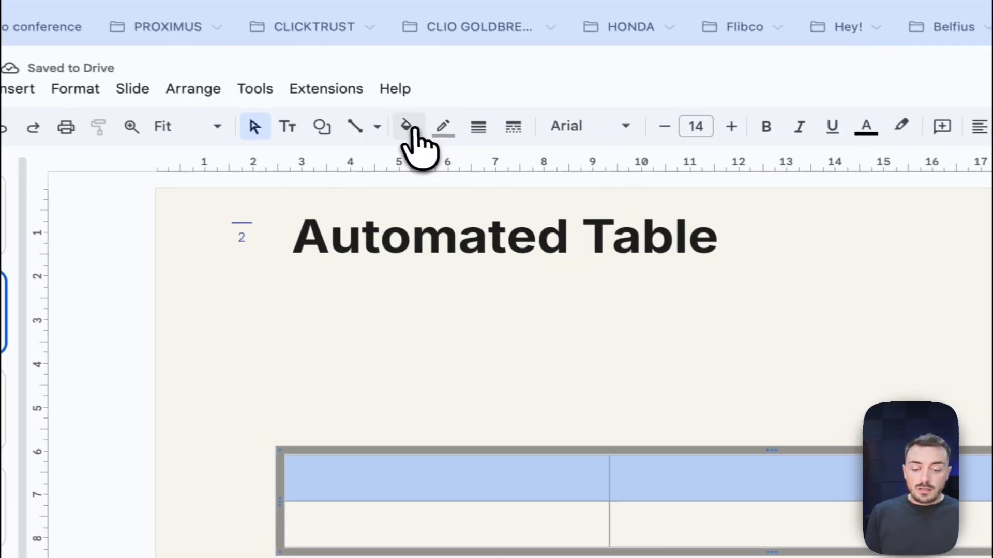
{"action": "left_click", "coordinate": [412, 129]}
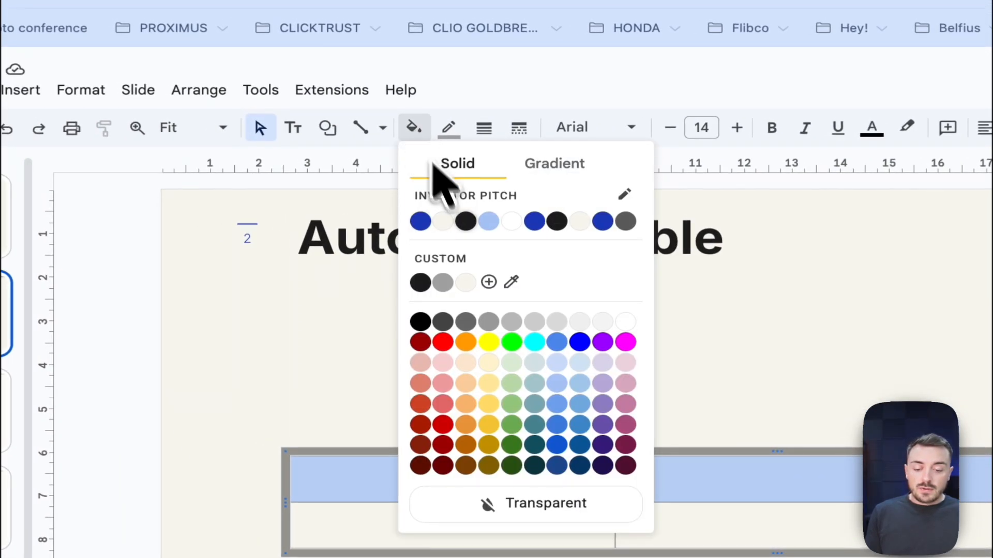
{"action": "left_click", "coordinate": [421, 222]}
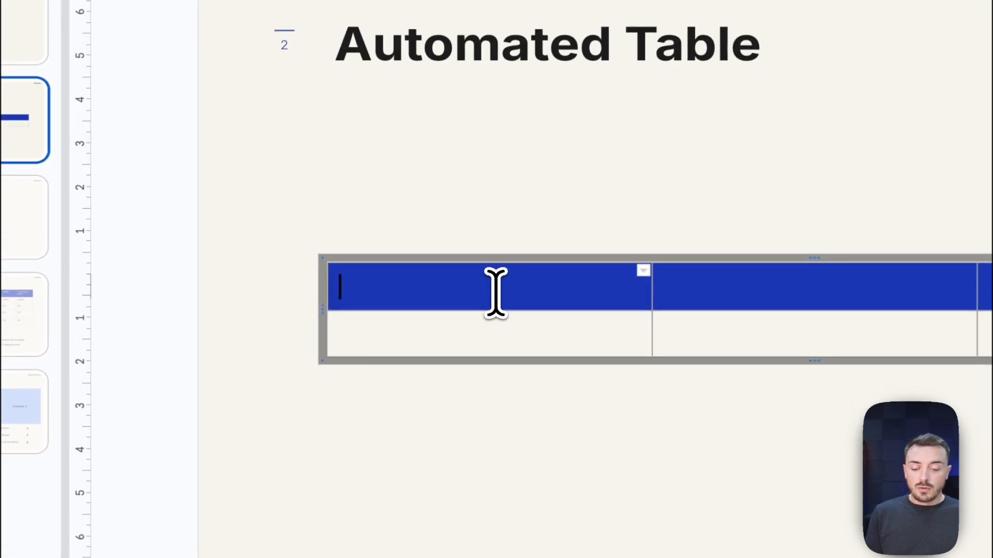
Label the table's header cells Week, Cost and Clicks.
{"action": "left_click", "coordinate": [496, 293]}
{"action": "type", "text": "wekk"}
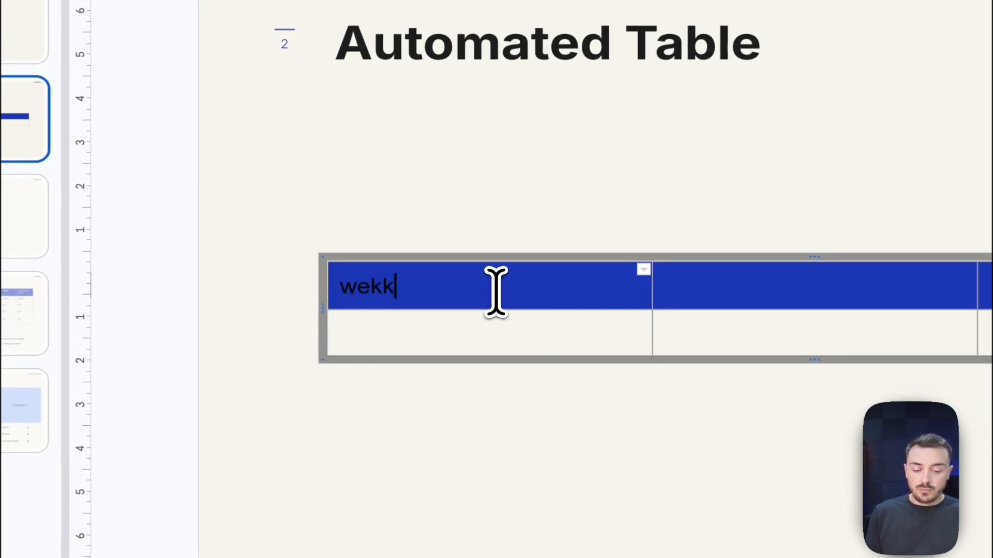
{"action": "key", "text": "BackSpace"}
{"action": "key", "text": "BackSpace"}
{"action": "type", "text": "ekly"}
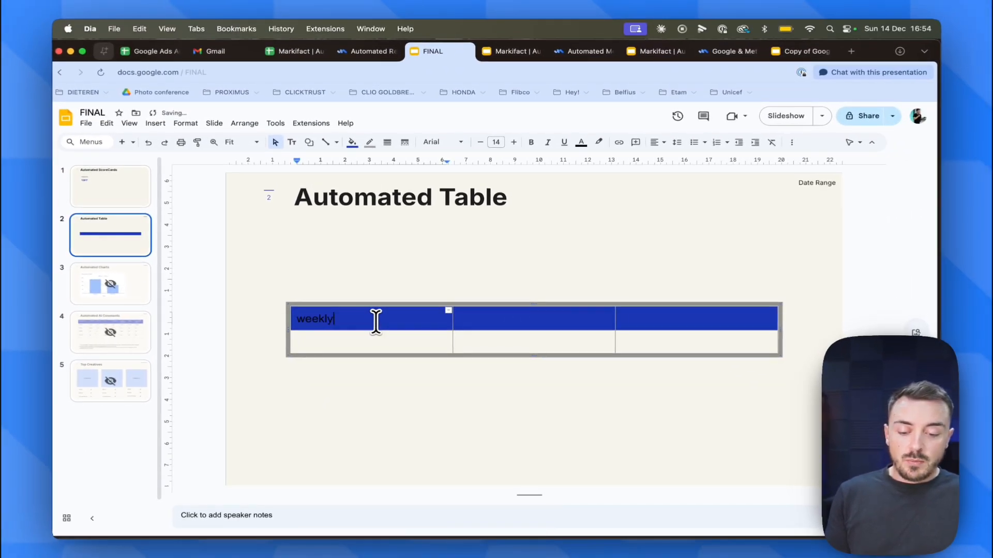
{"action": "key", "text": "super+a"}
{"action": "key", "text": "BackSpace"}
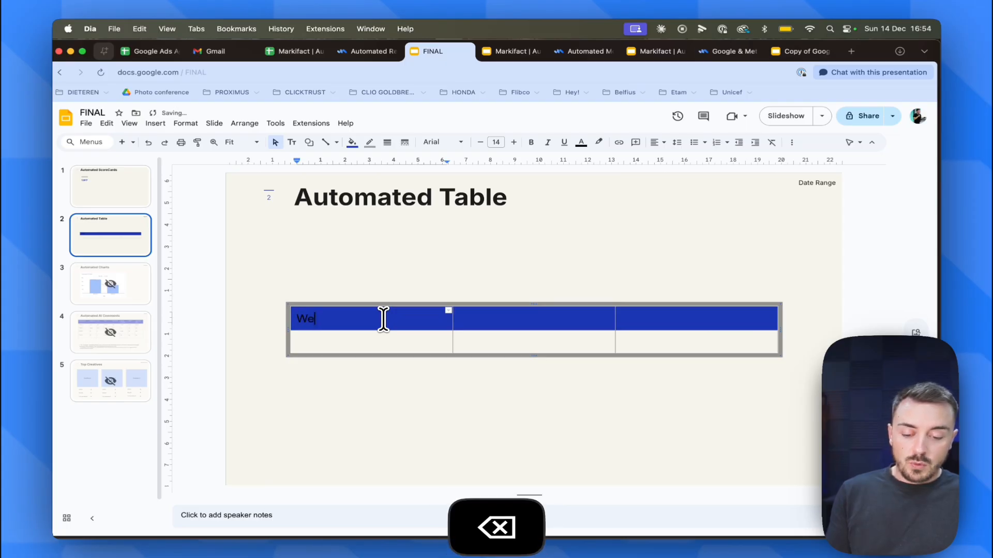
{"action": "type", "text": "Cost"}
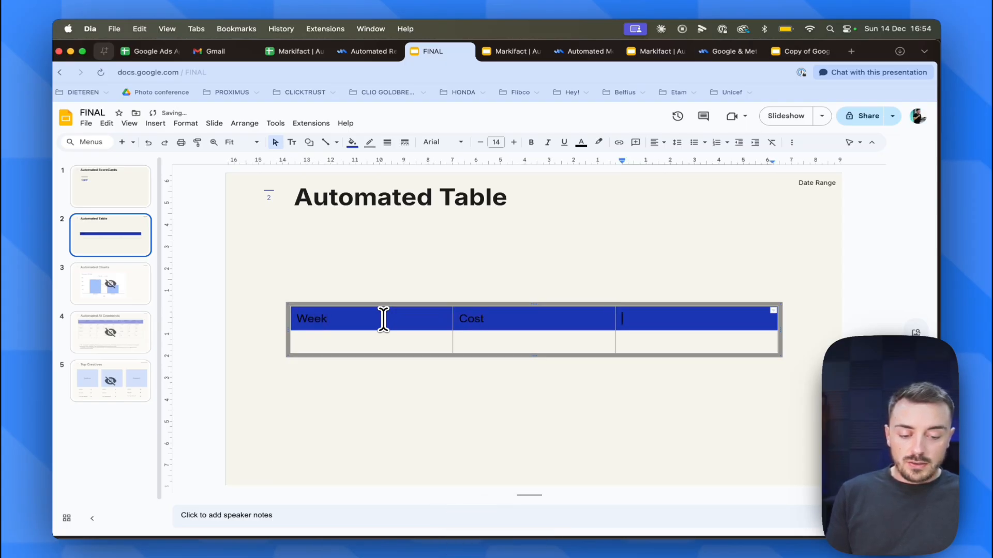
Fill the table's second row with the placeholder texts "data", "anything" and "there".
{"action": "left_click", "coordinate": [311, 342]}
{"action": "left_click_drag", "start_coordinate": [311, 341], "coordinate": [629, 341]}
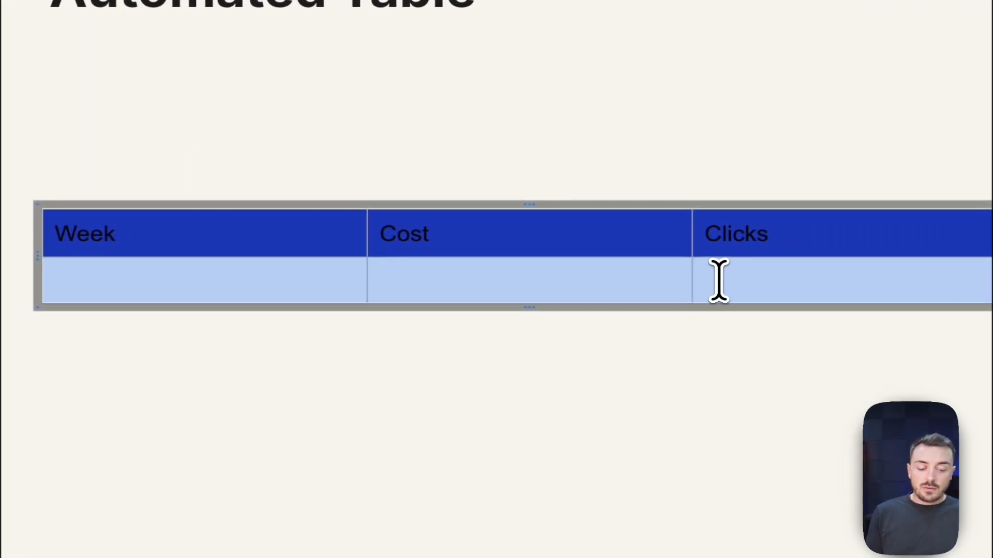
{"action": "left_click", "coordinate": [319, 274]}
{"action": "type", "text": "da"}
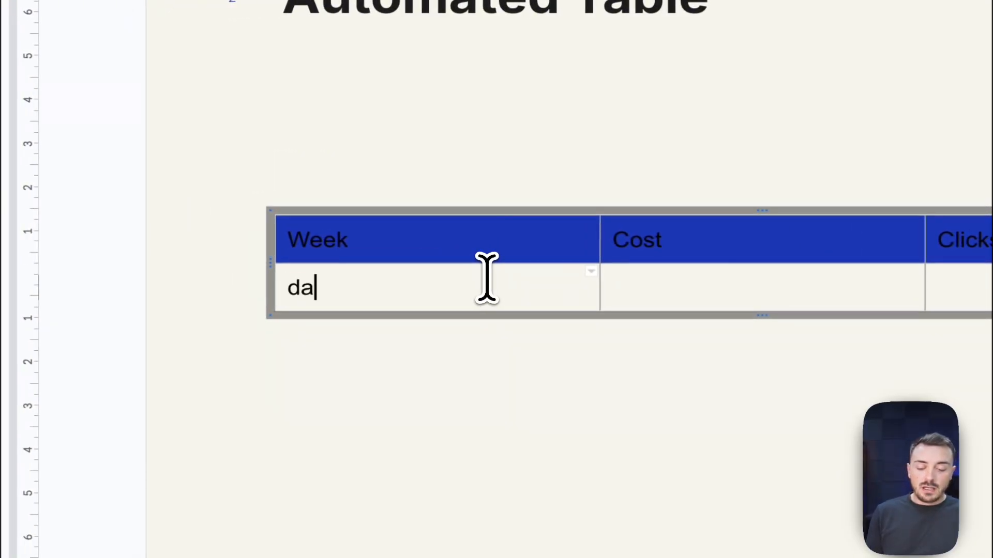
{"action": "type", "text": "anything"}
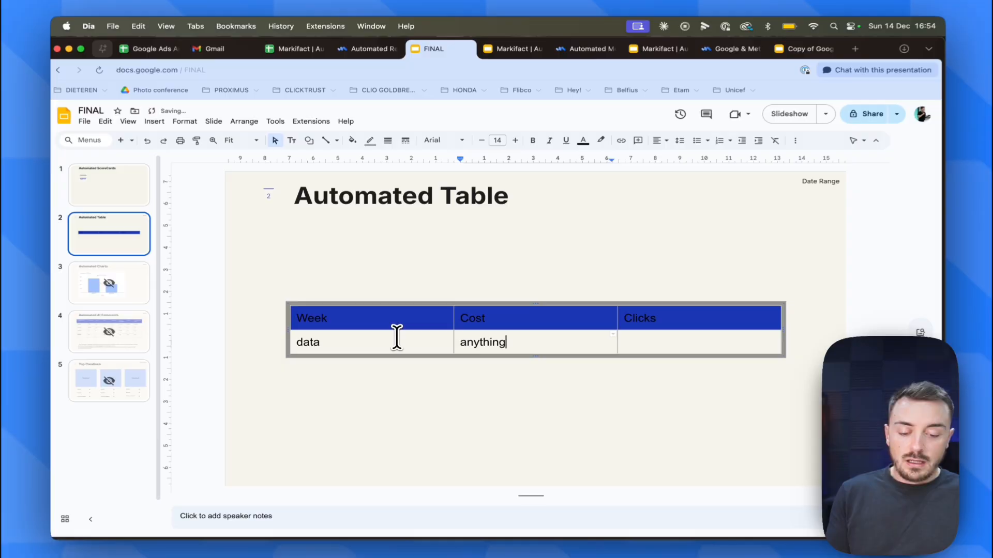
{"action": "key", "text": "Tab"}
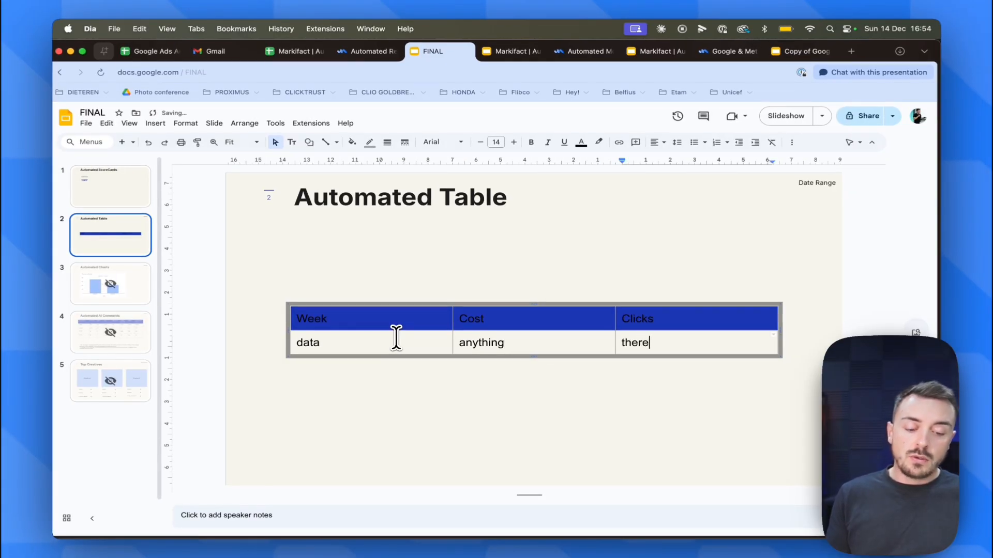
Switch to the Automated Reporting workflow, detach Replace Text from Get Report, and move the first three nodes lower on the canvas.
{"action": "left_click", "coordinate": [384, 382]}
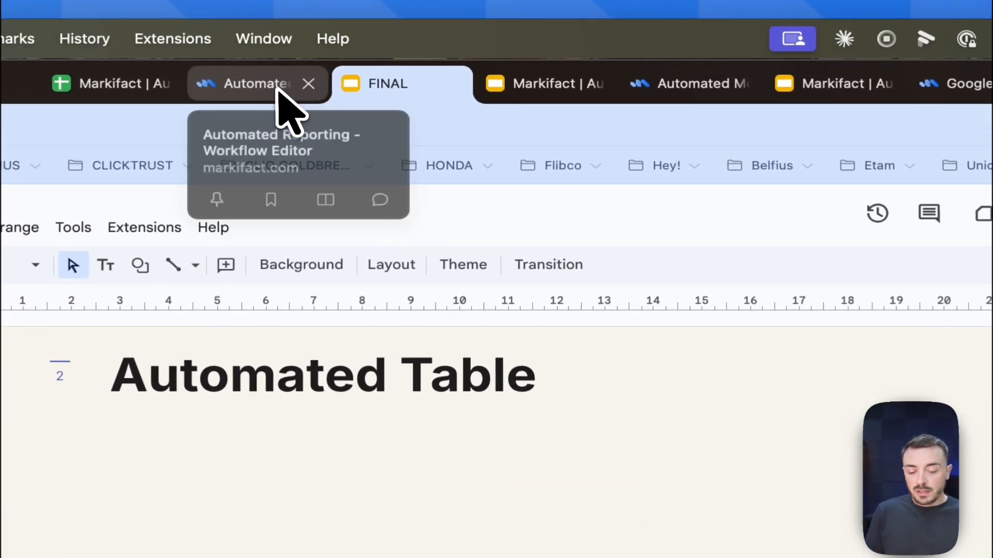
{"action": "left_click", "coordinate": [277, 90]}
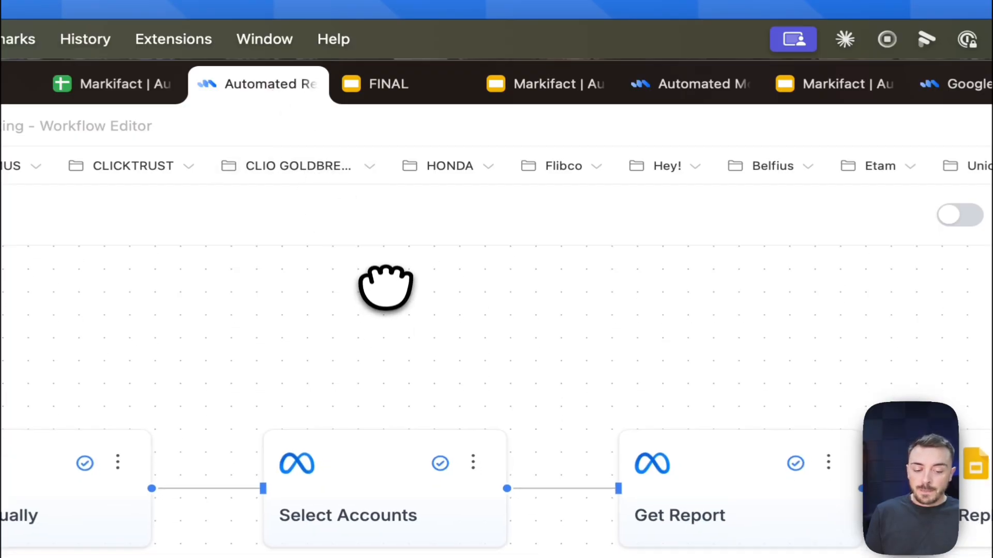
{"action": "left_click_drag", "start_coordinate": [385, 287], "coordinate": [377, 259]}
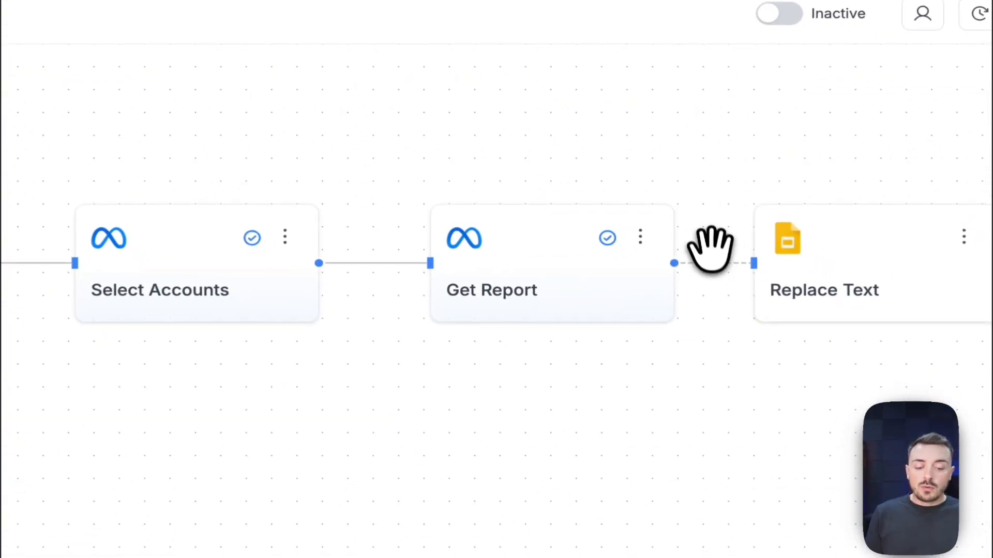
{"action": "left_click", "coordinate": [714, 263]}
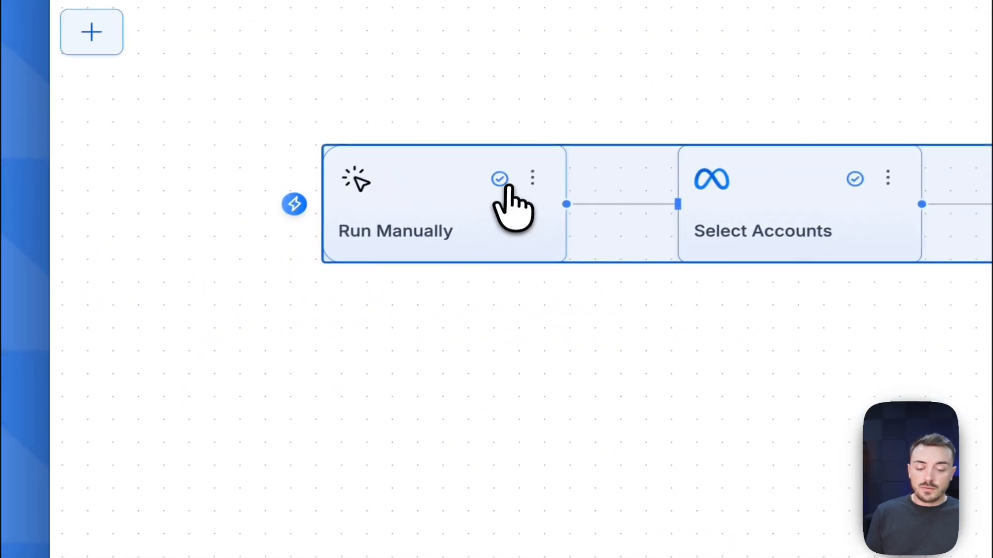
{"action": "left_click_drag", "start_coordinate": [512, 202], "coordinate": [505, 332]}
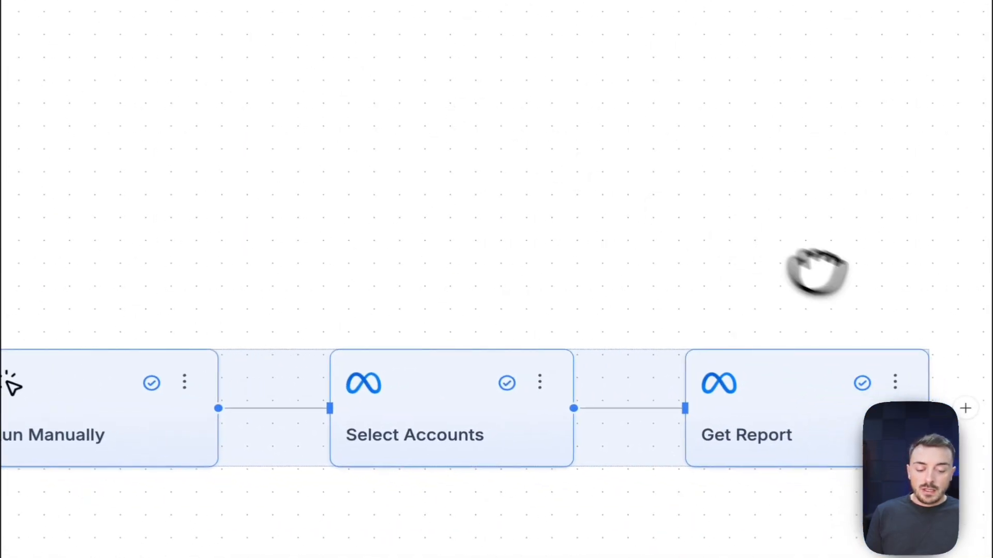
{"action": "left_click_drag", "start_coordinate": [817, 272], "coordinate": [542, 208]}
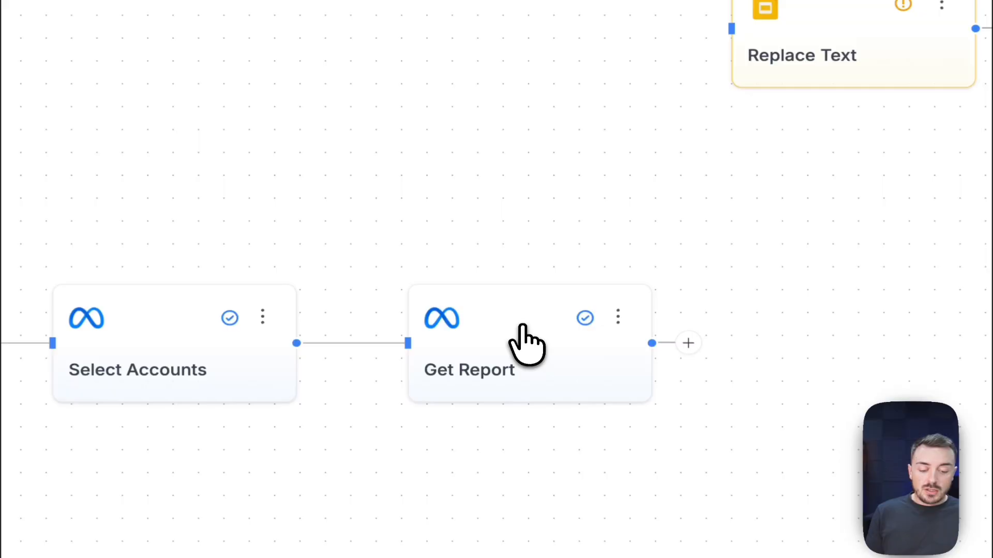
Replace the metrics of the Get Report node with Cost and Clicks.
{"action": "left_click", "coordinate": [525, 344]}
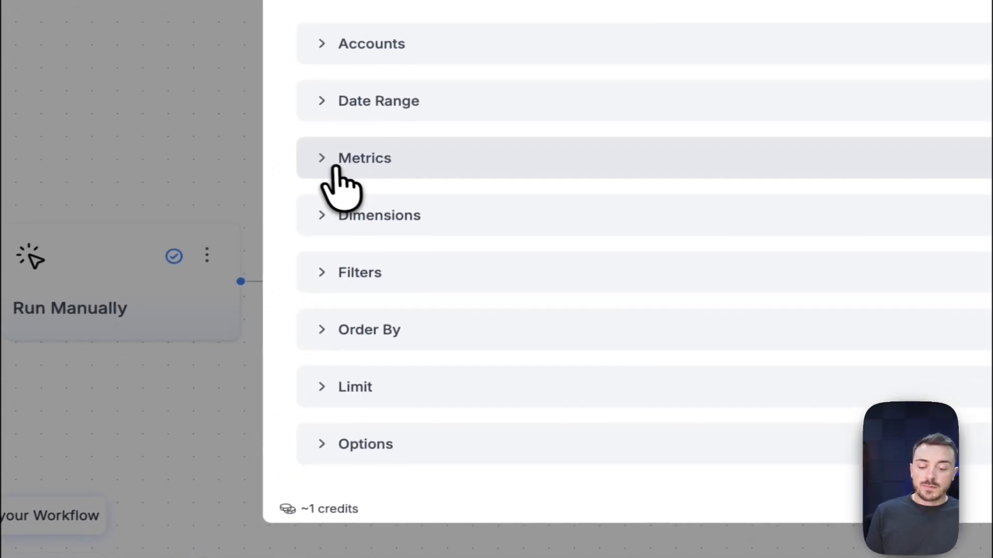
{"action": "left_click", "coordinate": [23, 221]}
{"action": "left_click", "coordinate": [523, 228]}
{"action": "key", "text": "BackSpace"}
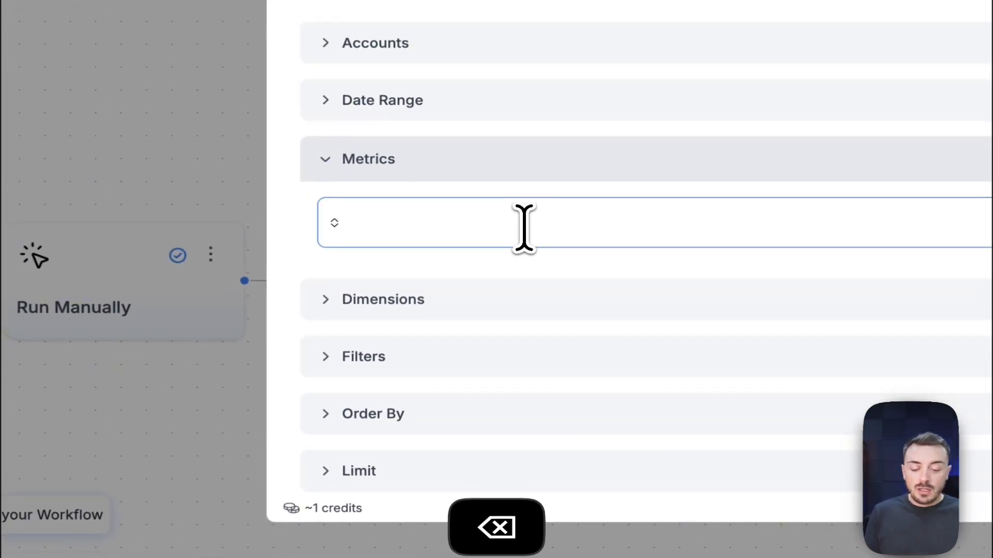
{"action": "type", "text": "cost"}
{"action": "left_click", "coordinate": [455, 261]}
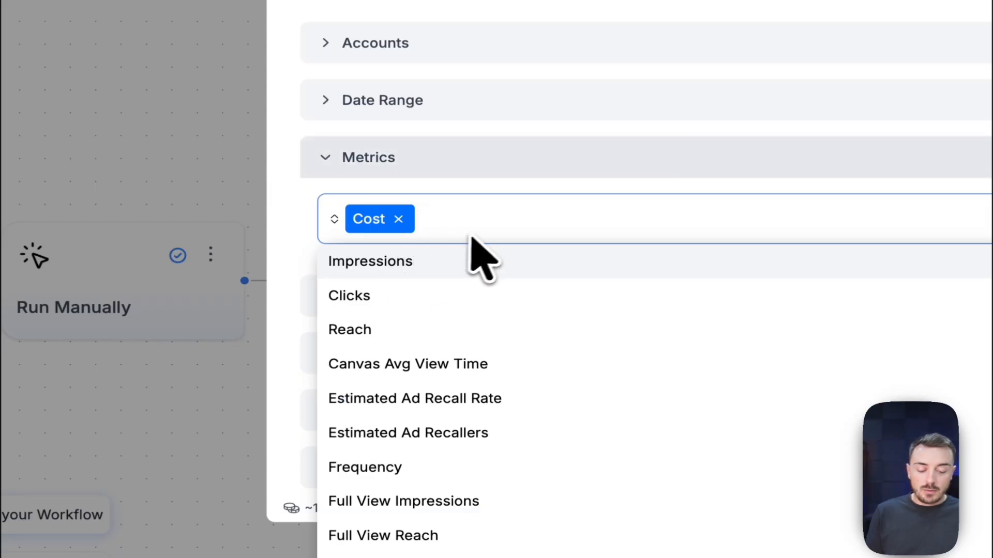
{"action": "type", "text": "clicks"}
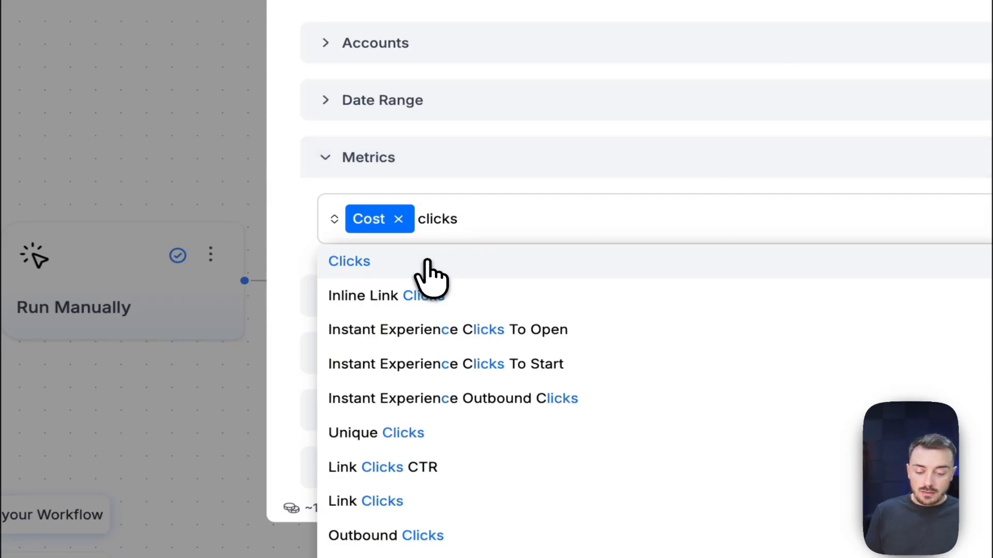
{"action": "left_click", "coordinate": [424, 261]}
{"action": "left_click", "coordinate": [312, 263]}
Add Week as the dimension of the Get Report node and close its settings.
{"action": "left_click", "coordinate": [326, 295]}
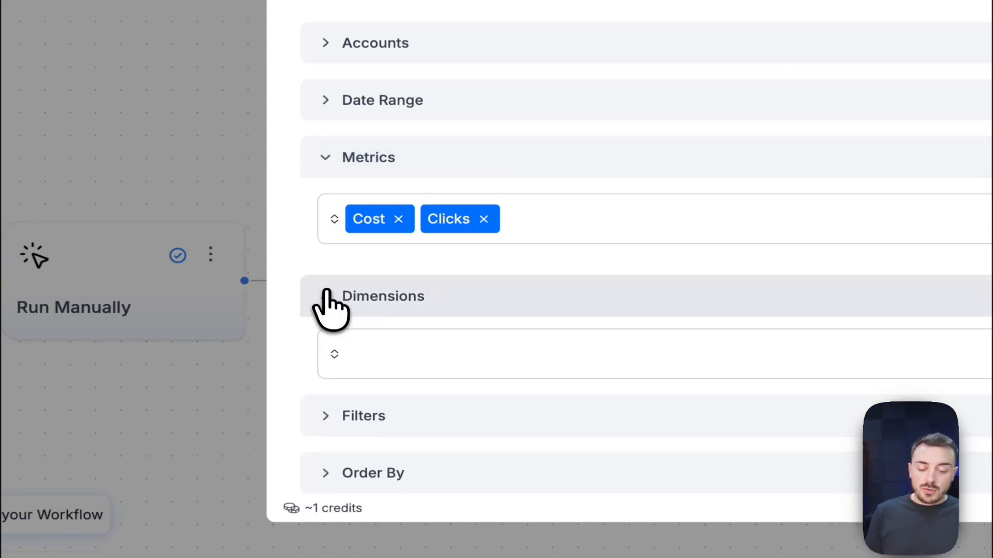
{"action": "left_click", "coordinate": [394, 373]}
{"action": "type", "text": "wee"}
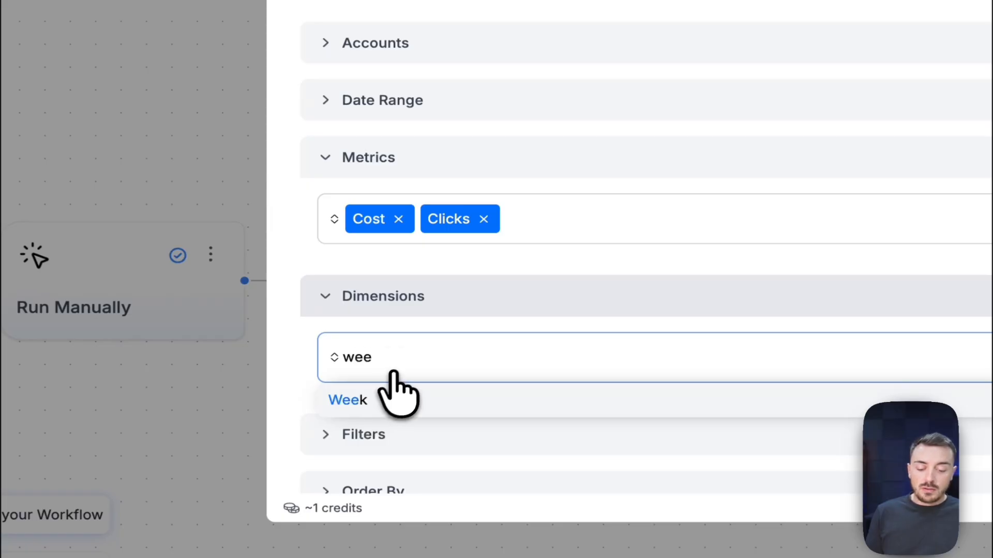
{"action": "left_click", "coordinate": [362, 400]}
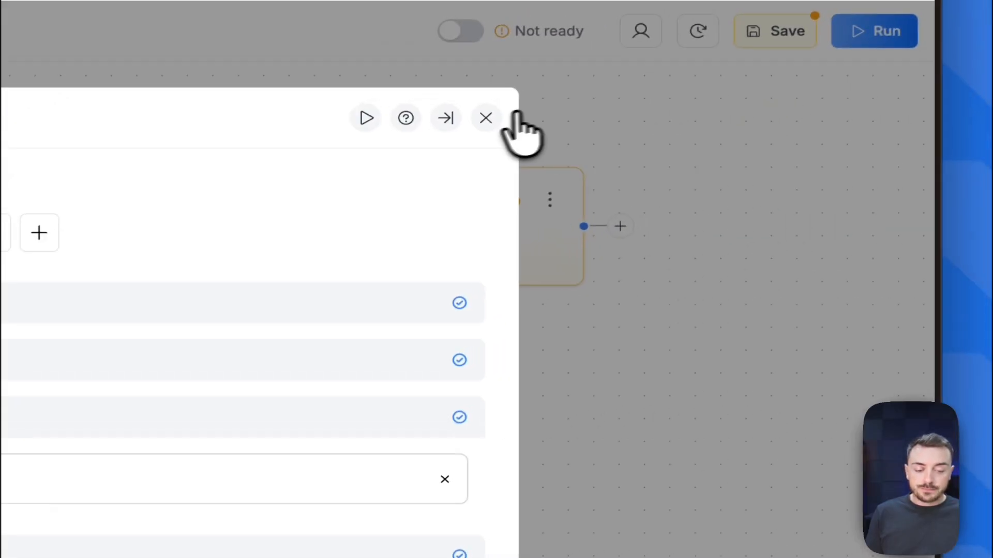
{"action": "left_click", "coordinate": [485, 118]}
Run the workflow up to the Get Report node, check the output table in the logs and close them.
{"action": "left_click_drag", "start_coordinate": [410, 450], "coordinate": [472, 434]}
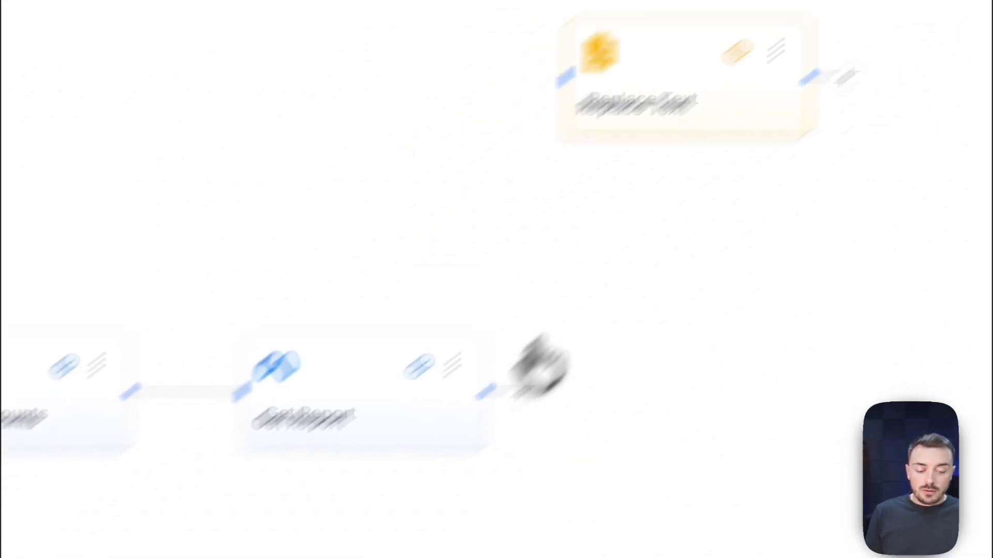
{"action": "left_click", "coordinate": [616, 242]}
{"action": "left_click", "coordinate": [636, 288]}
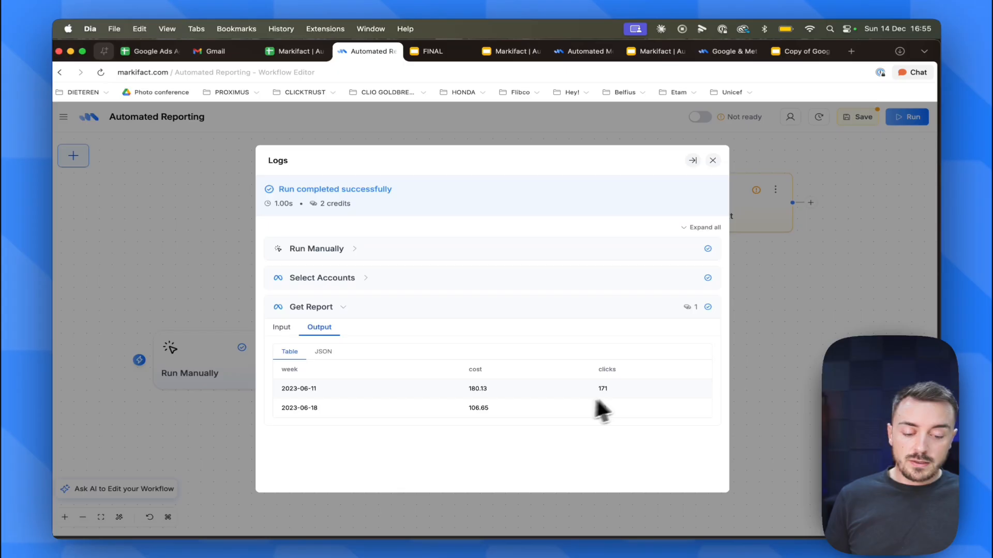
{"action": "left_click", "coordinate": [713, 161]}
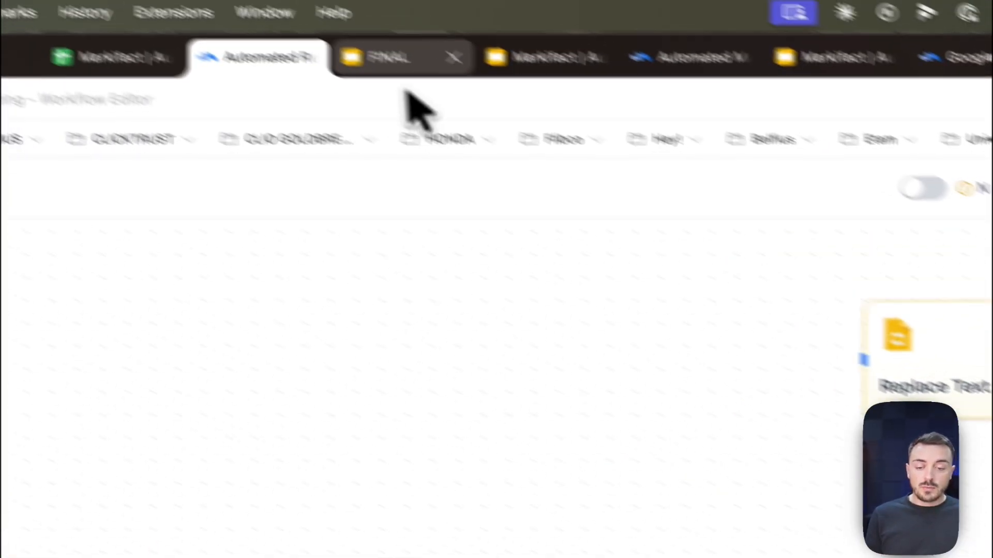
Switch to the FINAL presentation and give the table on the Automated Table slide the alt text description "weekly report".
{"action": "left_click", "coordinate": [446, 84]}
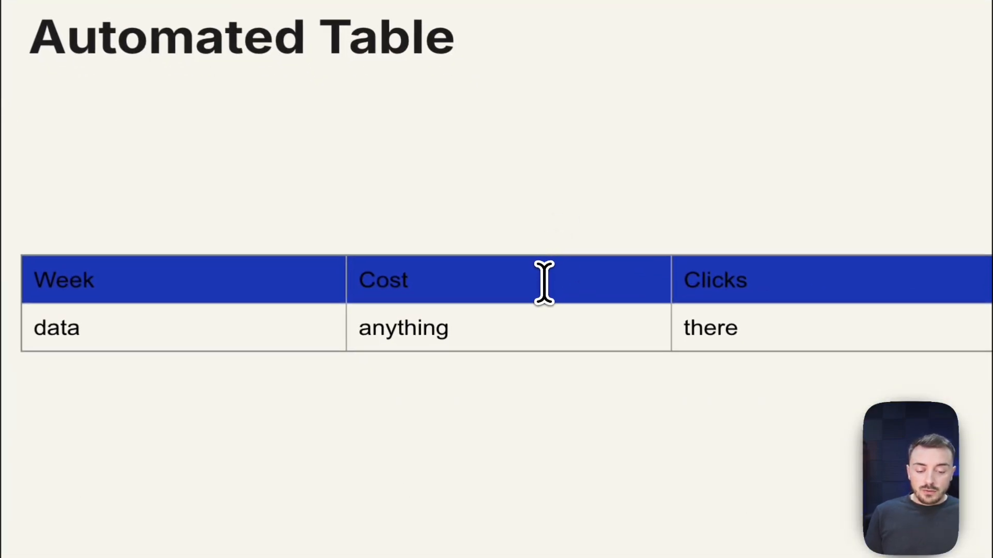
{"action": "left_click", "coordinate": [544, 283]}
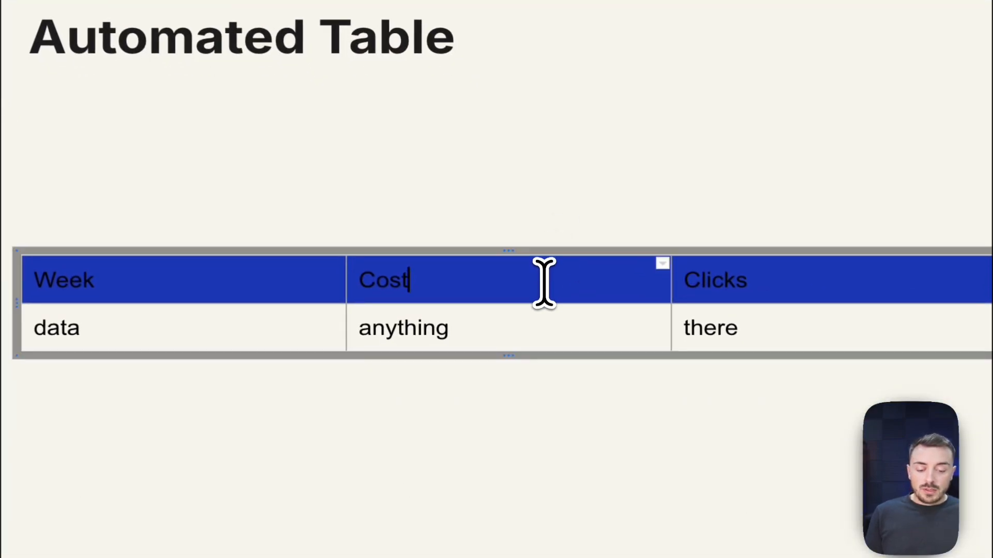
{"action": "right_click", "coordinate": [543, 283]}
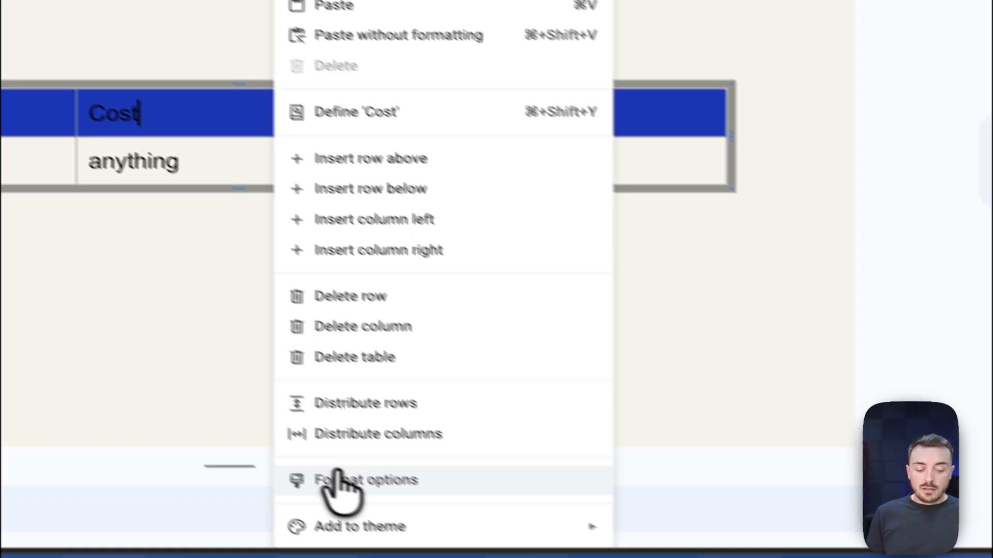
{"action": "left_click", "coordinate": [343, 481]}
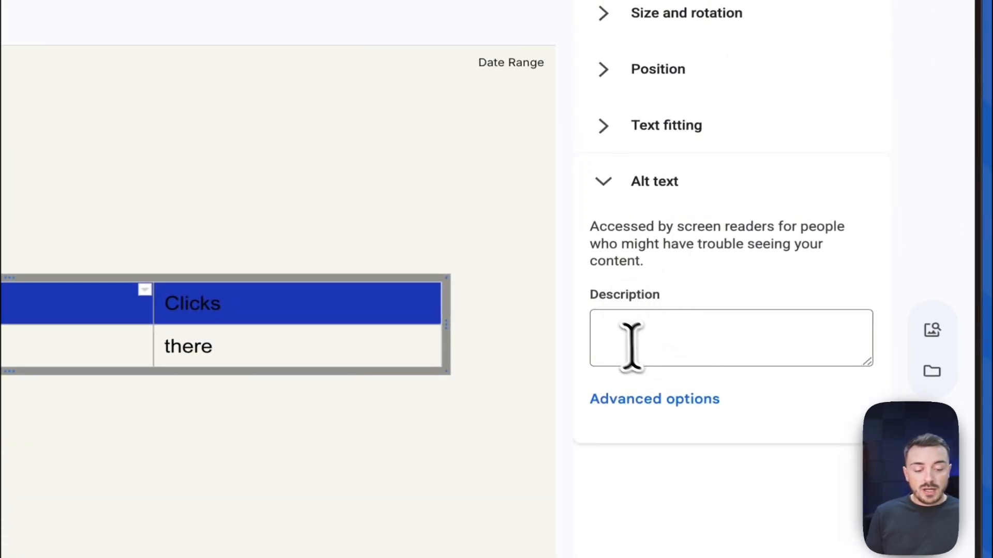
{"action": "left_click", "coordinate": [677, 333]}
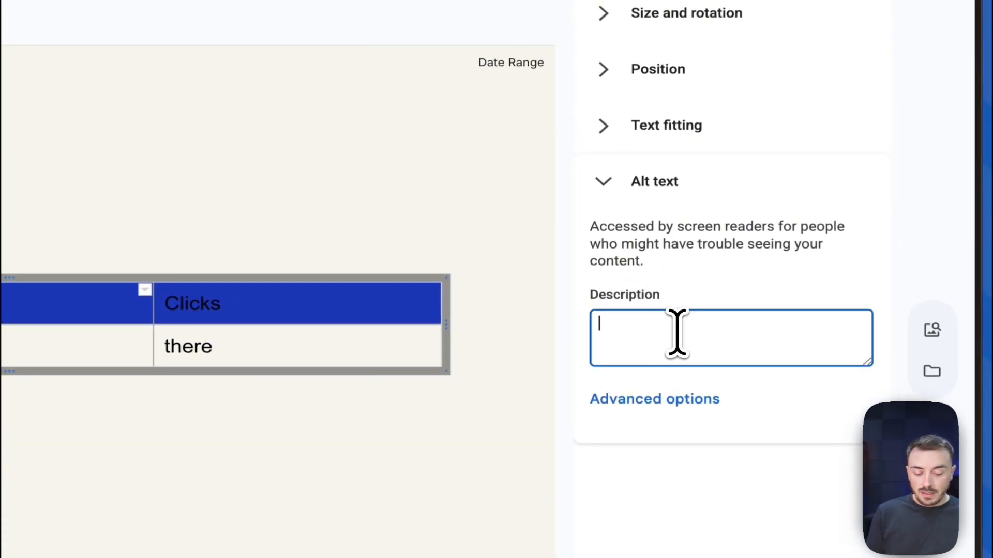
{"action": "type", "text": "weekly repo"}
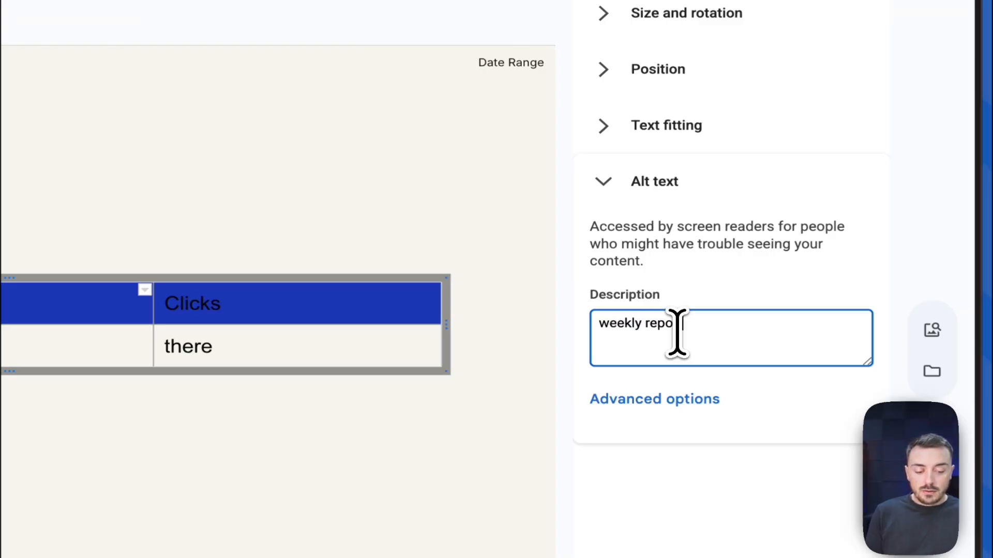
{"action": "type", "text": "rt"}
{"action": "left_click", "coordinate": [350, 226]}
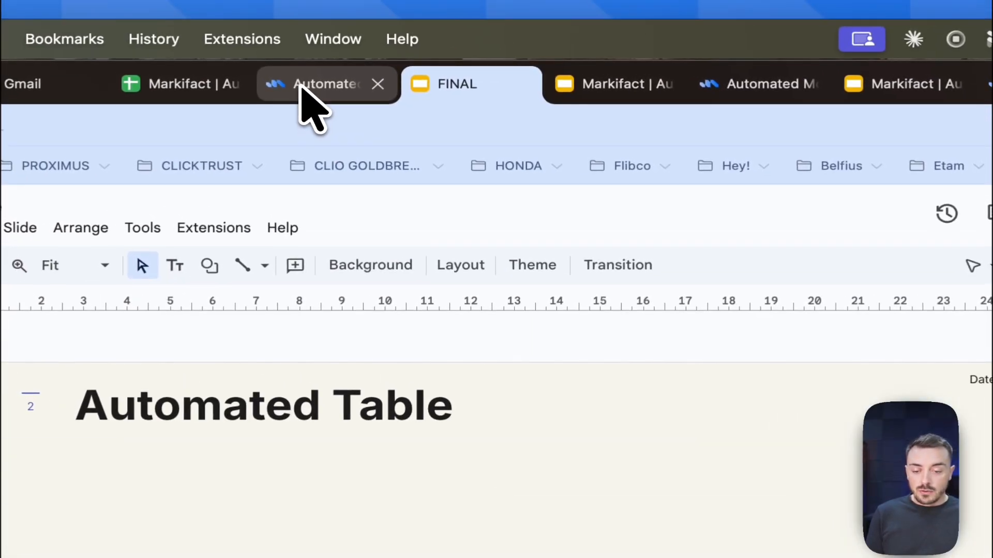
Return to the Automated Reporting workflow and connect a Google Slides Update Table node after Get Report.
{"action": "left_click", "coordinate": [302, 85]}
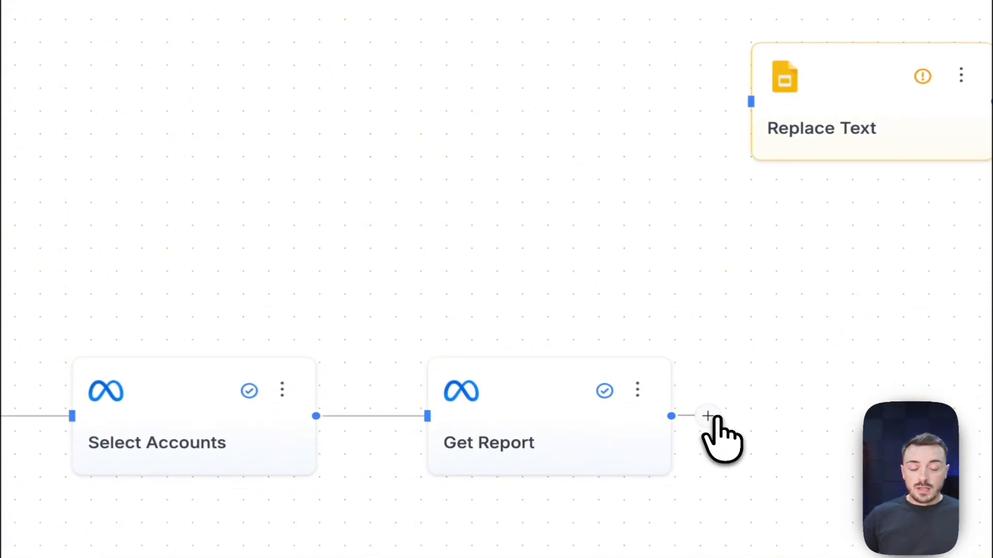
{"action": "left_click", "coordinate": [708, 416]}
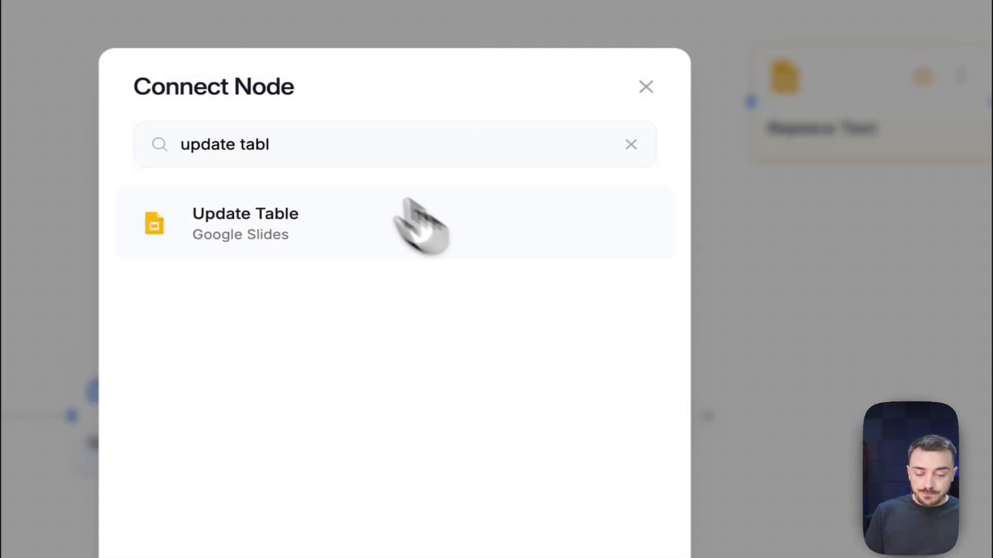
{"action": "double_click", "coordinate": [319, 143]}
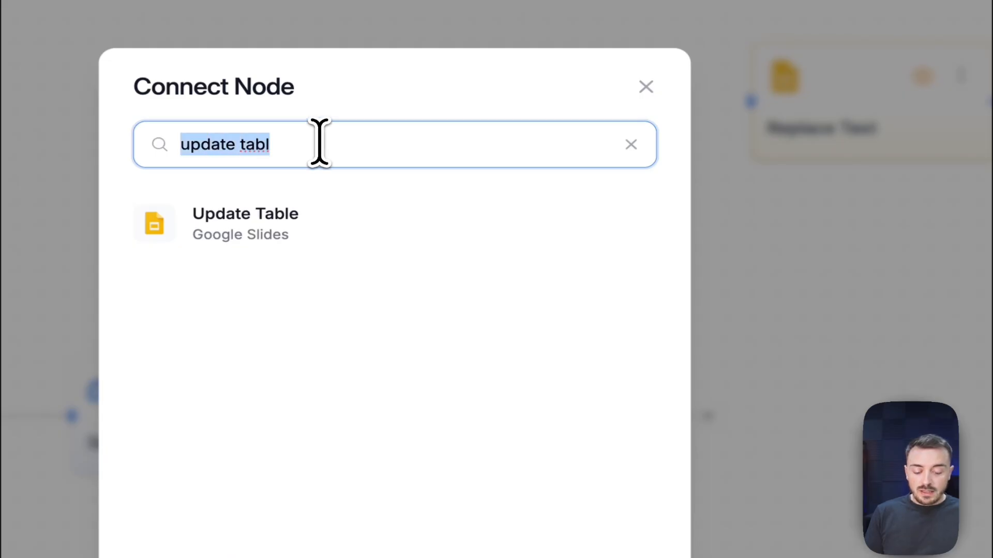
{"action": "type", "text": "update tab"}
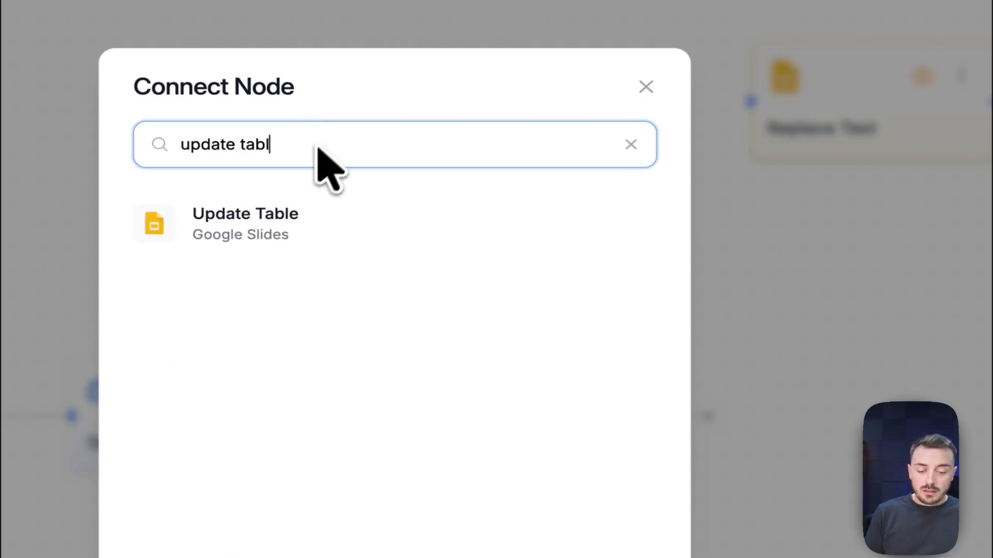
{"action": "left_click", "coordinate": [259, 231]}
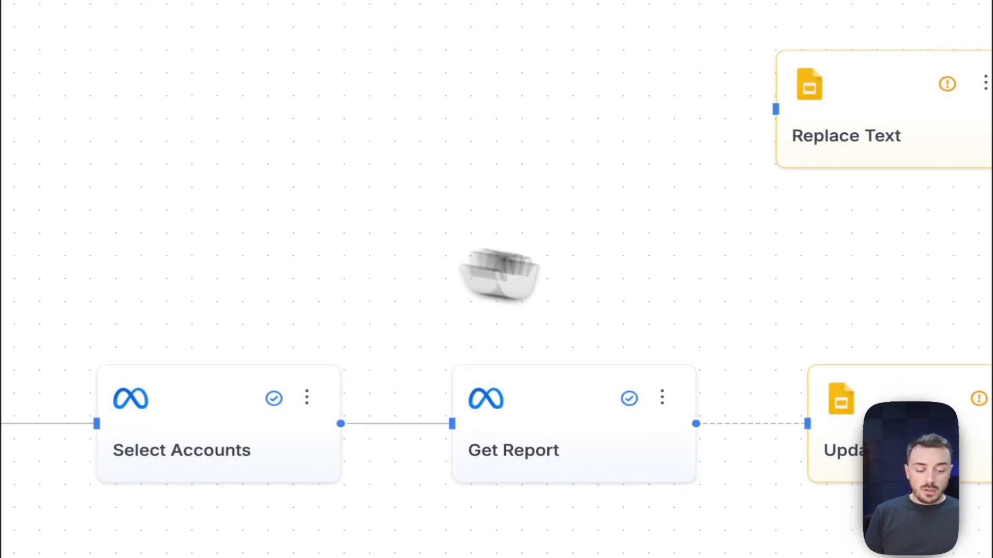
{"action": "left_click_drag", "start_coordinate": [718, 235], "coordinate": [403, 228]}
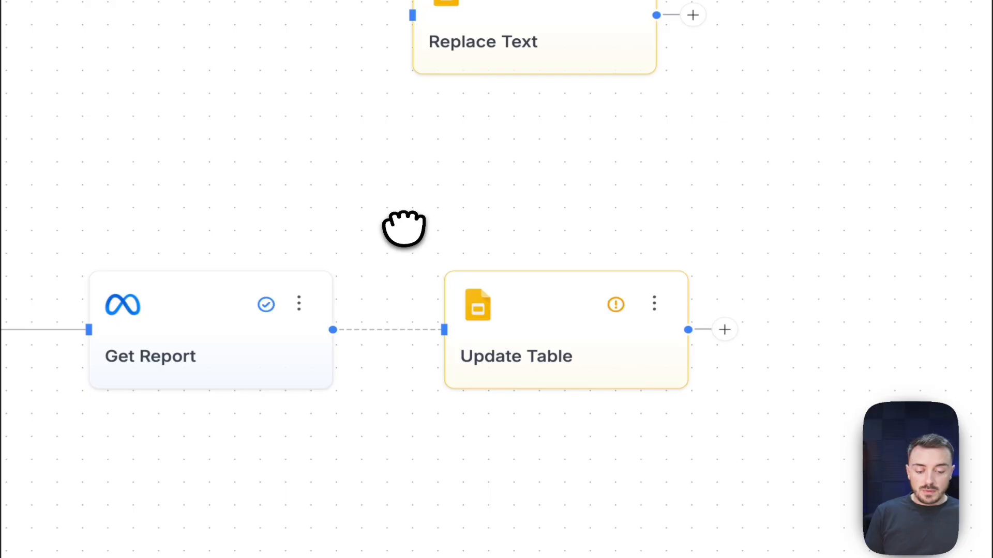
Choose the FINAL presentation from Google Drive as the target of the Update Table node.
{"action": "left_click", "coordinate": [523, 315]}
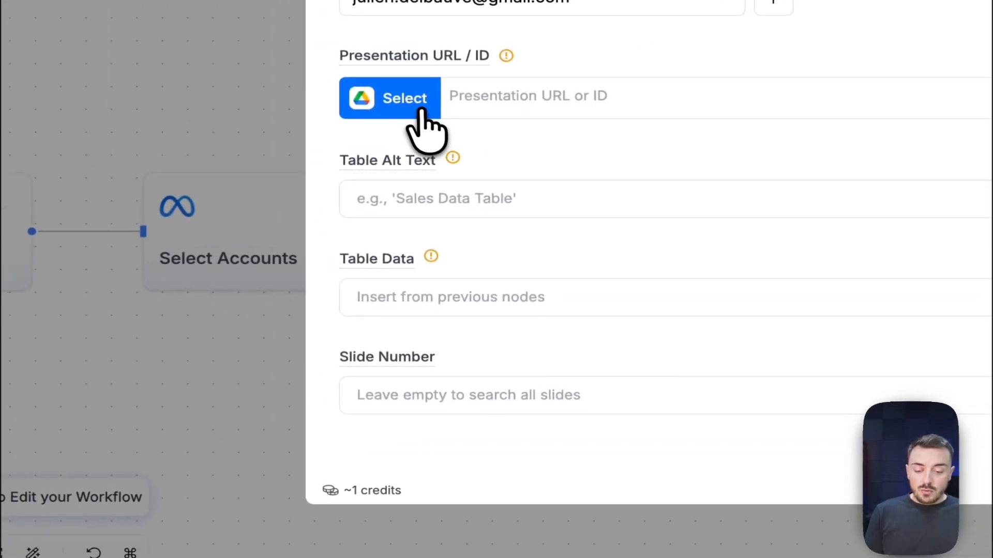
{"action": "left_click", "coordinate": [5, 196]}
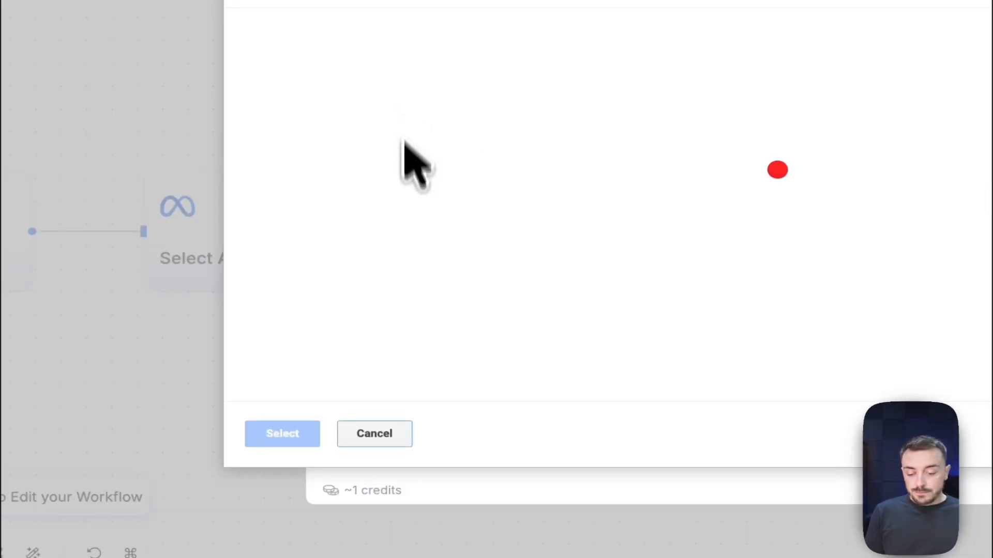
{"action": "left_click", "coordinate": [353, 102]}
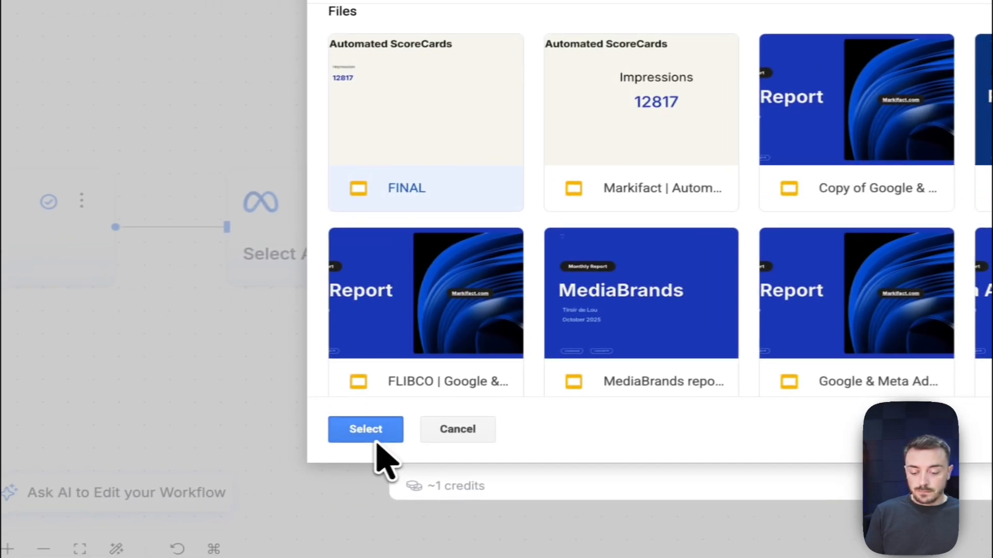
{"action": "left_click", "coordinate": [293, 439]}
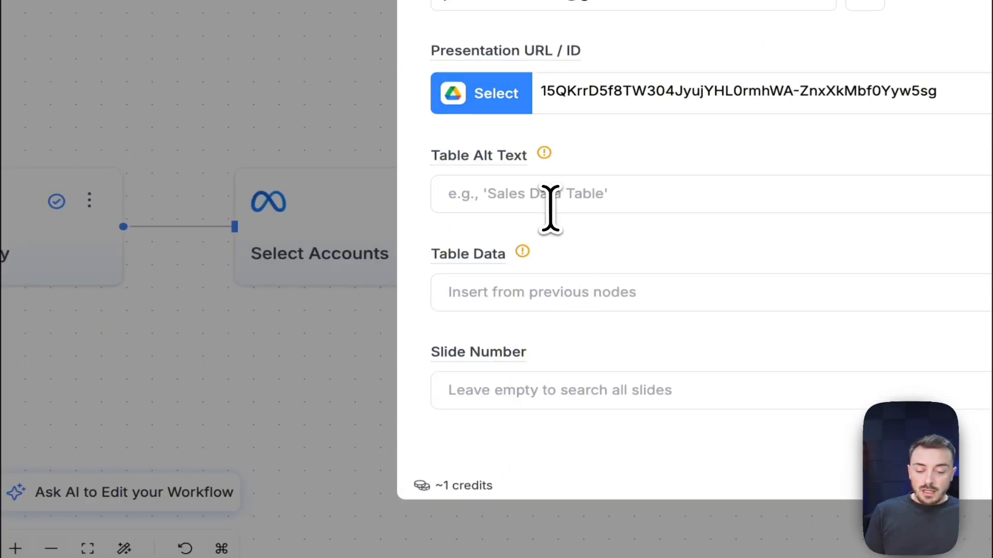
Copy the alt text "weekly report" from the table in the FINAL presentation into the Update Table node's Table Alt Text.
{"action": "left_click", "coordinate": [550, 209]}
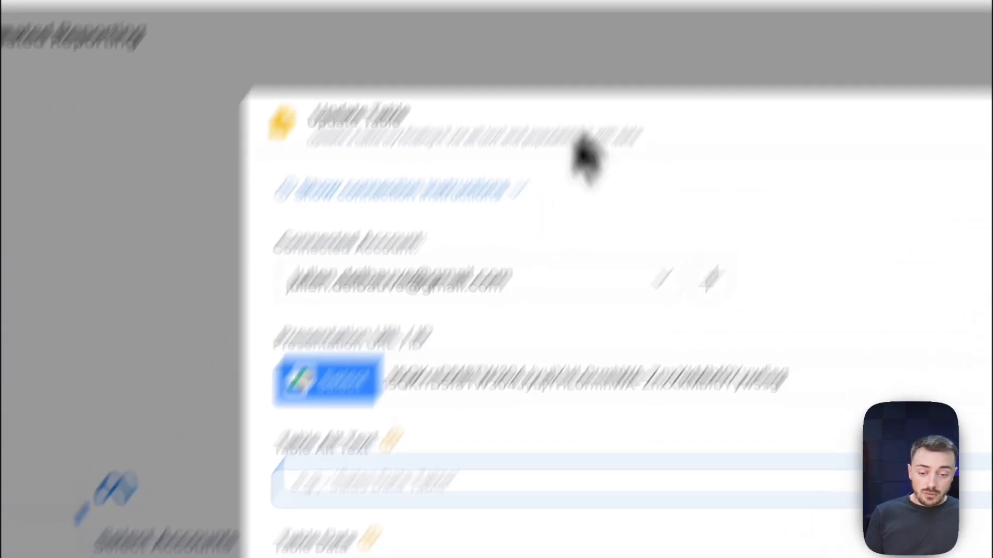
{"action": "left_click", "coordinate": [399, 113]}
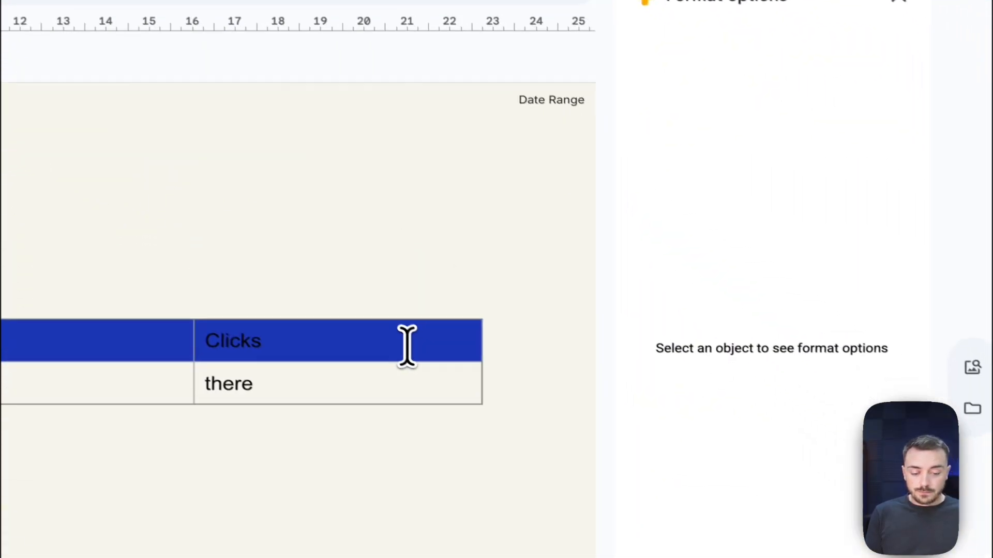
{"action": "left_click", "coordinate": [406, 345]}
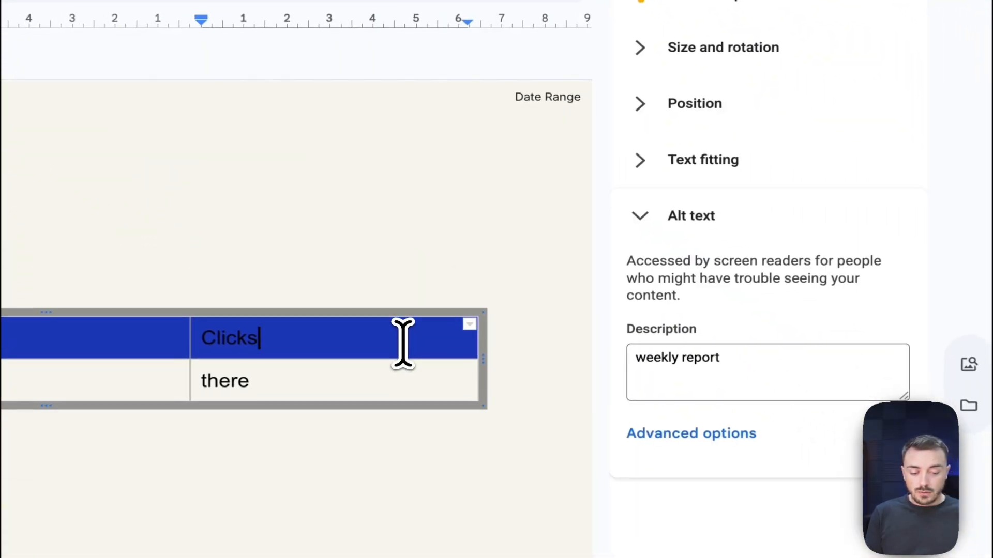
{"action": "triple_click", "coordinate": [749, 367]}
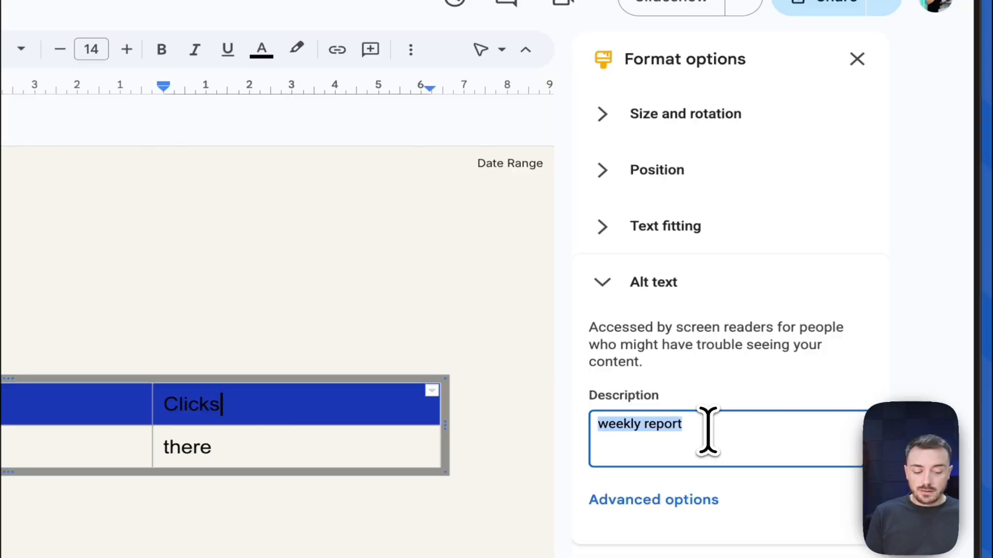
{"action": "key", "text": "super+c"}
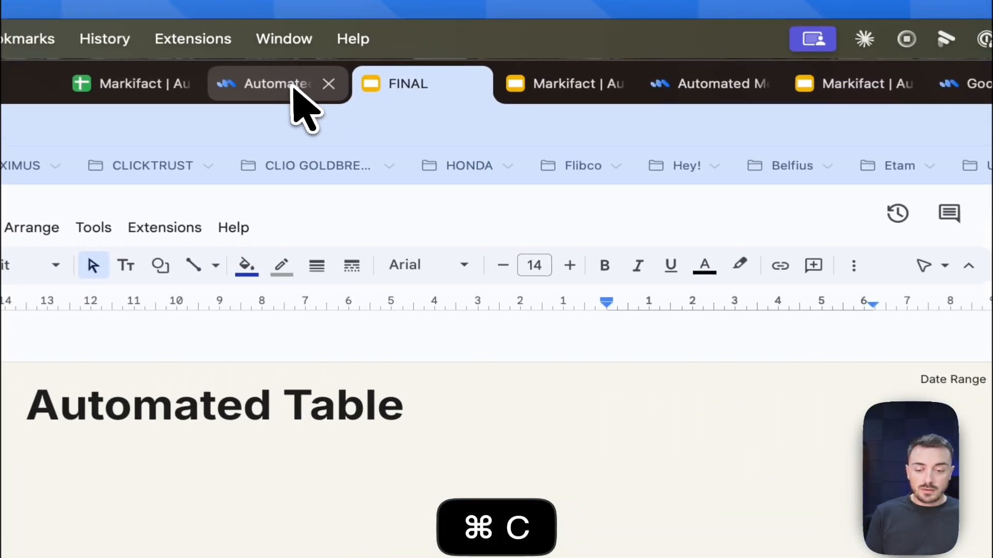
{"action": "left_click", "coordinate": [295, 93]}
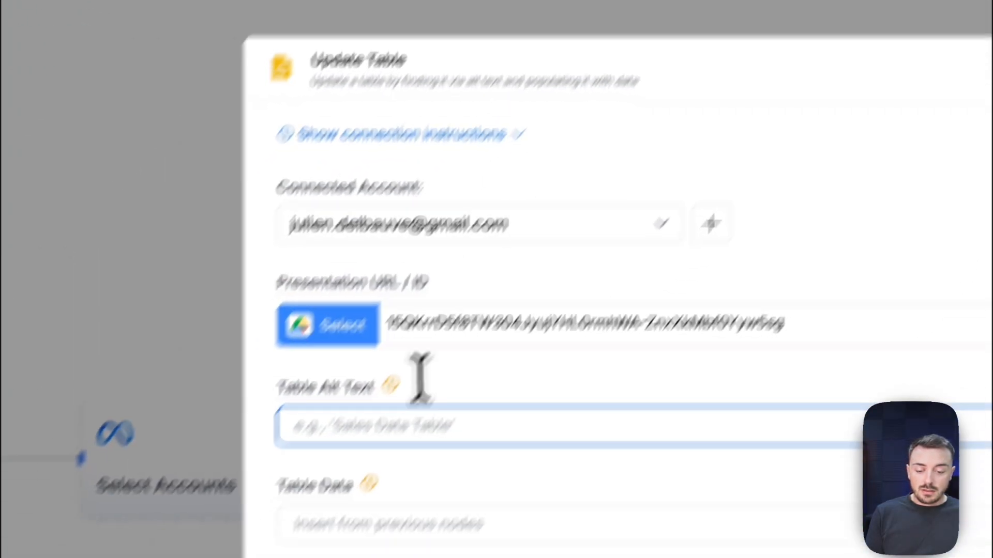
{"action": "left_click", "coordinate": [437, 368]}
{"action": "key", "text": "super+v"}
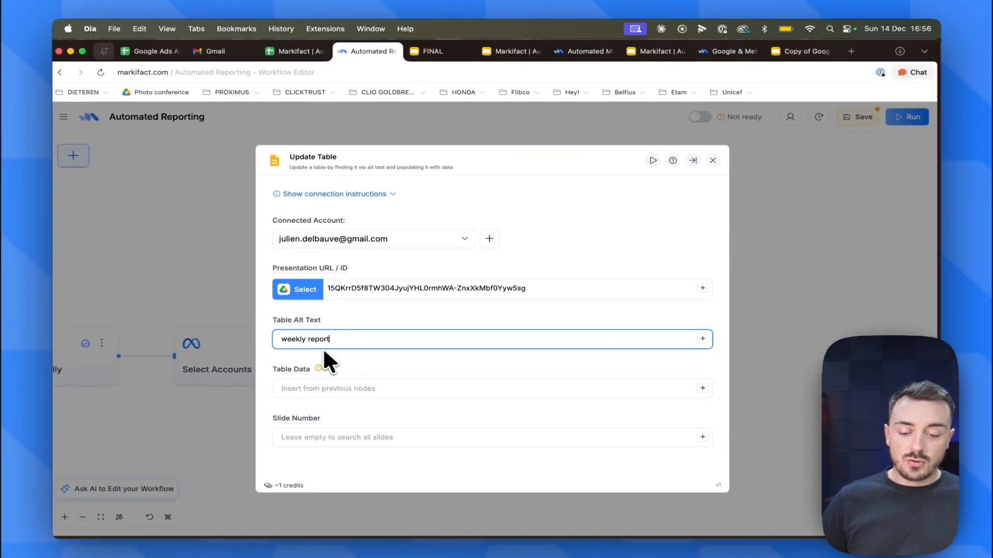
Insert All Output from Get Report as the Update Table node's Table Data and save the workflow.
{"action": "left_click", "coordinate": [305, 389]}
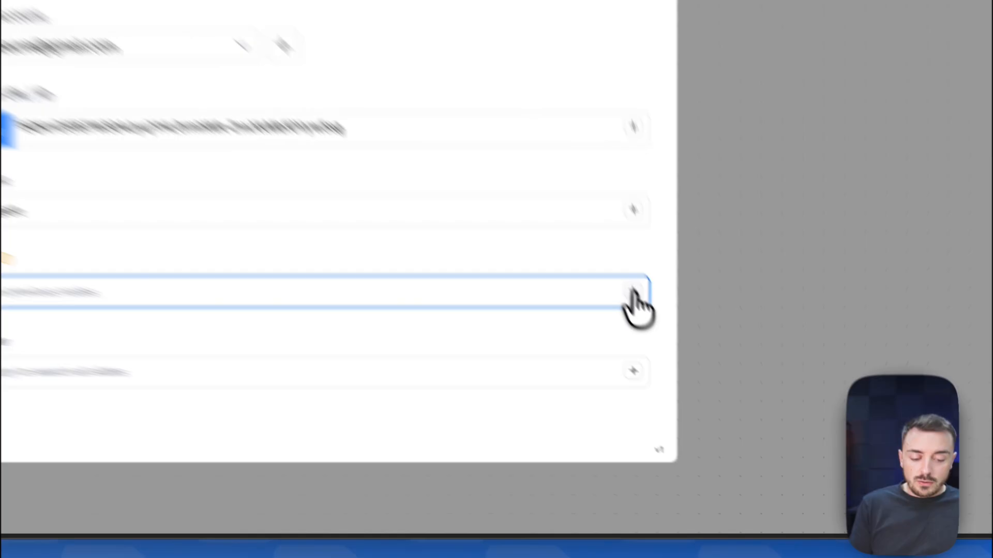
{"action": "left_click", "coordinate": [702, 388]}
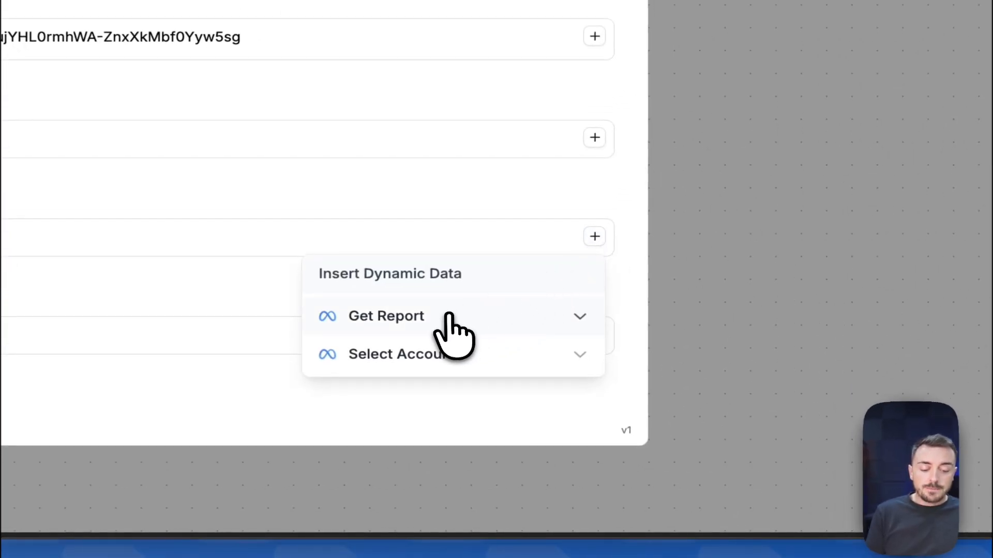
{"action": "left_click", "coordinate": [448, 331]}
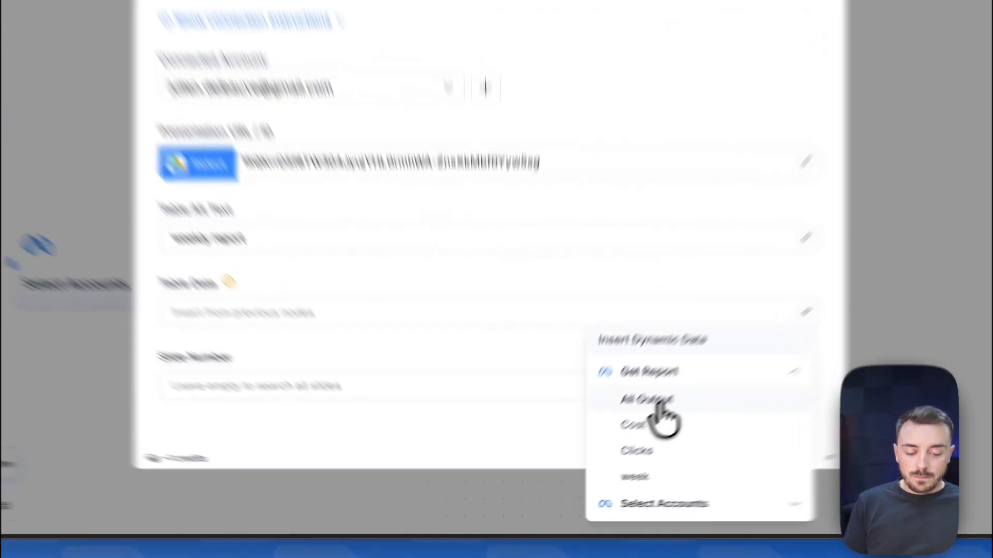
{"action": "left_click", "coordinate": [600, 447]}
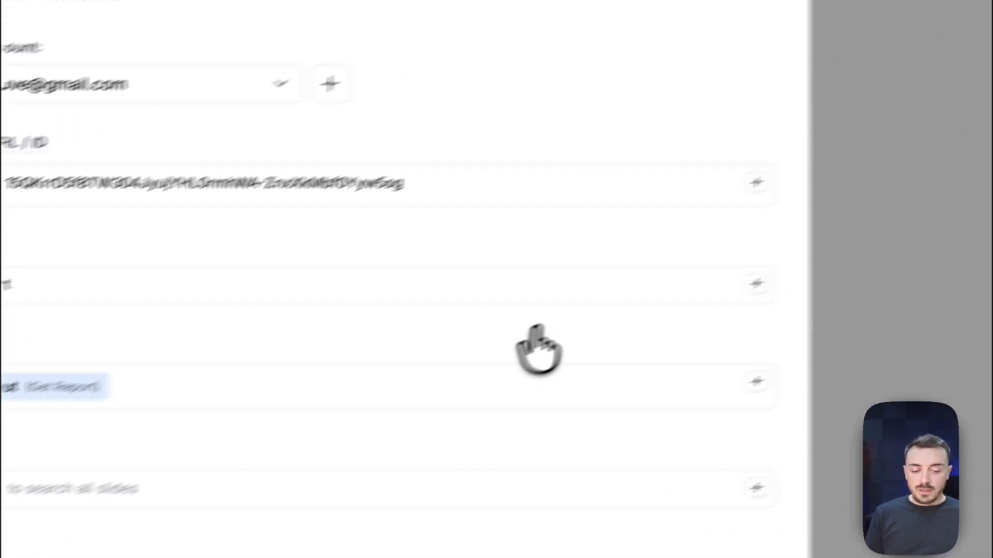
{"action": "left_click", "coordinate": [534, 157]}
{"action": "left_click", "coordinate": [775, 103]}
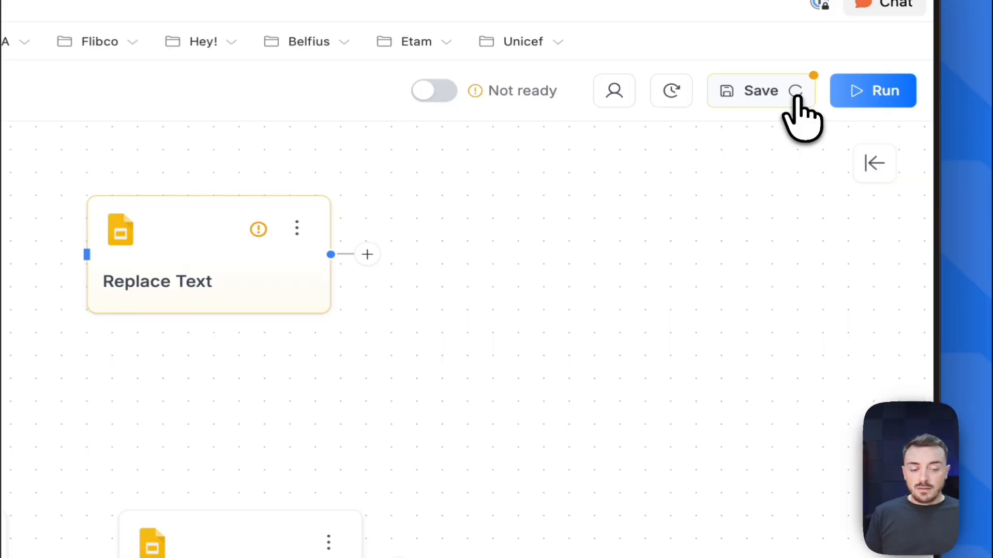
Run the Update Table node and check the Get Report and Update Table outputs in the logs.
{"action": "left_click", "coordinate": [571, 279]}
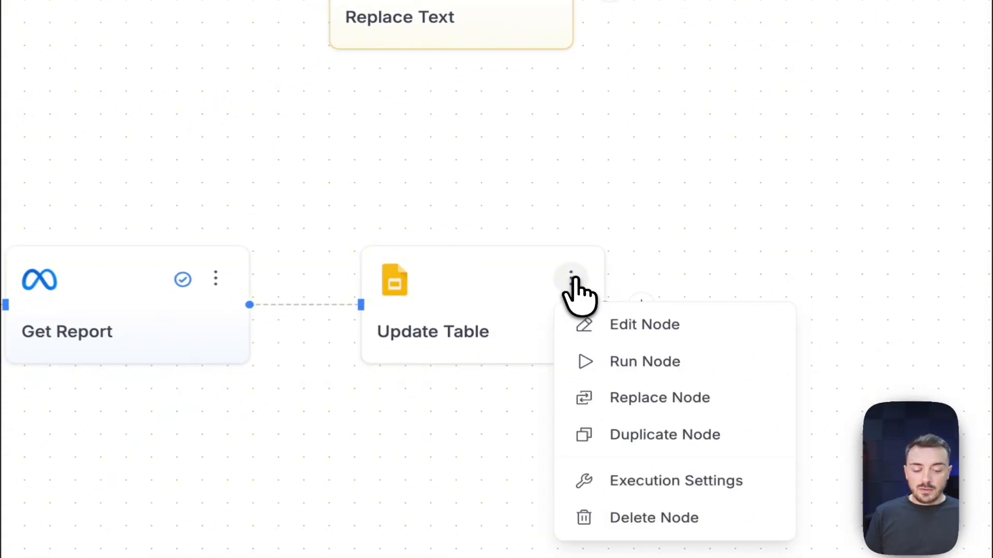
{"action": "left_click", "coordinate": [587, 362]}
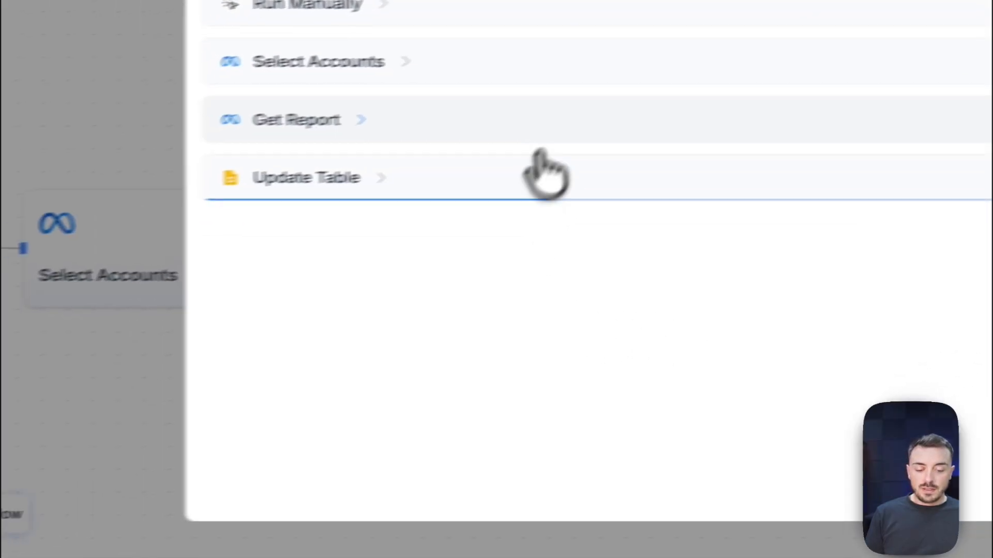
{"action": "left_click", "coordinate": [366, 131]}
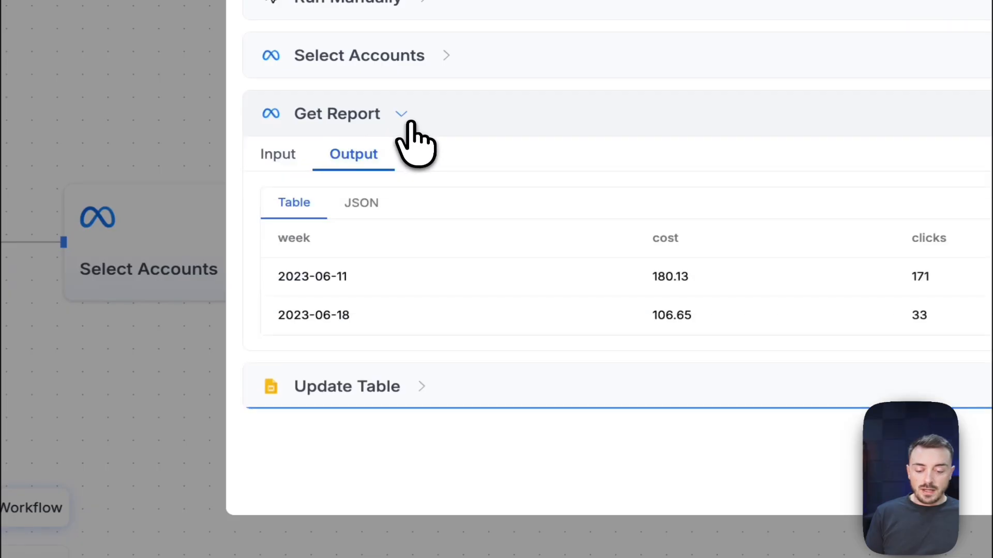
{"action": "left_click", "coordinate": [421, 390]}
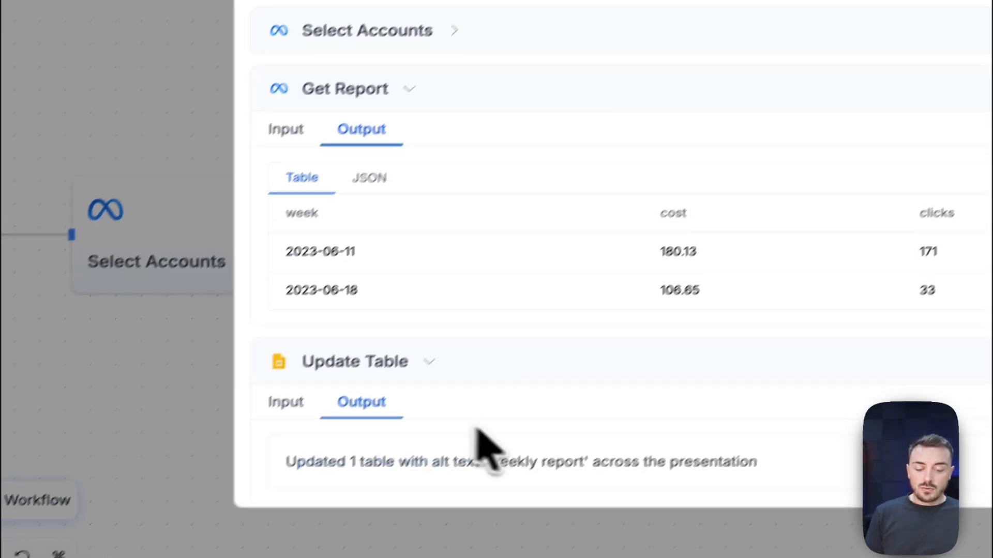
{"action": "scroll", "coordinate": [552, 430], "scroll_direction": "up", "scroll_amount": 1}
{"action": "scroll", "coordinate": [552, 430], "scroll_direction": "down", "scroll_amount": 1}
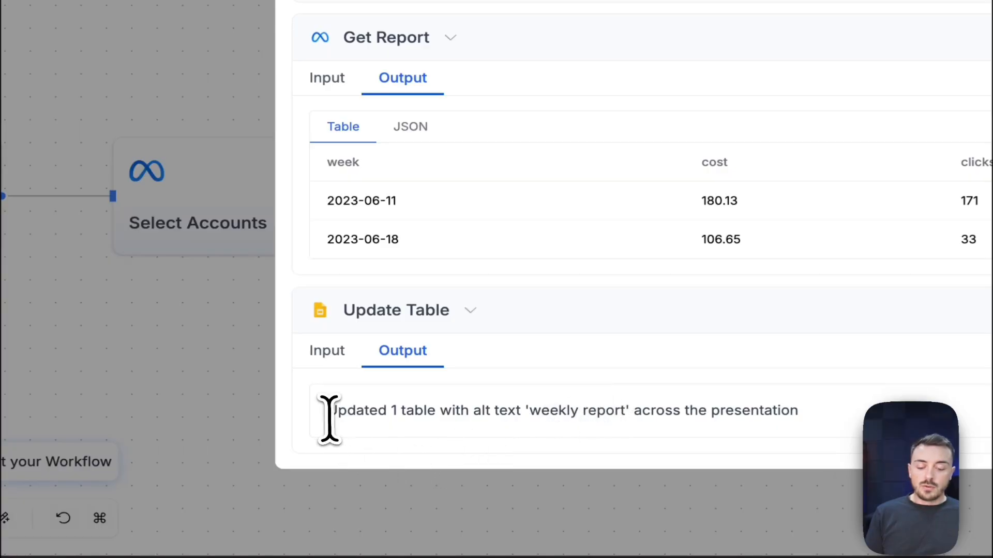
{"action": "left_click_drag", "start_coordinate": [328, 411], "coordinate": [399, 416]}
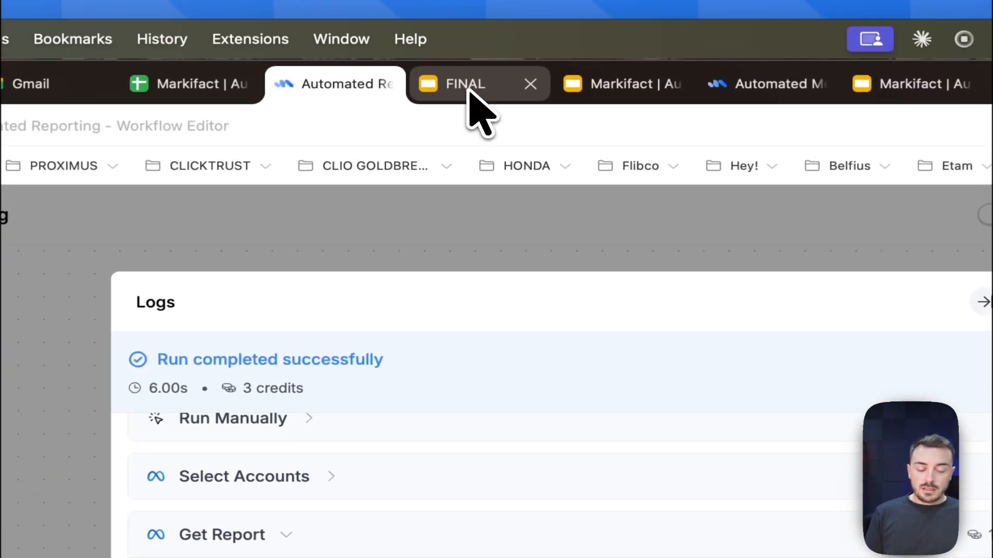
Switch to the FINAL presentation, make the table's header row text white and bold, and close the format options.
{"action": "left_click", "coordinate": [469, 92]}
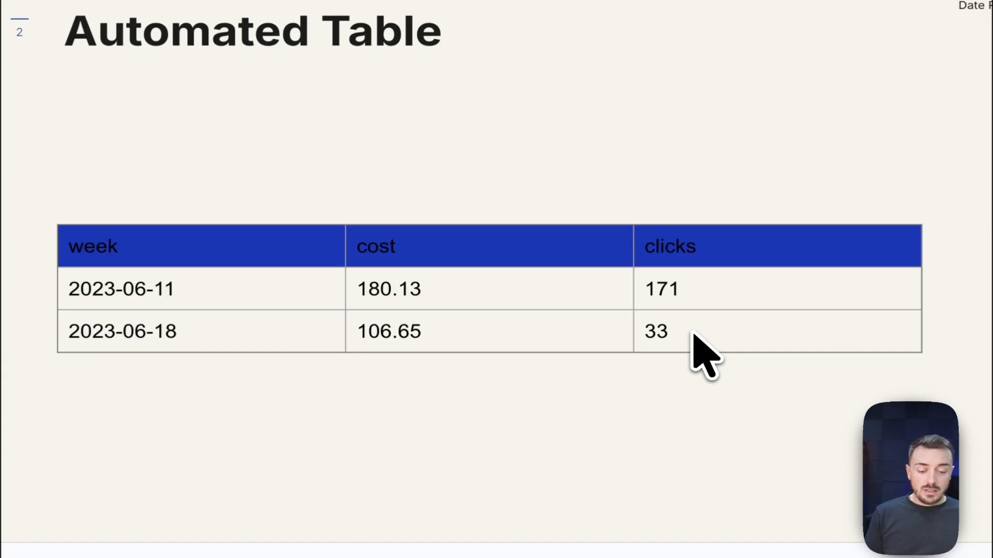
{"action": "left_click", "coordinate": [362, 247]}
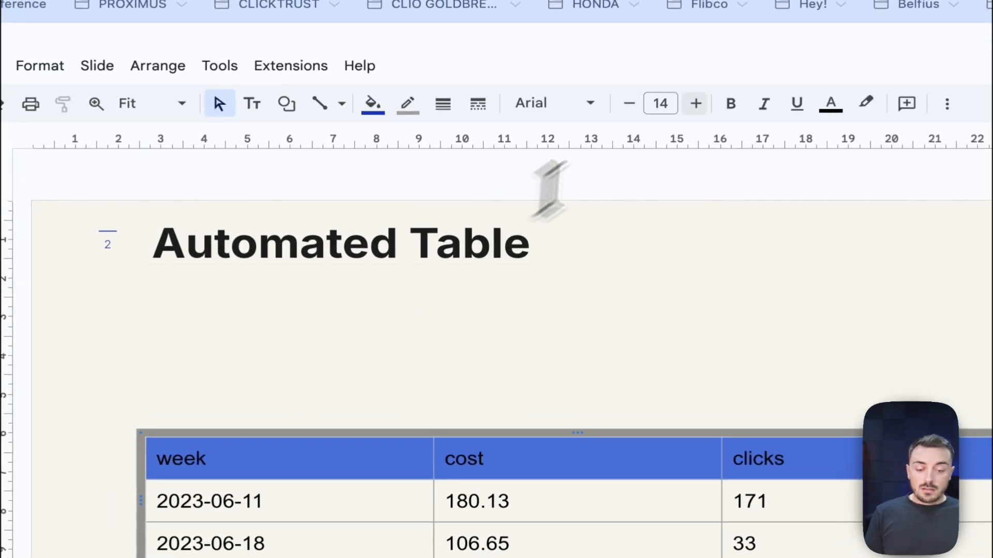
{"action": "left_click", "coordinate": [830, 104]}
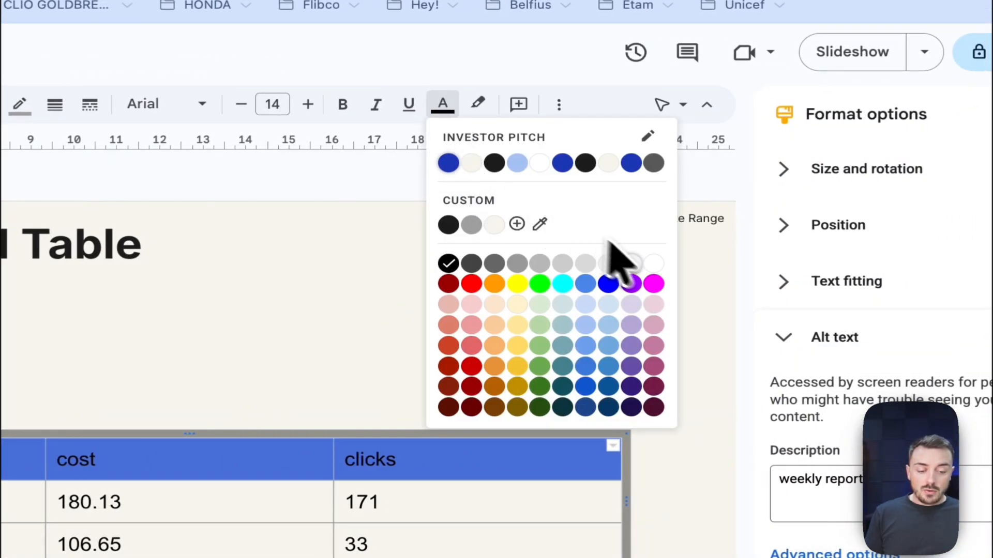
{"action": "left_click", "coordinate": [653, 263]}
{"action": "key", "text": "super+b"}
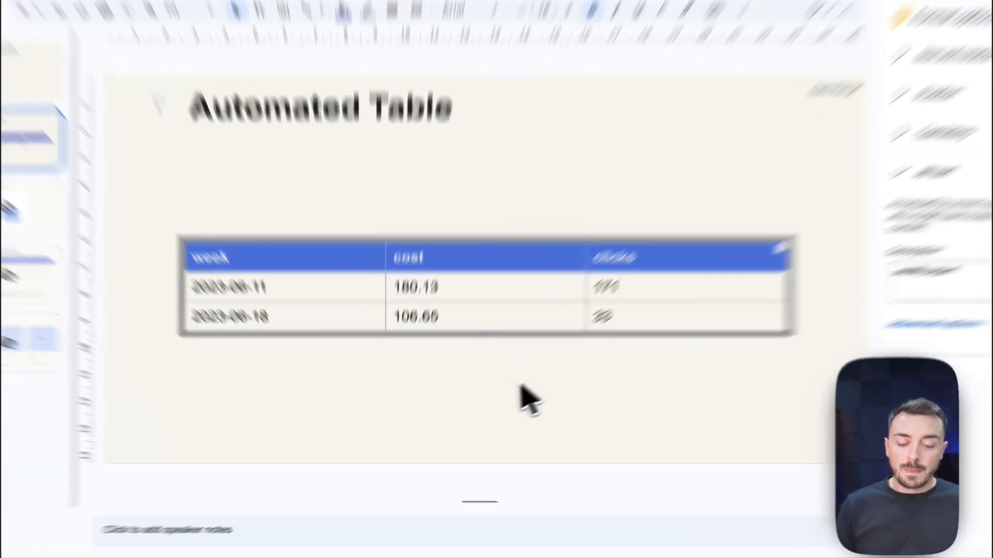
{"action": "left_click", "coordinate": [473, 412]}
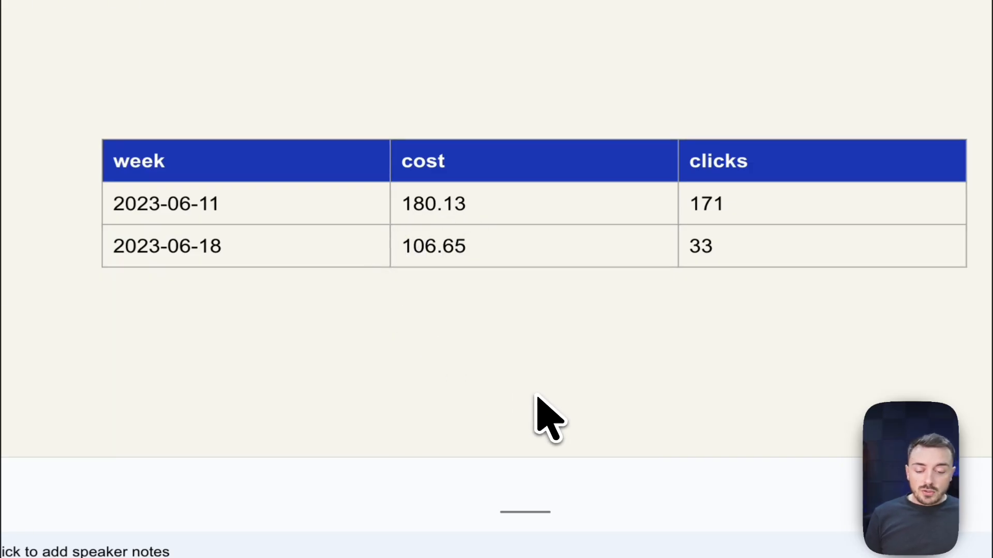
{"action": "left_click", "coordinate": [496, 213]}
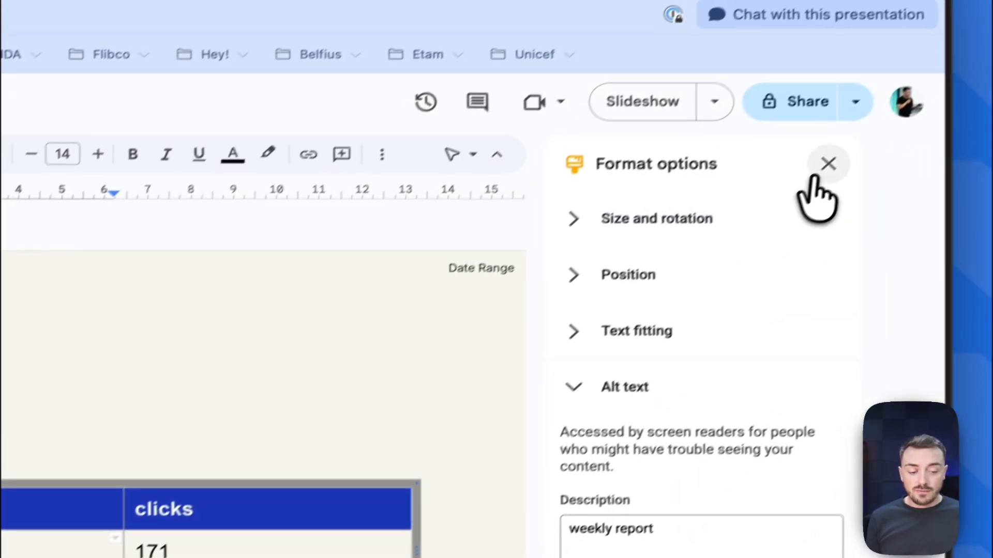
{"action": "left_click", "coordinate": [826, 164]}
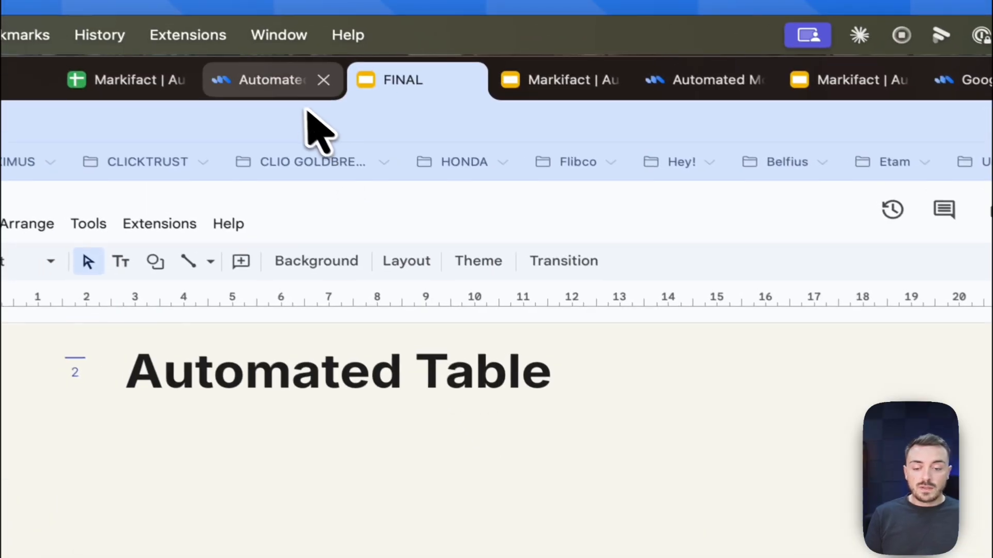
Return to the Automated Reporting workflow, close the logs and look at the Update Table node's settings.
{"action": "left_click", "coordinate": [283, 89]}
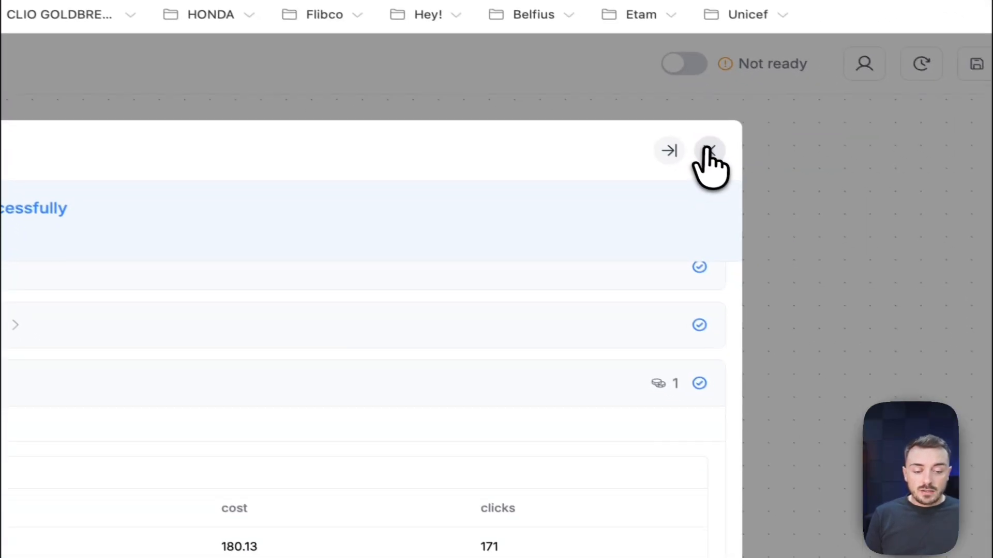
{"action": "left_click", "coordinate": [709, 151]}
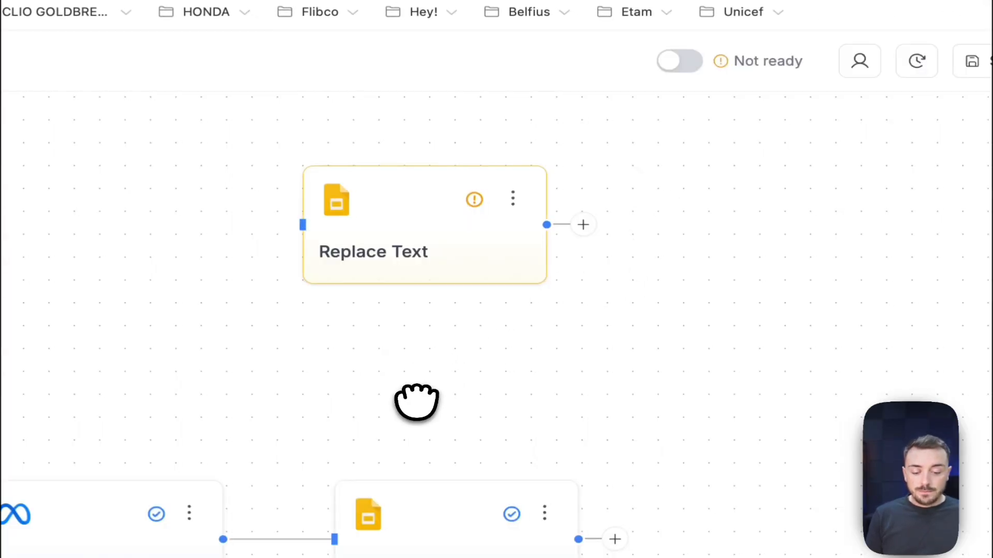
{"action": "left_click_drag", "start_coordinate": [417, 399], "coordinate": [301, 355]}
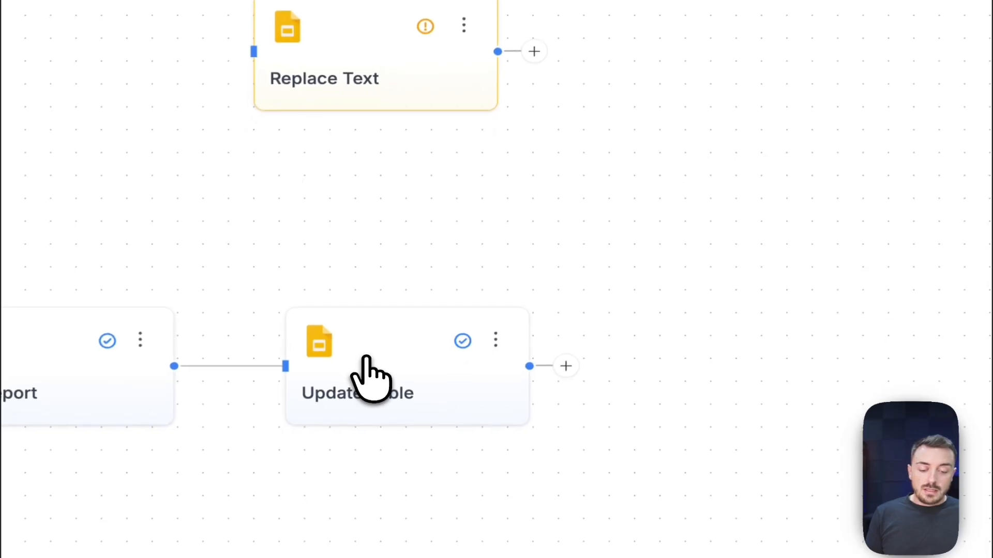
{"action": "left_click", "coordinate": [313, 514]}
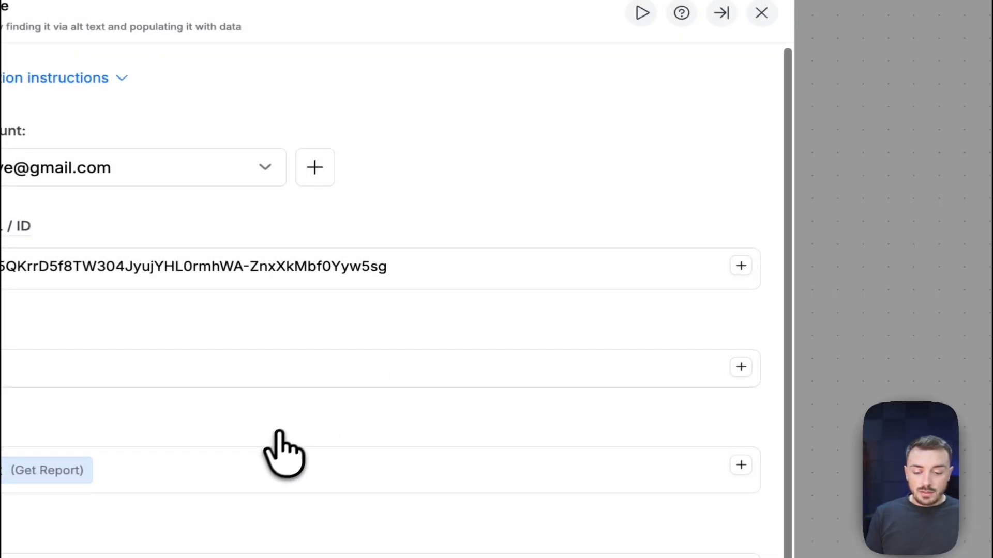
{"action": "left_click", "coordinate": [645, 114]}
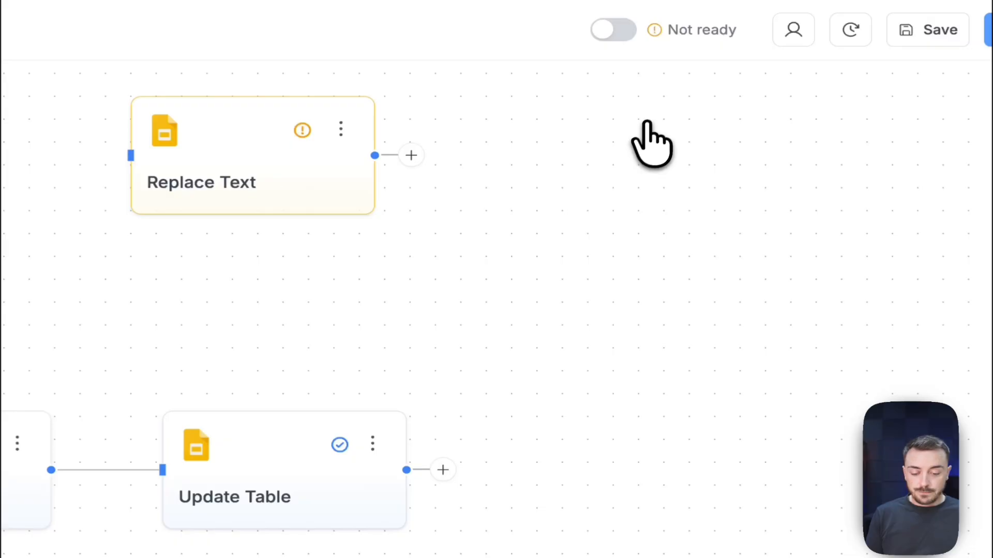
Enable the Display Currency Symbol option in the Get Report node and run the workflow again up to Update Table.
{"action": "left_click", "coordinate": [380, 210]}
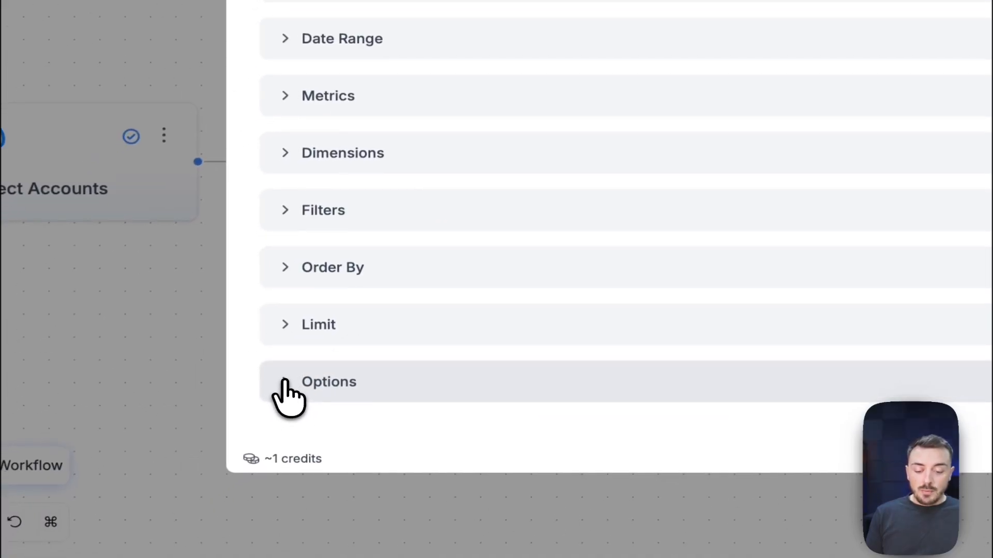
{"action": "left_click", "coordinate": [243, 418]}
{"action": "scroll", "coordinate": [286, 398], "scroll_direction": "down", "scroll_amount": 5}
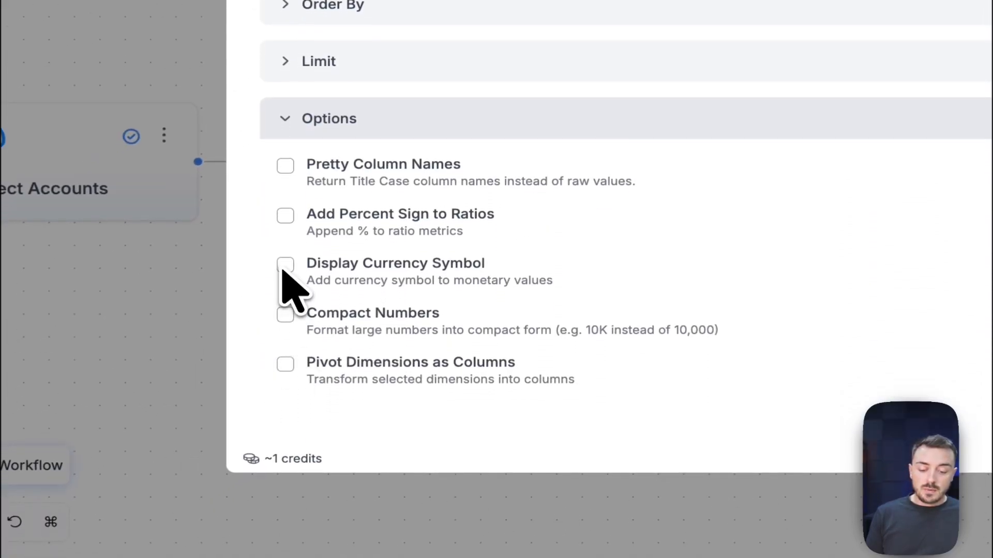
{"action": "left_click", "coordinate": [285, 266]}
{"action": "left_click", "coordinate": [366, 326]}
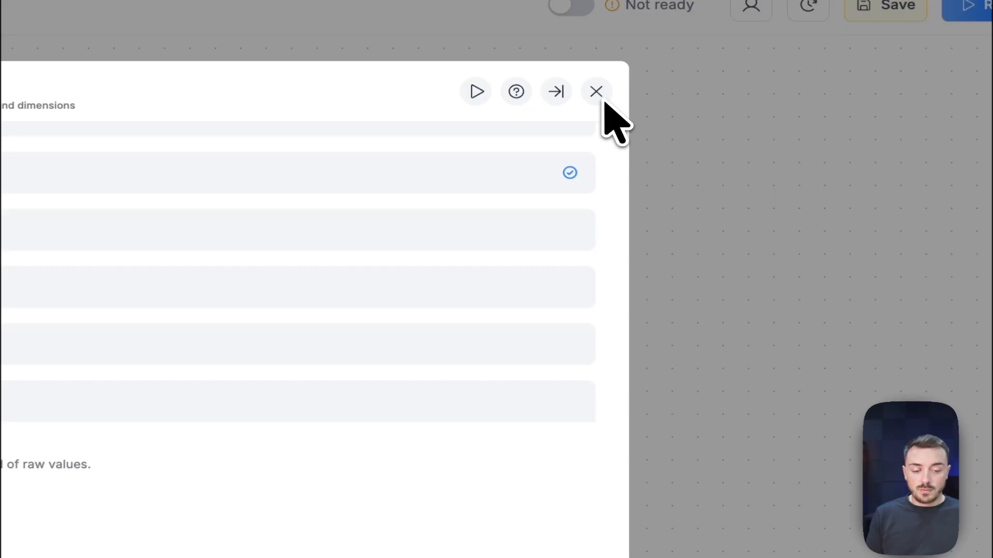
{"action": "left_click", "coordinate": [596, 91]}
{"action": "left_click", "coordinate": [330, 418]}
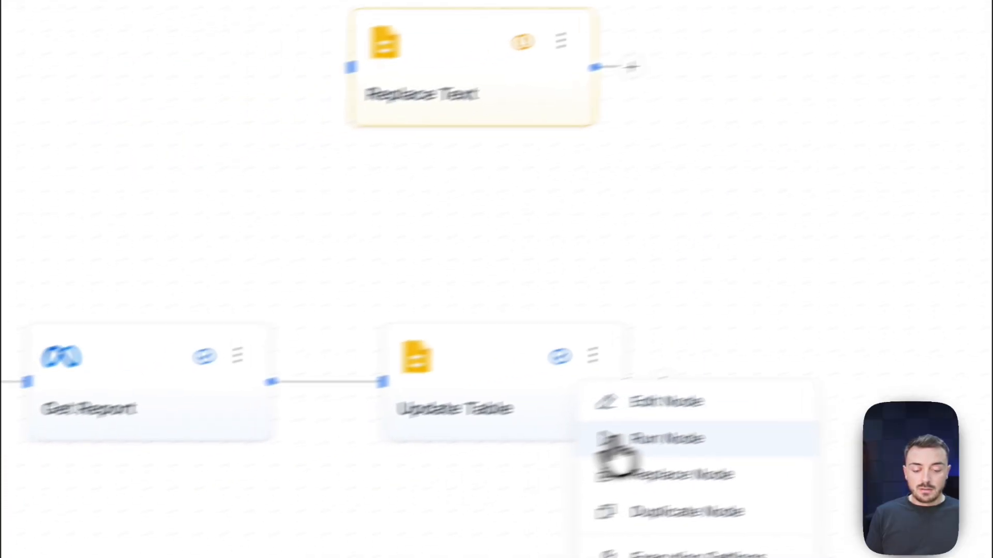
{"action": "left_click", "coordinate": [610, 448]}
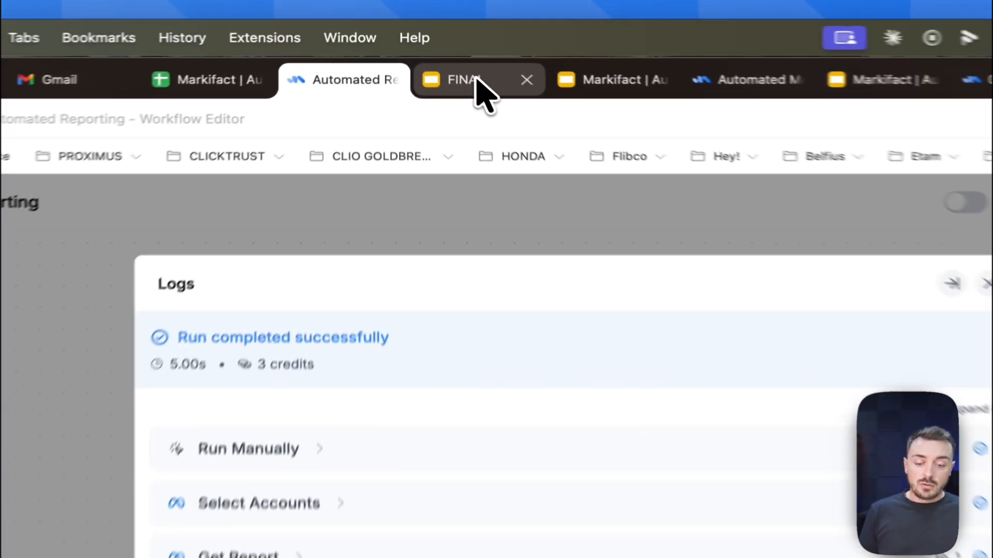
Look at the FINAL presentation's Automated Charts slide and the empty Markifact | Automated Report spreadsheet, and return to the Automated Reporting workflow.
{"action": "left_click", "coordinate": [438, 52]}
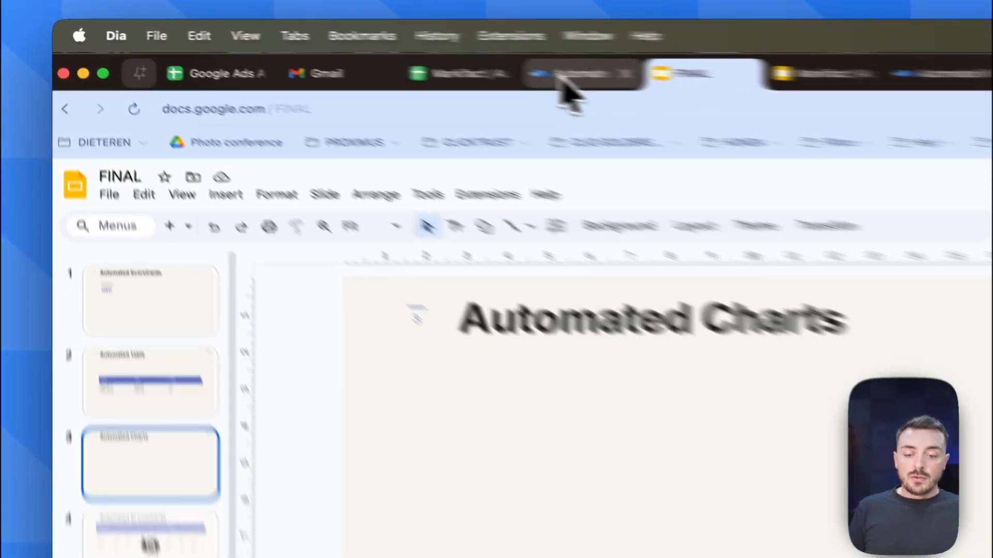
{"action": "left_click", "coordinate": [368, 51]}
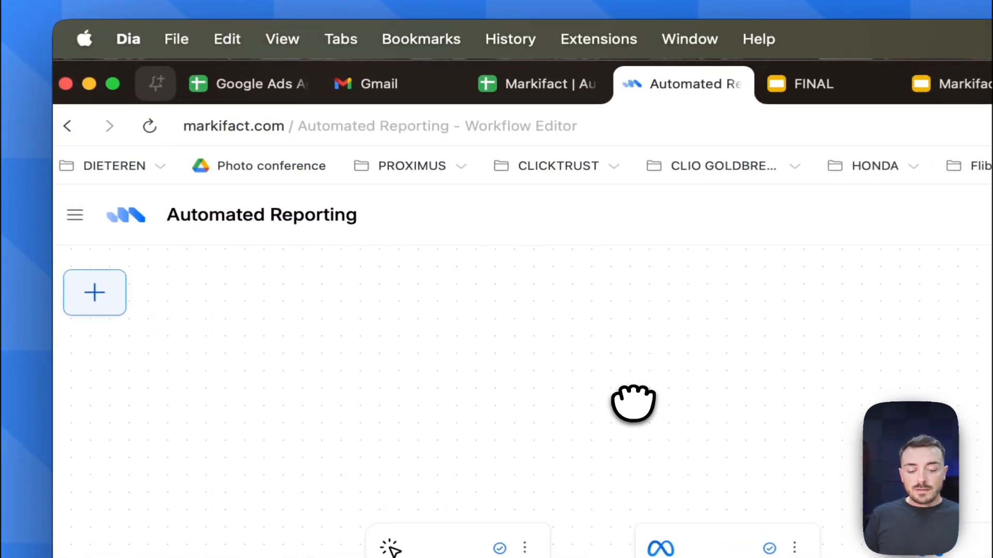
{"action": "left_click", "coordinate": [540, 85]}
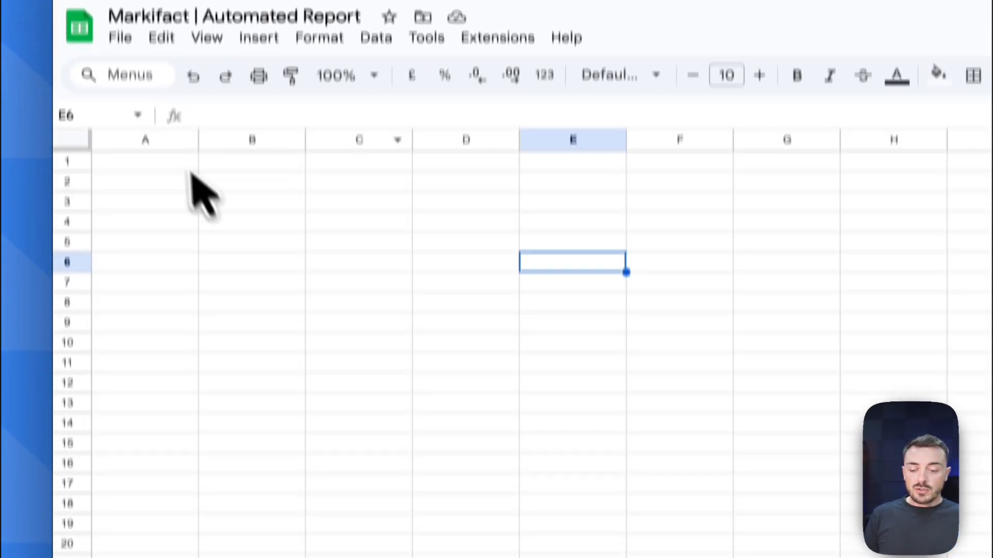
{"action": "left_click_drag", "start_coordinate": [191, 179], "coordinate": [571, 488]}
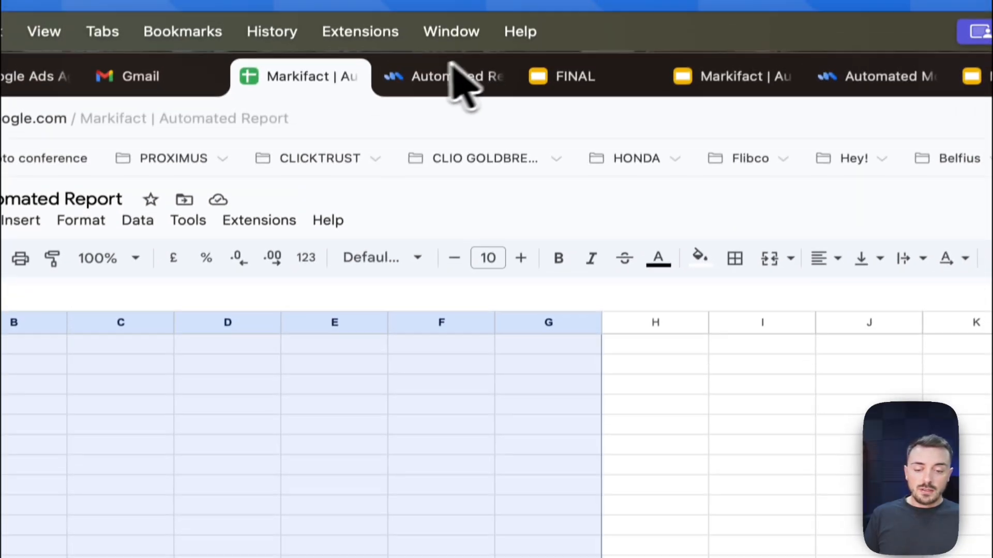
{"action": "left_click", "coordinate": [437, 75]}
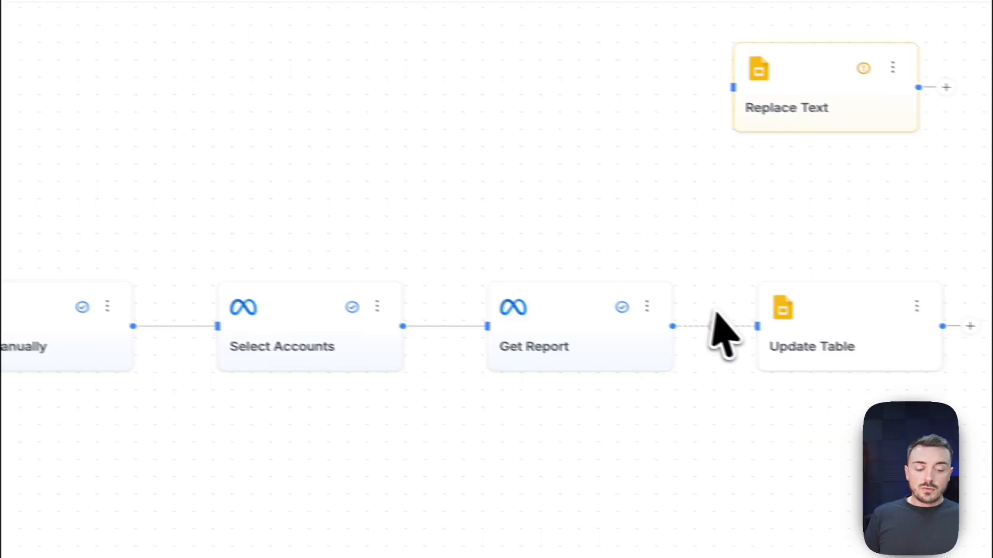
Disconnect the Update Table node from Get Report and move it above the main flow.
{"action": "left_click_drag", "start_coordinate": [285, 215], "coordinate": [688, 449]}
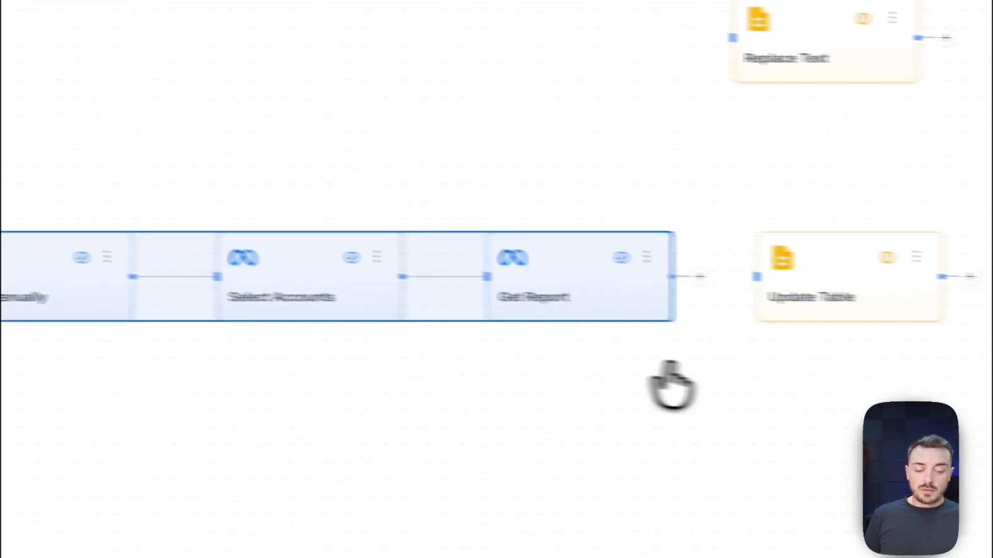
{"action": "left_click_drag", "start_coordinate": [576, 329], "coordinate": [583, 468]}
{"action": "left_click_drag", "start_coordinate": [502, 297], "coordinate": [554, 103]}
{"action": "left_click", "coordinate": [584, 165]}
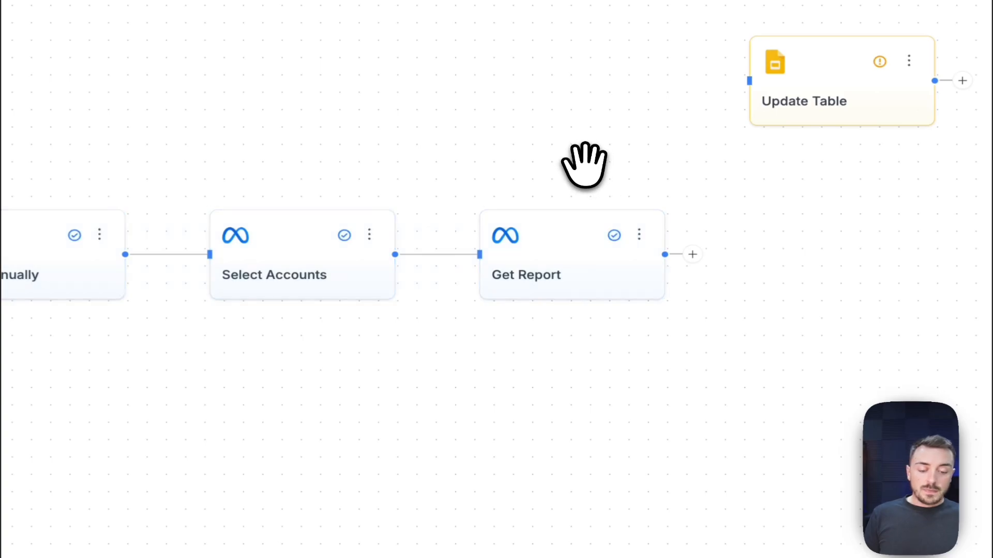
Connect a Google Sheets Write Data node after Get Report.
{"action": "left_click", "coordinate": [693, 254]}
{"action": "double_click", "coordinate": [482, 173]}
{"action": "type", "text": "w"}
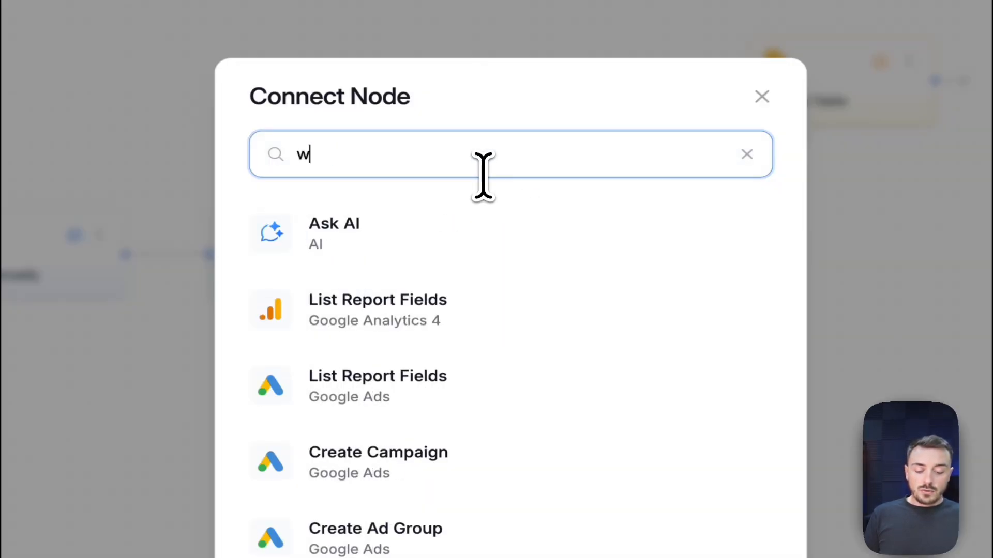
{"action": "type", "text": "ri"}
{"action": "left_click", "coordinate": [339, 230]}
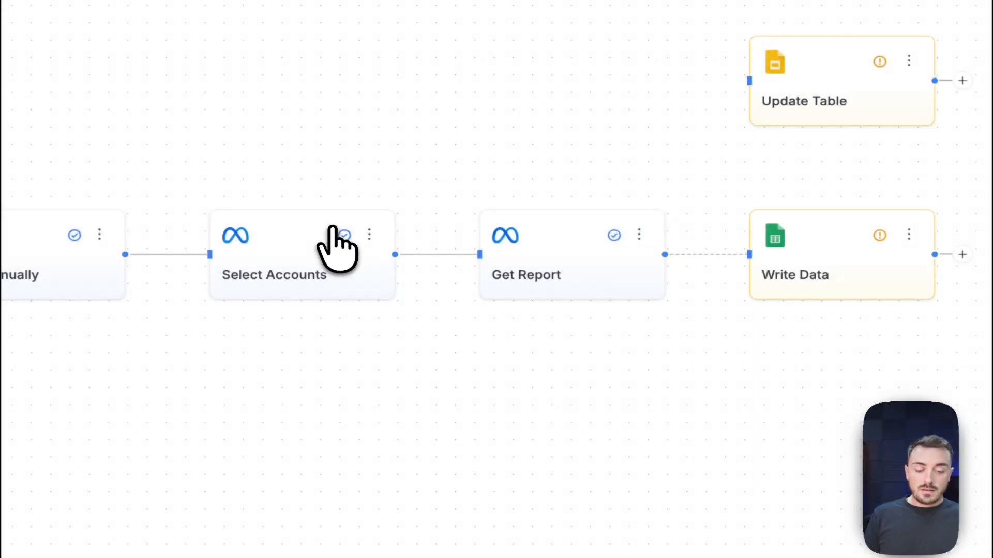
Turn off the Display Currency Symbol option in the Get Report node and close its settings.
{"action": "left_click", "coordinate": [575, 242]}
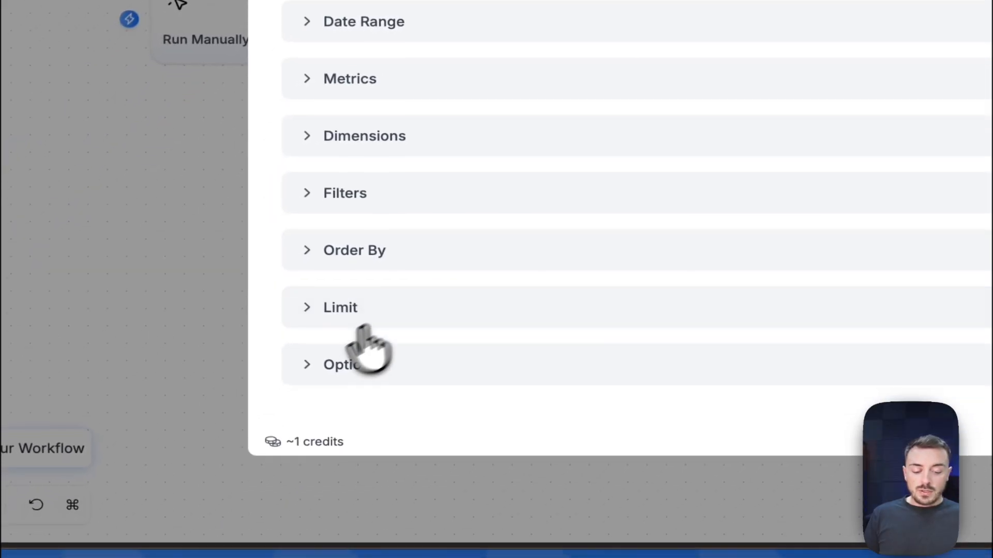
{"action": "left_click", "coordinate": [310, 364]}
{"action": "scroll", "coordinate": [465, 357], "scroll_direction": "down", "scroll_amount": 2}
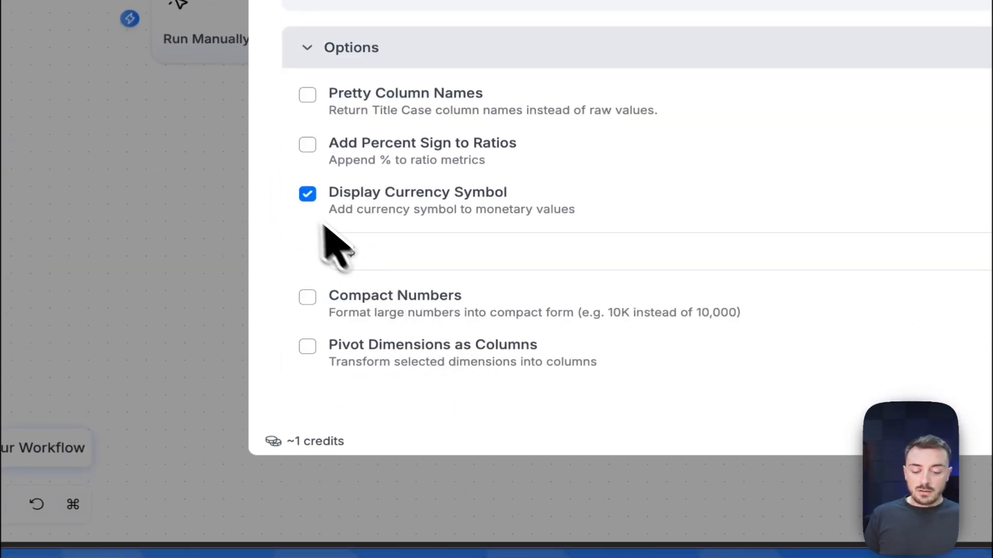
{"action": "left_click", "coordinate": [307, 194]}
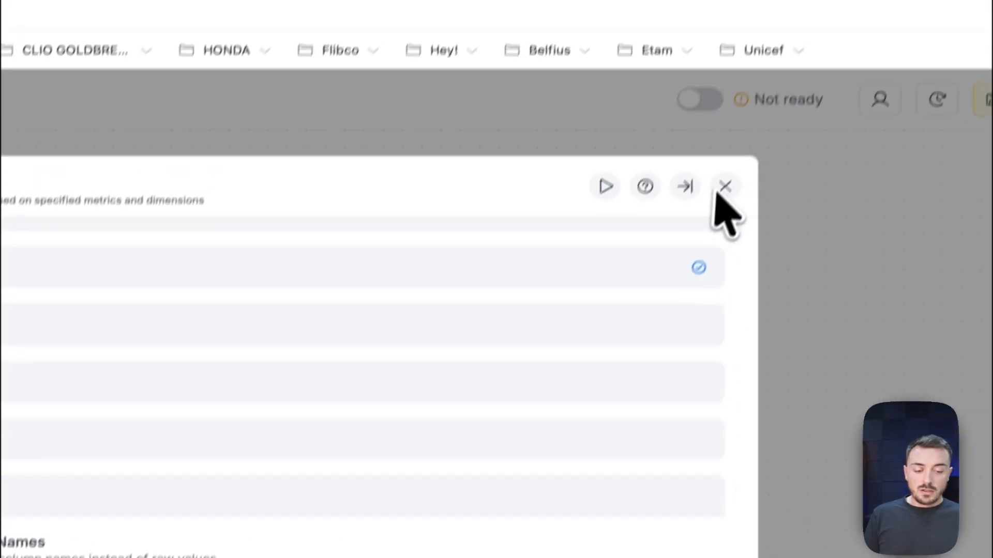
{"action": "left_click", "coordinate": [724, 186]}
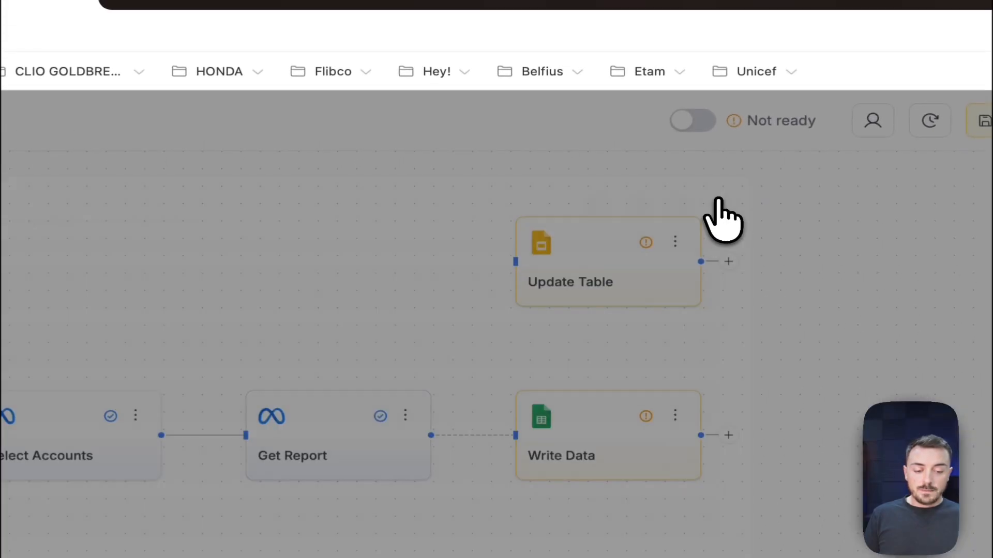
Set the Write Data node to the Markifact | Automated Report spreadsheet and the Meta Cost Clicks working sheet.
{"action": "left_click_drag", "start_coordinate": [359, 273], "coordinate": [263, 333]}
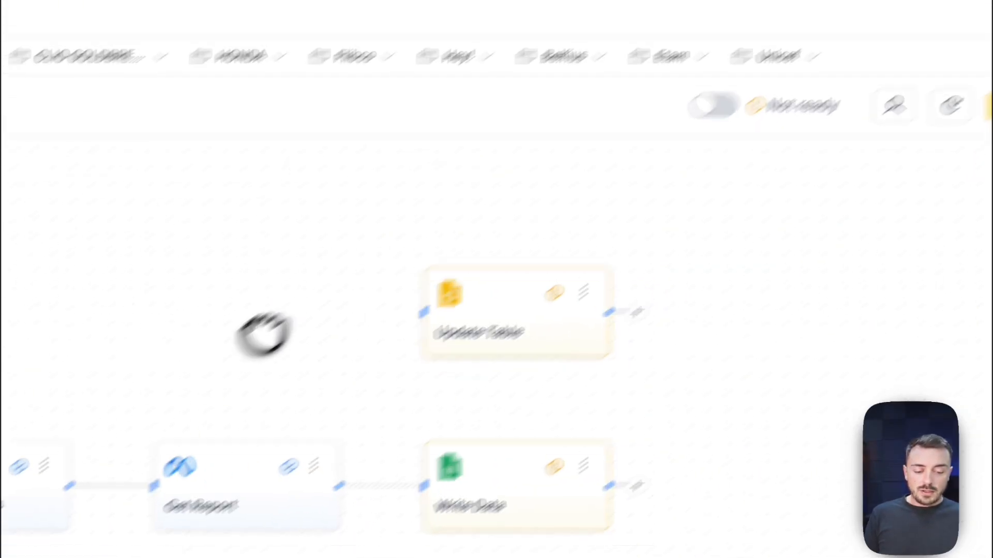
{"action": "left_click", "coordinate": [532, 483]}
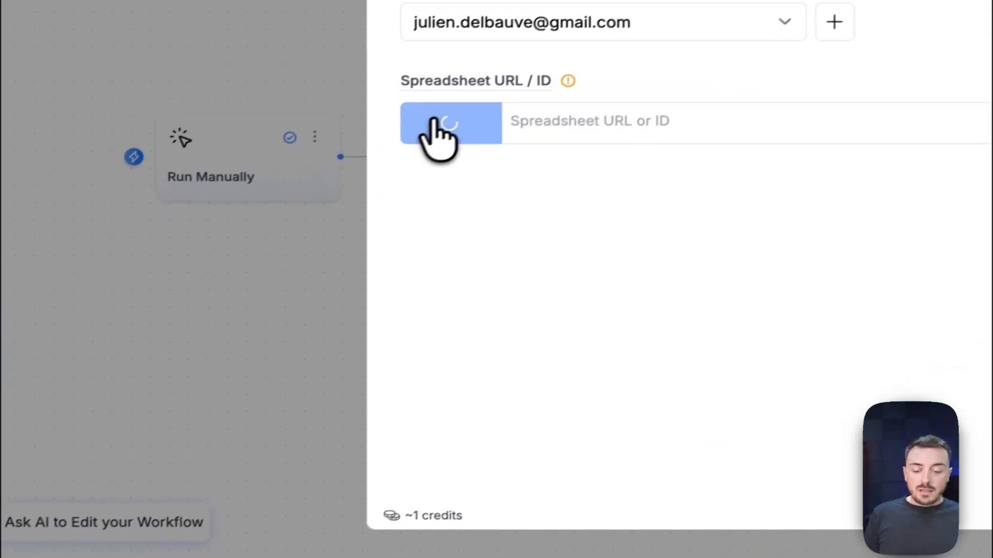
{"action": "left_click", "coordinate": [108, 313]}
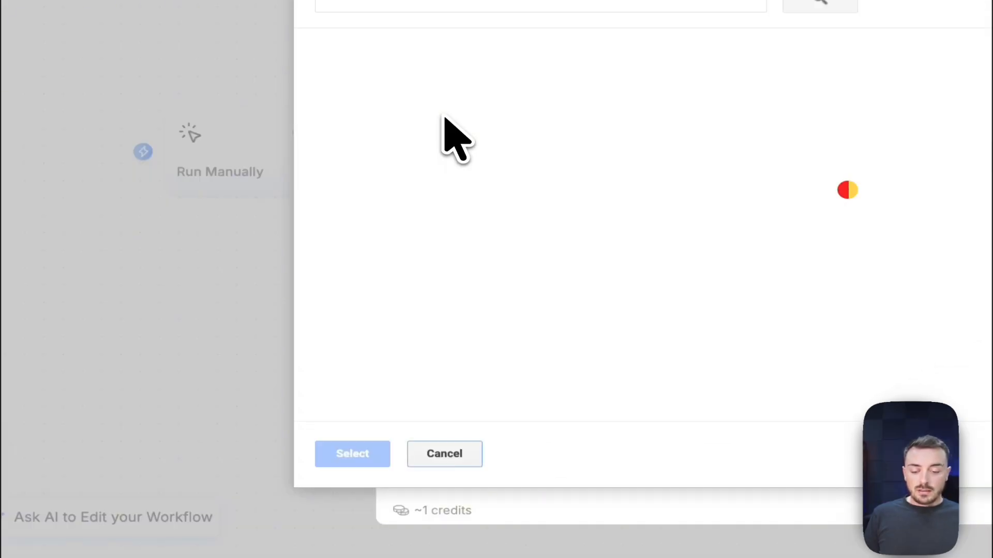
{"action": "left_click", "coordinate": [437, 145]}
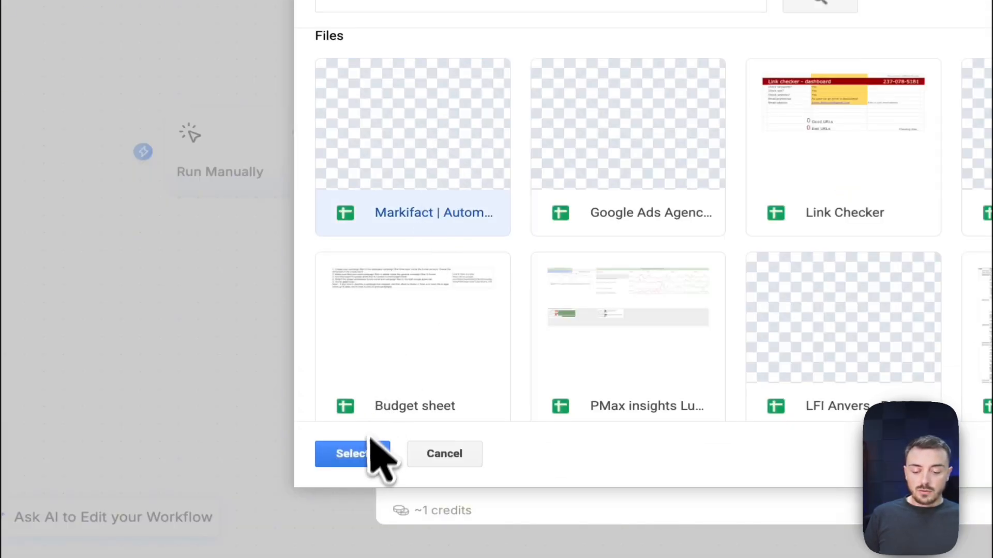
{"action": "left_click", "coordinate": [366, 454]}
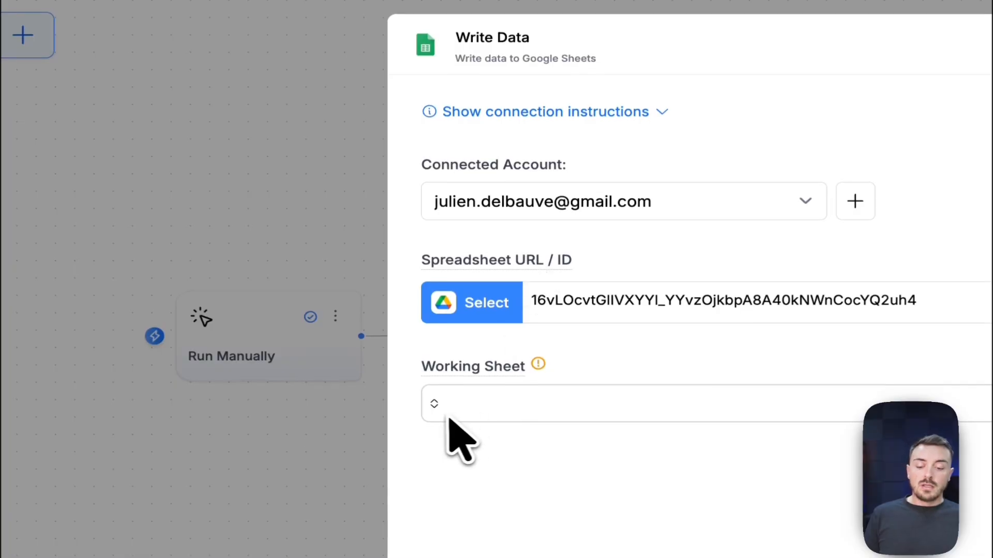
{"action": "left_click", "coordinate": [435, 411]}
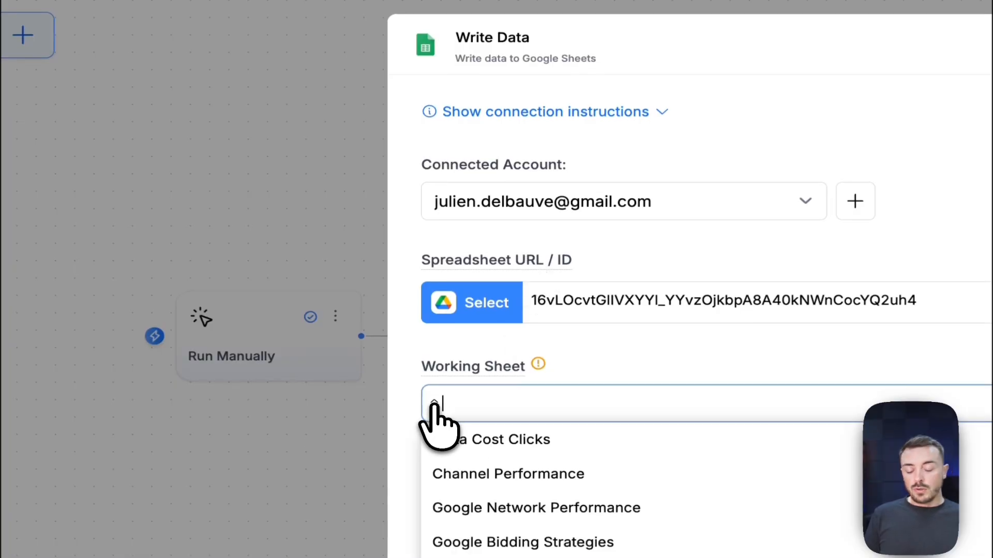
{"action": "left_click", "coordinate": [459, 438]}
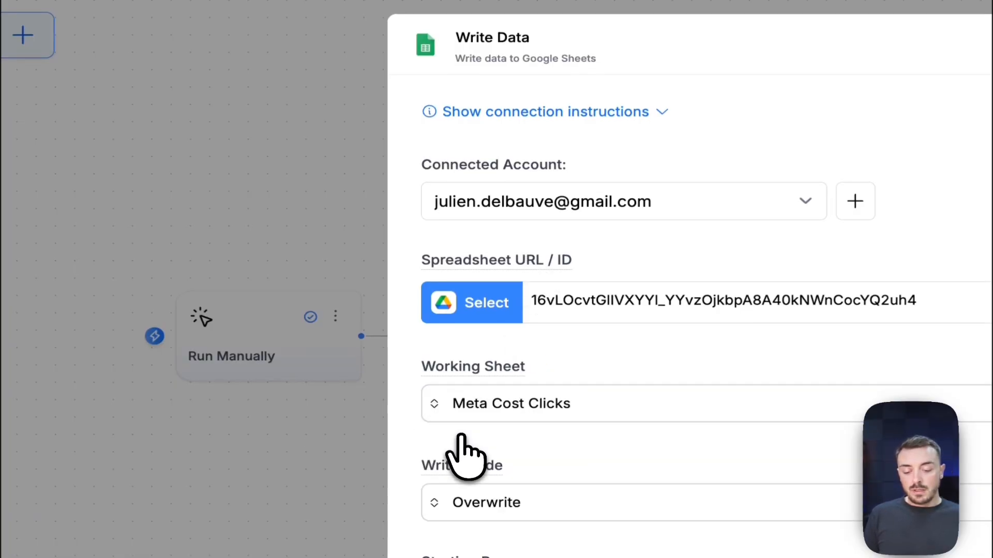
Insert Get Report's All Output as the Write Data node's data and close its settings.
{"action": "scroll", "coordinate": [538, 429], "scroll_direction": "down", "scroll_amount": 5}
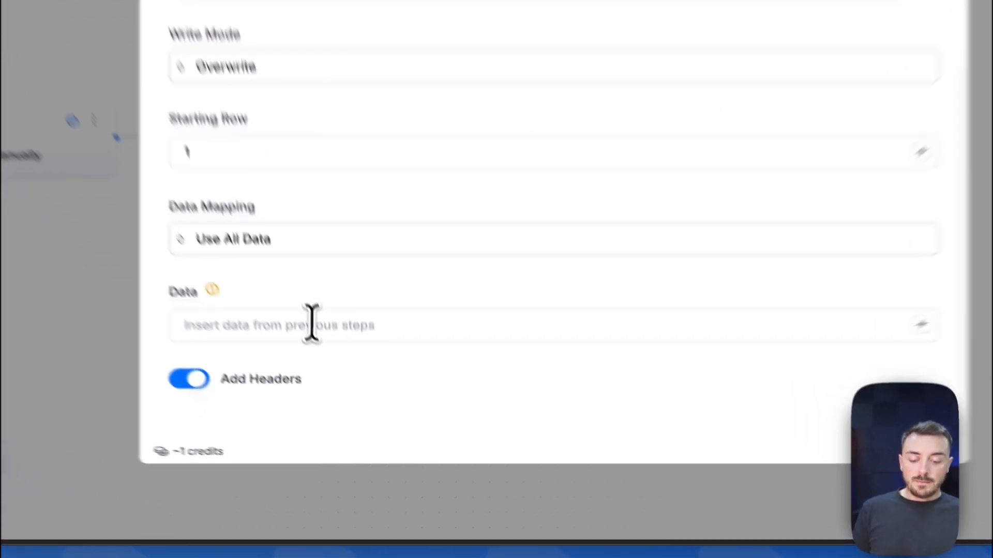
{"action": "left_click", "coordinate": [357, 413]}
{"action": "left_click", "coordinate": [636, 331]}
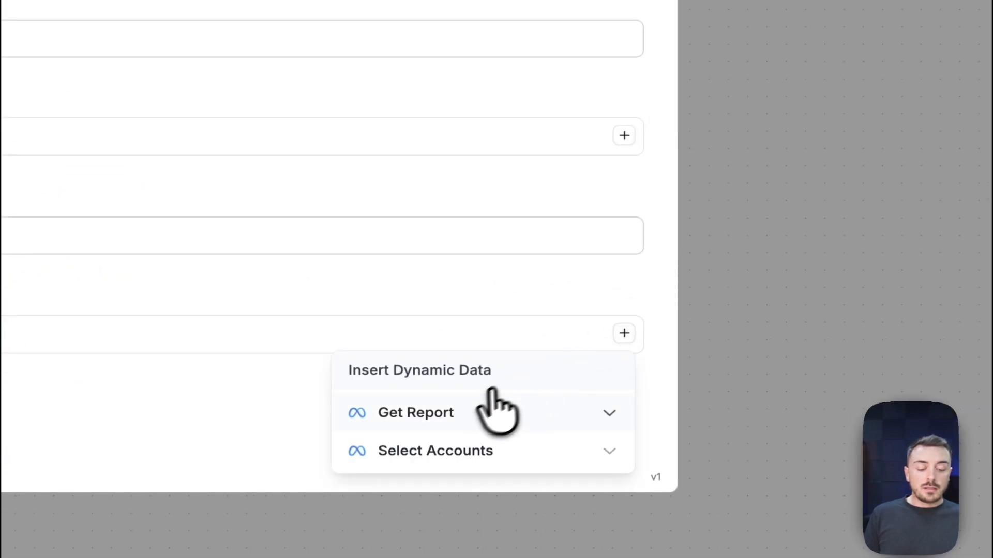
{"action": "left_click", "coordinate": [468, 413]}
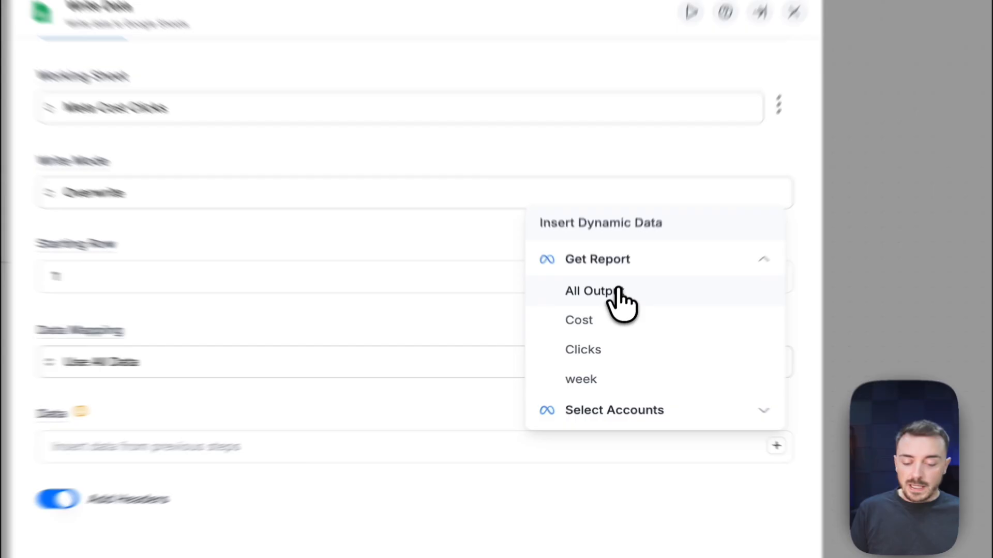
{"action": "left_click", "coordinate": [609, 326]}
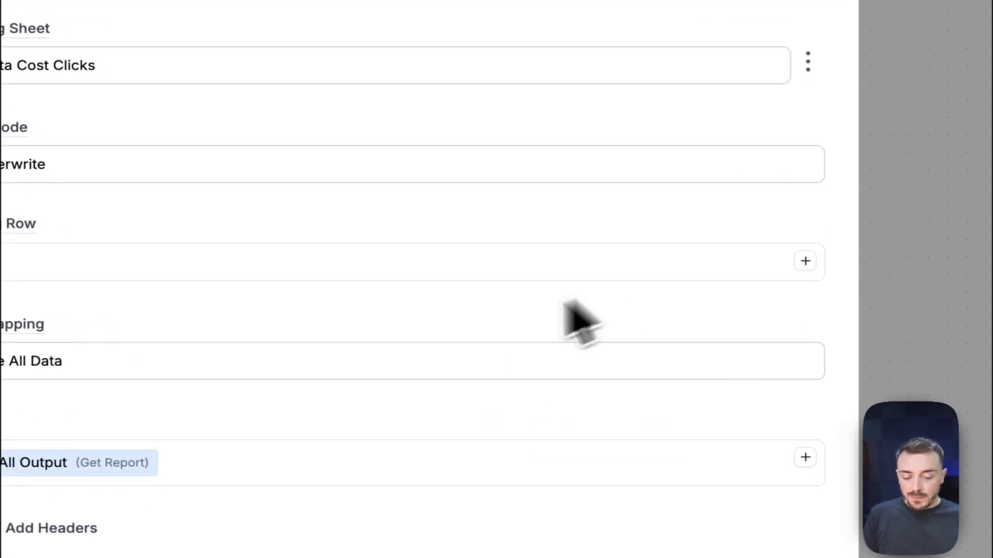
{"action": "scroll", "coordinate": [447, 416], "scroll_direction": "down", "scroll_amount": 1}
{"action": "left_click", "coordinate": [715, 115]}
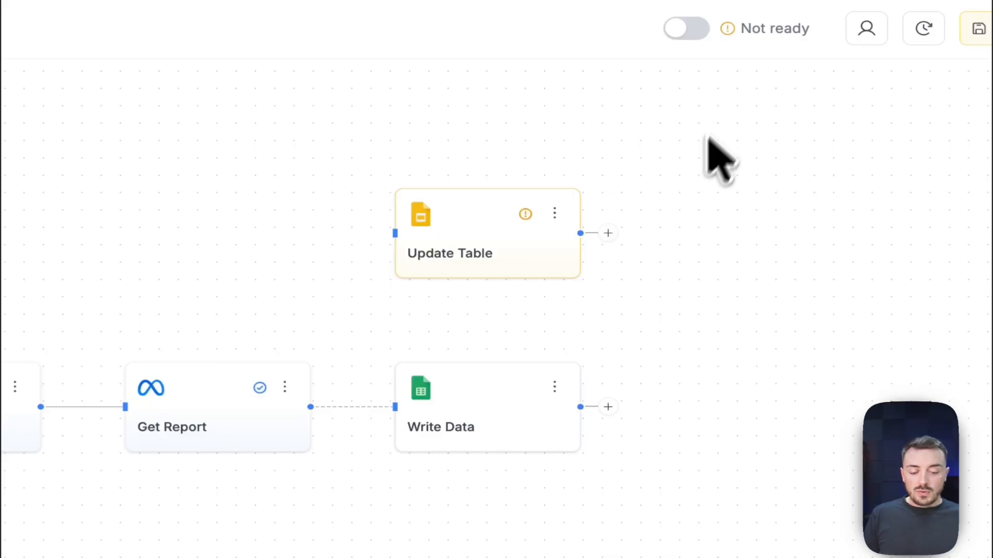
Run the Write Data node and check the written rows in the Markifact | Automated Report spreadsheet.
{"action": "left_click", "coordinate": [554, 388]}
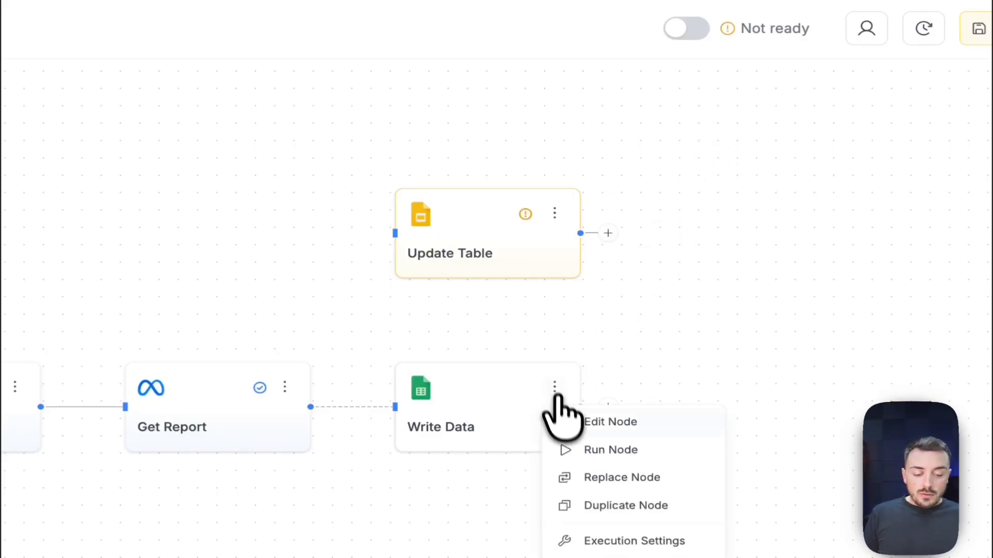
{"action": "left_click", "coordinate": [574, 451]}
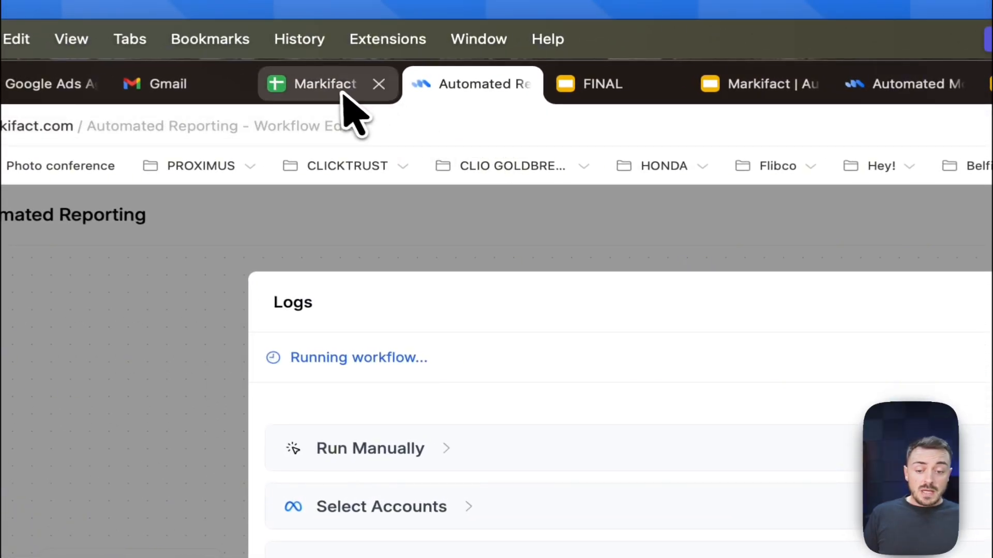
{"action": "left_click", "coordinate": [344, 91]}
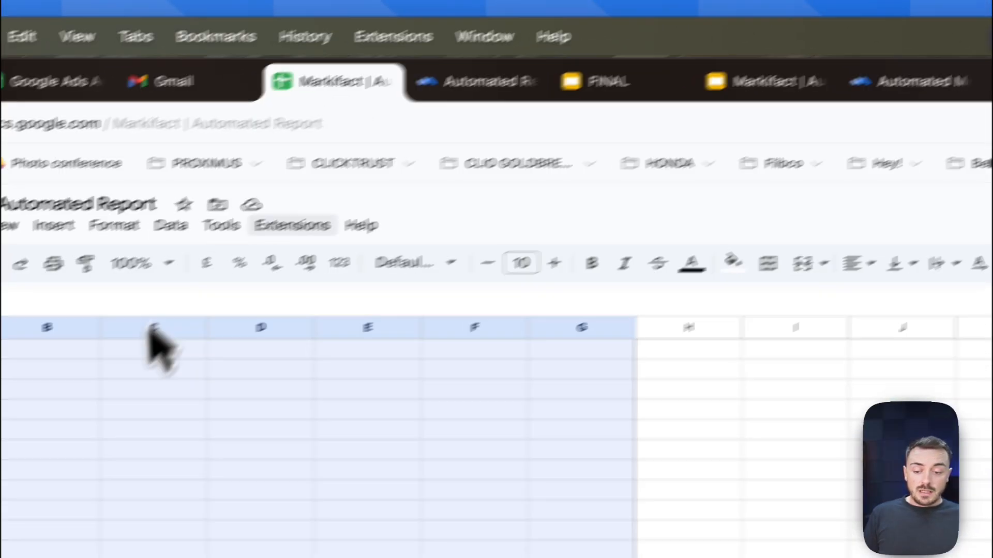
{"action": "left_click_drag", "start_coordinate": [164, 262], "coordinate": [341, 305]}
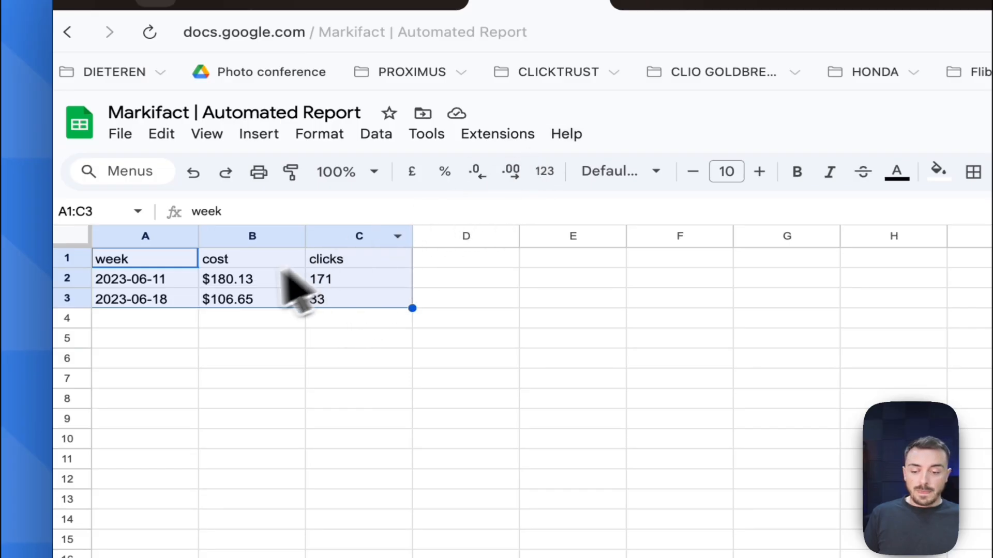
{"action": "left_click", "coordinate": [362, 340]}
Insert a chart from the range A1:C3, change its type to Combo chart, close the chart editor and select the chart.
{"action": "left_click_drag", "start_coordinate": [181, 261], "coordinate": [364, 305]}
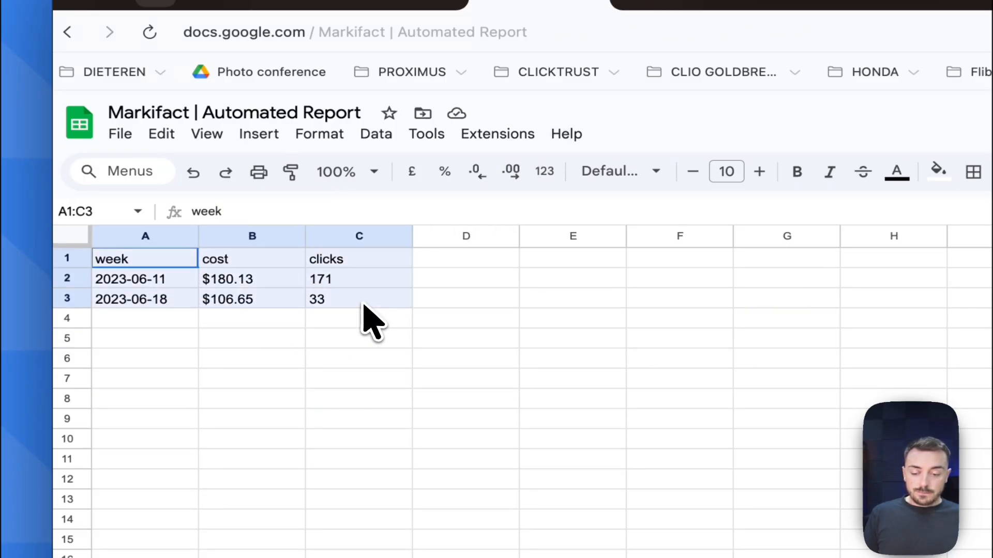
{"action": "left_click", "coordinate": [267, 137]}
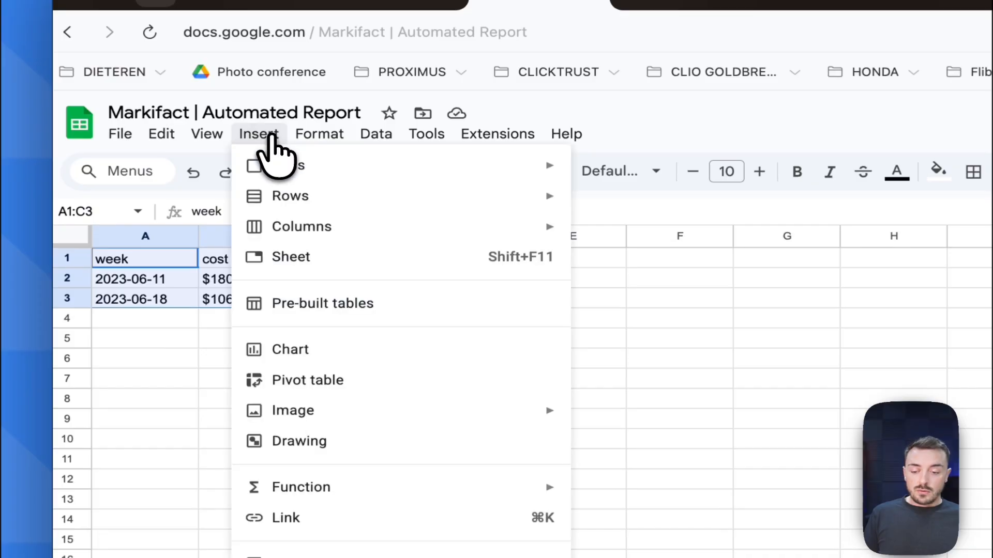
{"action": "left_click", "coordinate": [322, 351]}
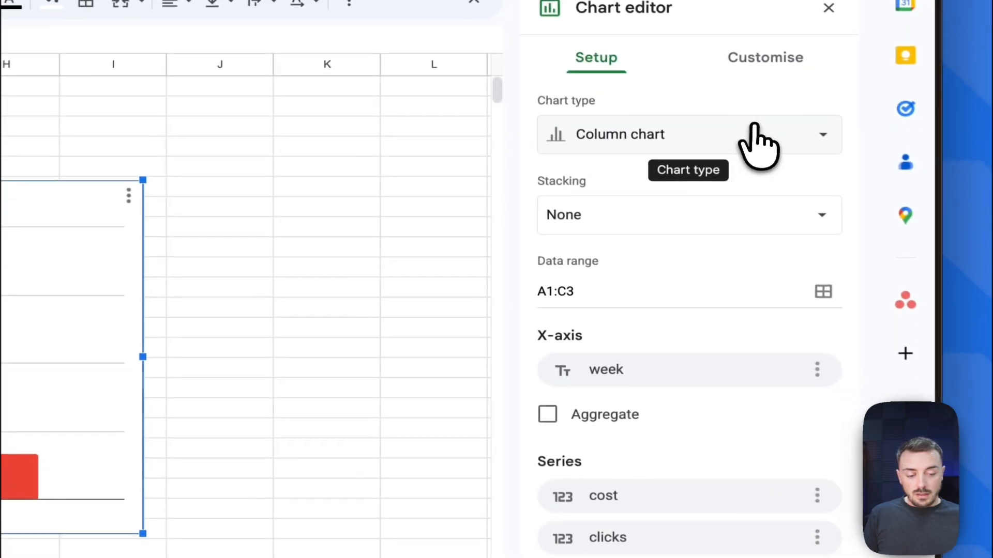
{"action": "left_click", "coordinate": [754, 129]}
{"action": "left_click", "coordinate": [776, 229]}
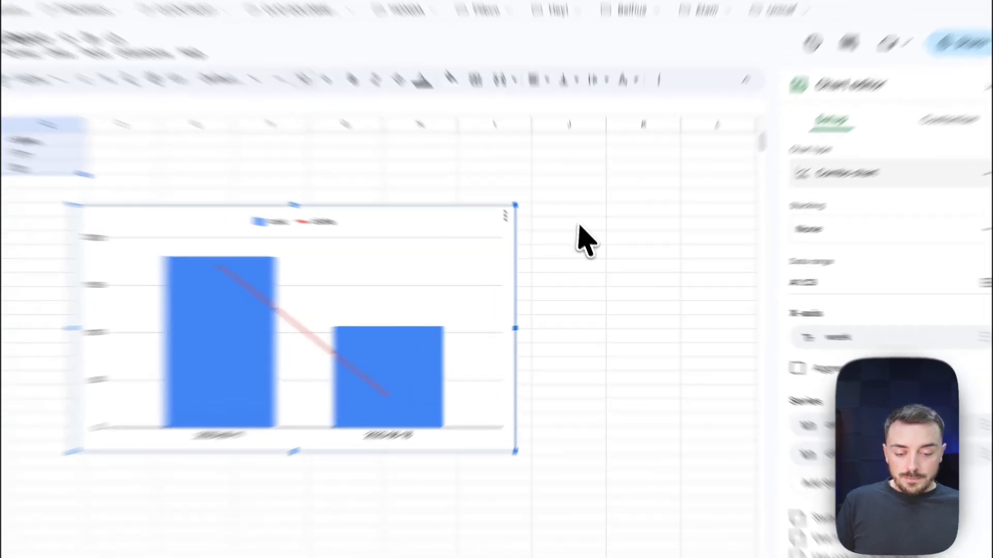
{"action": "left_click", "coordinate": [595, 246]}
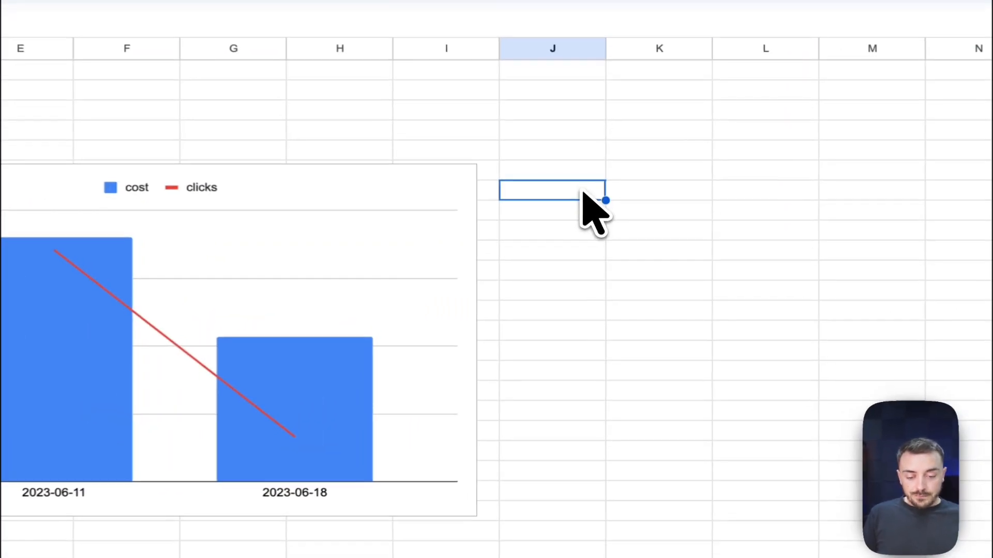
{"action": "left_click", "coordinate": [412, 178]}
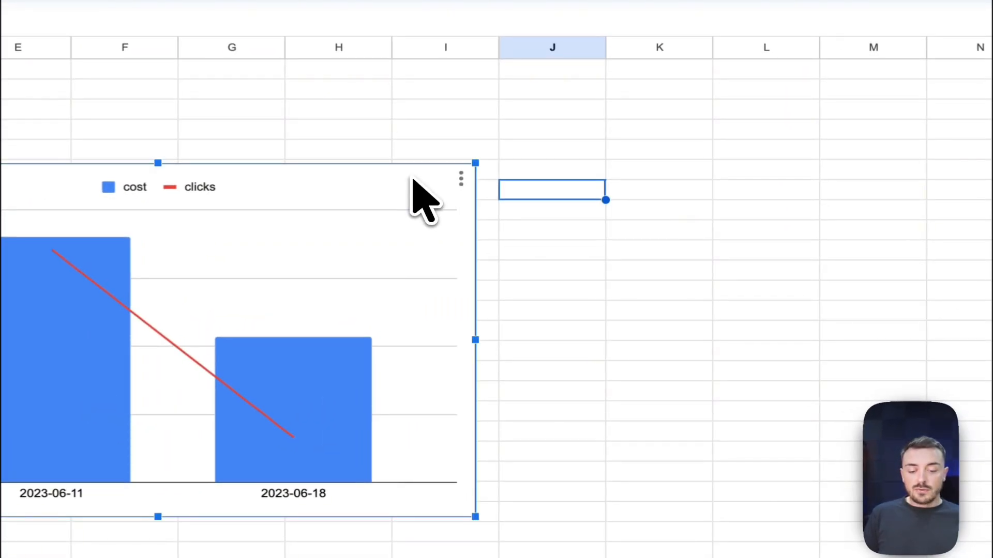
Give the combo chart the alt text description "meta report".
{"action": "left_click", "coordinate": [460, 177]}
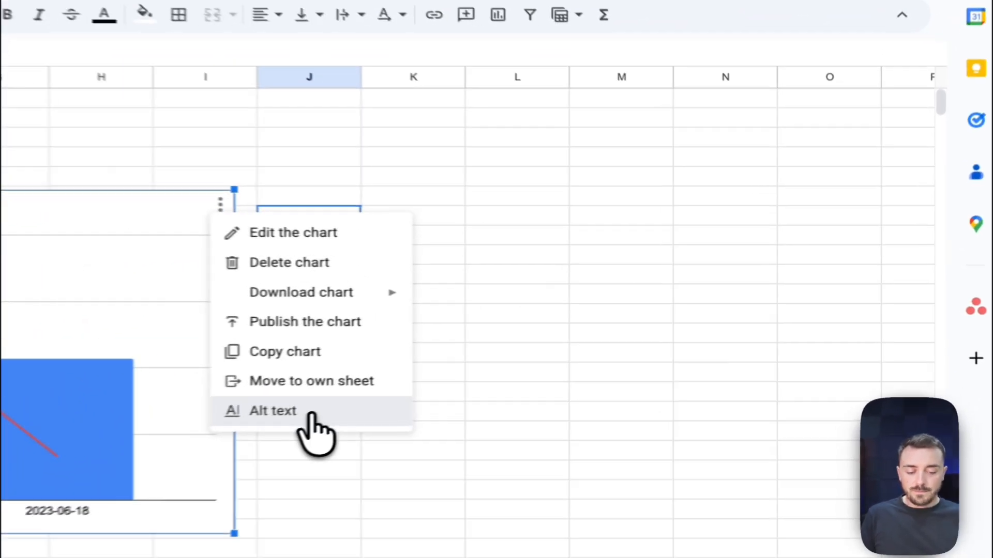
{"action": "left_click", "coordinate": [582, 356]}
{"action": "left_click", "coordinate": [790, 232]}
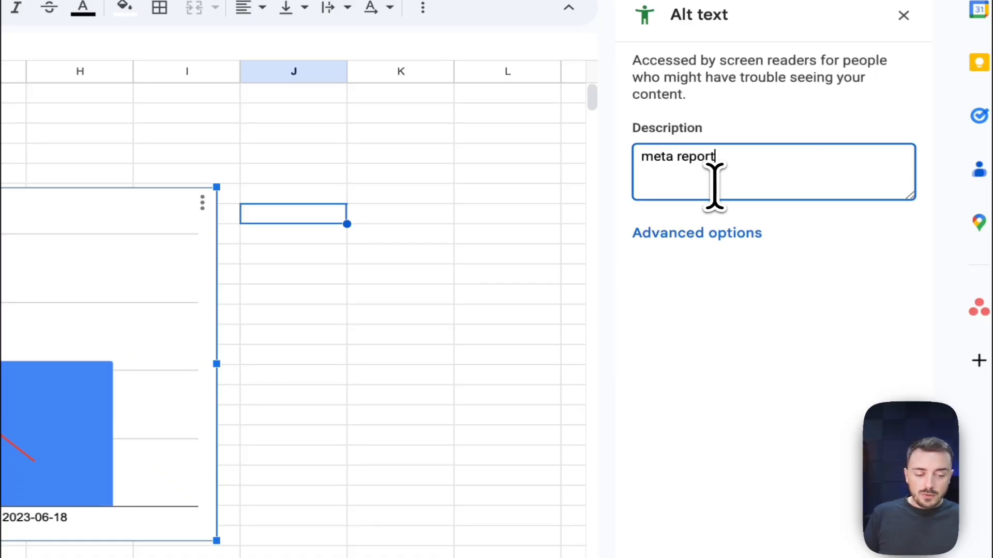
{"action": "left_click", "coordinate": [488, 316]}
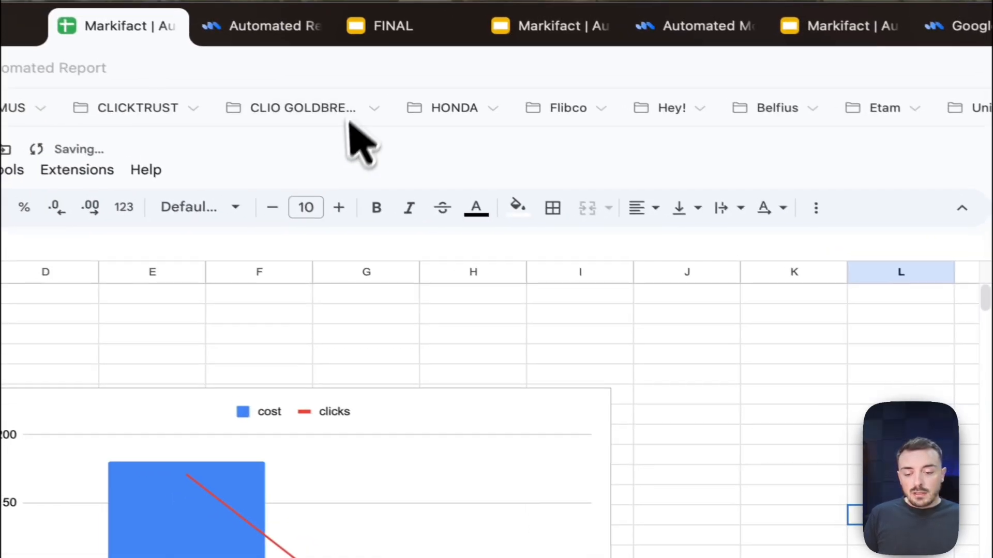
Copy the combo chart into the Automated Charts slide of the FINAL presentation, linked to the spreadsheet, and resize and position it.
{"action": "key", "text": "super+c"}
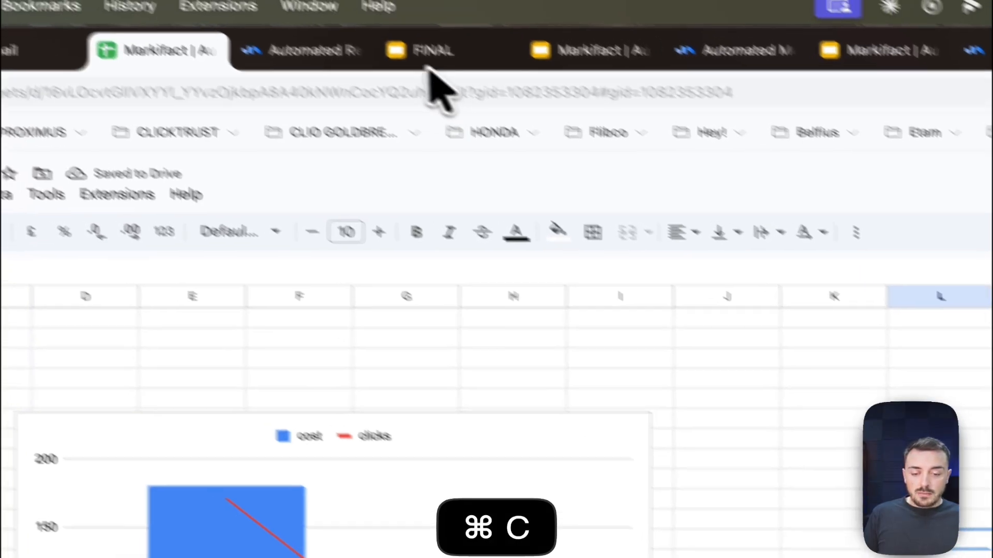
{"action": "left_click", "coordinate": [388, 44]}
{"action": "key", "text": "super+v"}
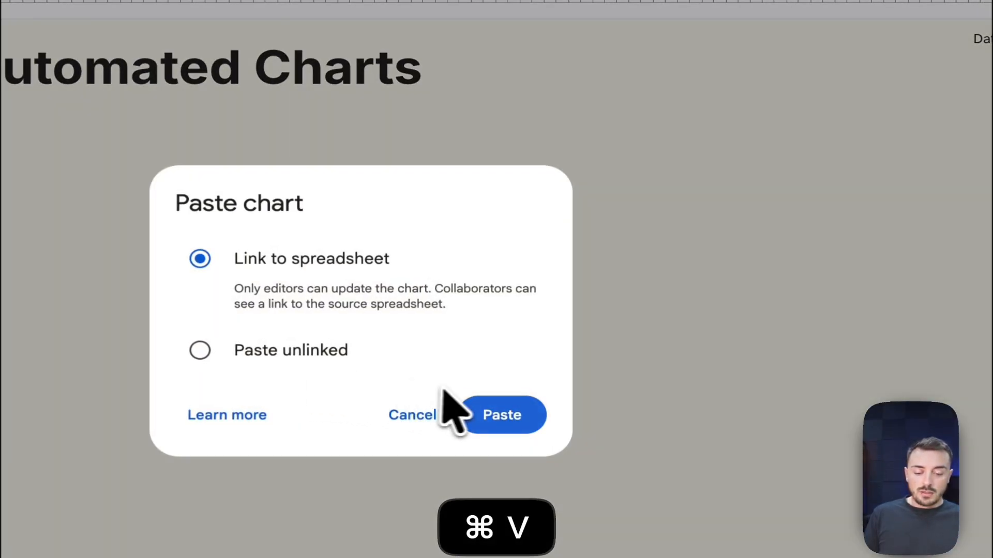
{"action": "left_click", "coordinate": [501, 417]}
{"action": "left_click_drag", "start_coordinate": [774, 109], "coordinate": [508, 260]}
{"action": "left_click_drag", "start_coordinate": [449, 309], "coordinate": [567, 215]}
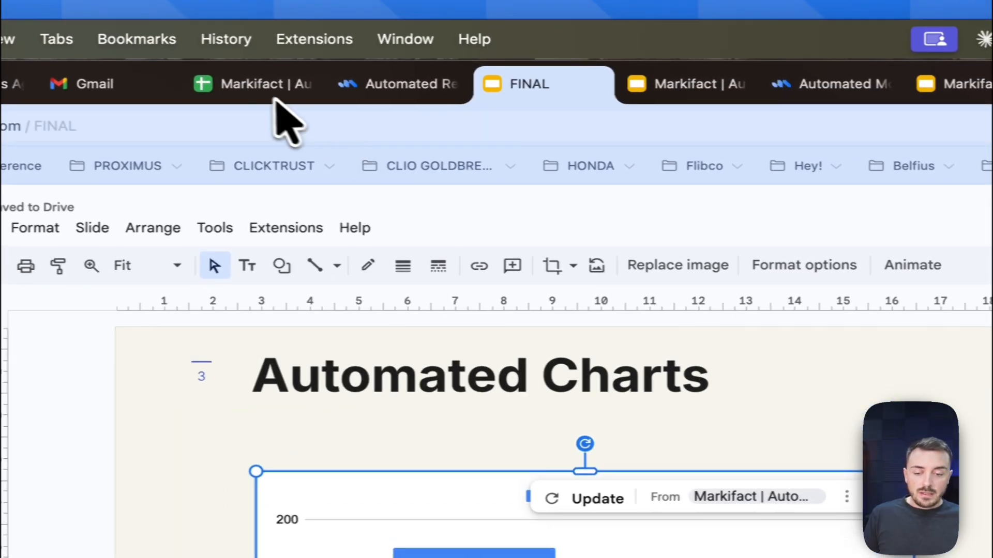
Close the chart's alt text settings, review its editor setup in the spreadsheet, and compare it with the linked copy in the FINAL presentation.
{"action": "left_click", "coordinate": [274, 96]}
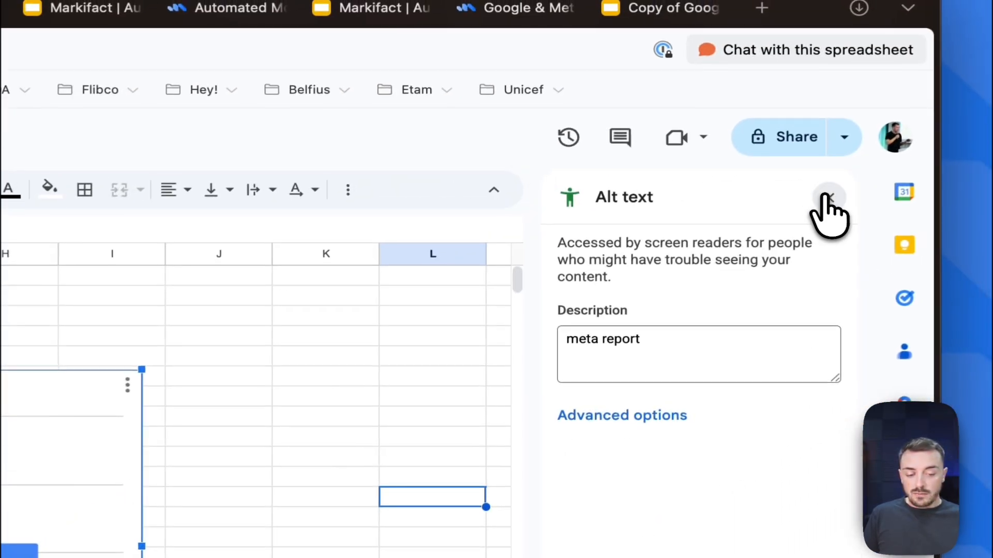
{"action": "left_click", "coordinate": [825, 198]}
{"action": "left_click", "coordinate": [308, 211]}
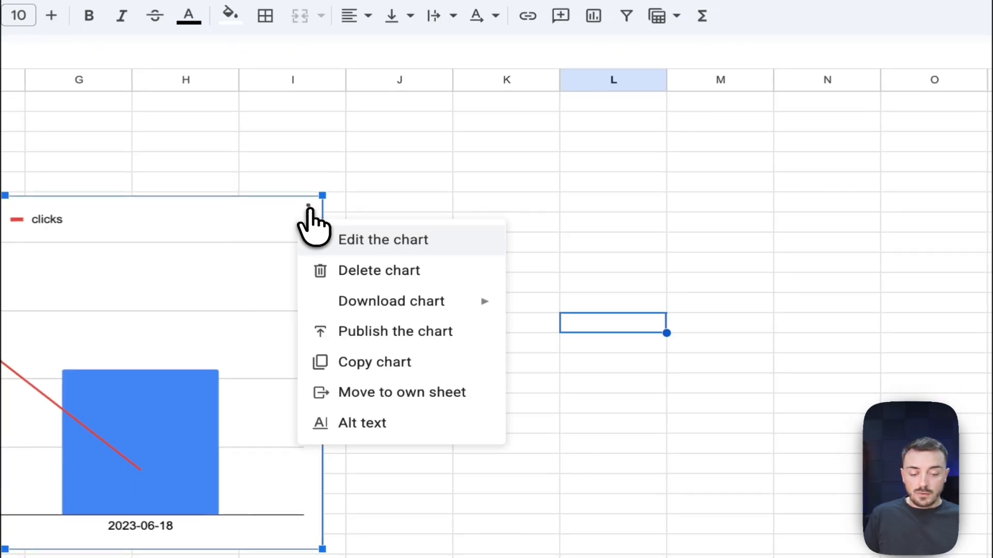
{"action": "left_click", "coordinate": [324, 243]}
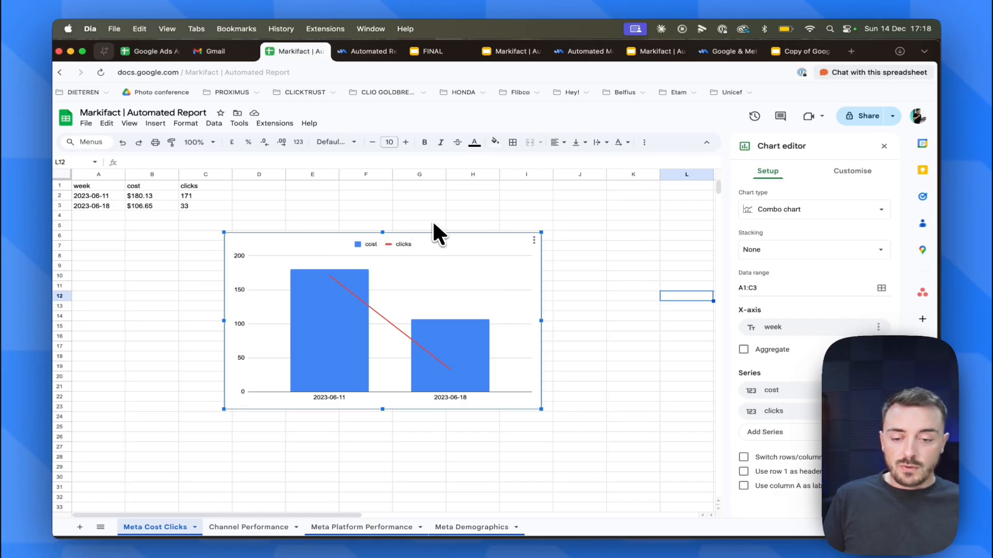
{"action": "left_click", "coordinate": [428, 216]}
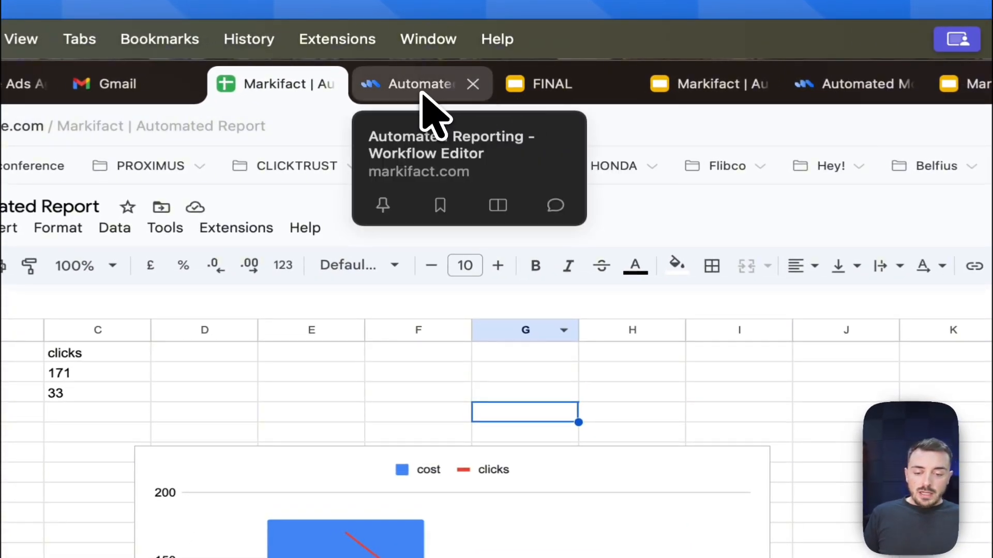
{"action": "left_click", "coordinate": [540, 87]}
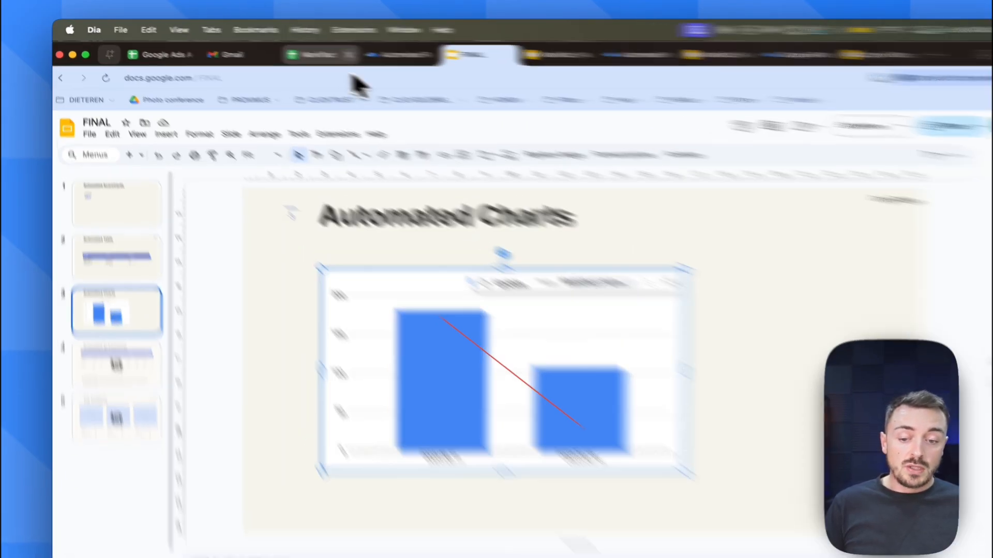
{"action": "left_click", "coordinate": [299, 51]}
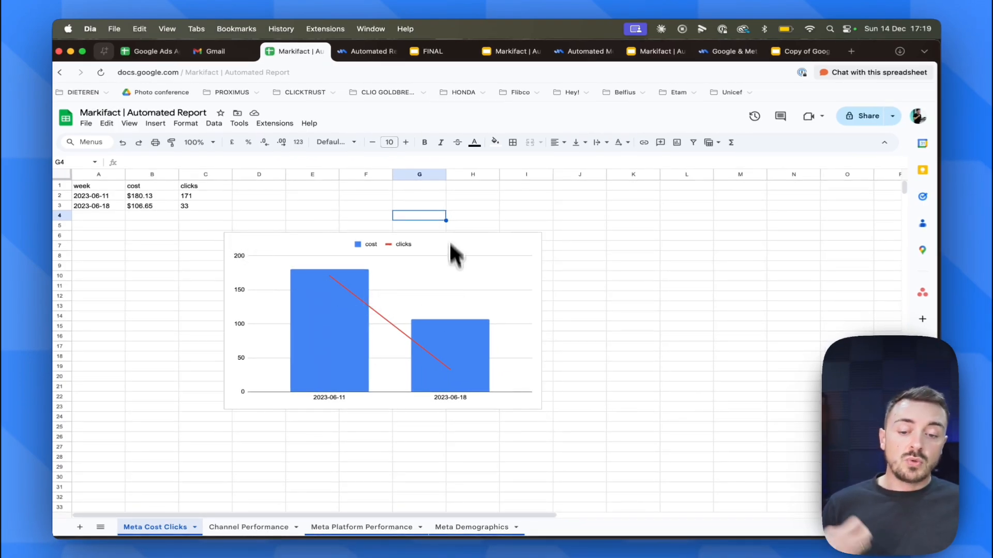
{"action": "left_click", "coordinate": [432, 51]}
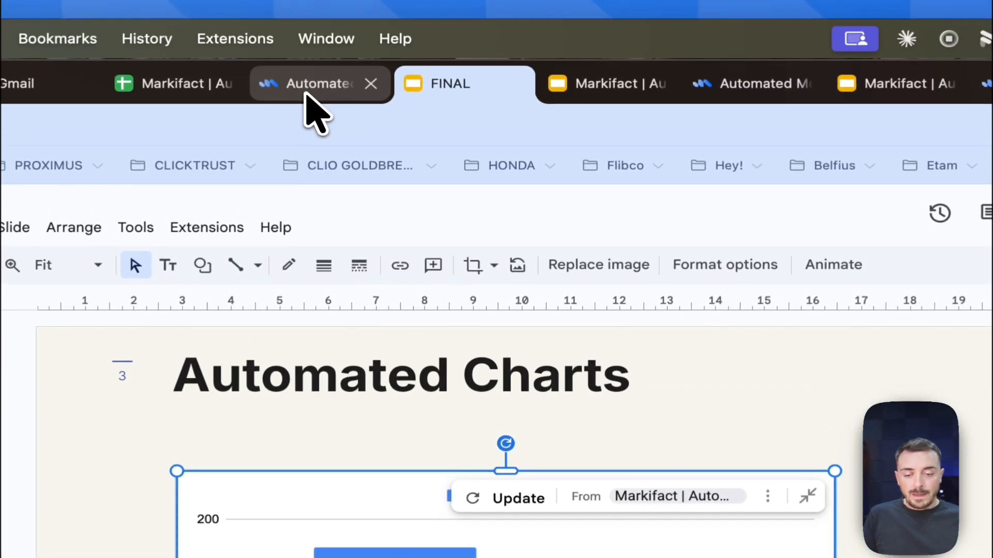
Switch to the Markifact workflow, close the open node settings and connect a Google Sheets Get Chart node after Write Data.
{"action": "left_click", "coordinate": [306, 89]}
{"action": "left_click", "coordinate": [735, 204]}
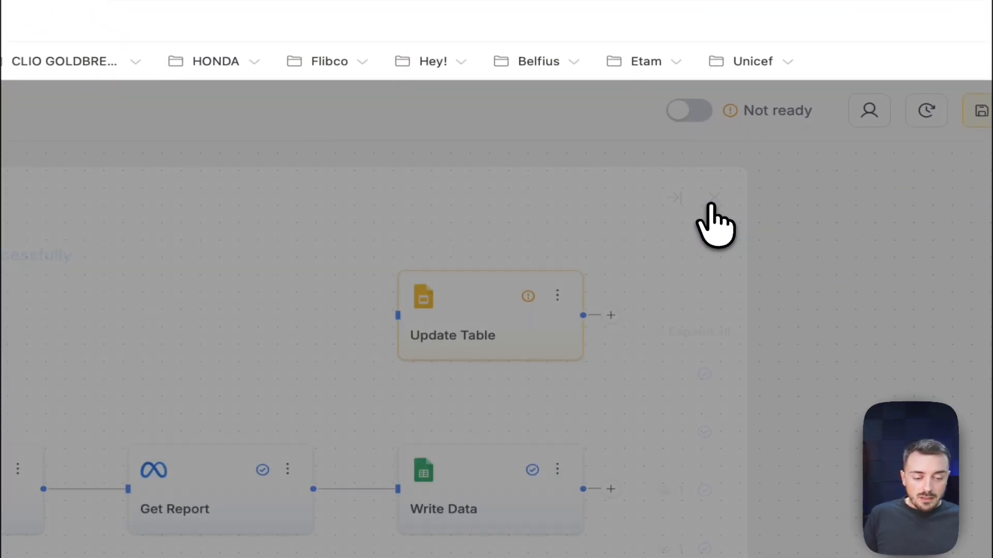
{"action": "left_click_drag", "start_coordinate": [653, 379], "coordinate": [384, 319]}
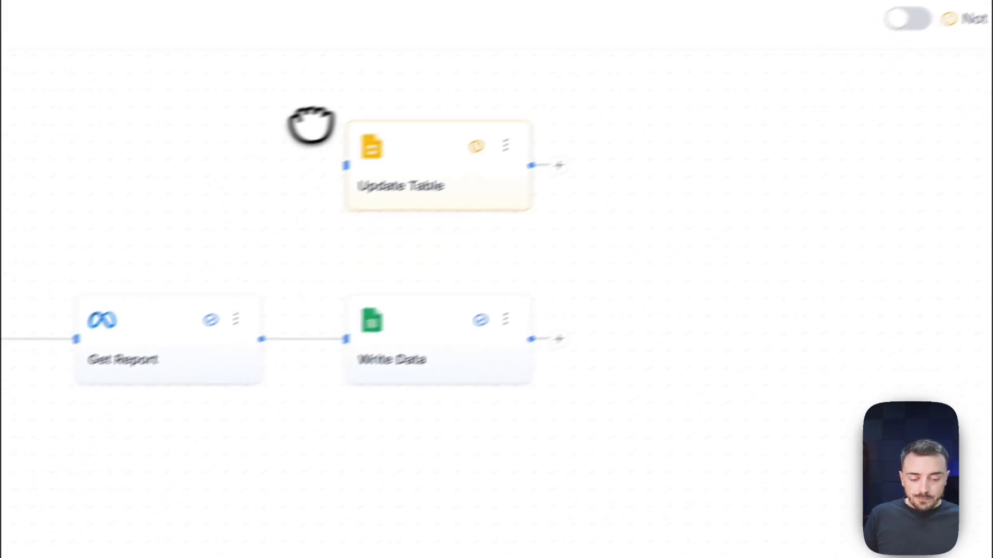
{"action": "left_click_drag", "start_coordinate": [311, 126], "coordinate": [352, 113]}
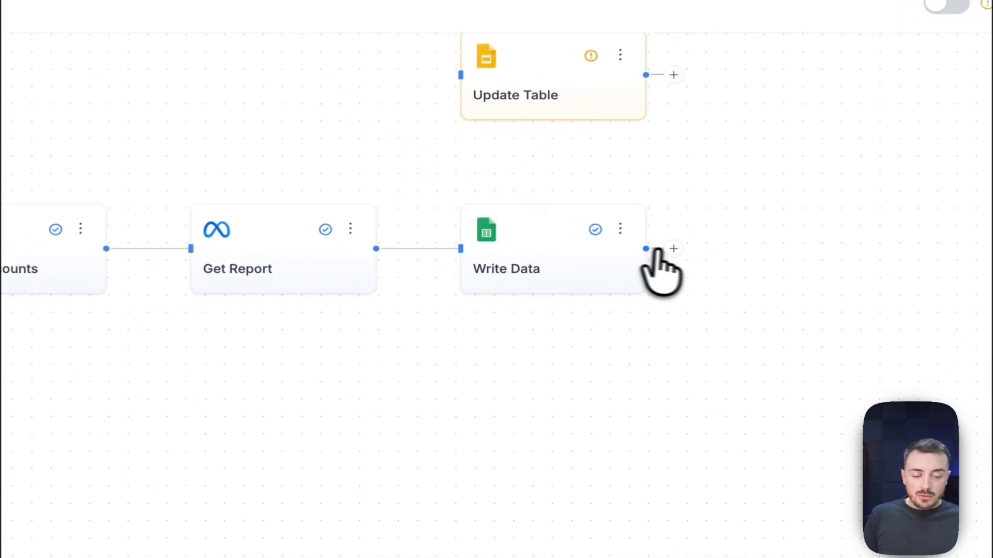
{"action": "left_click", "coordinate": [674, 248]}
{"action": "type", "text": "wri"}
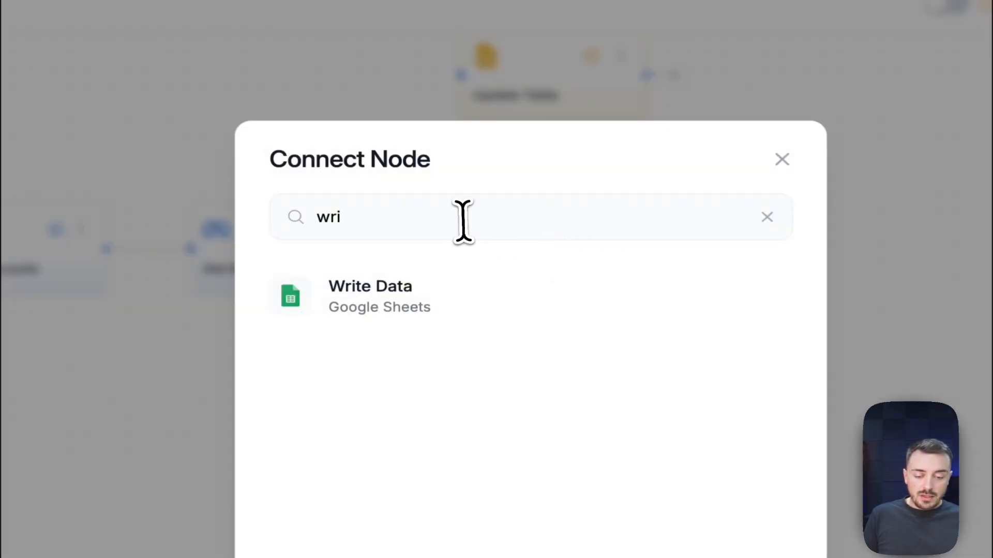
{"action": "left_click", "coordinate": [463, 221]}
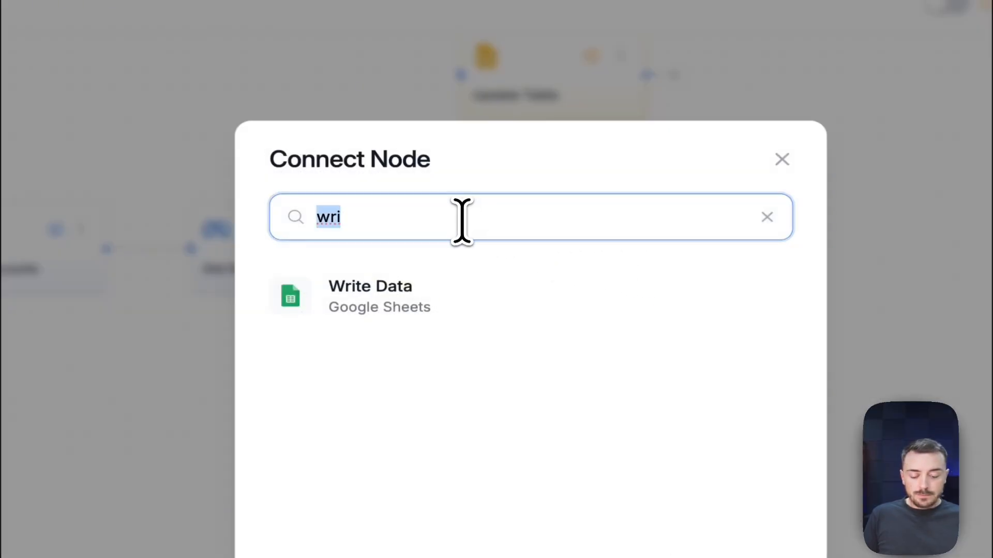
{"action": "type", "text": "chart"}
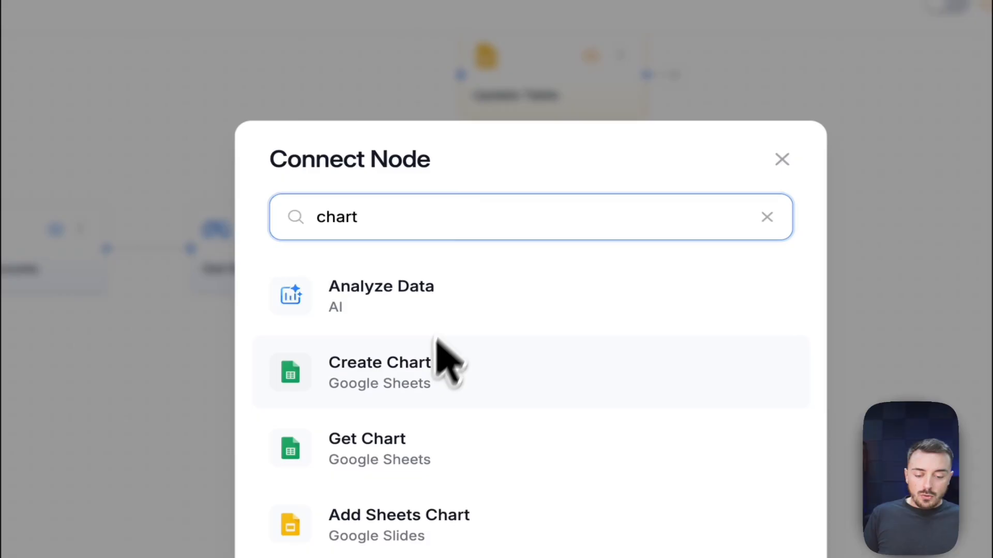
{"action": "left_click", "coordinate": [381, 460]}
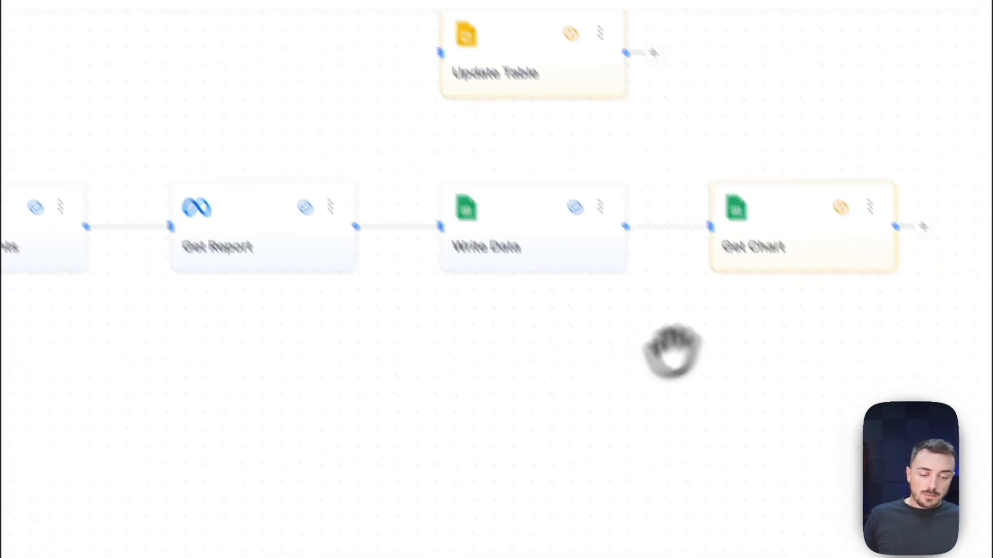
Set the Get Chart node to the Markifact | Automated Report spreadsheet and the Meta Cost Clicks working sheet.
{"action": "left_click_drag", "start_coordinate": [807, 370], "coordinate": [702, 453]}
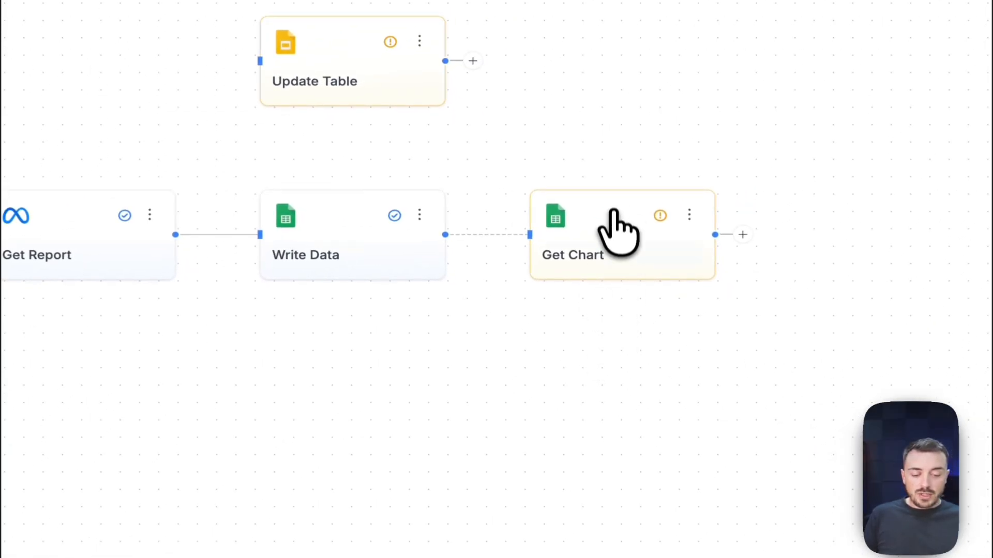
{"action": "left_click", "coordinate": [615, 227]}
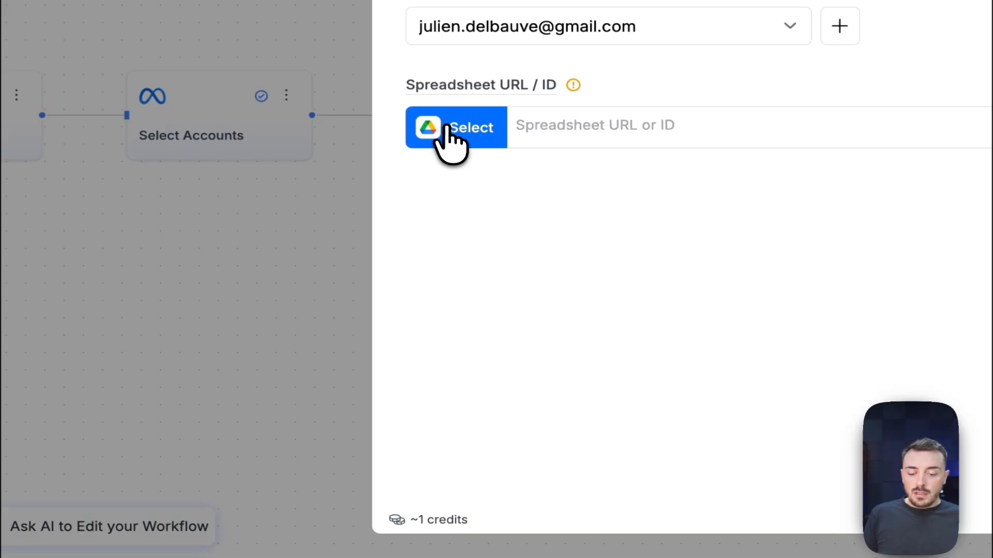
{"action": "left_click", "coordinate": [44, 247]}
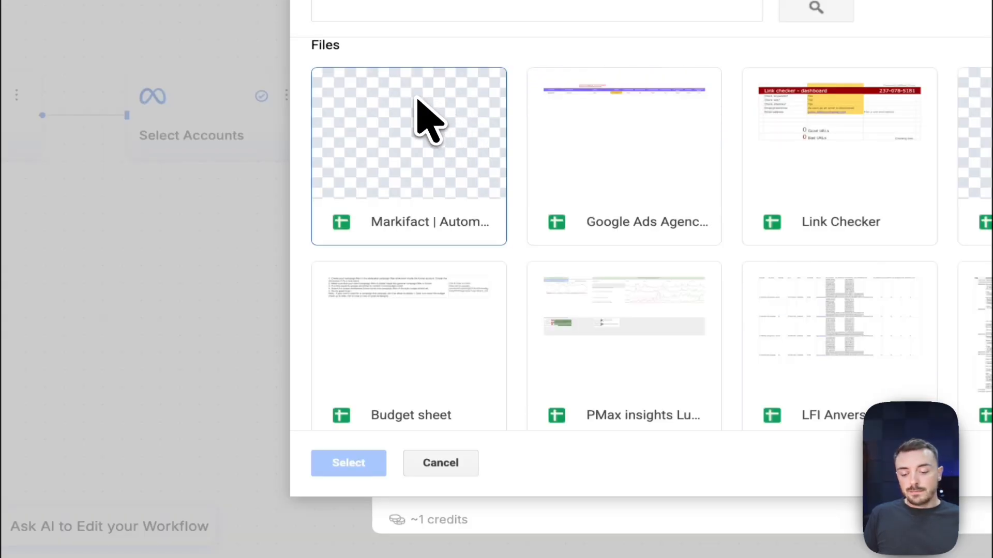
{"action": "left_click", "coordinate": [416, 114]}
{"action": "left_click", "coordinate": [352, 464]}
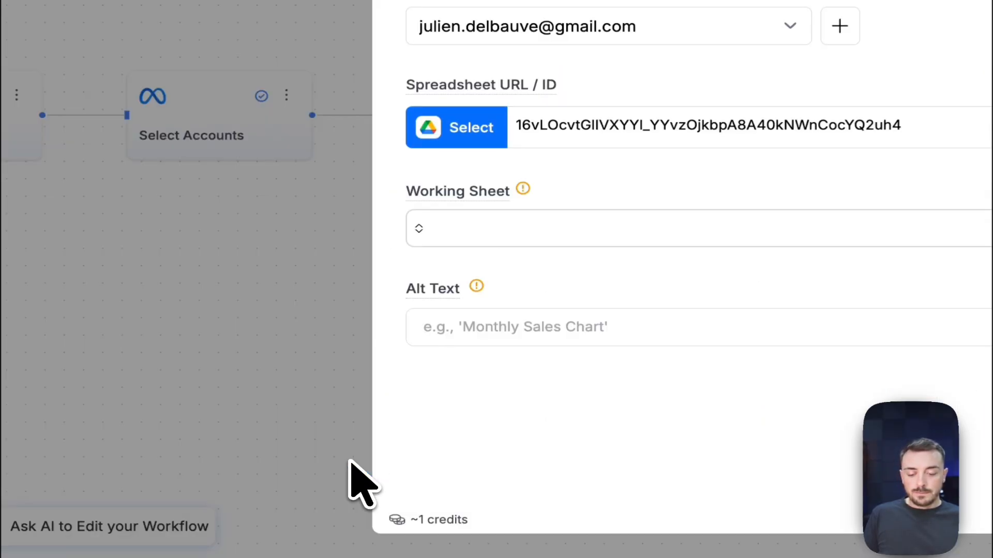
{"action": "left_click", "coordinate": [424, 227]}
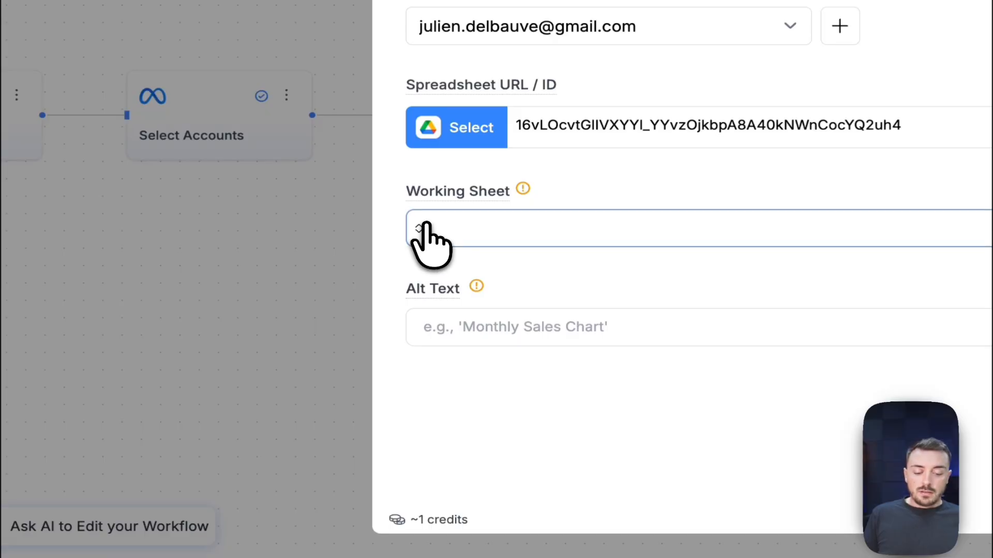
{"action": "left_click", "coordinate": [444, 264]}
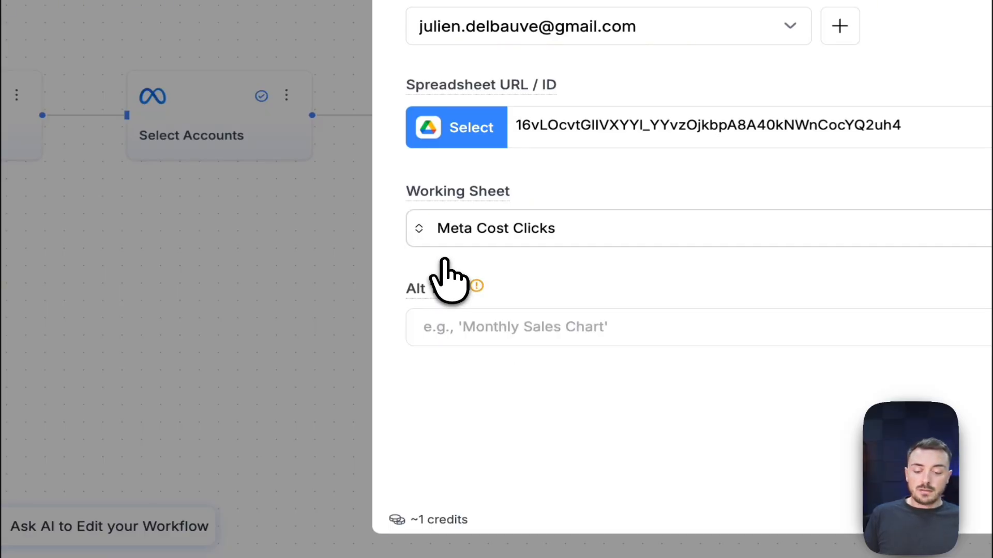
Copy the alt text "meta report" from the chart in the spreadsheet and return to the Get Chart node in Markifact.
{"action": "left_click", "coordinate": [470, 327]}
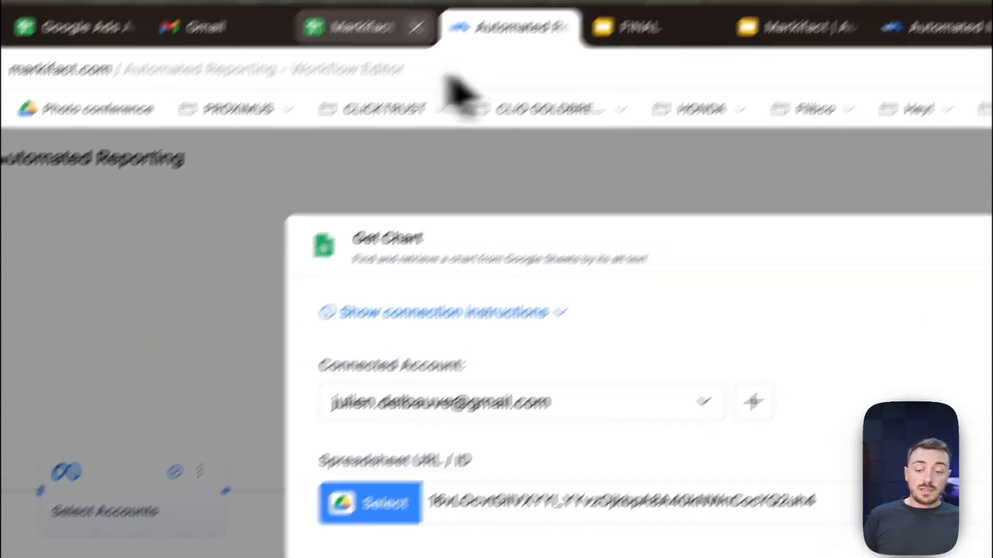
{"action": "left_click", "coordinate": [356, 27]}
{"action": "left_click", "coordinate": [724, 472]}
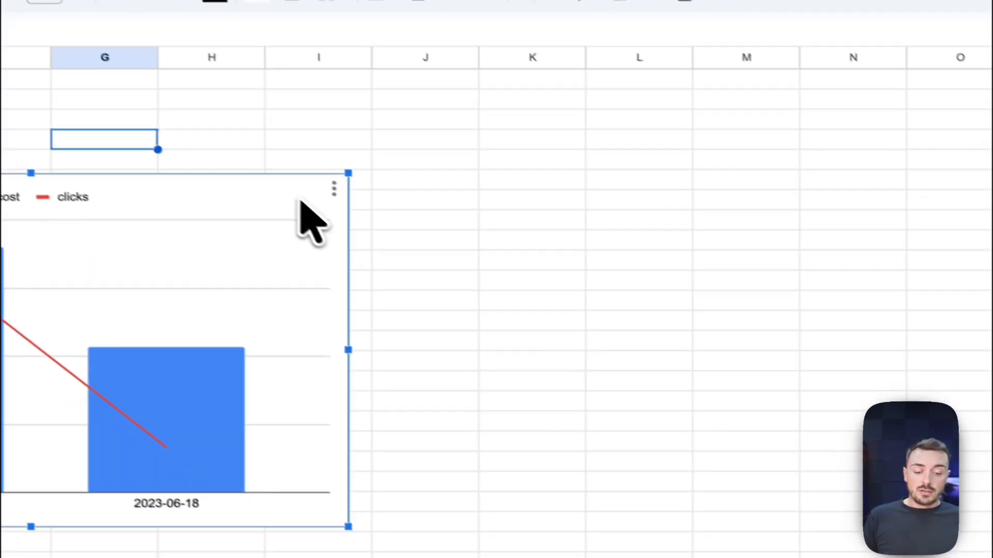
{"action": "left_click", "coordinate": [754, 462]}
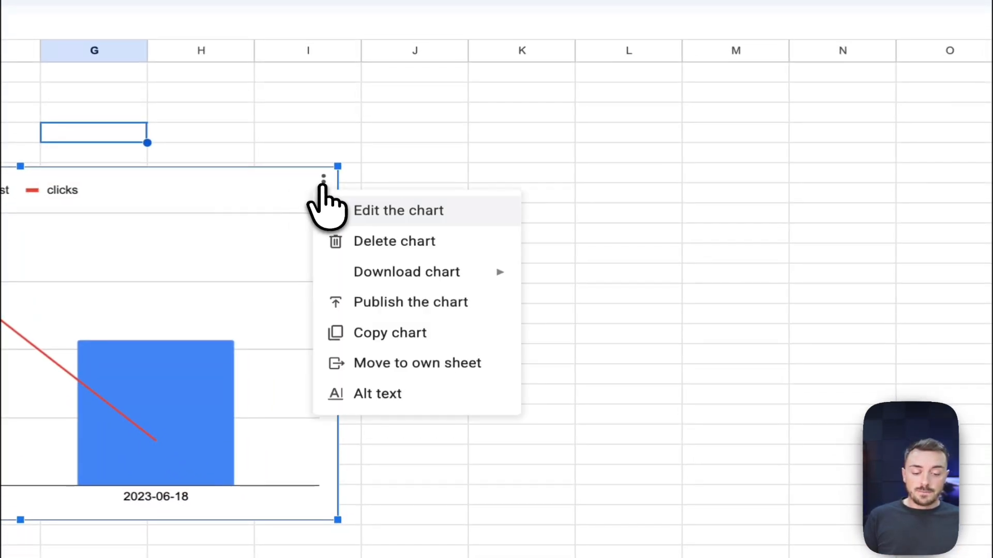
{"action": "left_click", "coordinate": [365, 398]}
{"action": "triple_click", "coordinate": [796, 161]}
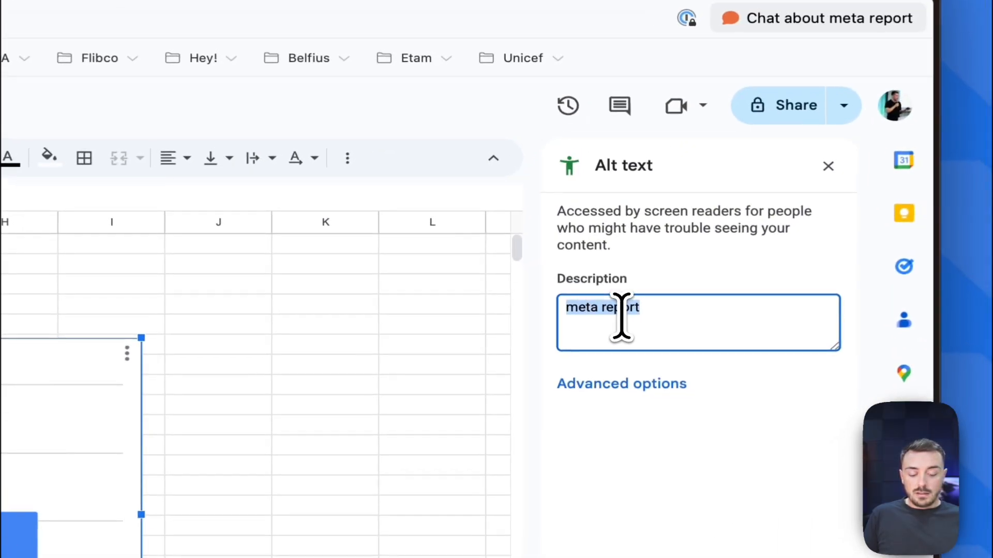
{"action": "key", "text": "super+c"}
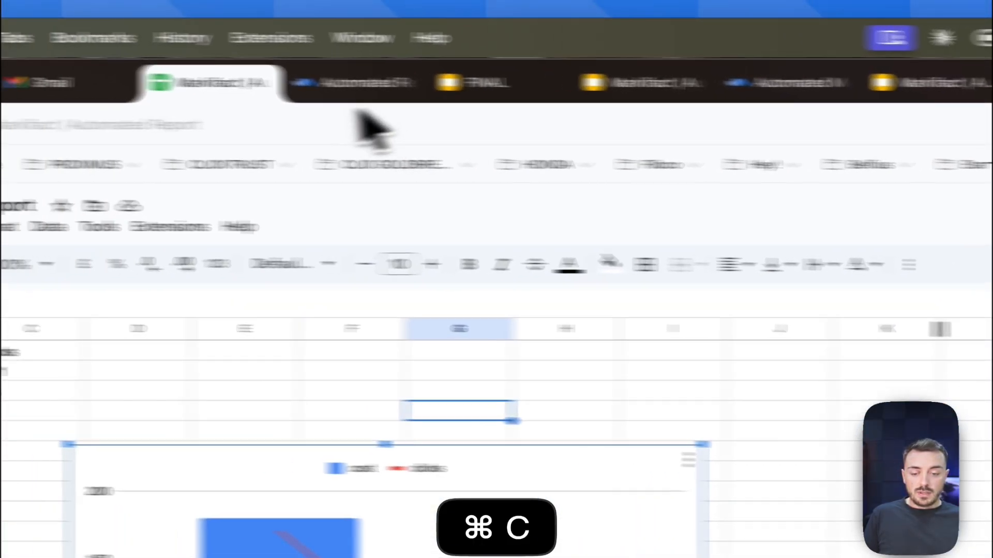
{"action": "left_click", "coordinate": [472, 111]}
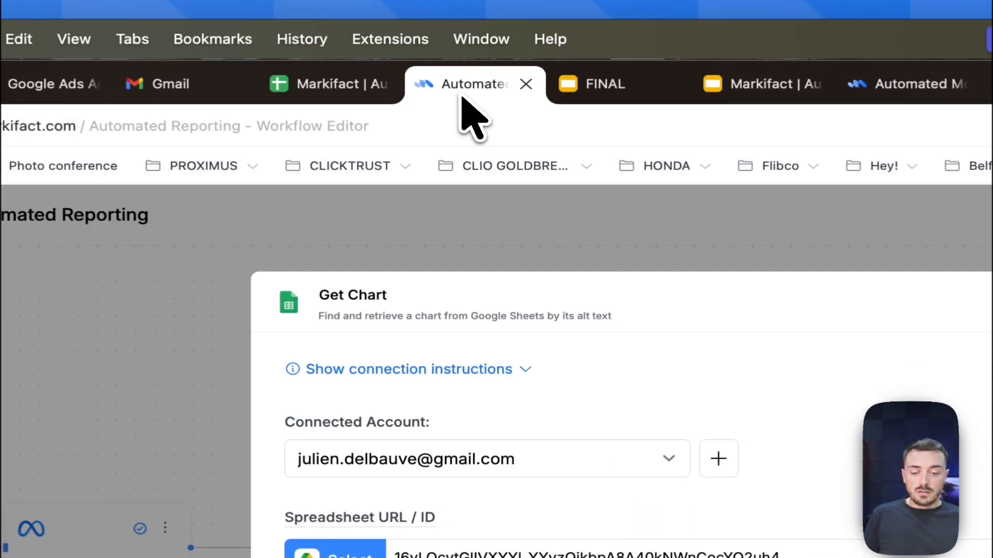
Set the Get Chart node's alt text to "meta report" and close its settings.
{"action": "left_click", "coordinate": [482, 435]}
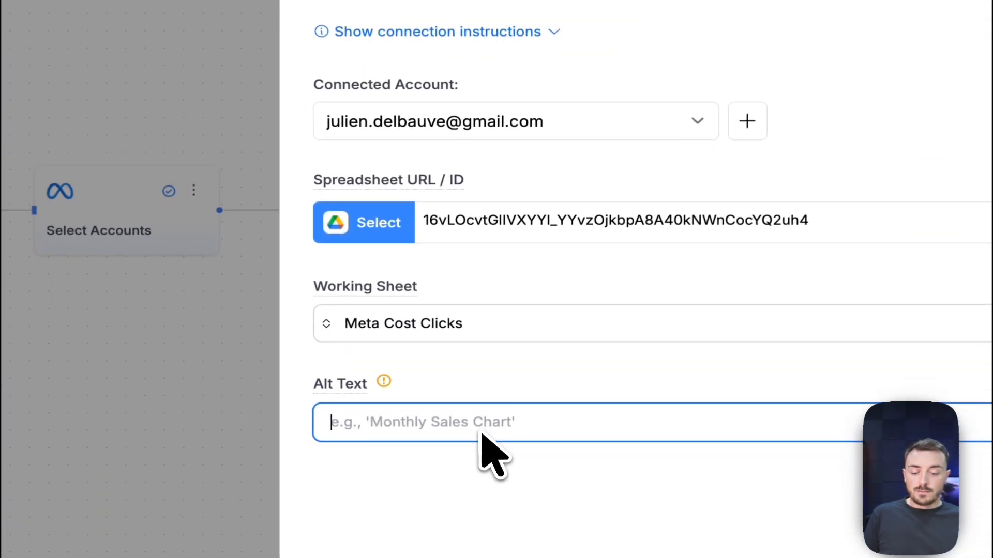
{"action": "key", "text": "super+v"}
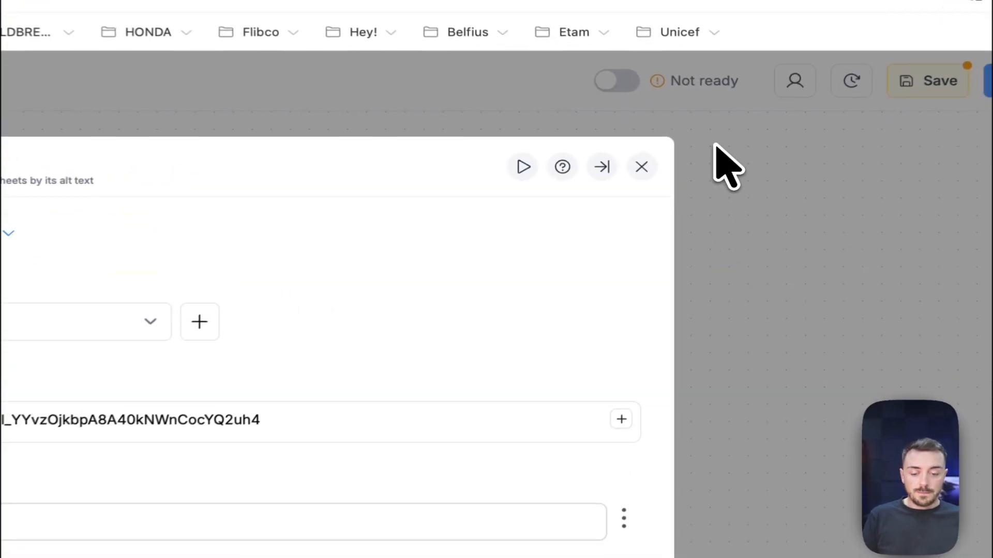
{"action": "left_click", "coordinate": [641, 167]}
Connect a Google Slides Add Sheets Chart node after the Get Chart node.
{"action": "left_click_drag", "start_coordinate": [572, 293], "coordinate": [349, 312]}
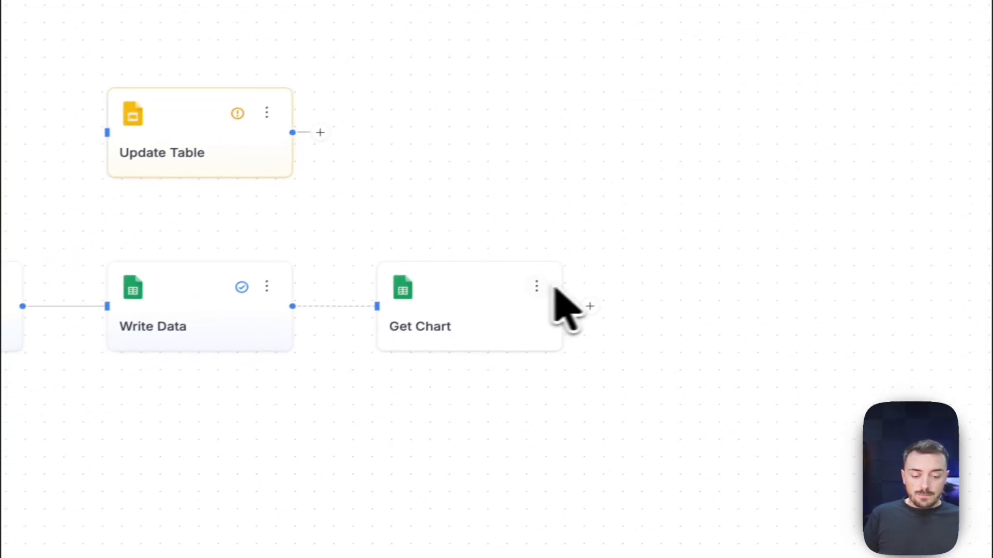
{"action": "left_click", "coordinate": [597, 303]}
{"action": "type", "text": "chart"}
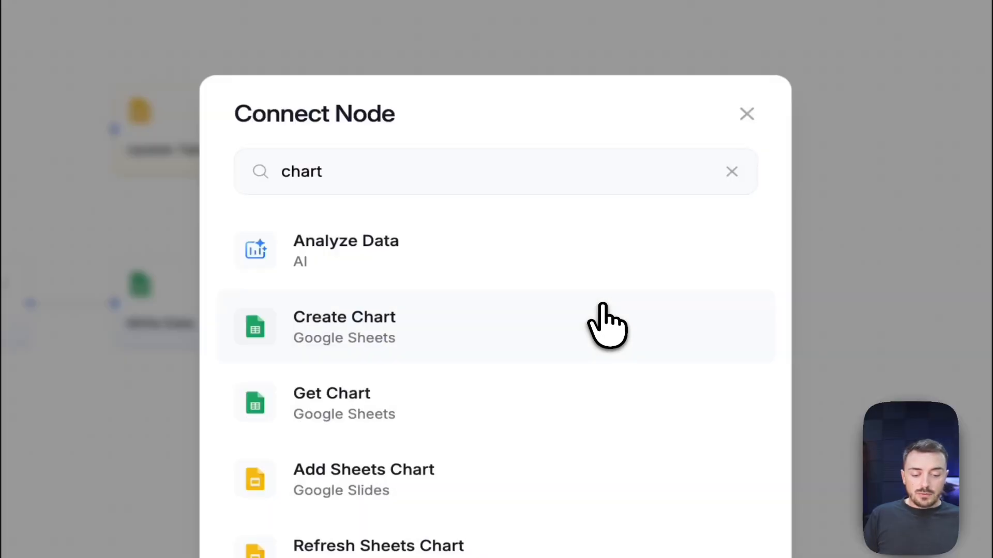
{"action": "double_click", "coordinate": [390, 166]}
{"action": "key", "text": "BackSpace"}
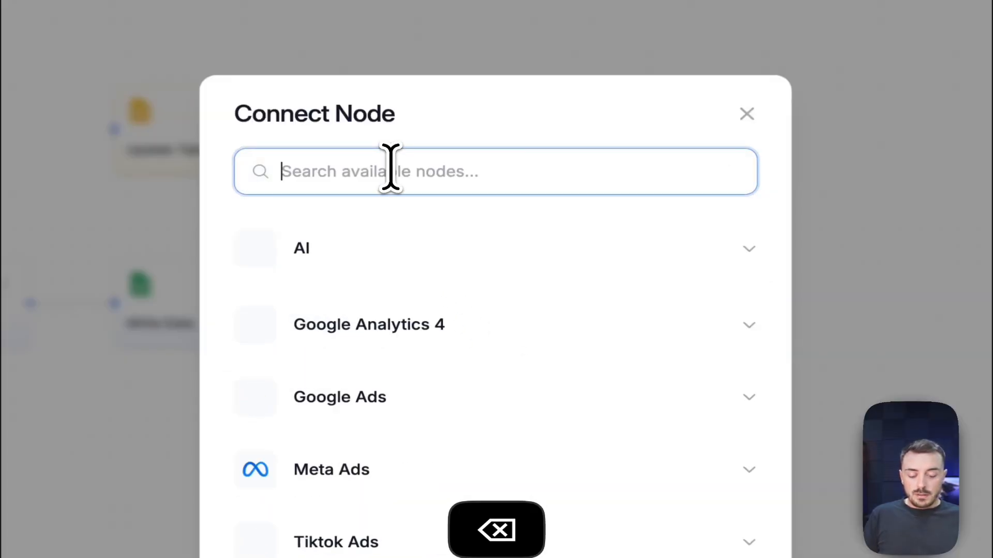
{"action": "type", "text": "graph"}
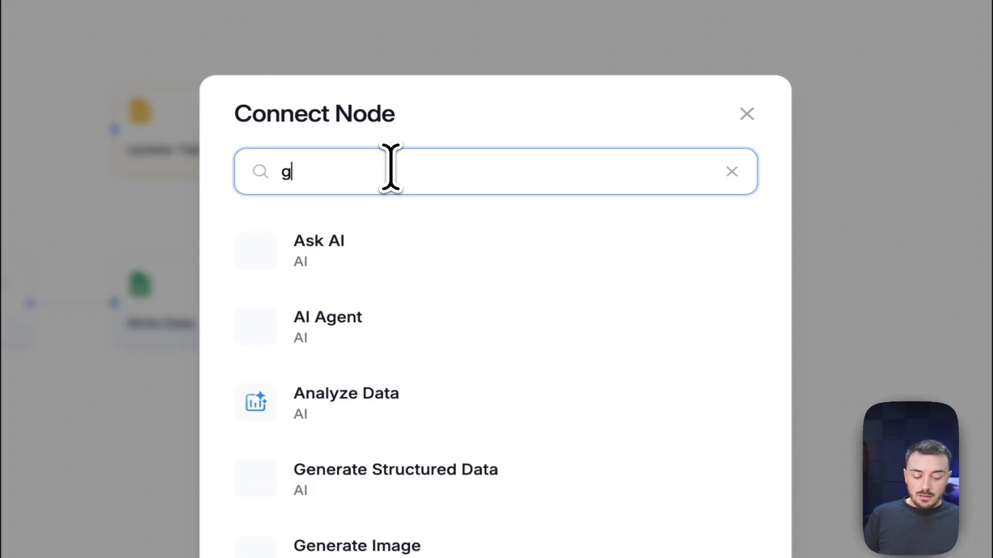
{"action": "key", "text": "super+a"}
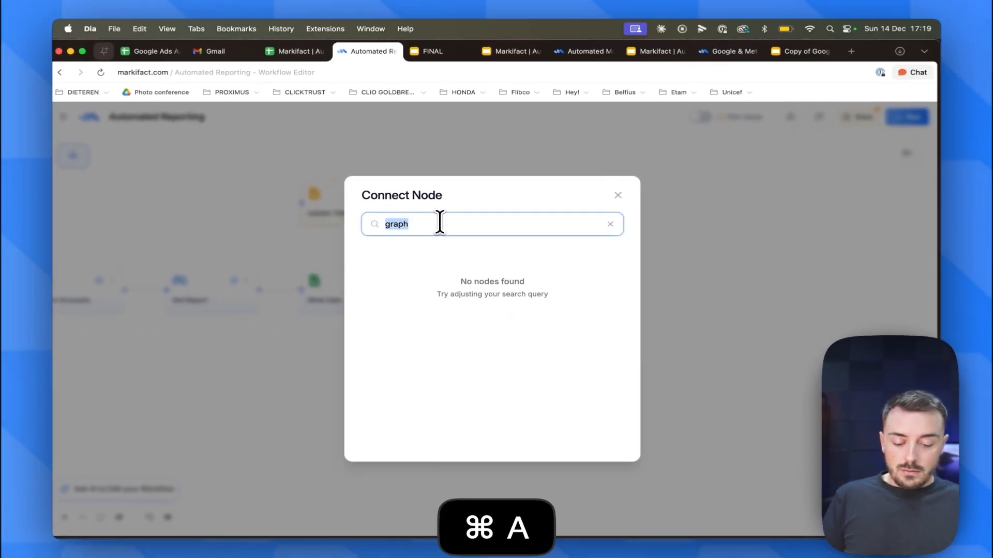
{"action": "type", "text": "sli"}
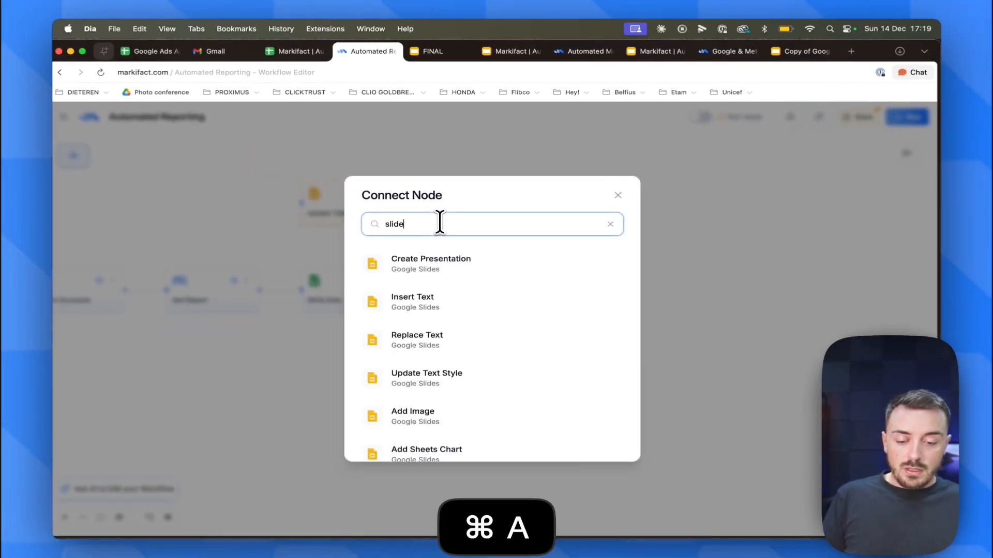
{"action": "scroll", "coordinate": [449, 364], "scroll_direction": "down", "scroll_amount": 5}
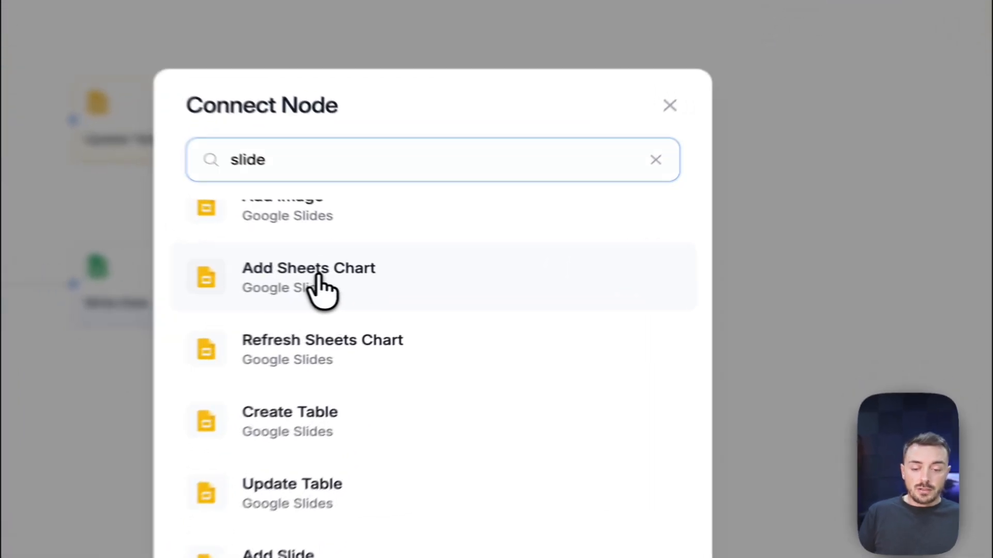
{"action": "left_click", "coordinate": [430, 294]}
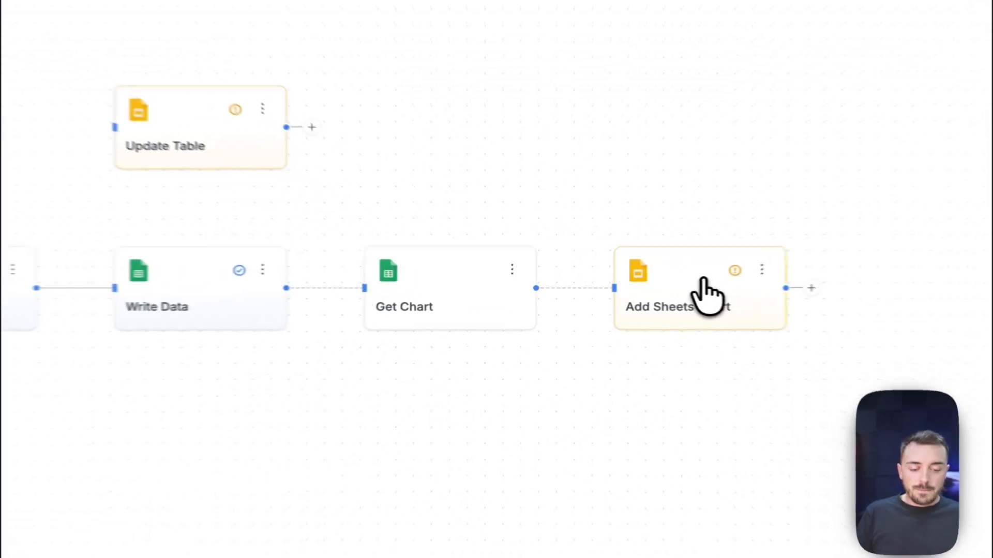
In the Add Sheets Chart node, choose the FINAL presentation and set the alt text to "meta report".
{"action": "left_click", "coordinate": [621, 295]}
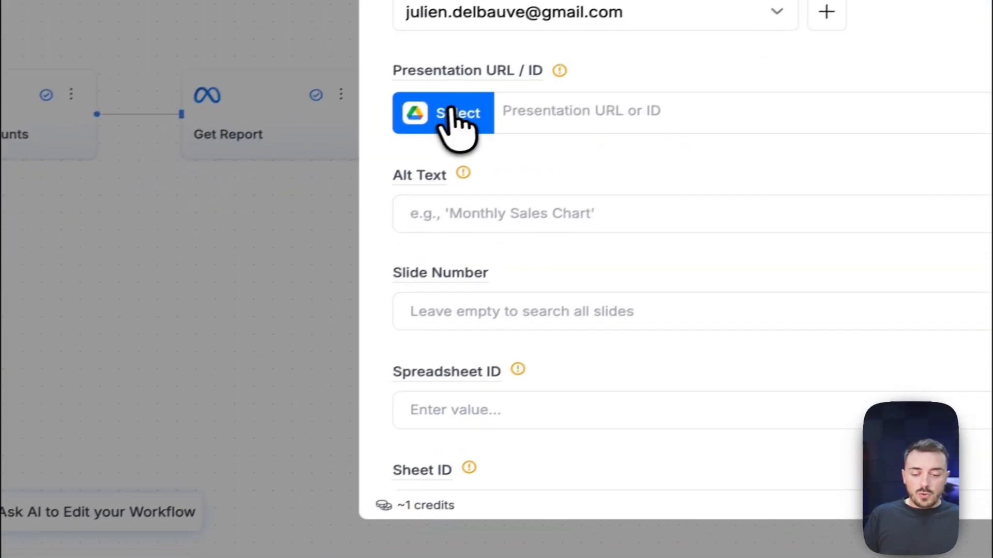
{"action": "left_click", "coordinate": [450, 112]}
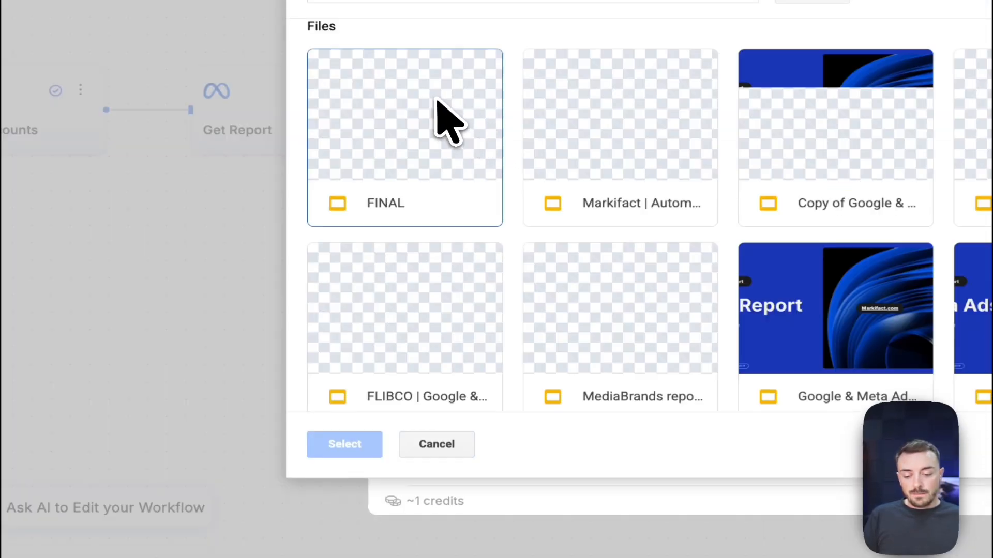
{"action": "left_click", "coordinate": [434, 101]}
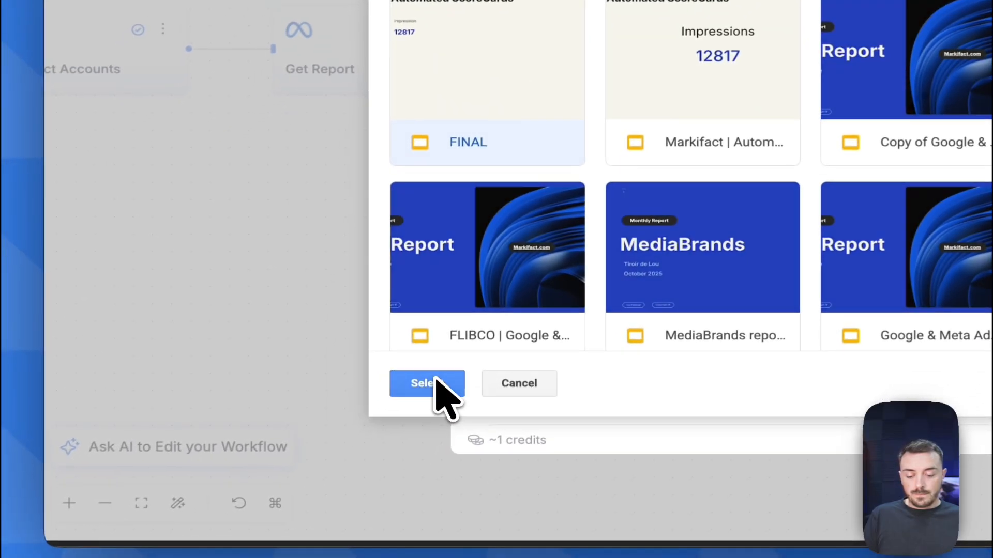
{"action": "left_click", "coordinate": [436, 382]}
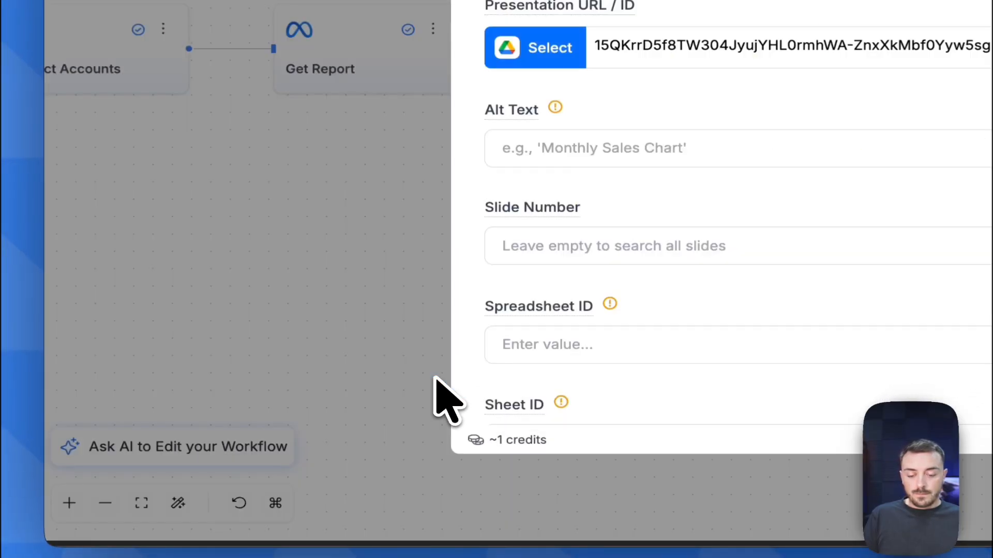
{"action": "left_click", "coordinate": [556, 151]}
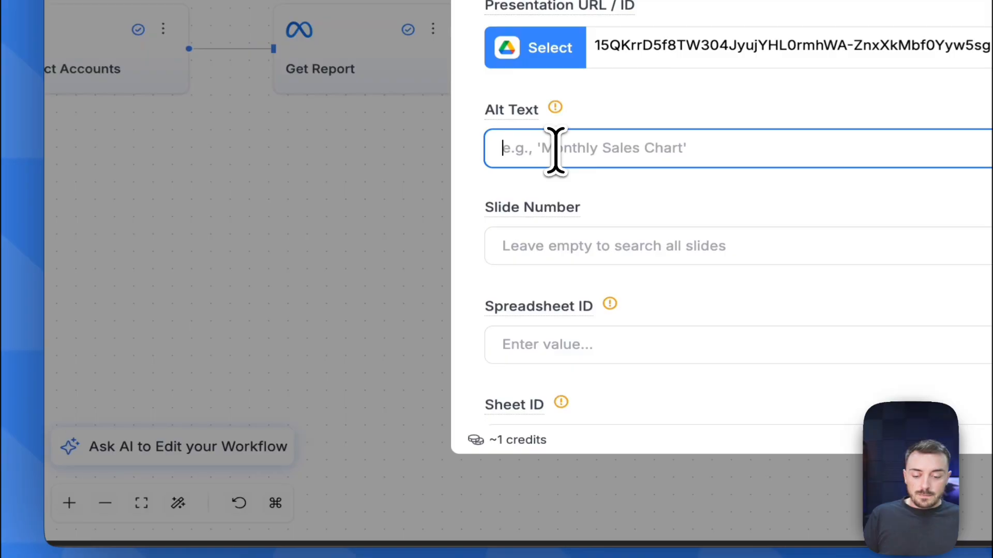
{"action": "key", "text": "super+v"}
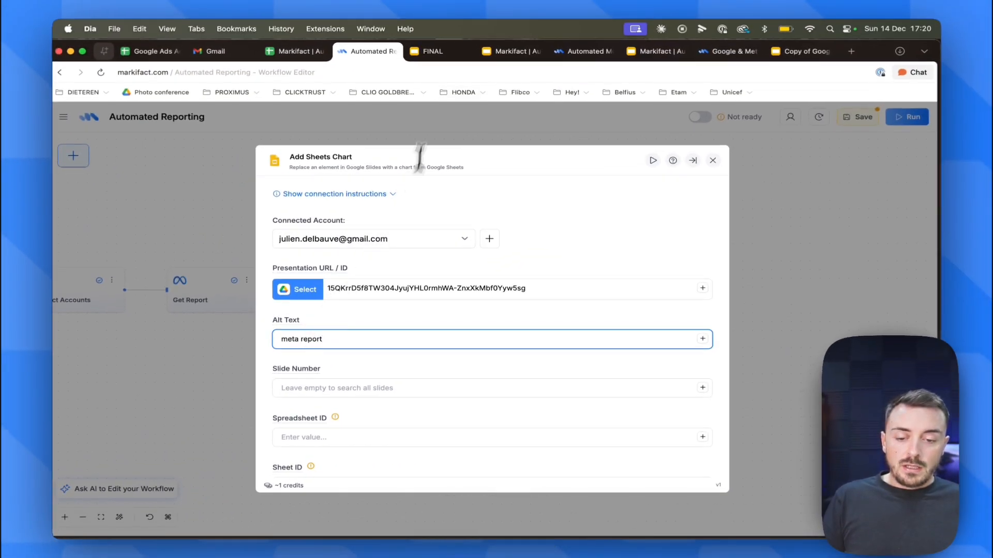
Switch to the FINAL presentation in Google Slides and check the alt text of the linked chart on the Automated Charts slide.
{"action": "left_click", "coordinate": [433, 58]}
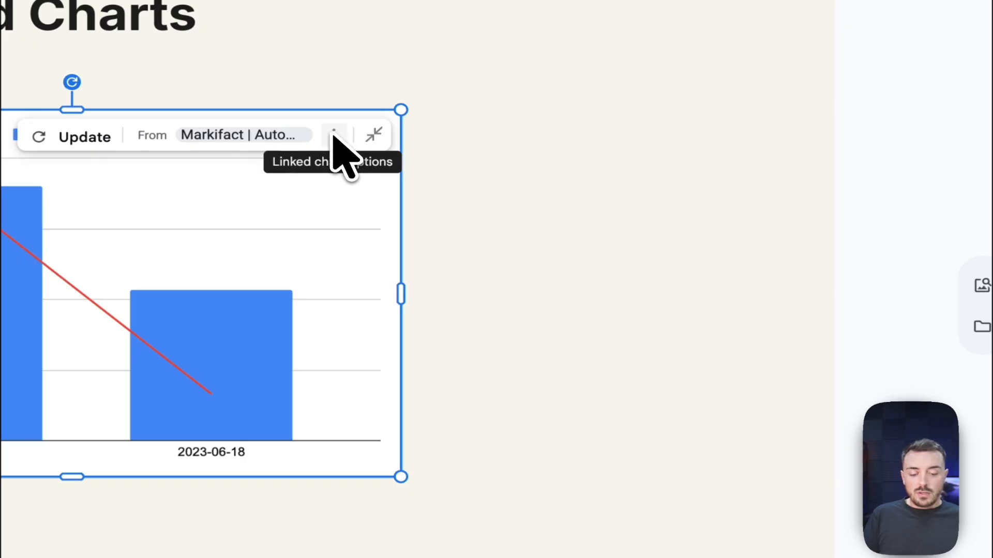
{"action": "right_click", "coordinate": [332, 134]}
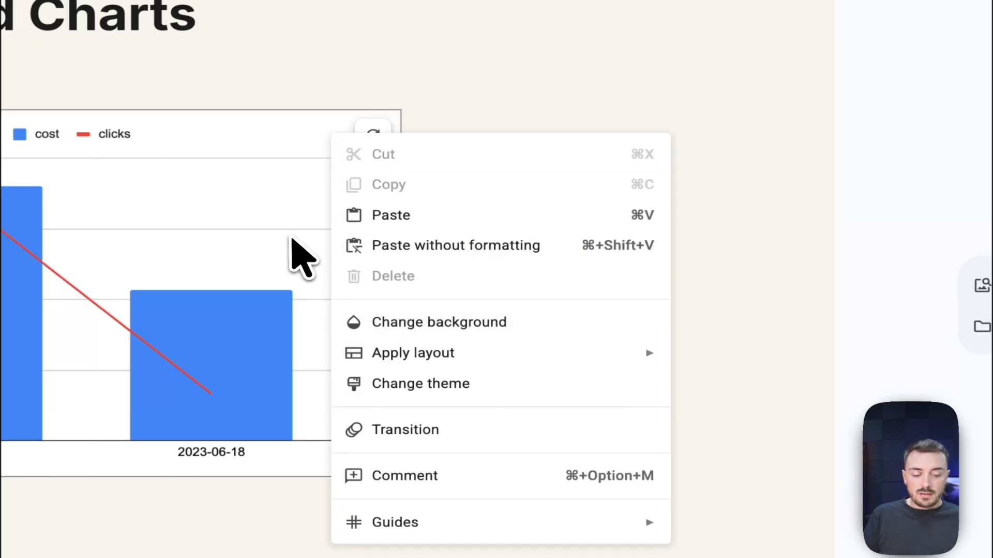
{"action": "left_click", "coordinate": [297, 248]}
{"action": "left_click", "coordinate": [334, 134]}
{"action": "left_click", "coordinate": [380, 238]}
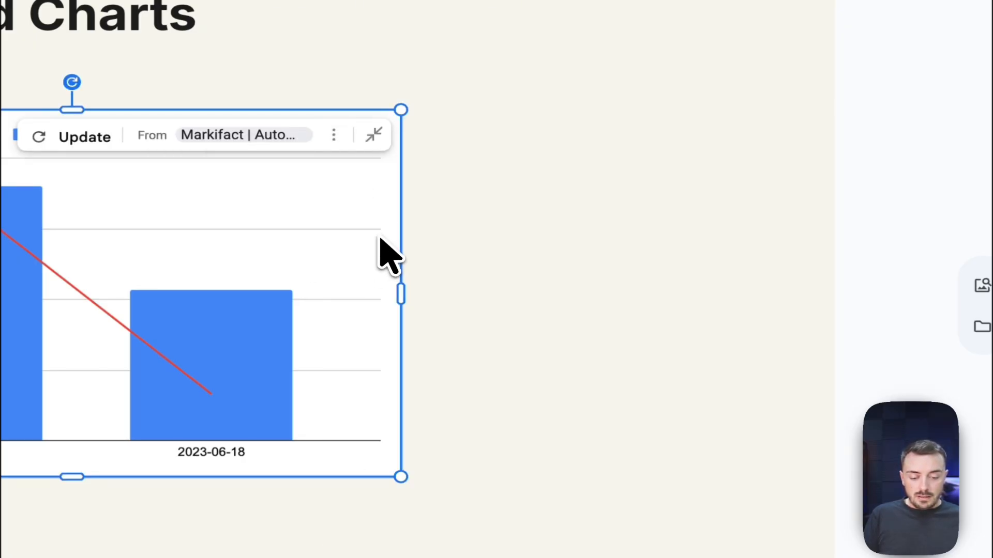
{"action": "right_click", "coordinate": [381, 256]}
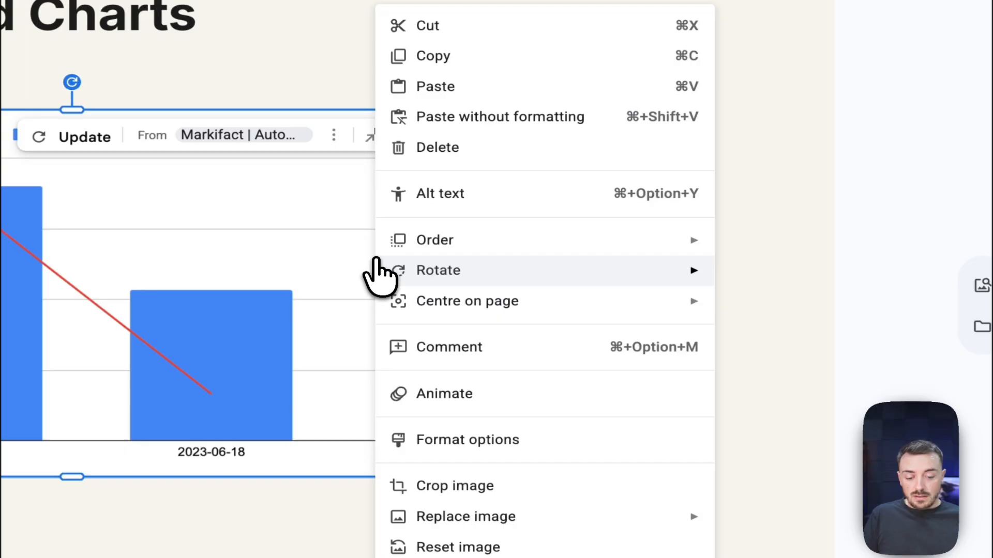
{"action": "left_click", "coordinate": [437, 195]}
{"action": "left_click", "coordinate": [744, 467]}
{"action": "left_click_drag", "start_coordinate": [744, 467], "coordinate": [646, 470]}
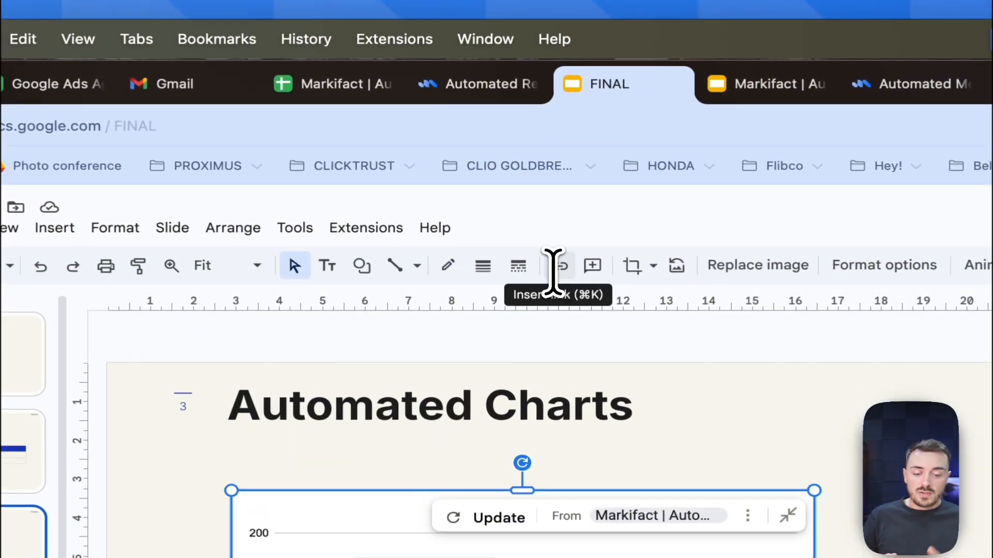
Return to the Markifact workflow editor and review the Add Sheets Chart node's alt text, slide number and ID fields.
{"action": "left_click", "coordinate": [468, 87]}
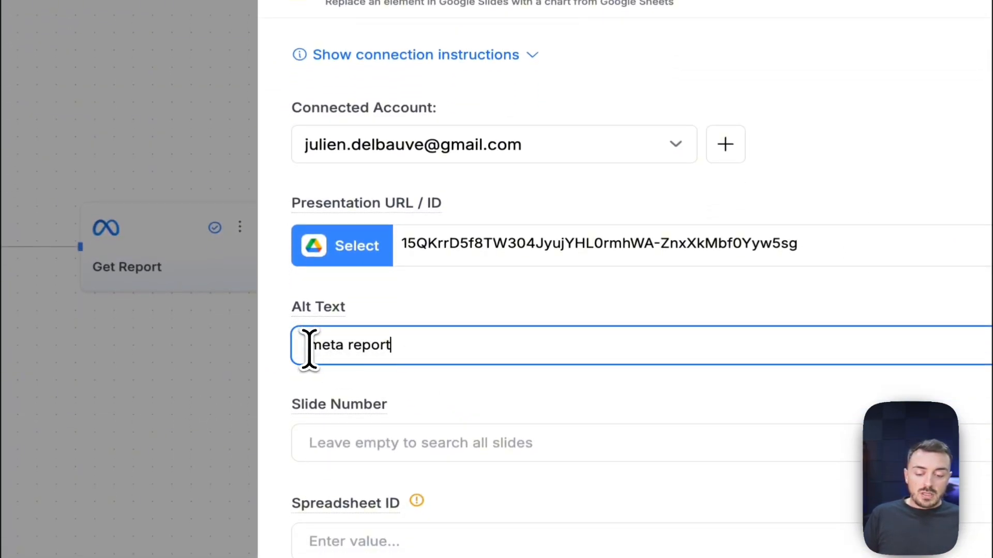
{"action": "left_click_drag", "start_coordinate": [309, 347], "coordinate": [449, 349]}
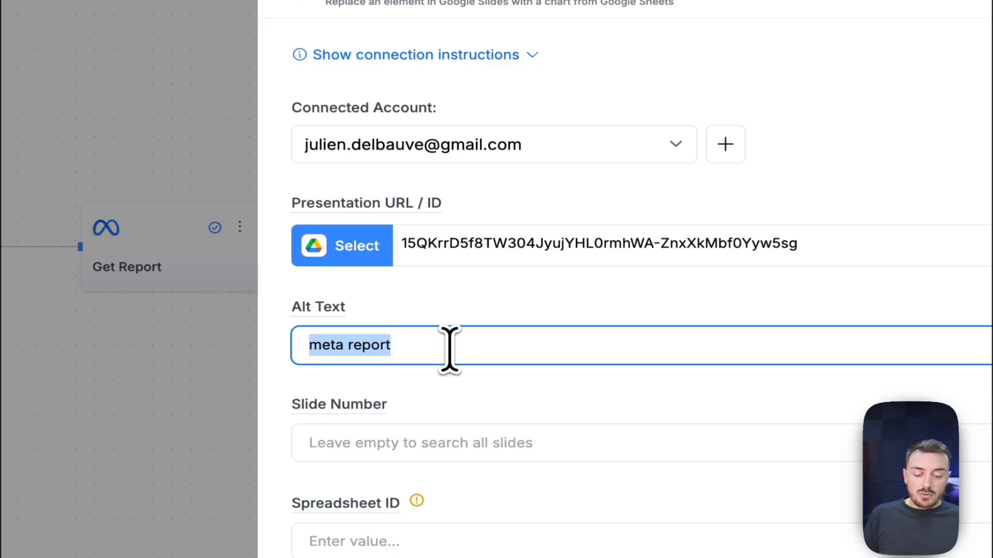
{"action": "left_click", "coordinate": [383, 449]}
{"action": "scroll", "coordinate": [385, 448], "scroll_direction": "down", "scroll_amount": 4}
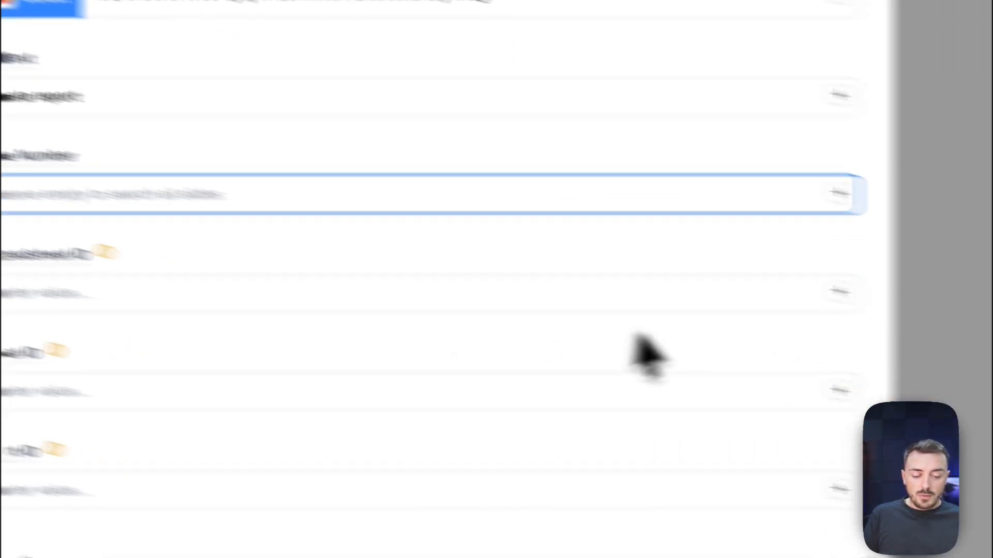
{"action": "left_click", "coordinate": [304, 266]}
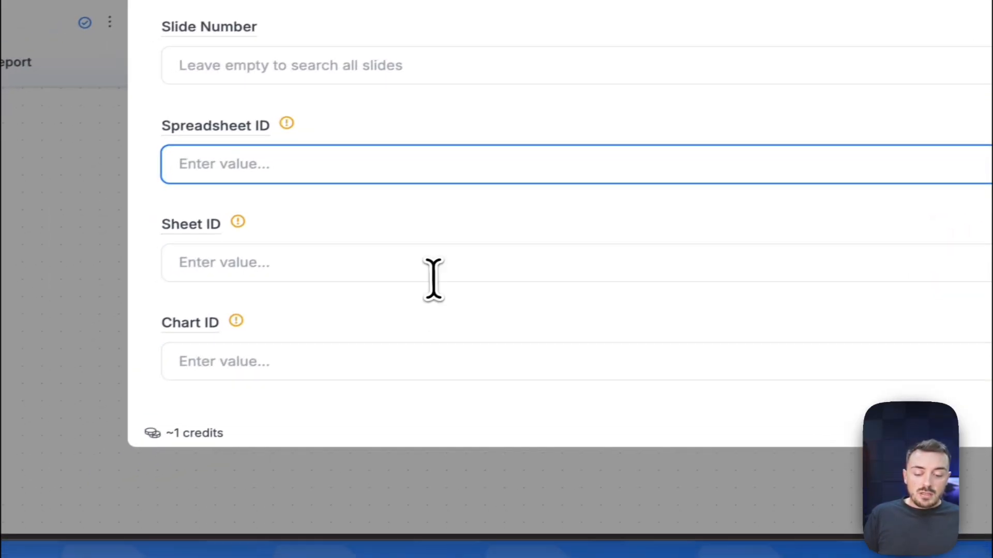
{"action": "left_click", "coordinate": [433, 274]}
{"action": "left_click", "coordinate": [408, 364]}
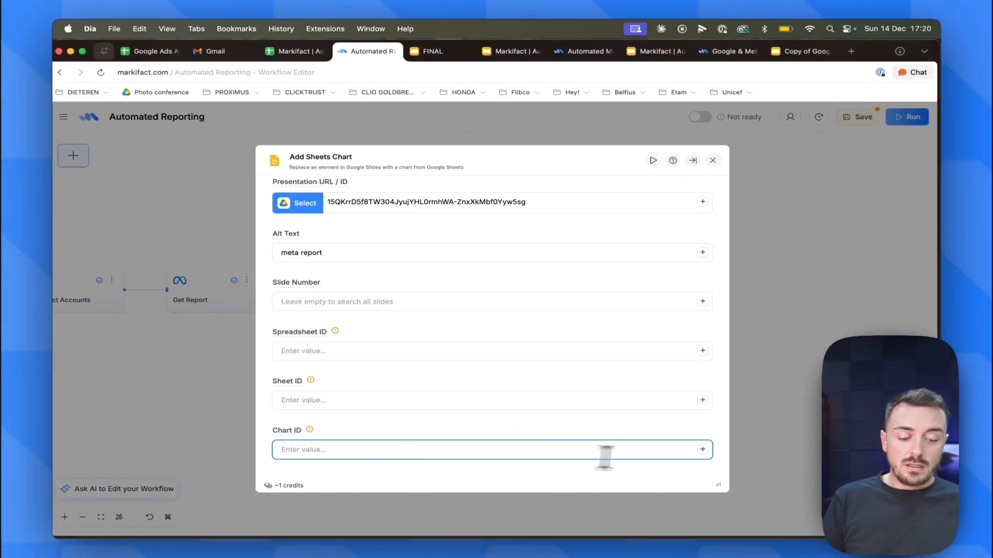
Fill the Add Sheets Chart node's Spreadsheet ID and Sheet ID with the matching dynamic values from Get Chart.
{"action": "left_click", "coordinate": [702, 351]}
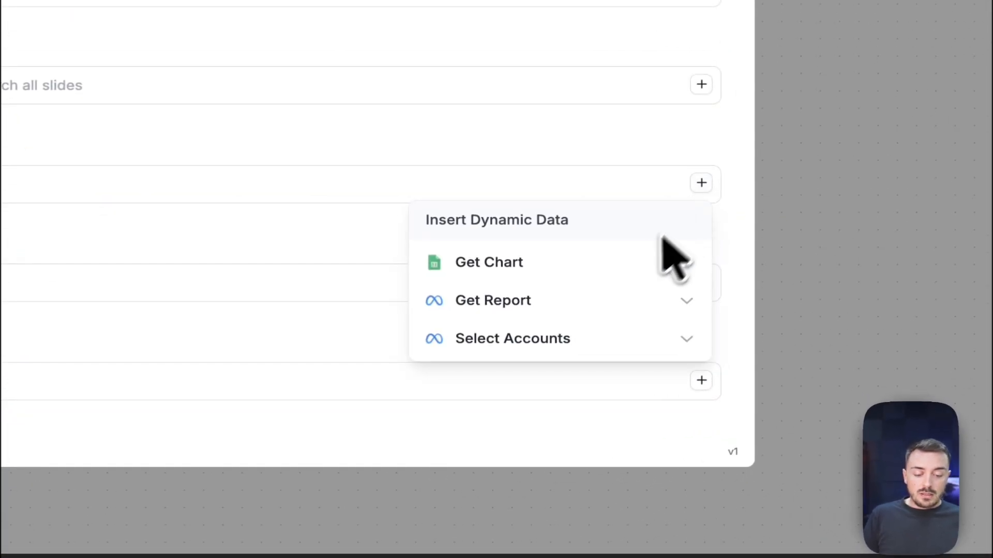
{"action": "left_click", "coordinate": [672, 391]}
{"action": "scroll", "coordinate": [621, 290], "scroll_direction": "down", "scroll_amount": 1}
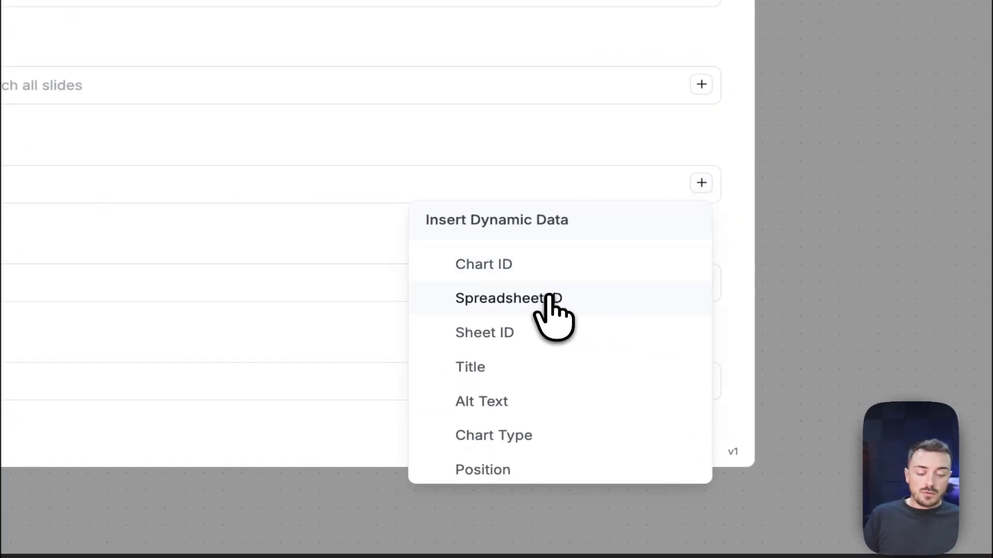
{"action": "left_click", "coordinate": [549, 298]}
{"action": "left_click", "coordinate": [713, 281]}
{"action": "left_click", "coordinate": [703, 289]}
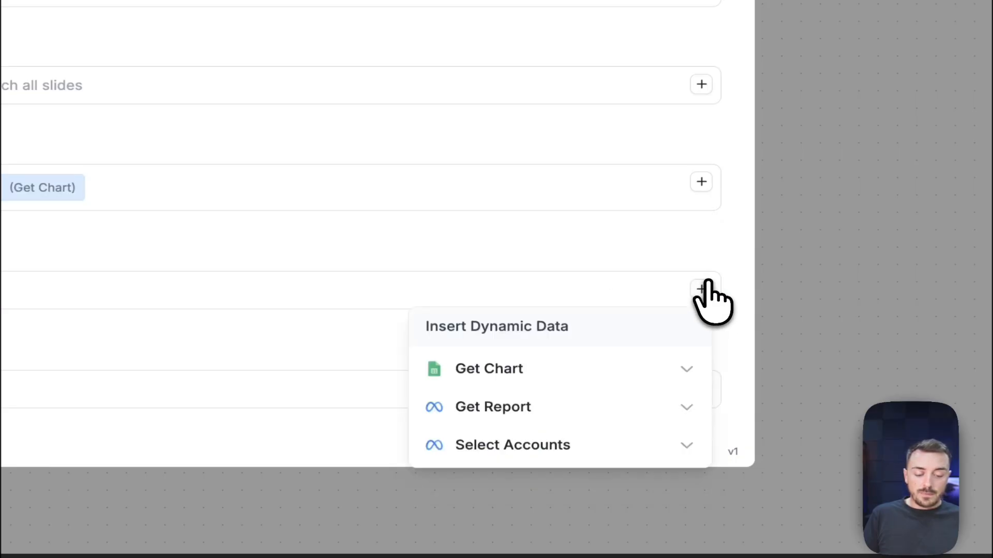
{"action": "left_click", "coordinate": [572, 368]}
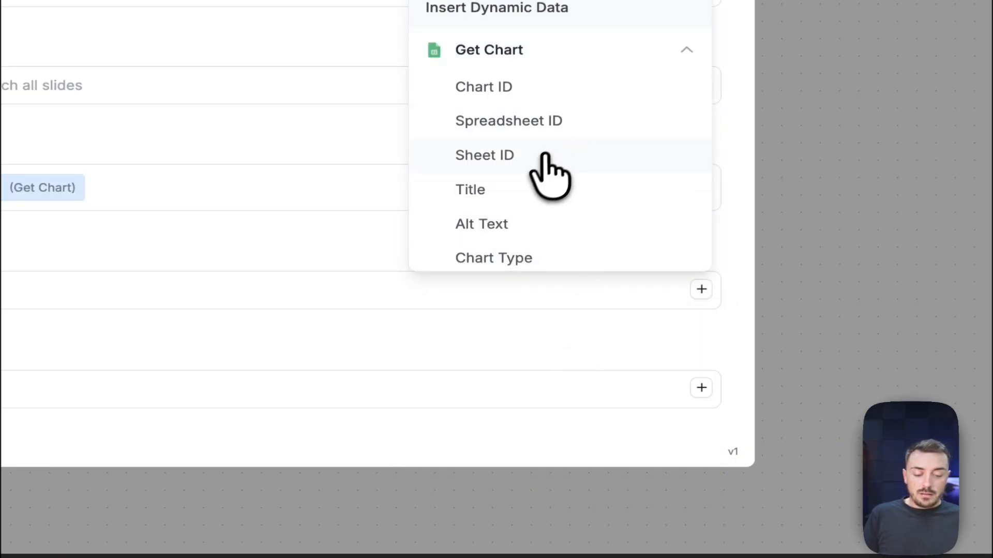
{"action": "left_click", "coordinate": [538, 170]}
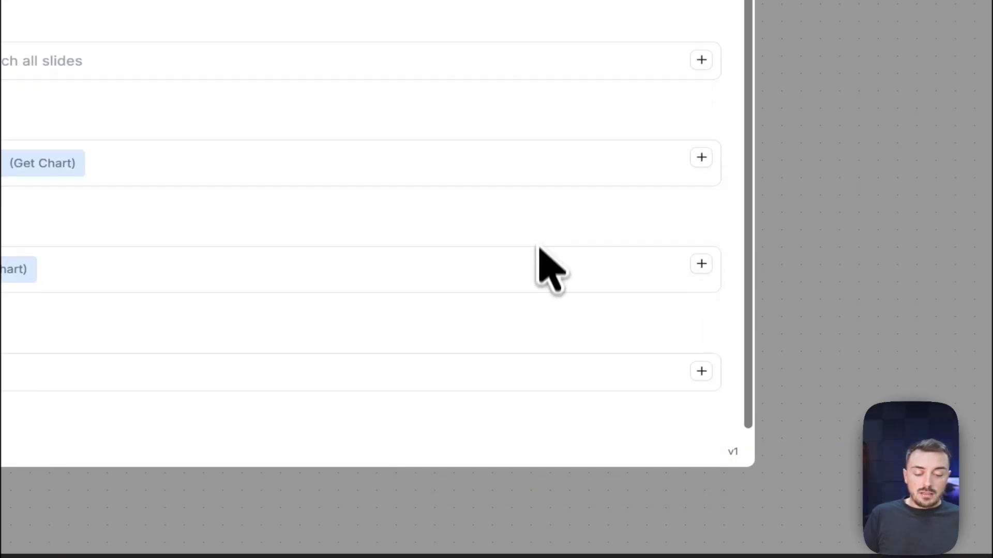
Fill the Chart ID with Get Chart's dynamic Chart ID value and close the Add Sheets Chart settings.
{"action": "left_click", "coordinate": [701, 362]}
{"action": "left_click", "coordinate": [610, 437]}
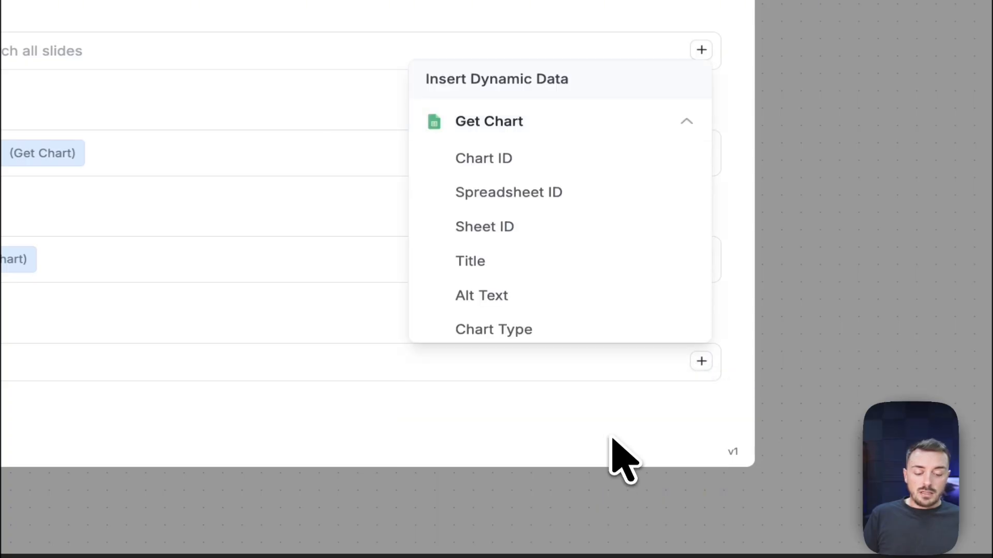
{"action": "left_click", "coordinate": [566, 161]}
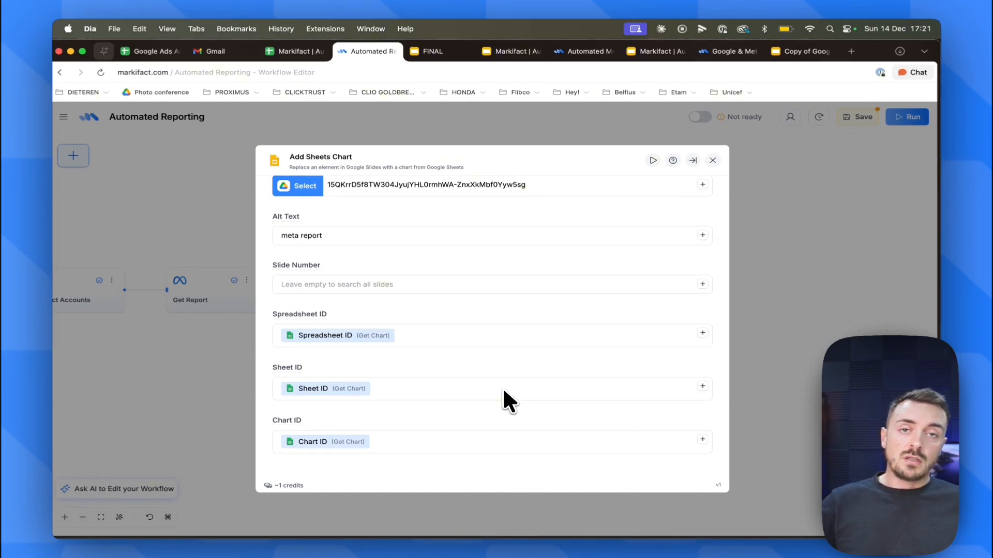
{"action": "scroll", "coordinate": [504, 392], "scroll_direction": "up", "scroll_amount": 3}
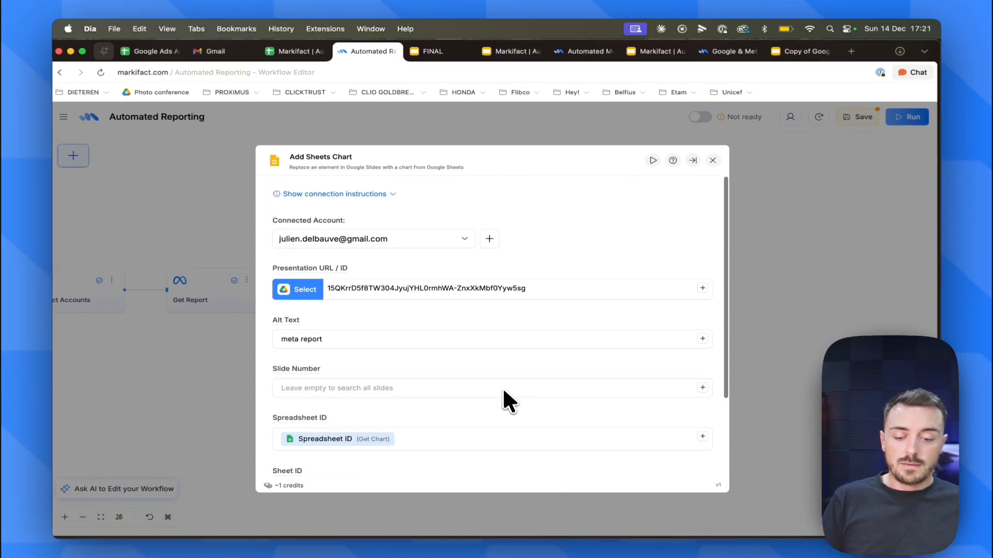
{"action": "left_click", "coordinate": [712, 160]}
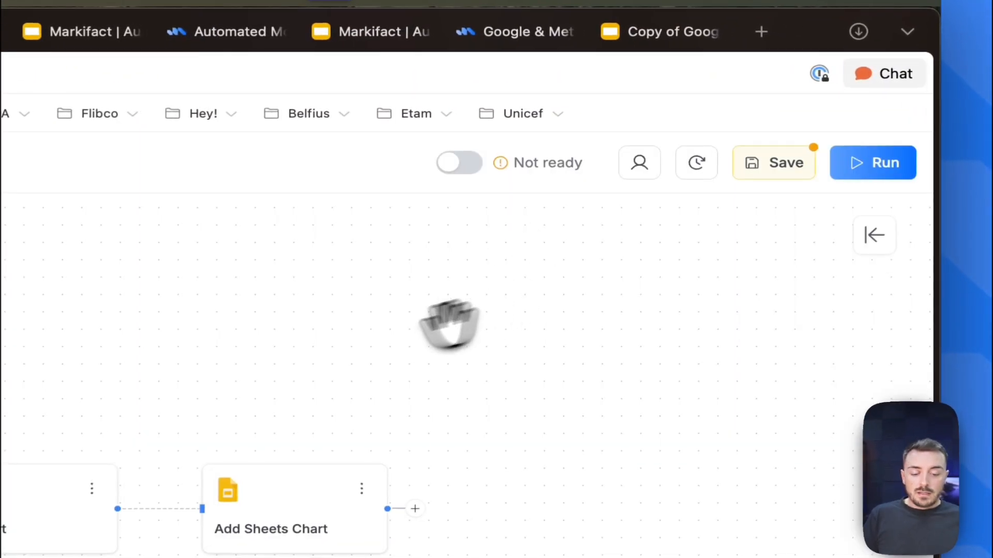
Save the Automated Reporting workflow with the Get Chart and Add Sheets Chart nodes in place.
{"action": "left_click_drag", "start_coordinate": [622, 211], "coordinate": [829, 197]}
{"action": "left_click_drag", "start_coordinate": [717, 323], "coordinate": [687, 307]}
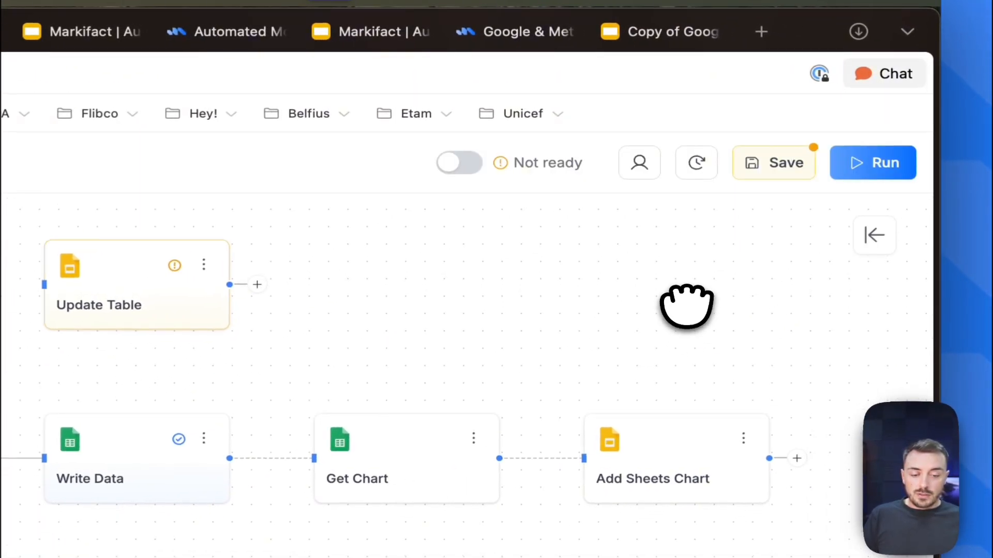
{"action": "left_click", "coordinate": [784, 163]}
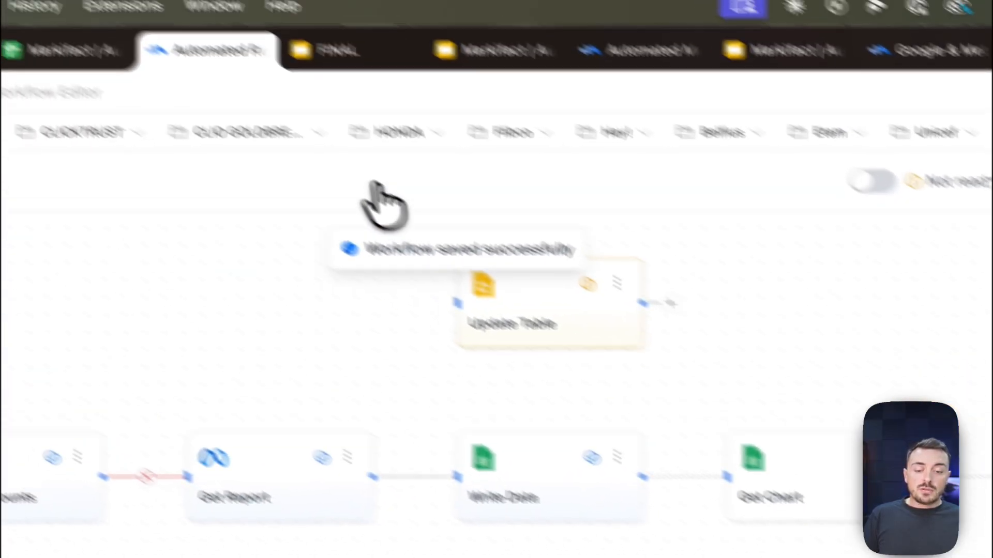
Glance at the FINAL presentation, then in the Markifact | Automated Report spreadsheet set clicks to 250 in C2 and 450 in C3.
{"action": "left_click", "coordinate": [397, 96]}
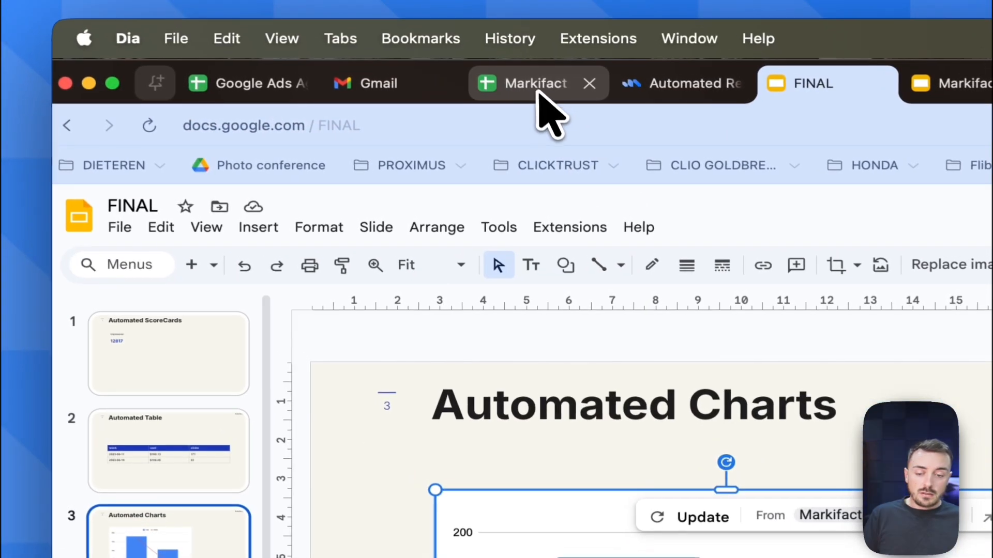
{"action": "left_click", "coordinate": [535, 88]}
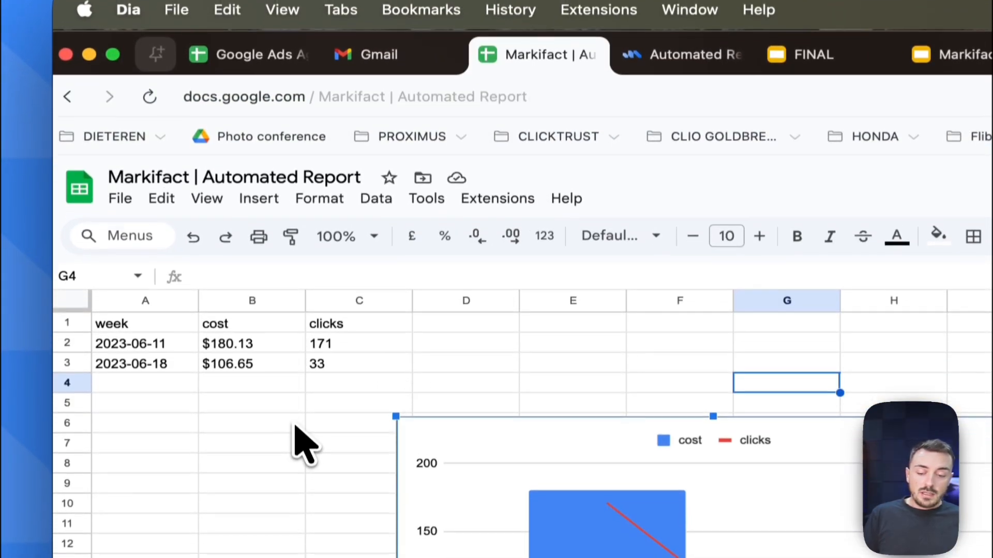
{"action": "left_click", "coordinate": [295, 453]}
{"action": "left_click", "coordinate": [341, 373]}
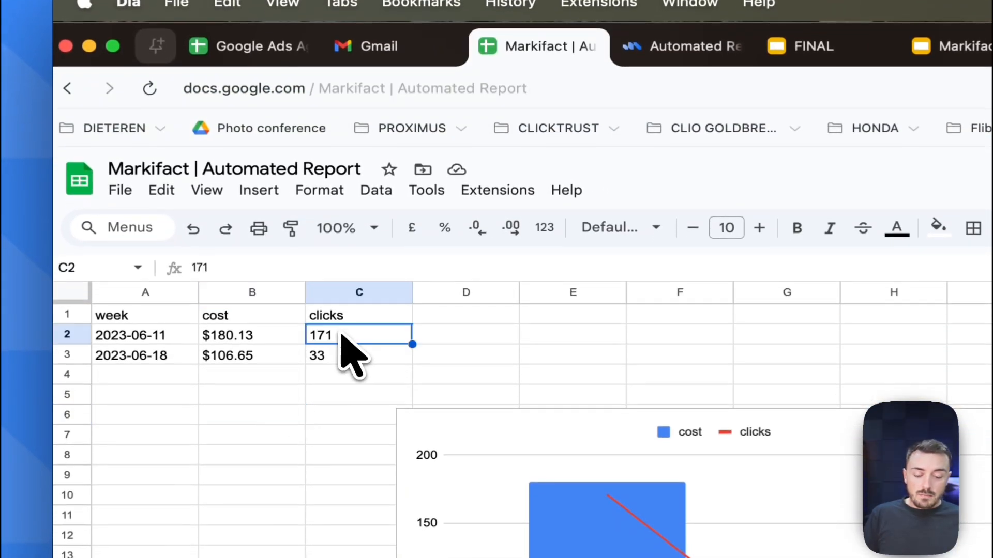
{"action": "type", "text": "250"}
{"action": "key", "text": "Return"}
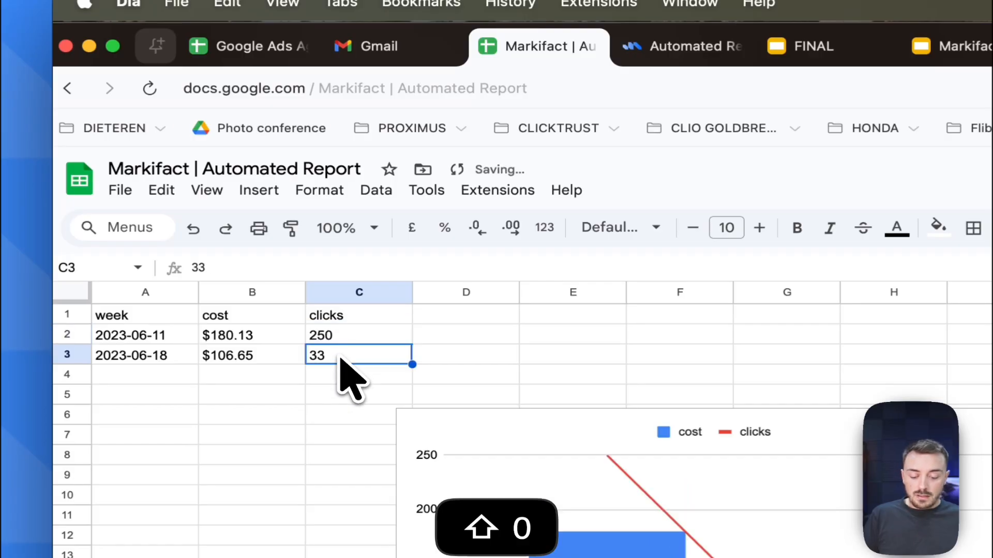
{"action": "type", "text": "450"}
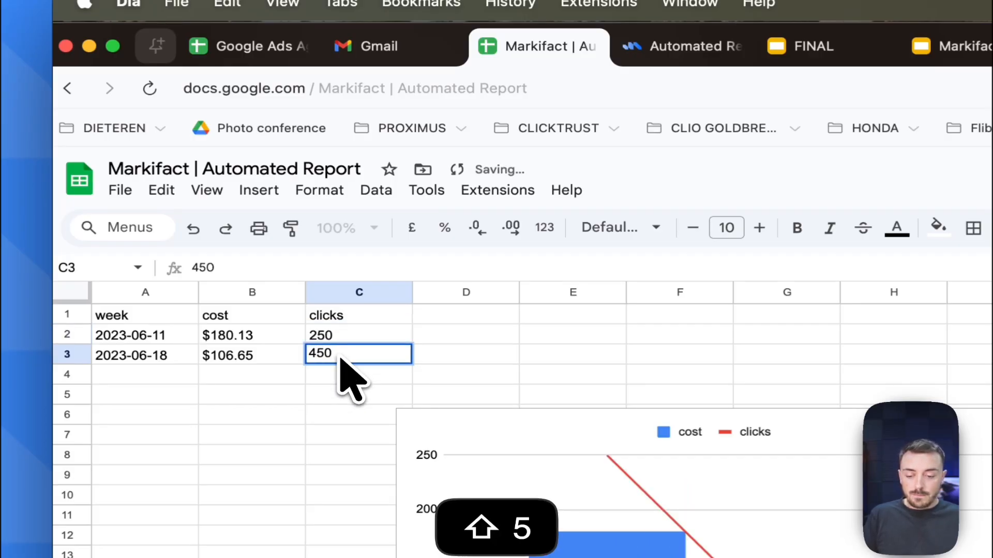
{"action": "key", "text": "Return"}
{"action": "left_click", "coordinate": [330, 353]}
{"action": "left_click", "coordinate": [327, 383]}
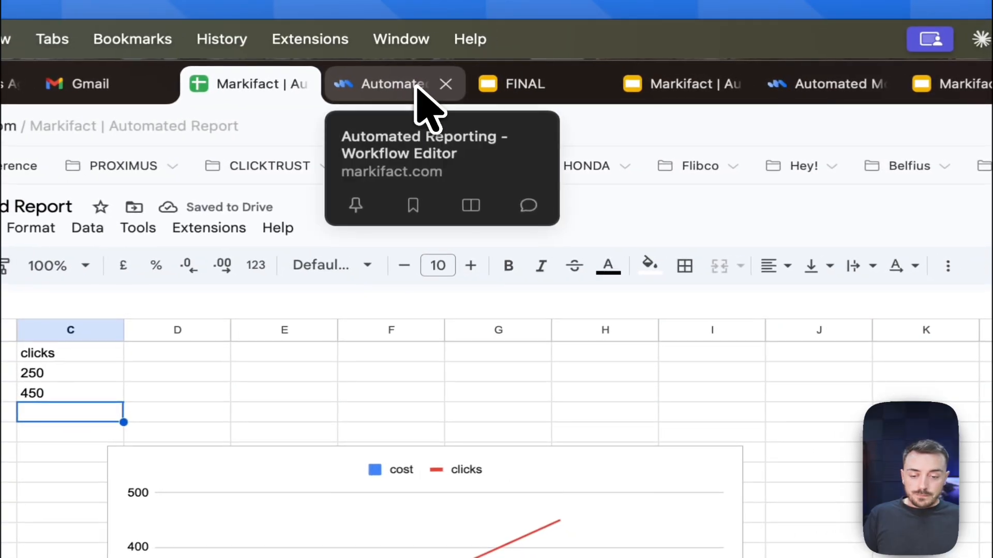
In the workflow editor, unlink Write Data from Get Chart and Run Manually from Select Accounts, and connect Run Manually directly to Get Chart.
{"action": "left_click", "coordinate": [416, 90]}
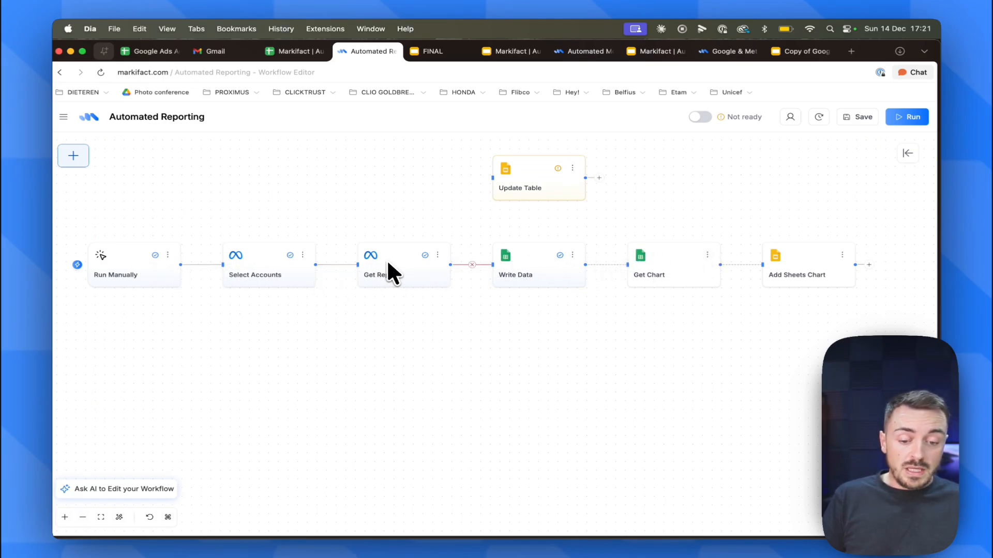
{"action": "left_click", "coordinate": [305, 51]}
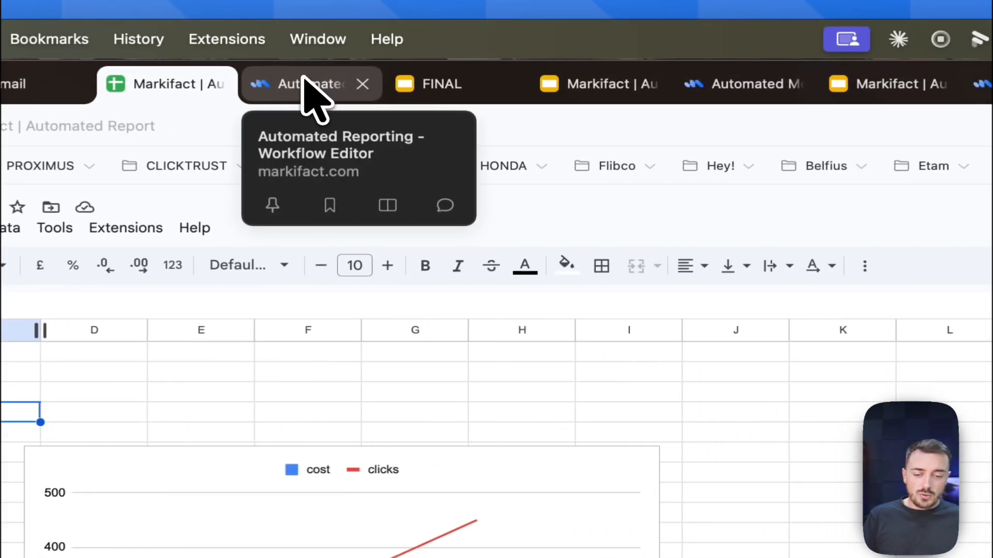
{"action": "left_click", "coordinate": [305, 85]}
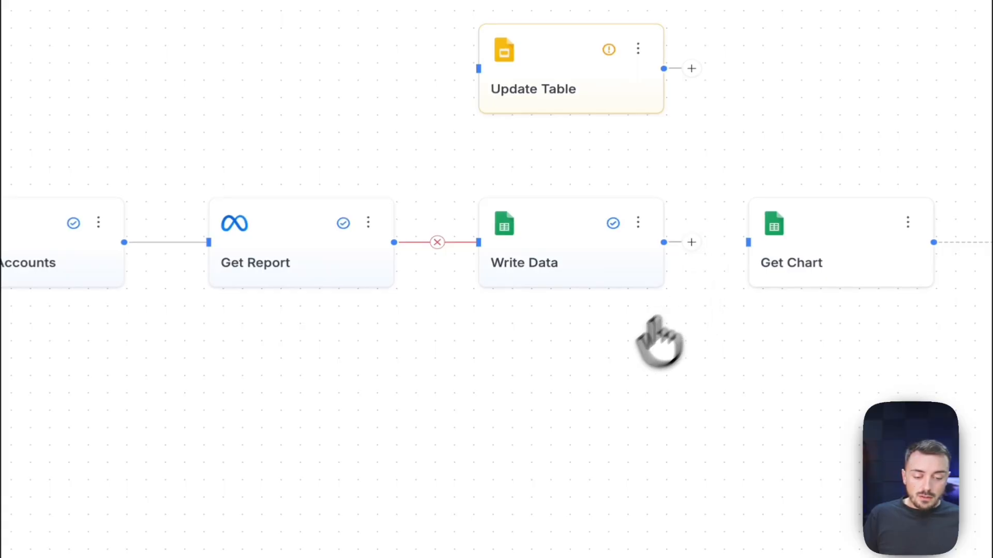
{"action": "left_click", "coordinate": [351, 210]}
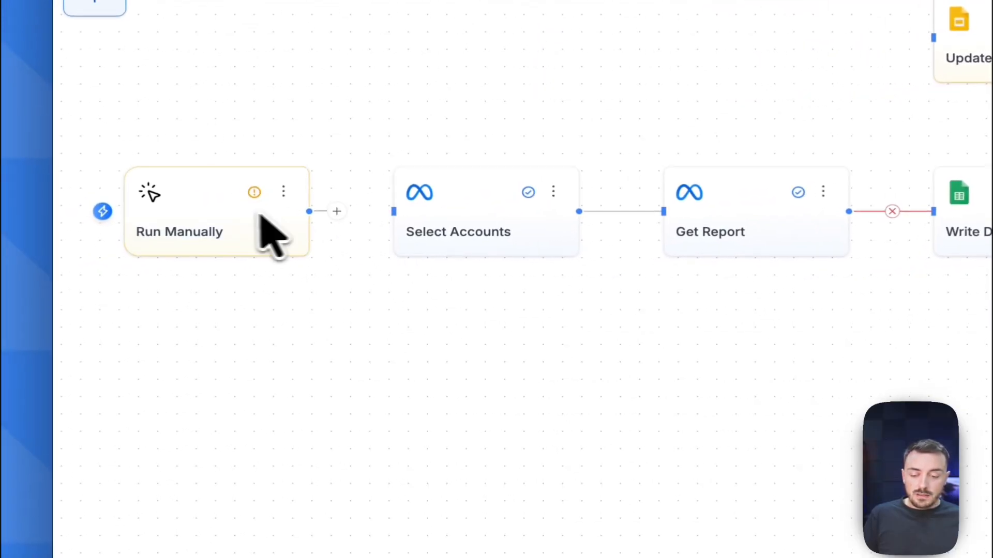
{"action": "left_click_drag", "start_coordinate": [261, 217], "coordinate": [672, 310]}
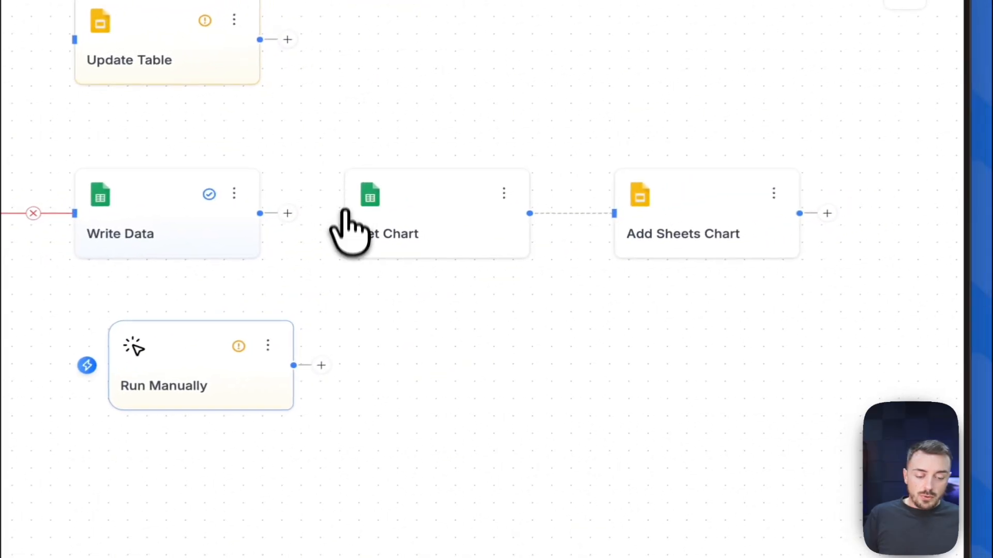
{"action": "left_click_drag", "start_coordinate": [345, 213], "coordinate": [301, 363]}
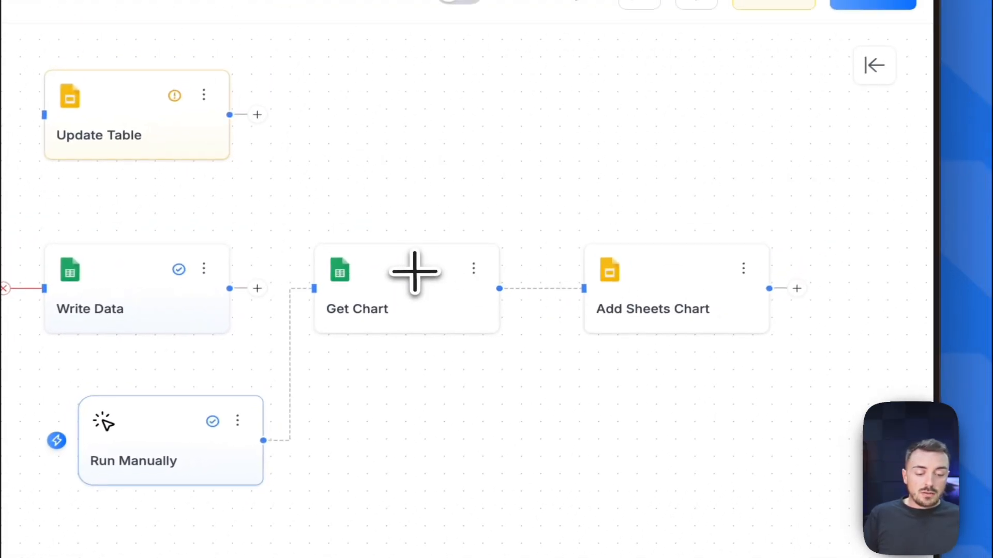
Compare the spreadsheet chart with the linked chart on the Automated Charts slide in FINAL, and return to the workflow editor.
{"action": "left_click", "coordinate": [405, 96]}
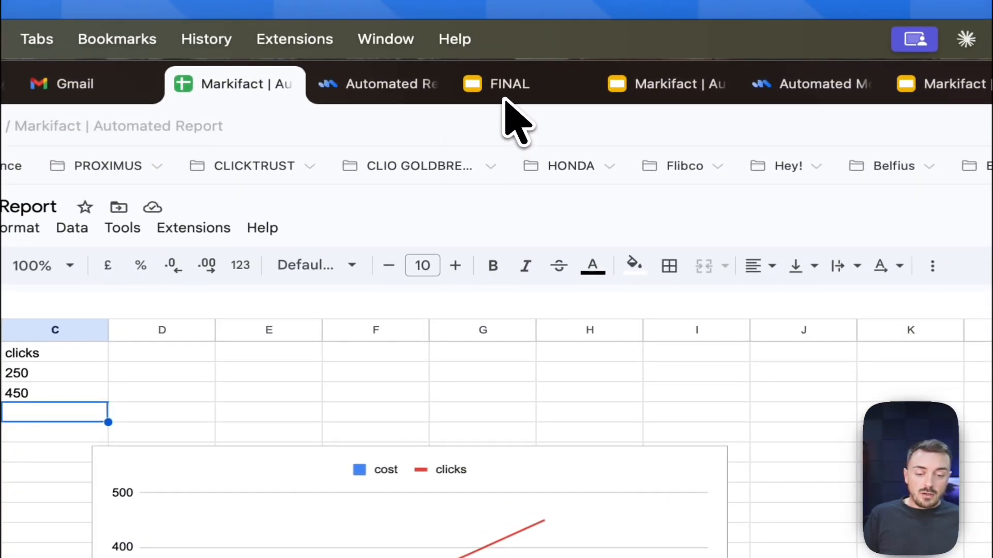
{"action": "left_click", "coordinate": [508, 101]}
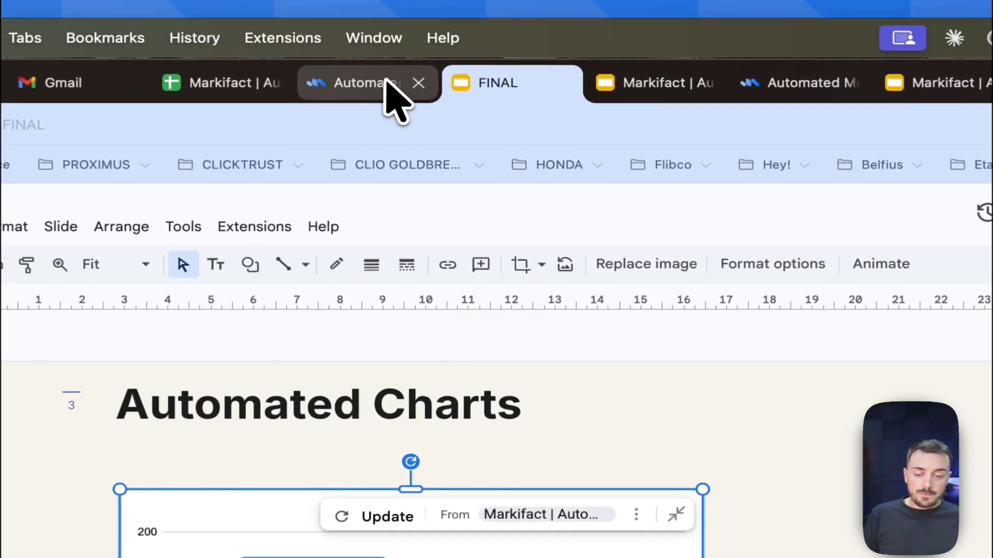
{"action": "left_click", "coordinate": [385, 86]}
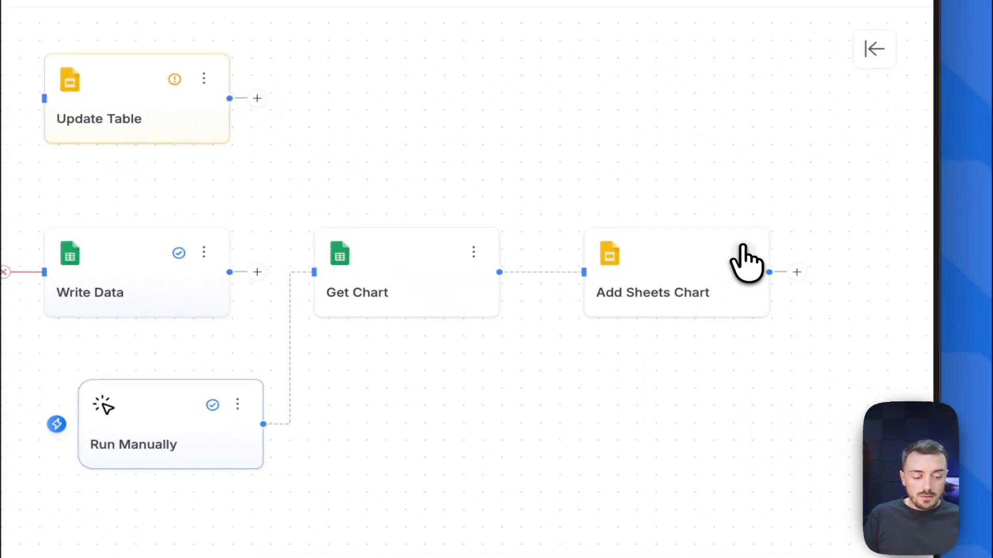
Run the shortened workflow through Add Sheets Chart, read that node's log output and check the chart in the FINAL presentation.
{"action": "left_click", "coordinate": [743, 253]}
{"action": "left_click", "coordinate": [762, 307]}
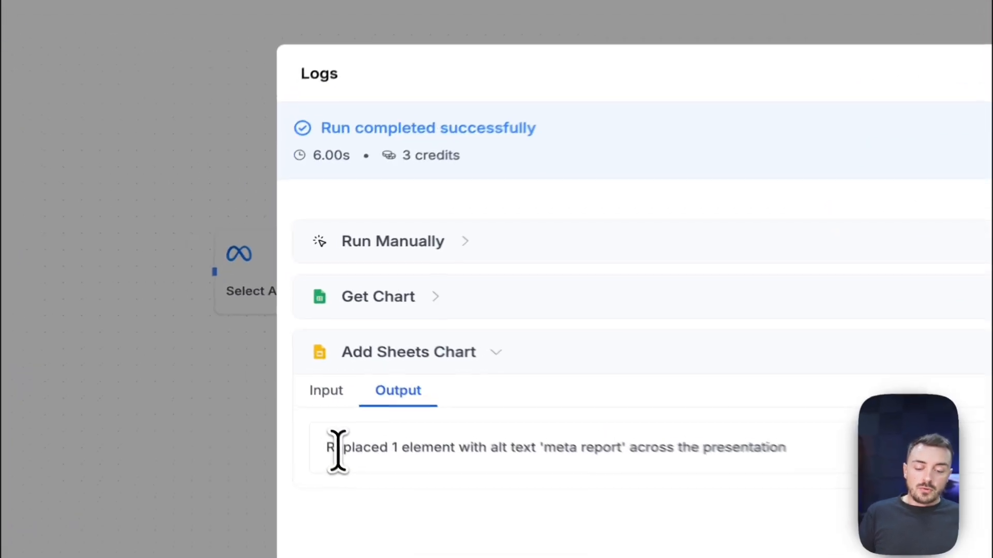
{"action": "left_click_drag", "start_coordinate": [287, 357], "coordinate": [413, 357]}
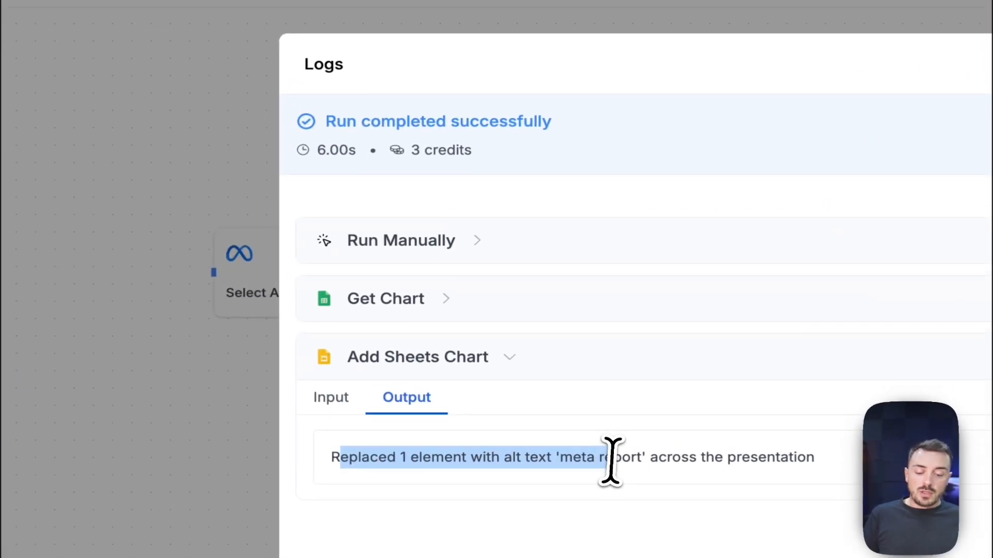
{"action": "left_click", "coordinate": [434, 54]}
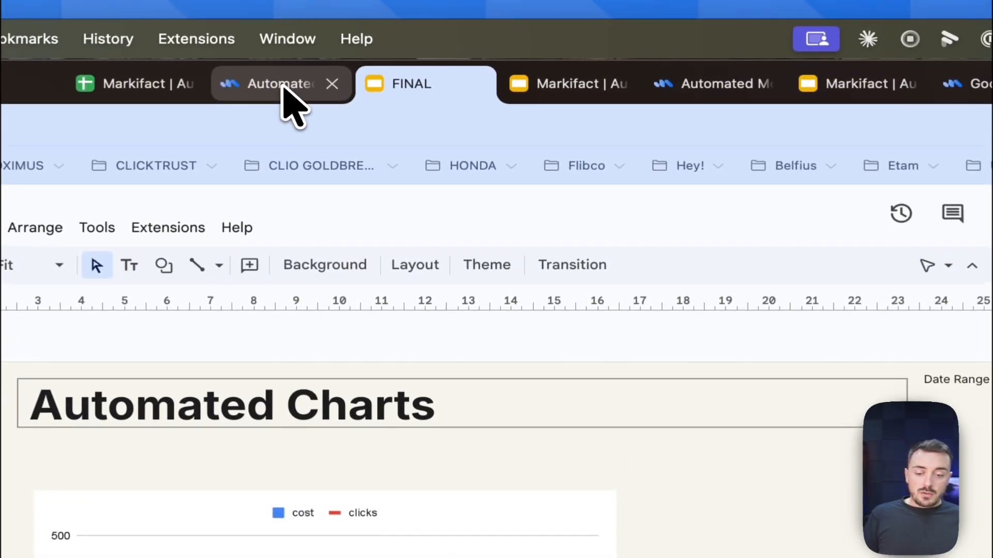
Close the workflow logs and restore the links from Run Manually to Select Accounts and from Write Data to Get Chart.
{"action": "left_click", "coordinate": [296, 43]}
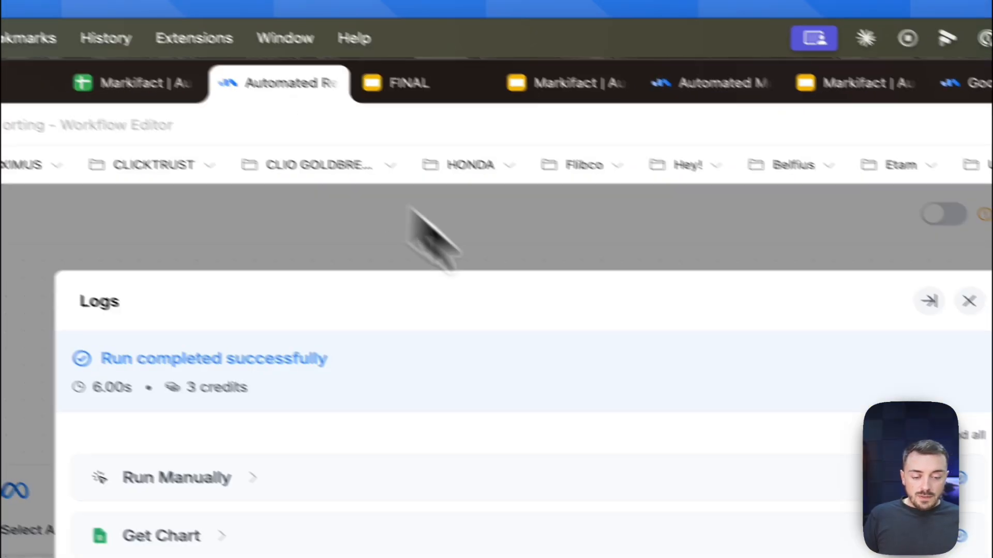
{"action": "left_click", "coordinate": [982, 259]}
{"action": "left_click_drag", "start_coordinate": [627, 204], "coordinate": [688, 165]}
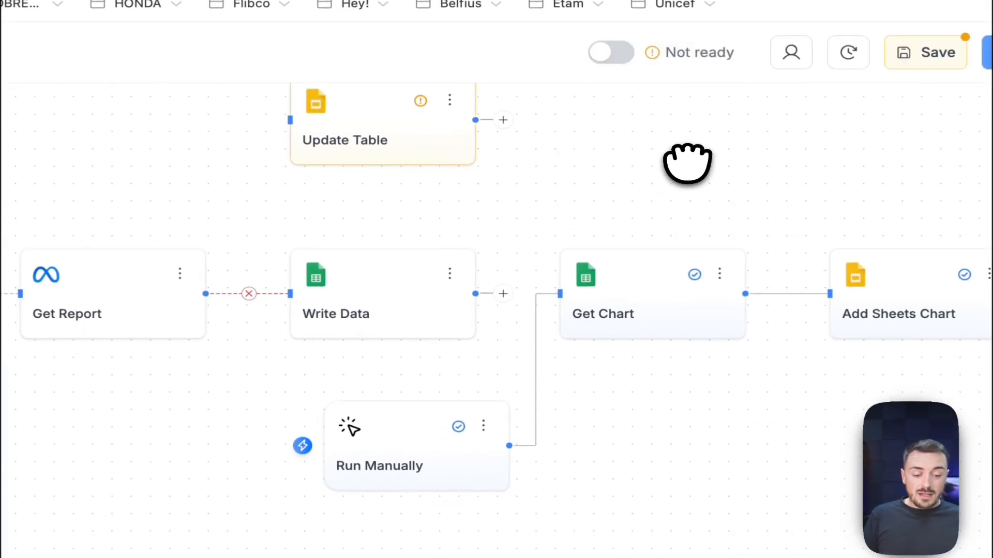
{"action": "mouse_move", "coordinate": [537, 356]}
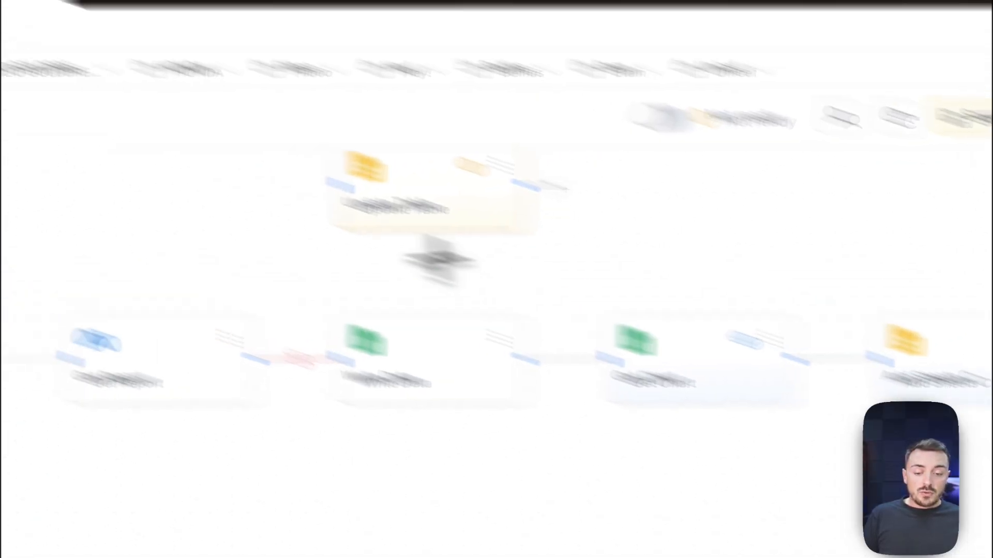
Review the spreadsheet's click values and the Automated Charts slide before a full run, and return to the workflow editor.
{"action": "left_click", "coordinate": [501, 91]}
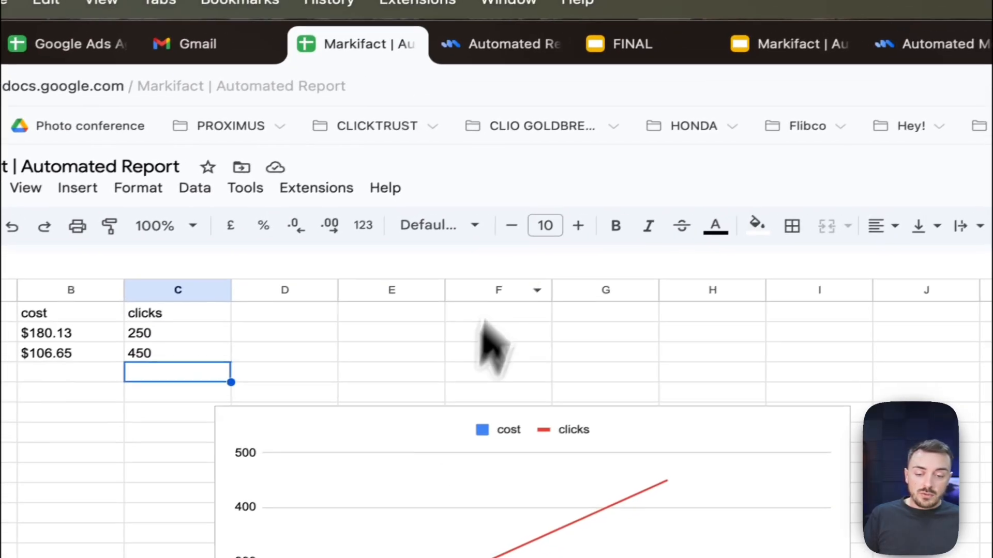
{"action": "left_click", "coordinate": [618, 47]}
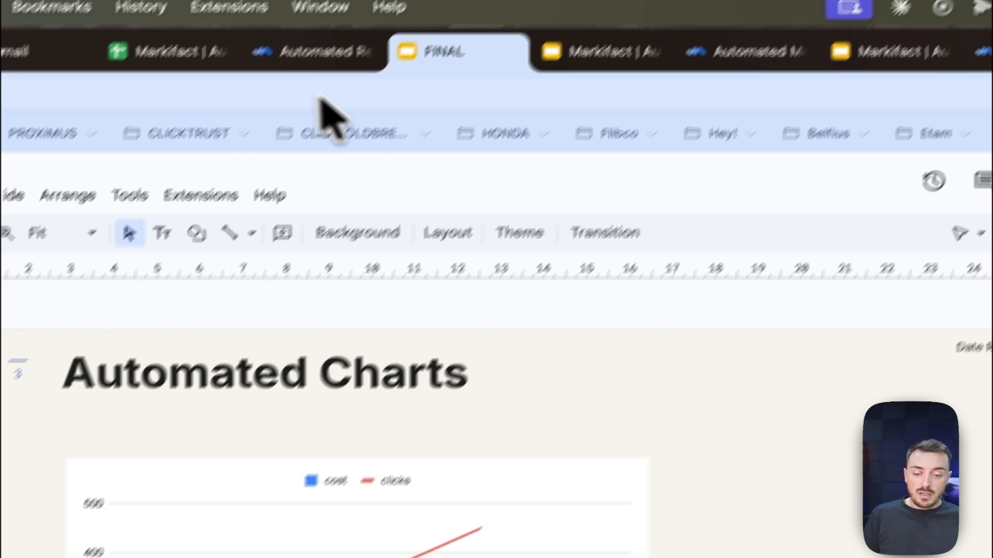
{"action": "left_click", "coordinate": [279, 91]}
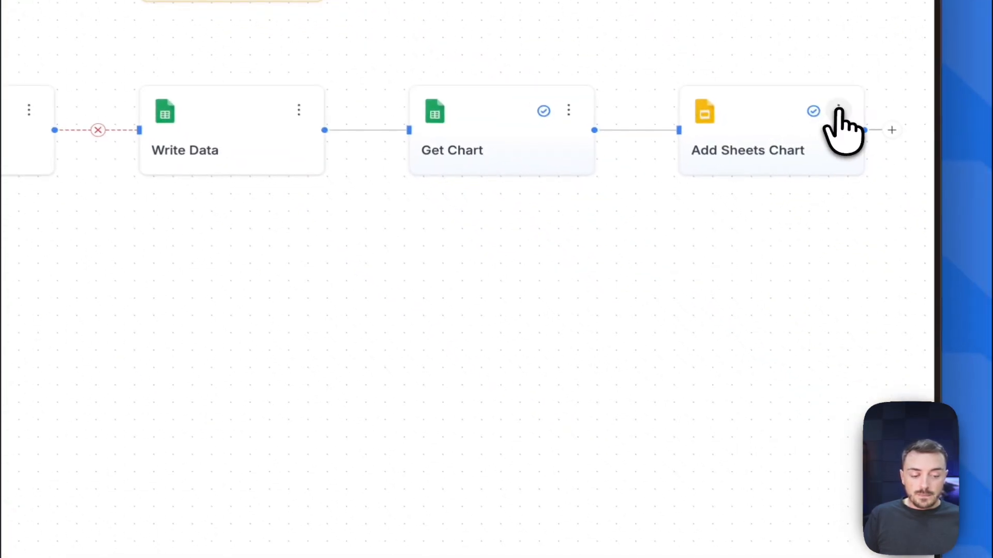
Run the full workflow through Add Sheets Chart and check the rewritten spreadsheet data, the logs and the chart in FINAL.
{"action": "left_click", "coordinate": [838, 110]}
{"action": "left_click", "coordinate": [850, 171]}
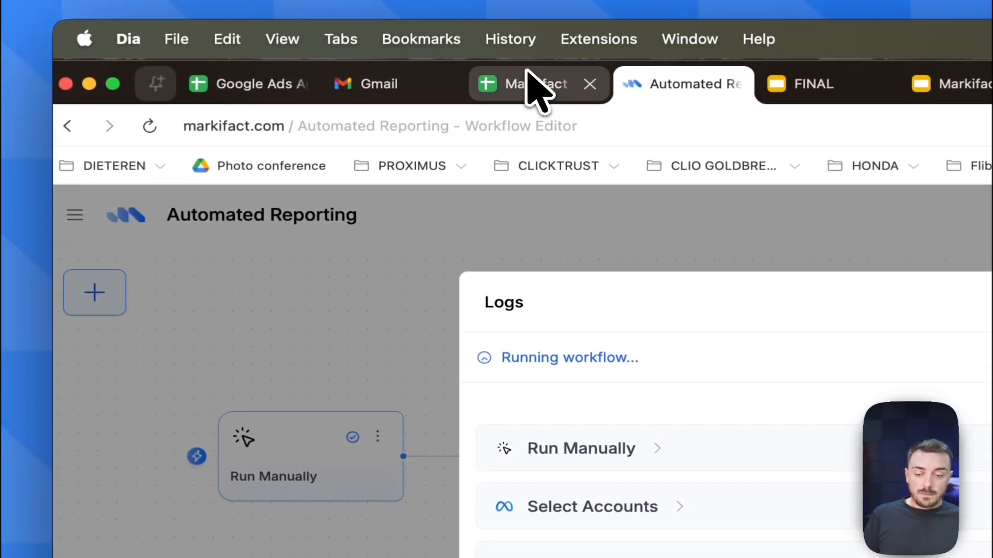
{"action": "left_click", "coordinate": [530, 83]}
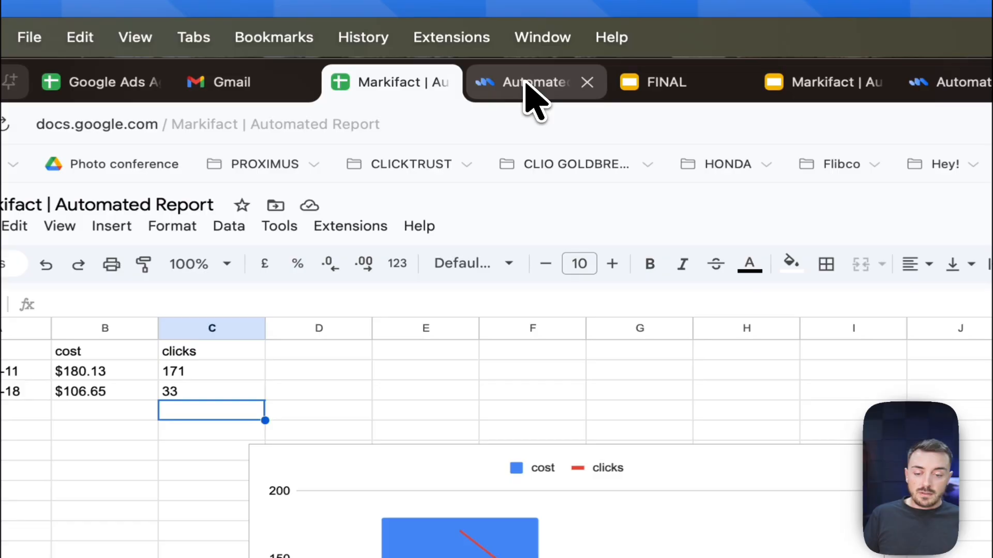
{"action": "left_click", "coordinate": [526, 83]}
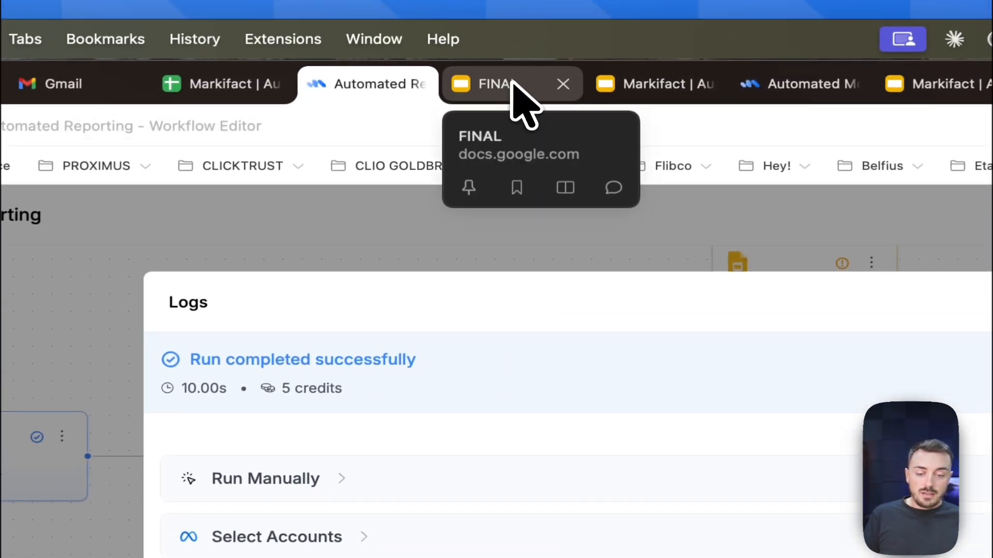
{"action": "left_click", "coordinate": [510, 92]}
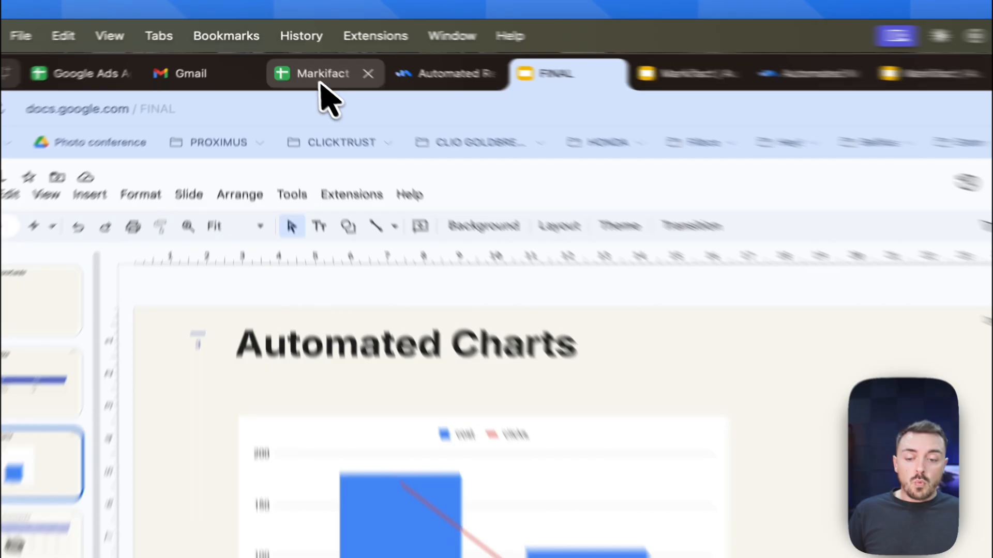
Open the chart editor for the spreadsheet's cost and clicks chart and view the chart type options.
{"action": "left_click", "coordinate": [292, 51]}
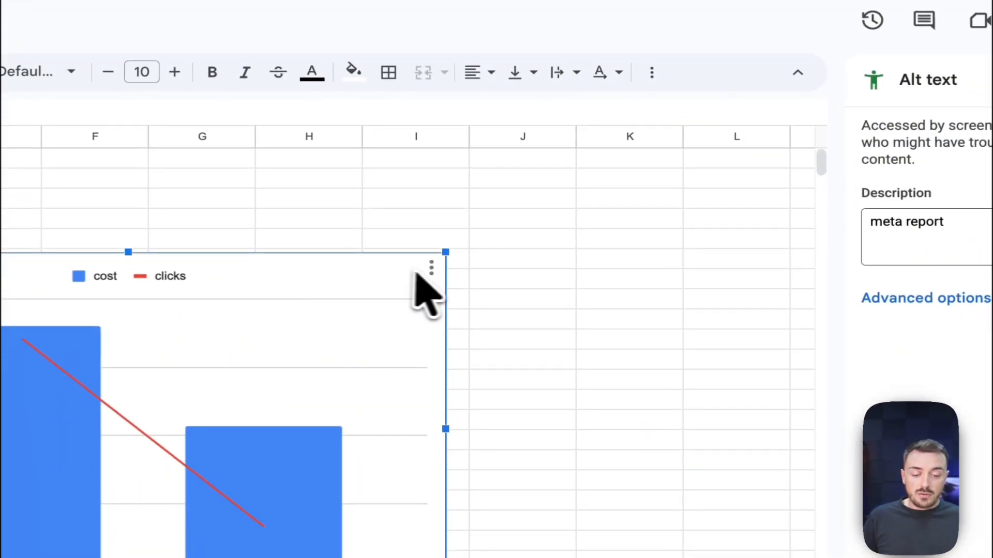
{"action": "left_click", "coordinate": [518, 310]}
{"action": "left_click", "coordinate": [458, 297]}
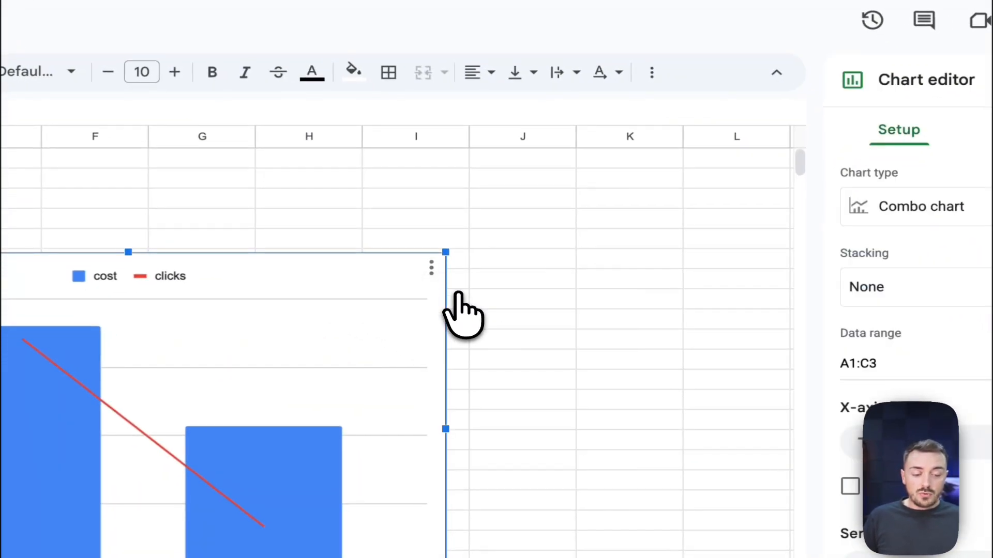
{"action": "left_click", "coordinate": [923, 208]}
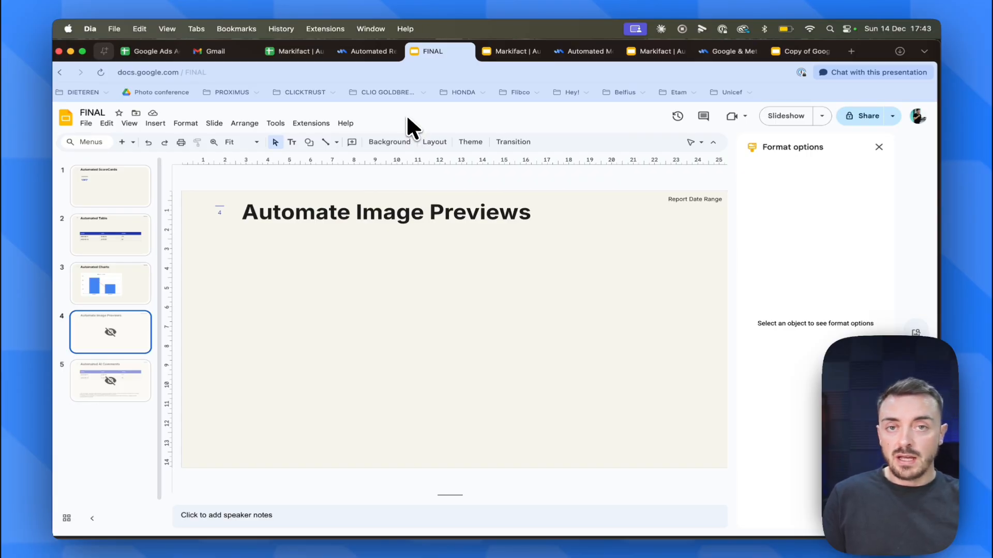
Switch back to the Automated Reporting workflow in Markifact and disconnect Write Data from Get Report.
{"action": "left_click", "coordinate": [370, 51]}
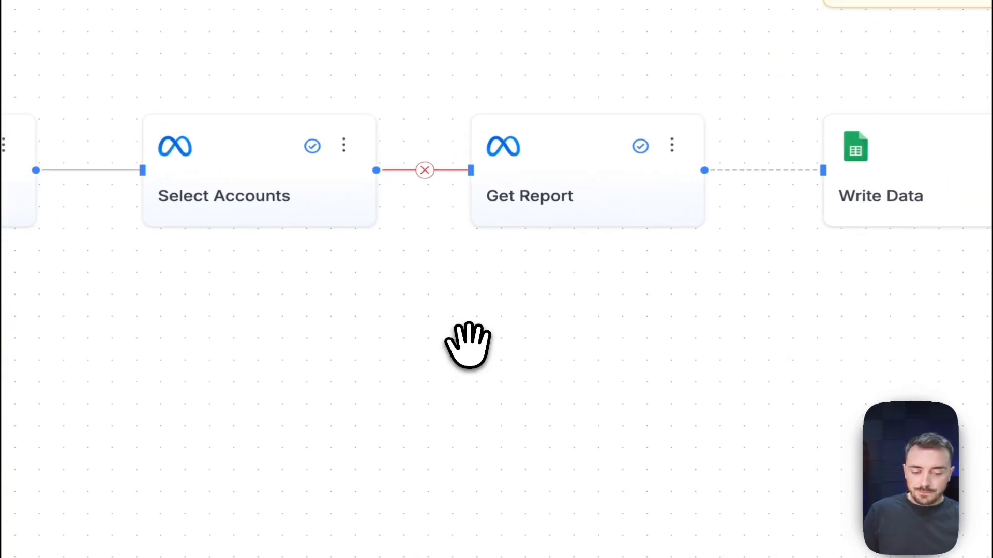
{"action": "left_click_drag", "start_coordinate": [469, 346], "coordinate": [477, 412]}
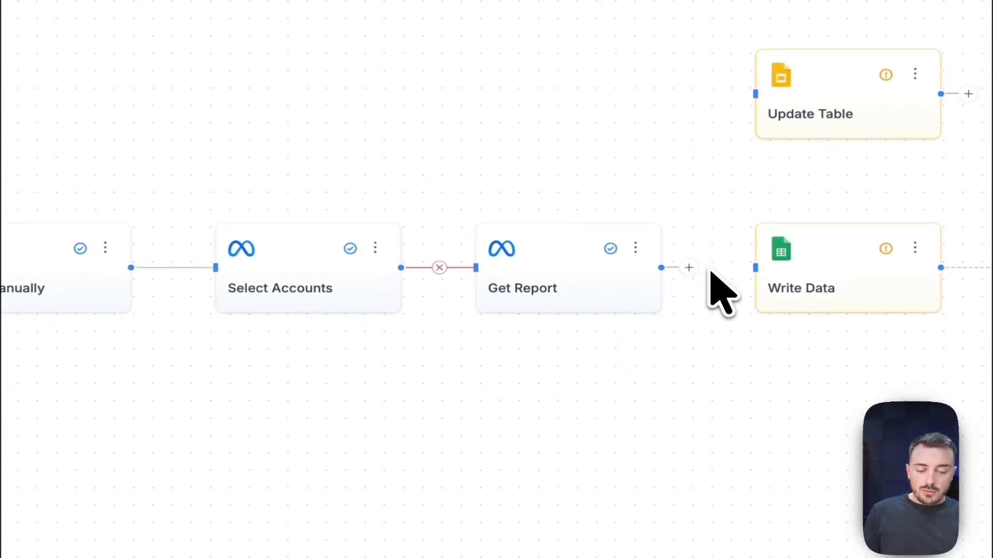
Move the trigger, Select Accounts and Get Report nodes together to a free row below the Write Data node.
{"action": "left_click_drag", "start_coordinate": [204, 202], "coordinate": [627, 343]}
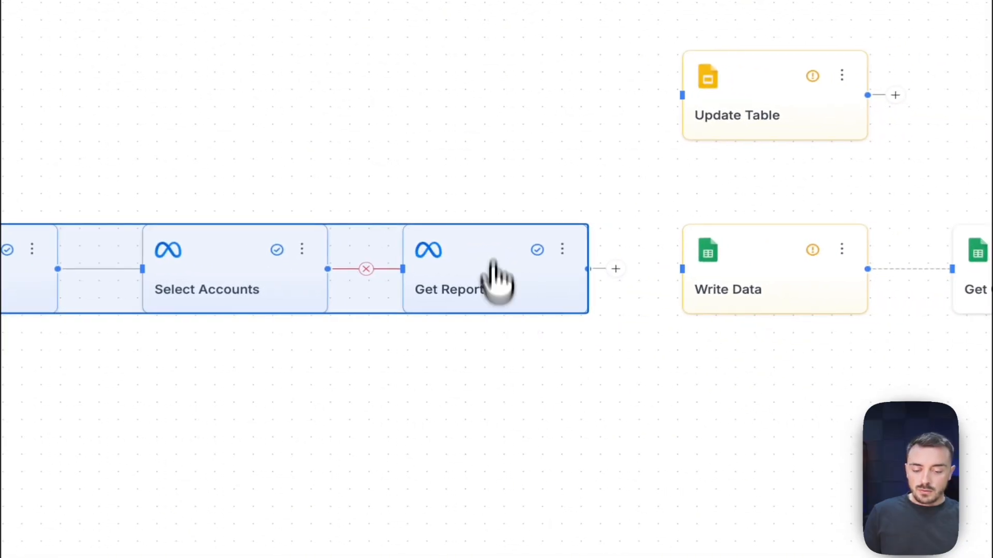
{"action": "left_click_drag", "start_coordinate": [496, 282], "coordinate": [492, 429]}
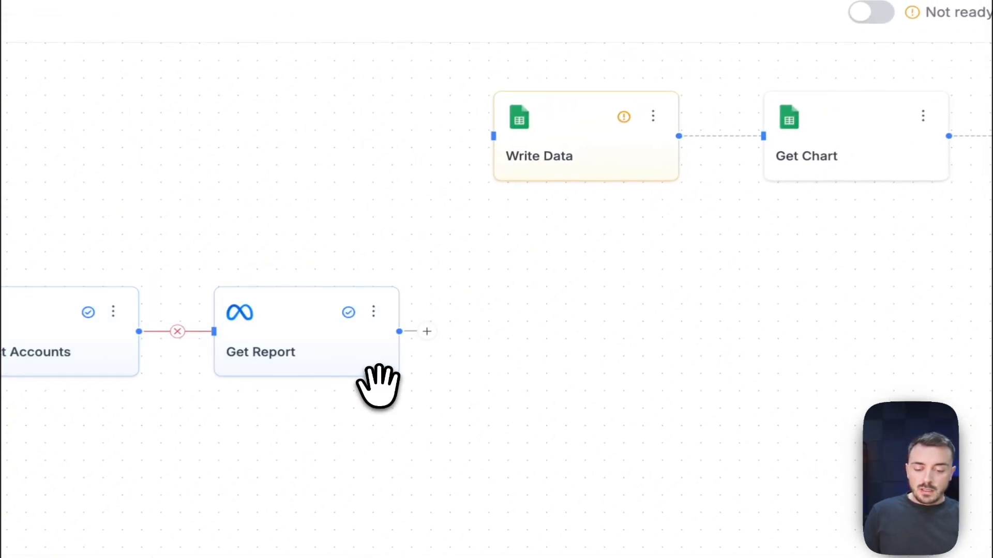
{"action": "left_click", "coordinate": [379, 386]}
Set Get Report to return the Cost metric with Account ID and Ad ID as dimensions.
{"action": "left_click", "coordinate": [287, 317]}
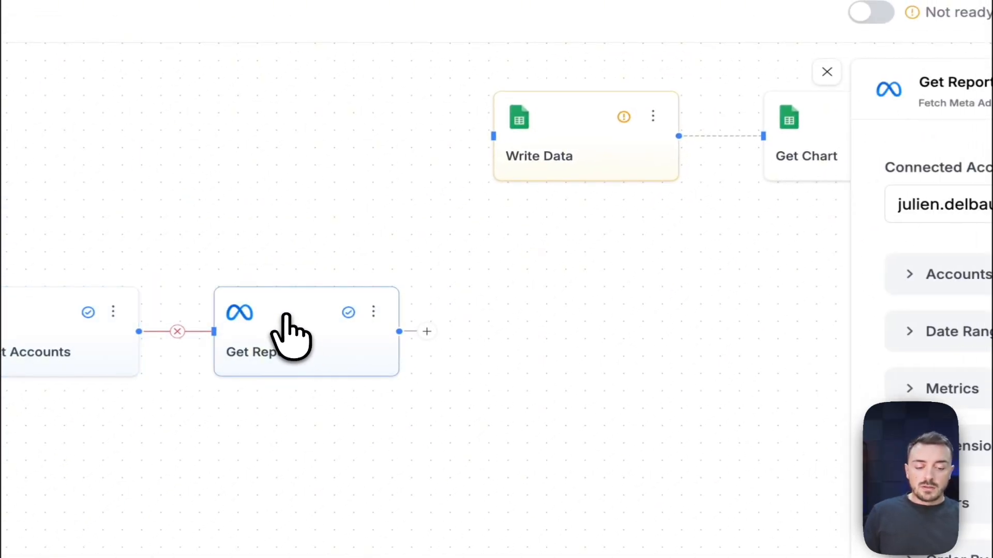
{"action": "left_click", "coordinate": [914, 387]}
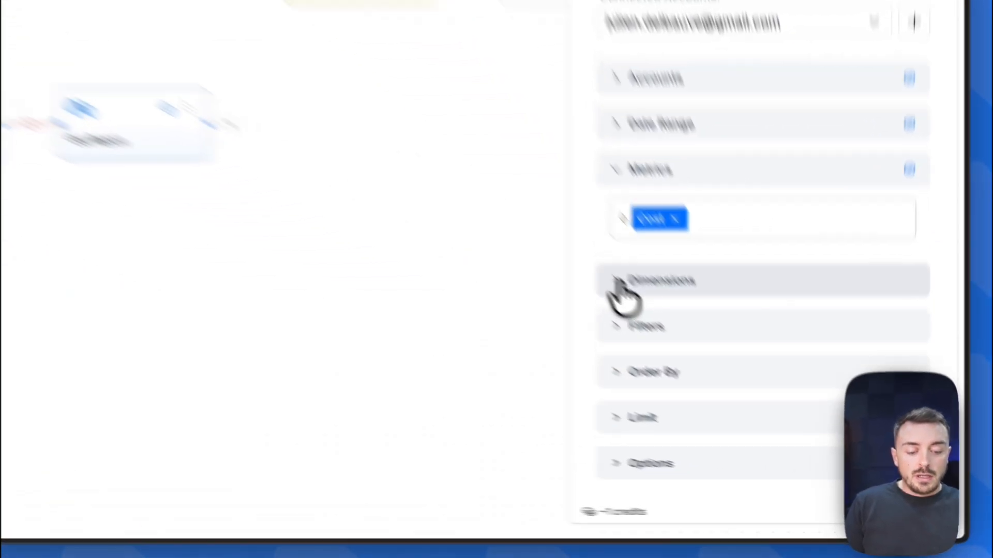
{"action": "left_click", "coordinate": [728, 376]}
{"action": "left_click", "coordinate": [739, 404]}
{"action": "scroll", "coordinate": [587, 287], "scroll_direction": "down", "scroll_amount": 2}
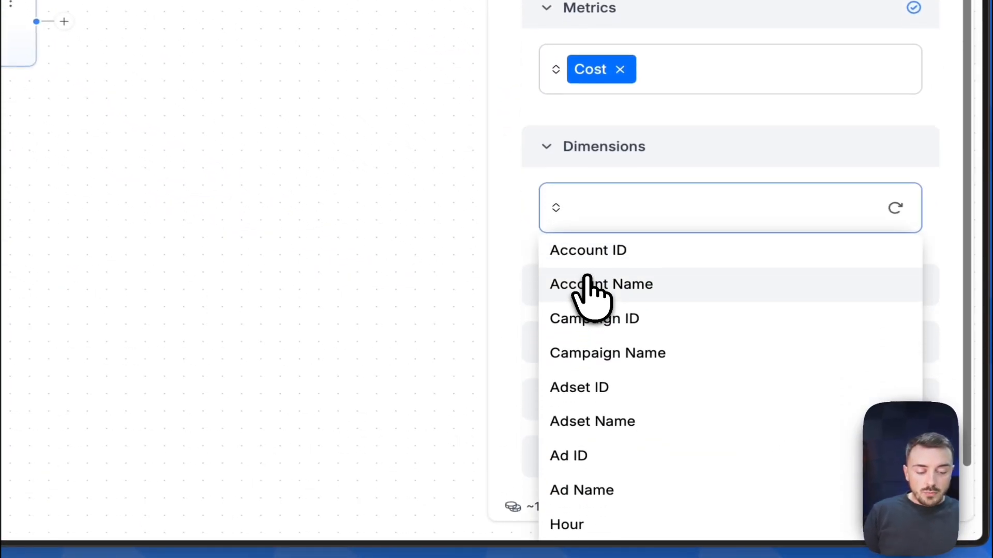
{"action": "left_click", "coordinate": [604, 242]}
{"action": "left_click", "coordinate": [583, 409]}
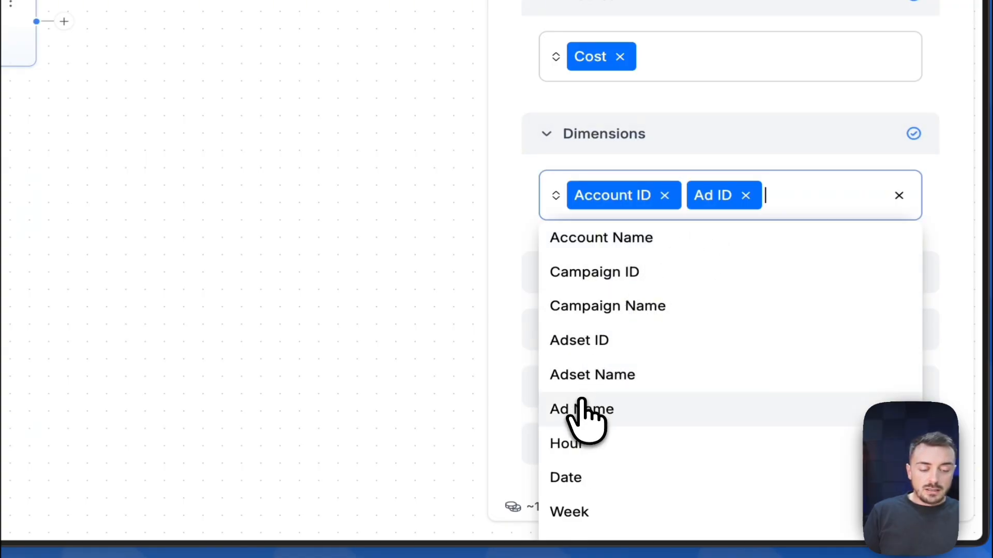
{"action": "left_click", "coordinate": [512, 137]}
{"action": "scroll", "coordinate": [515, 165], "scroll_direction": "down", "scroll_amount": 1}
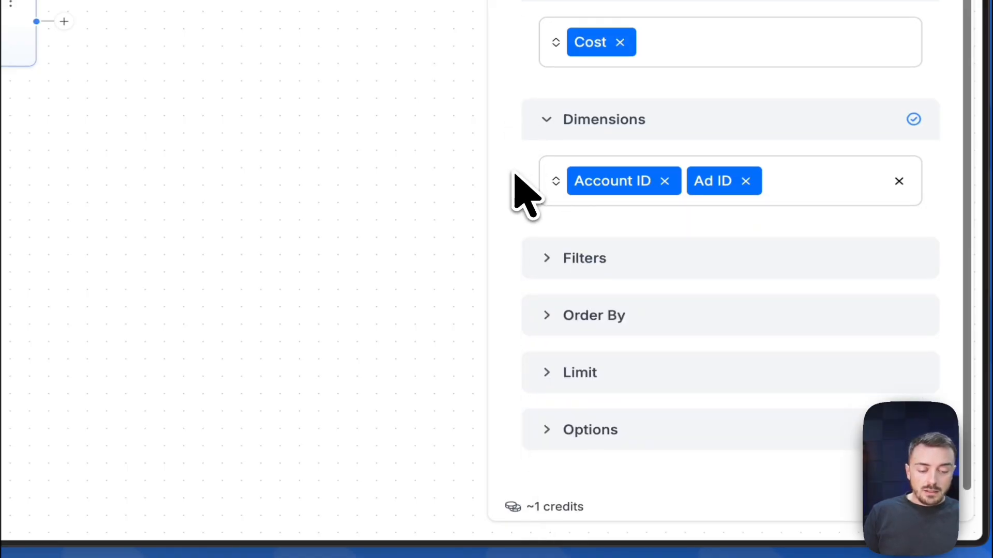
Limit the Get Report output to 1 row and close the node's settings.
{"action": "left_click", "coordinate": [543, 375]}
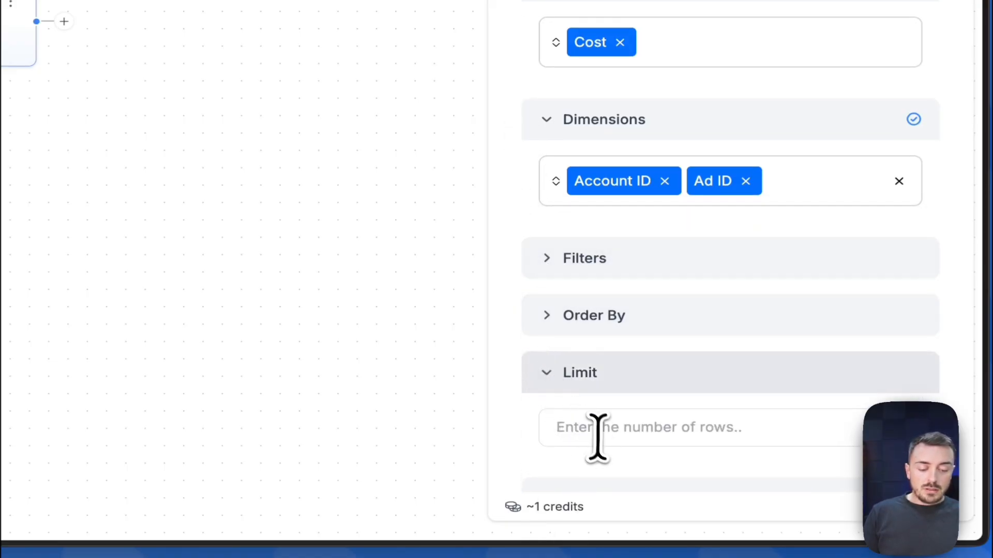
{"action": "left_click", "coordinate": [600, 437]}
{"action": "type", "text": "1"}
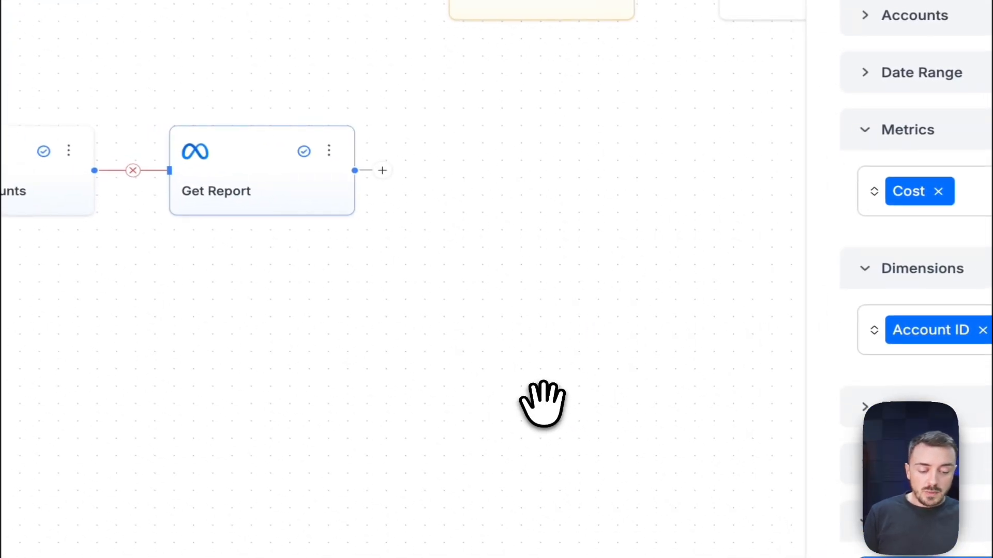
{"action": "left_click_drag", "start_coordinate": [576, 376], "coordinate": [634, 388]}
{"action": "left_click", "coordinate": [473, 220]}
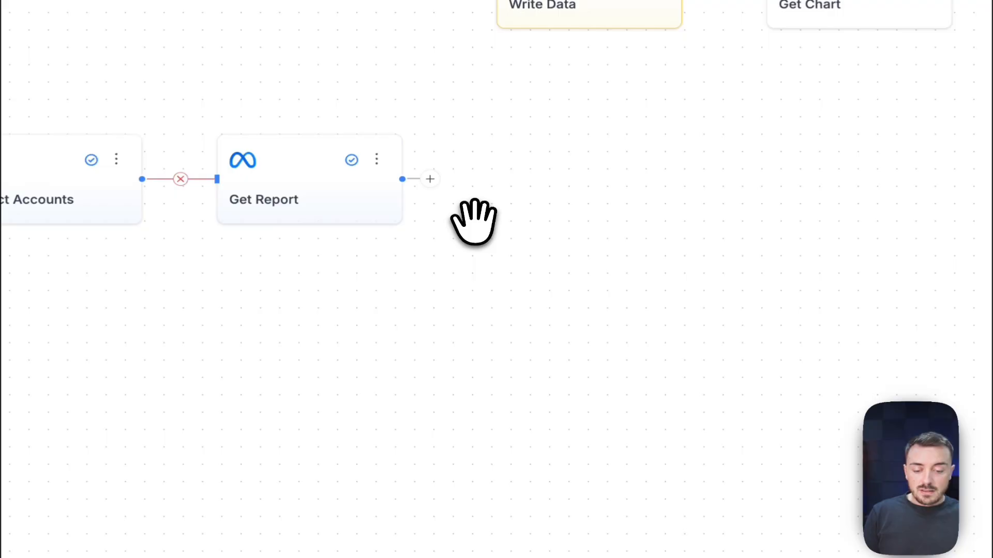
Search for "generate" and connect a Meta Ads Generate Ad Previews node after Get Report.
{"action": "left_click", "coordinate": [431, 179]}
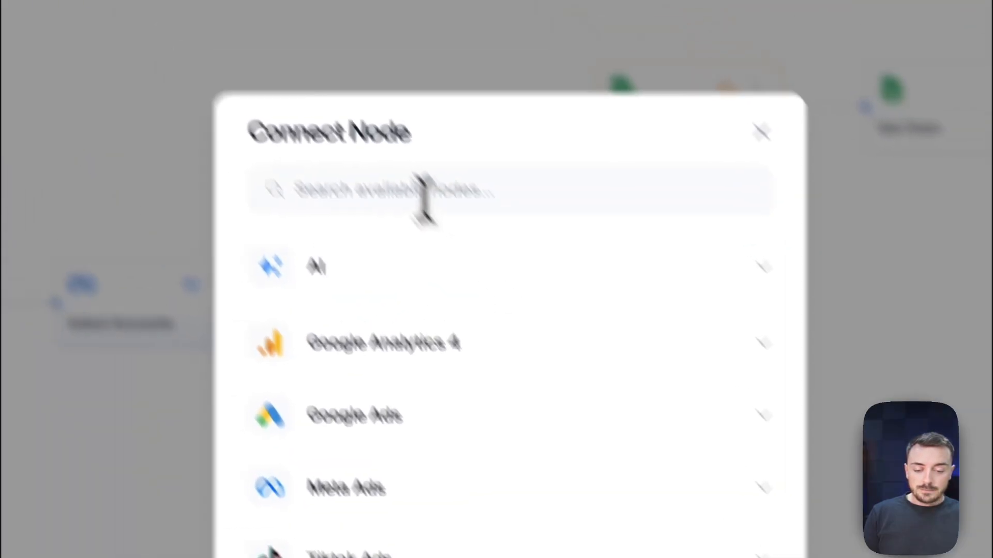
{"action": "left_click", "coordinate": [309, 66]}
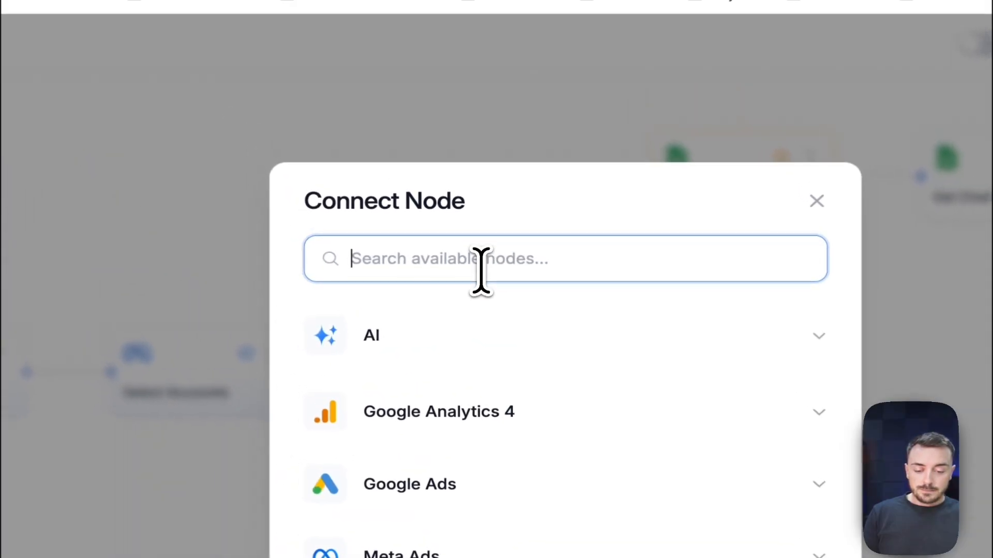
{"action": "type", "text": "generate"}
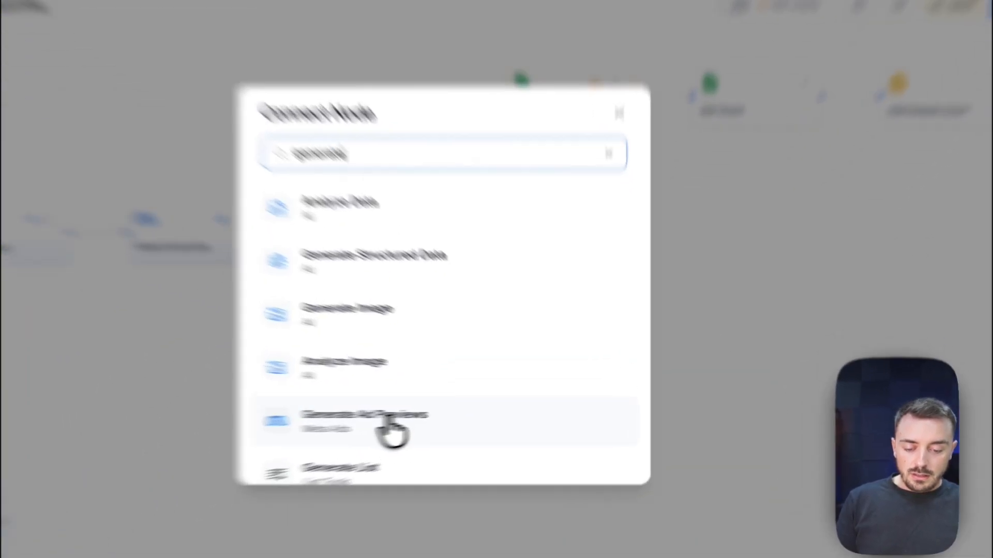
{"action": "left_click", "coordinate": [391, 416]}
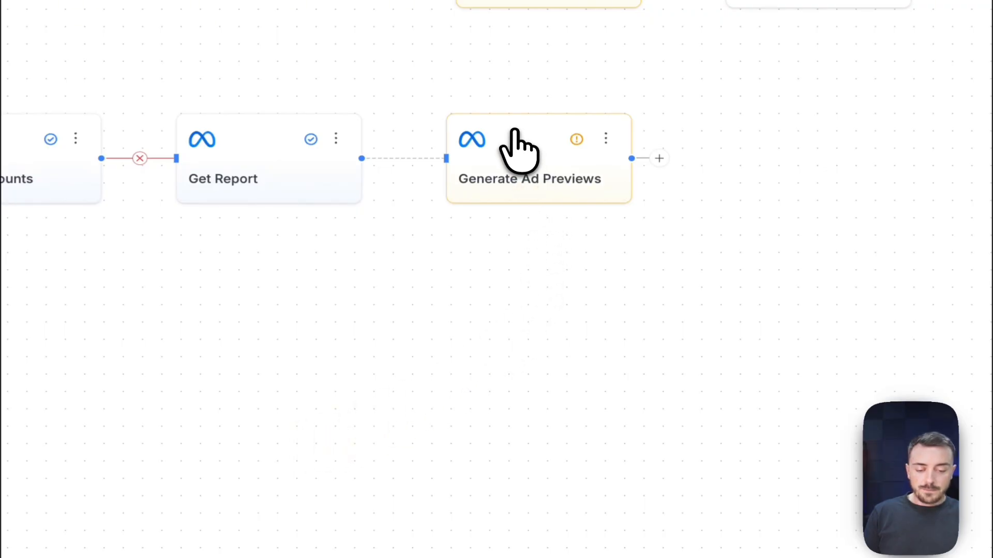
Switch the Account field of Generate Ad Previews to a dynamic value and insert accountId from Get Report.
{"action": "left_click", "coordinate": [517, 150]}
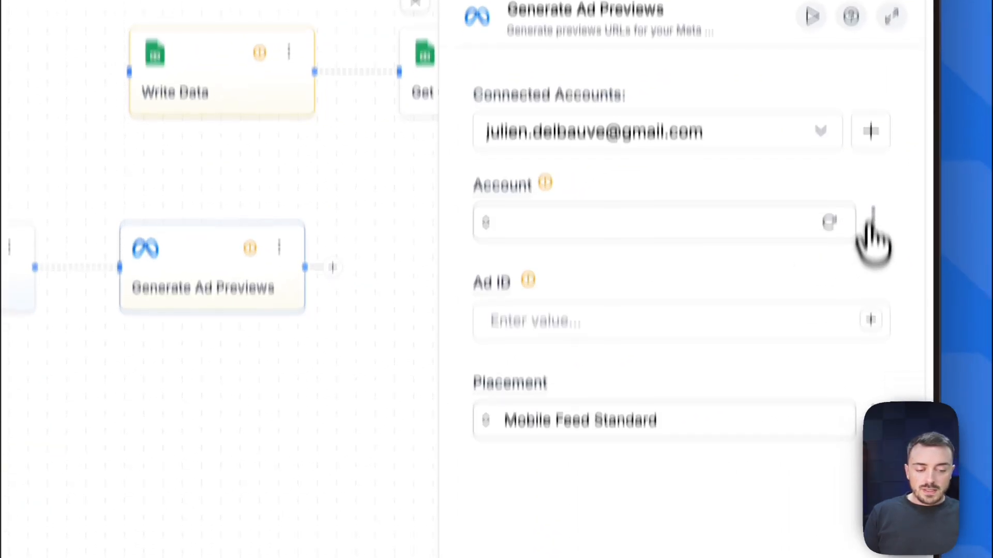
{"action": "left_click", "coordinate": [873, 220]}
{"action": "left_click", "coordinate": [801, 334]}
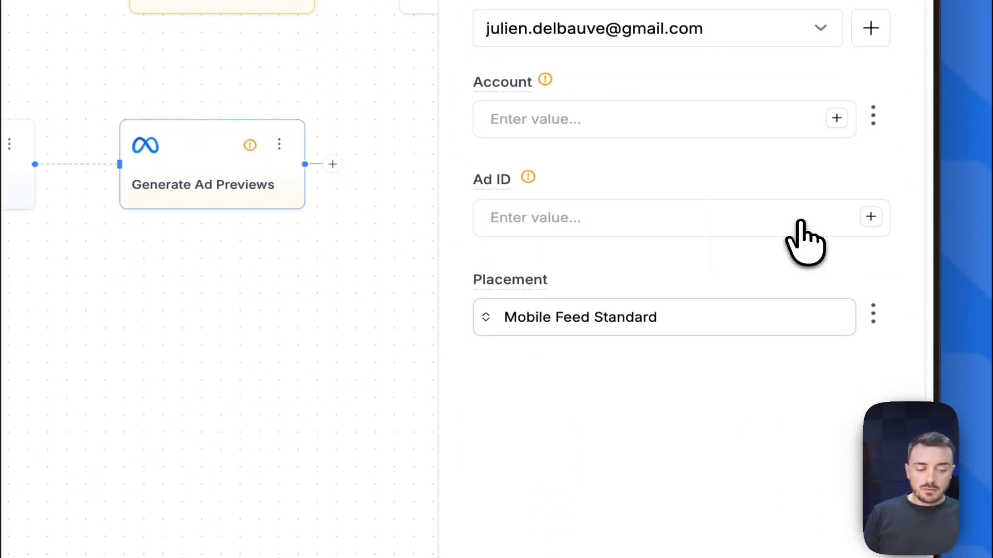
{"action": "left_click", "coordinate": [836, 118]}
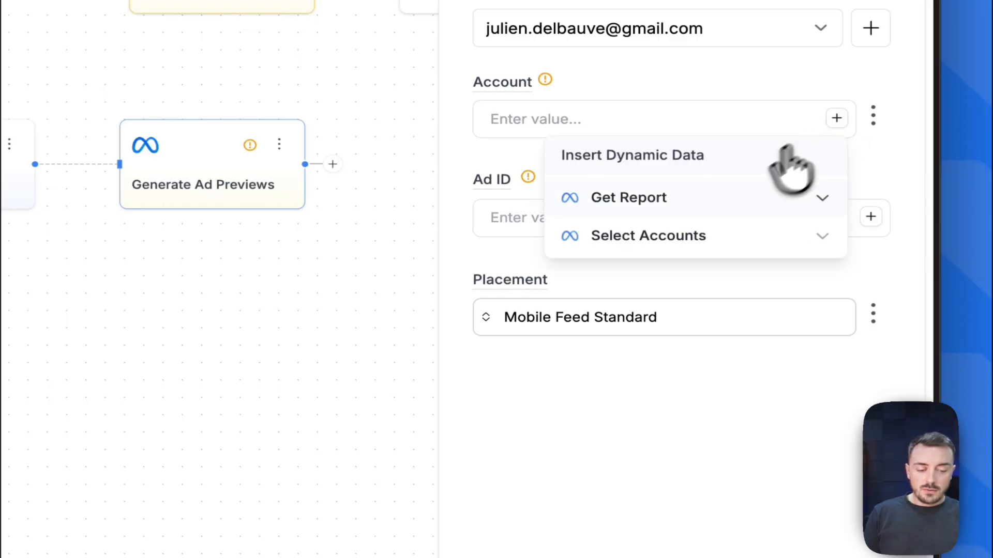
{"action": "left_click", "coordinate": [688, 212]}
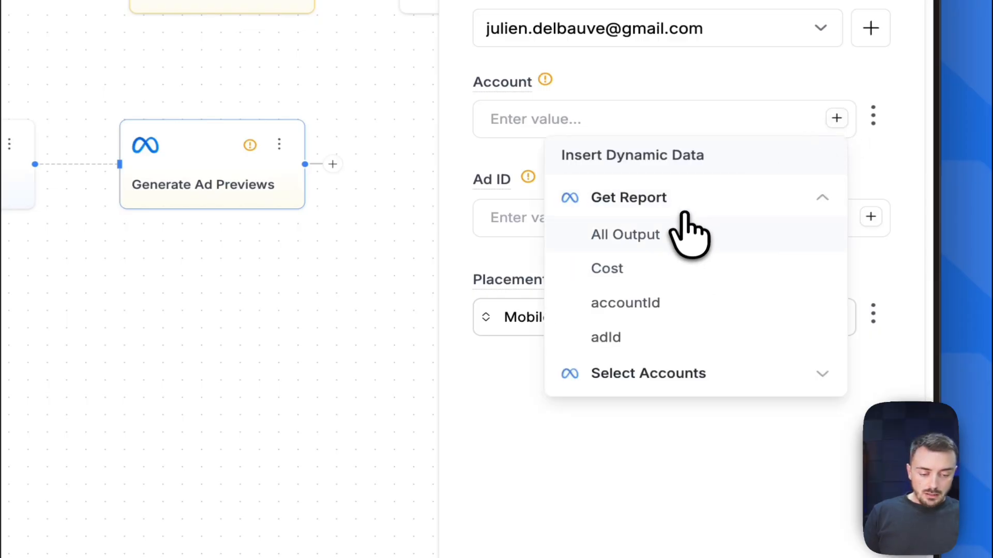
{"action": "left_click", "coordinate": [661, 306]}
Insert Get Report's adId as the Ad ID of Generate Ad Previews.
{"action": "left_click", "coordinate": [612, 226]}
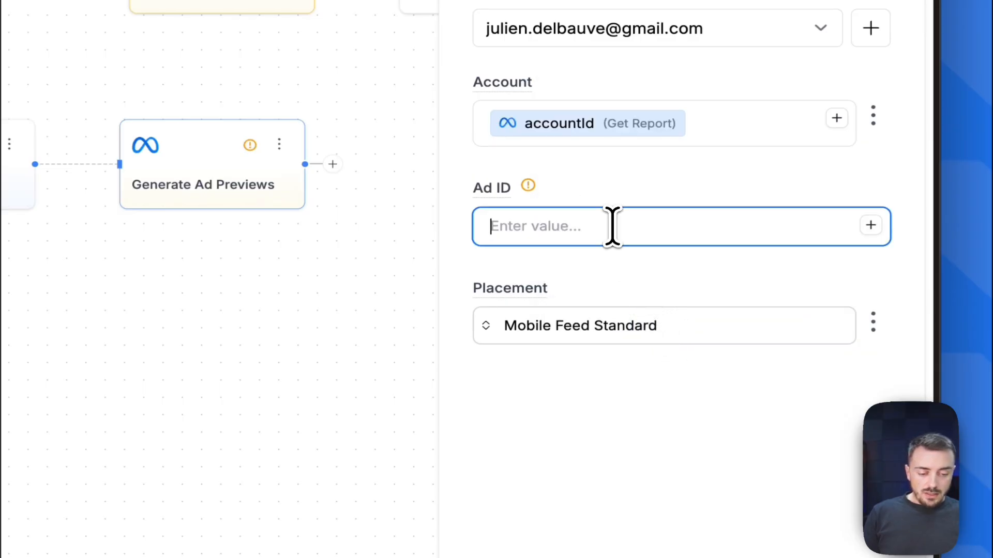
{"action": "left_click", "coordinate": [870, 226]}
{"action": "left_click", "coordinate": [849, 305]}
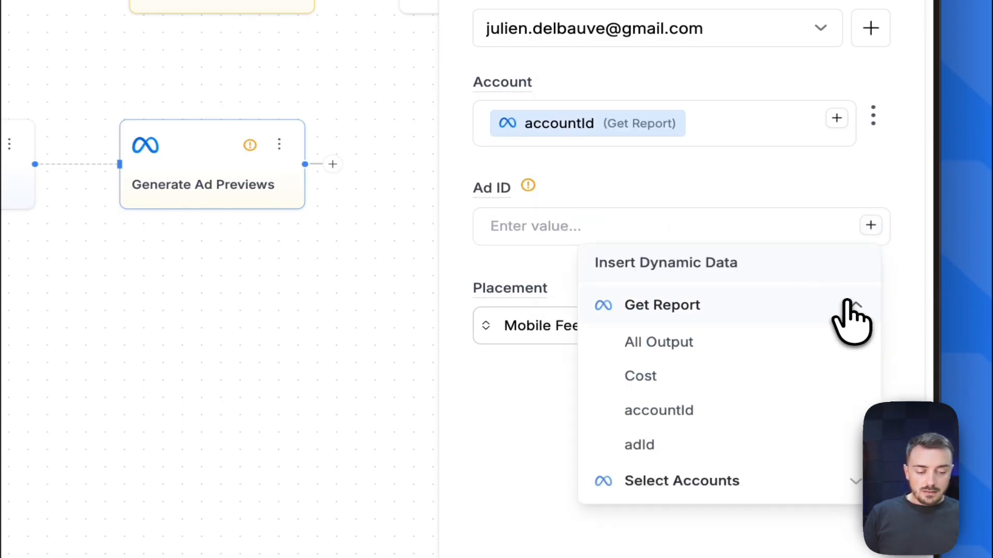
{"action": "left_click", "coordinate": [638, 446]}
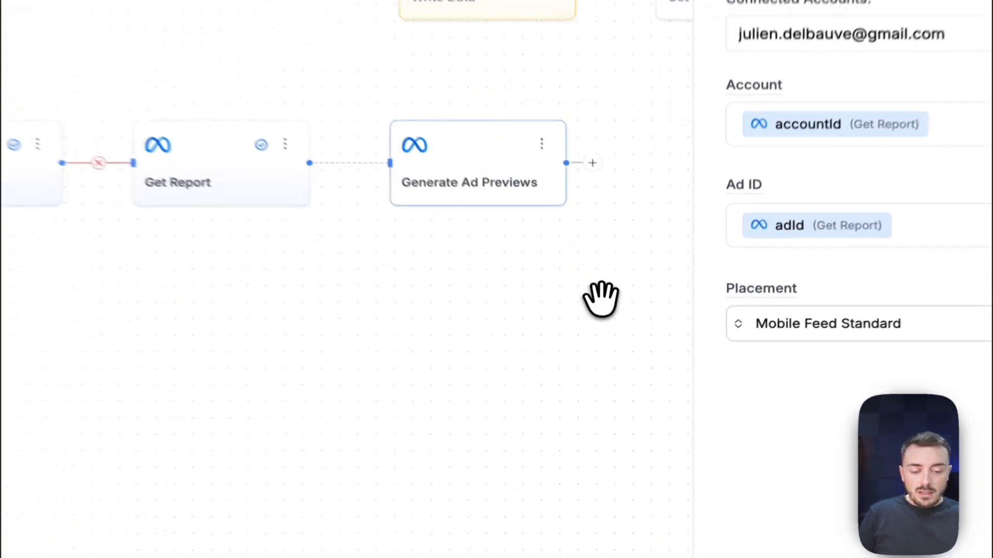
Move the Generate Ad Previews node slightly closer to Get Report and close its settings.
{"action": "left_click_drag", "start_coordinate": [639, 350], "coordinate": [576, 359]}
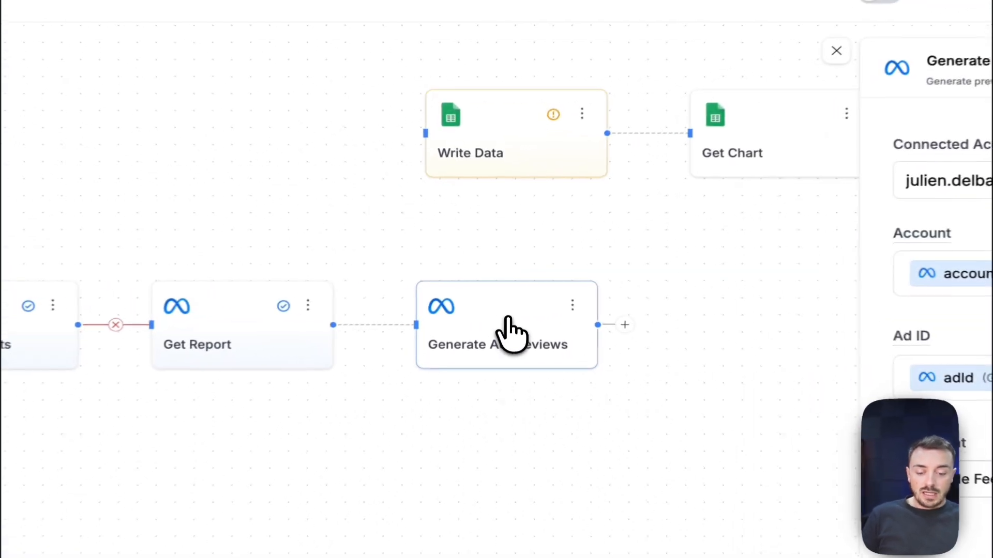
{"action": "left_click_drag", "start_coordinate": [511, 292], "coordinate": [501, 294]}
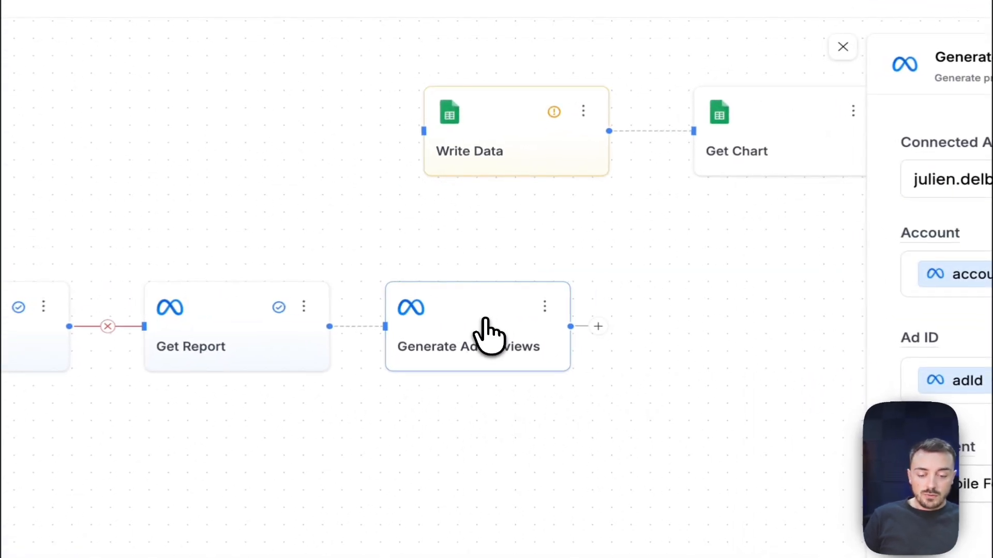
{"action": "left_click", "coordinate": [643, 288]}
Search for "scree" and connect a Capture Screenshot node after Generate Ad Previews.
{"action": "left_click_drag", "start_coordinate": [649, 288], "coordinate": [446, 333]}
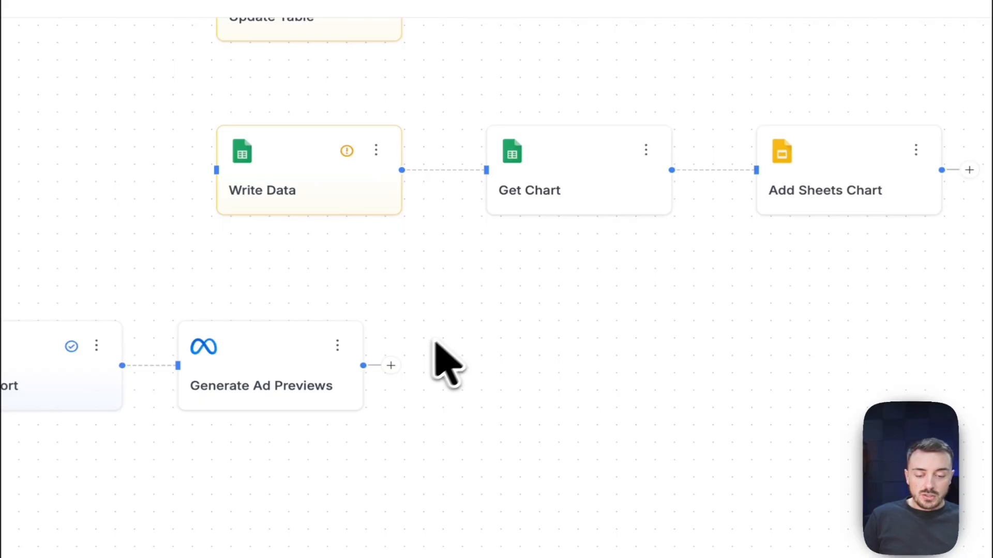
{"action": "left_click", "coordinate": [391, 365]}
{"action": "left_click", "coordinate": [419, 198]}
{"action": "double_click", "coordinate": [420, 198]}
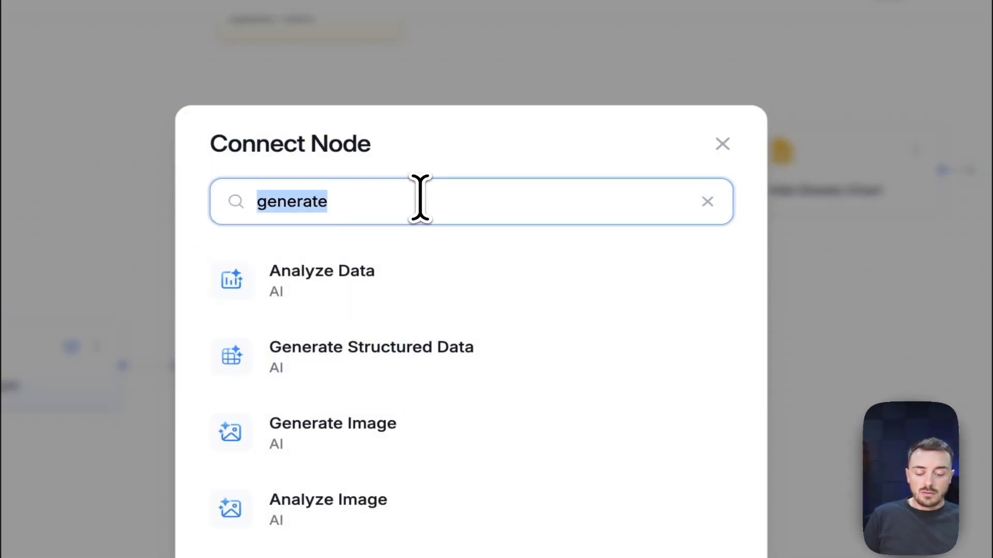
{"action": "type", "text": "scree"}
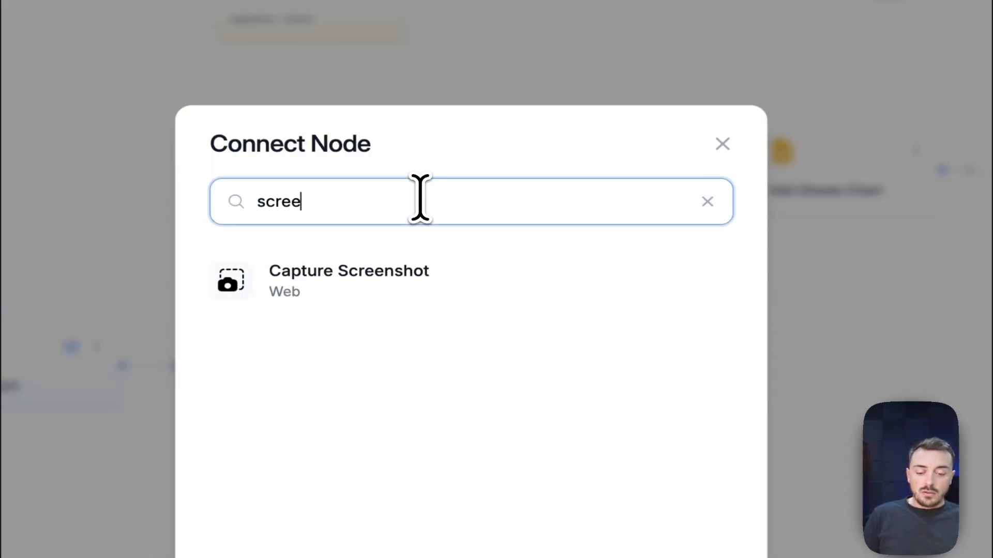
{"action": "left_click", "coordinate": [353, 263]}
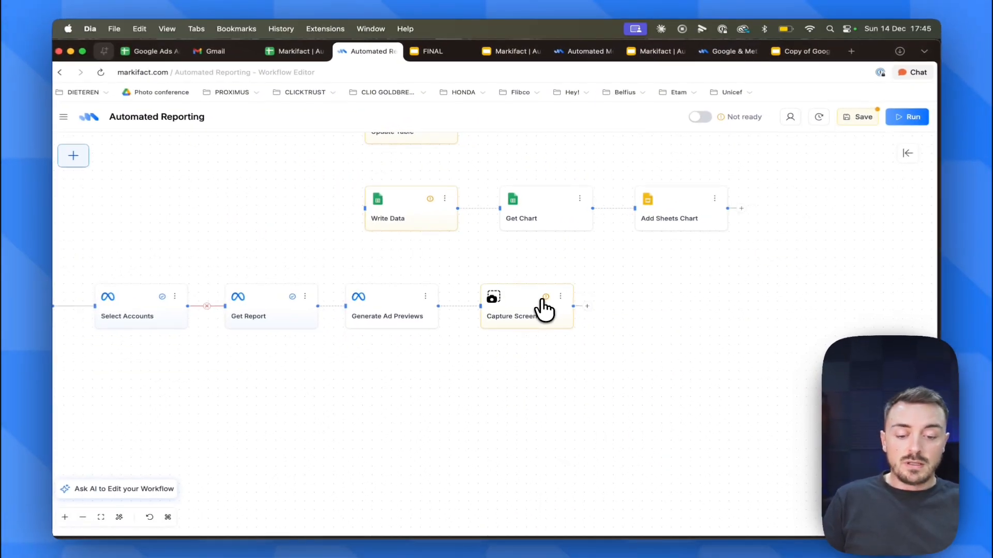
Set the URL of Capture Screenshot to the Preview URL output of Generate Ad Previews.
{"action": "left_click", "coordinate": [528, 310]}
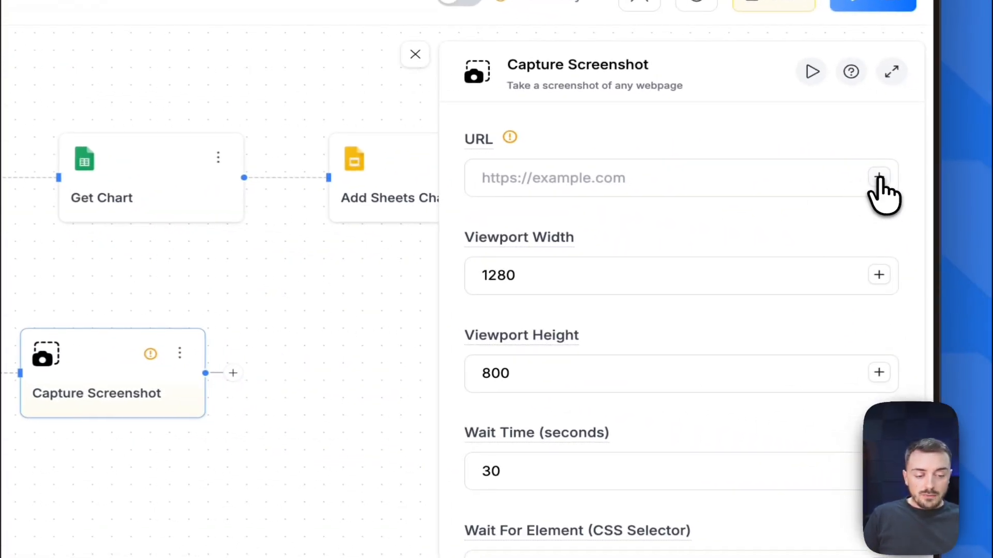
{"action": "left_click", "coordinate": [879, 177]}
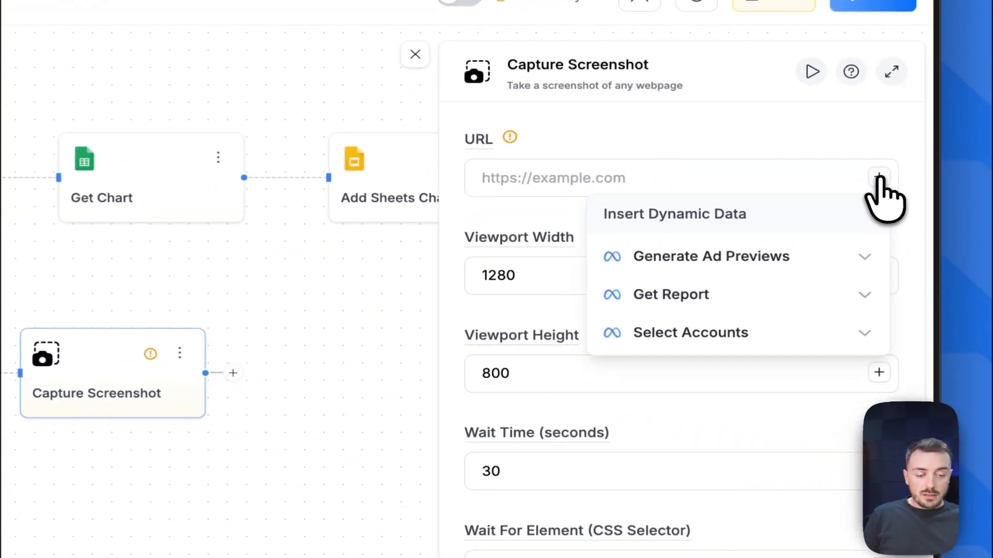
{"action": "left_click", "coordinate": [785, 258]}
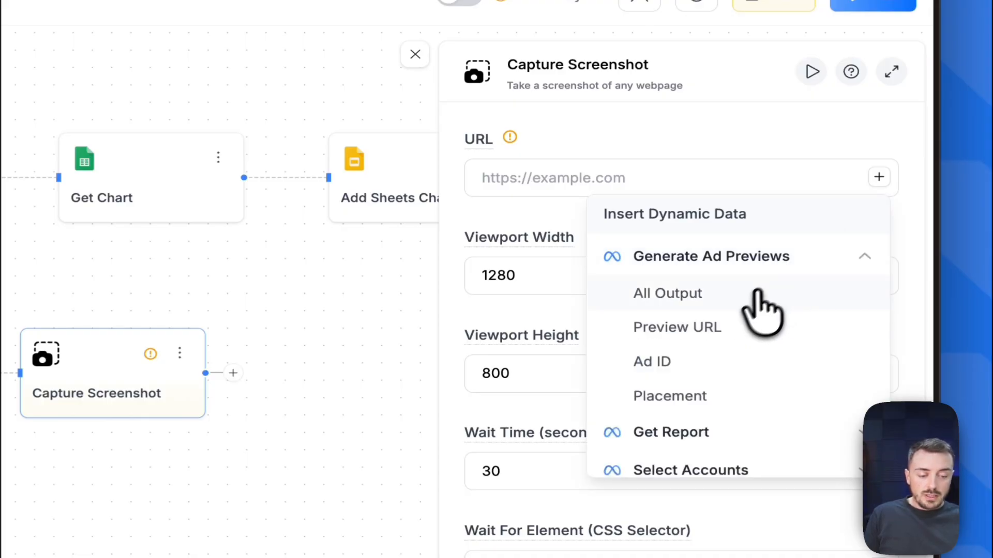
{"action": "left_click", "coordinate": [704, 327]}
Set the Capture Screenshot viewport to 200 wide and 700 high.
{"action": "left_click", "coordinate": [537, 284]}
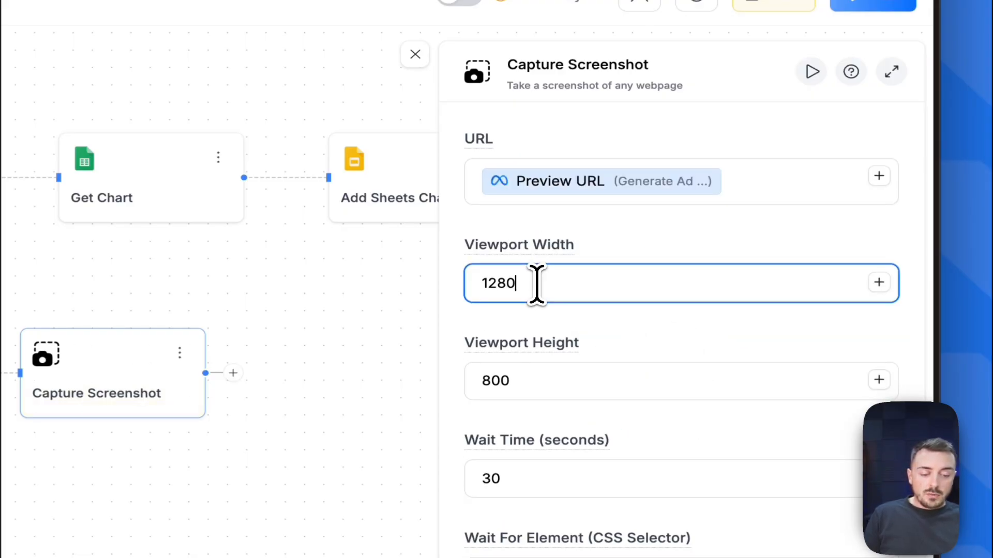
{"action": "type", "text": "200"}
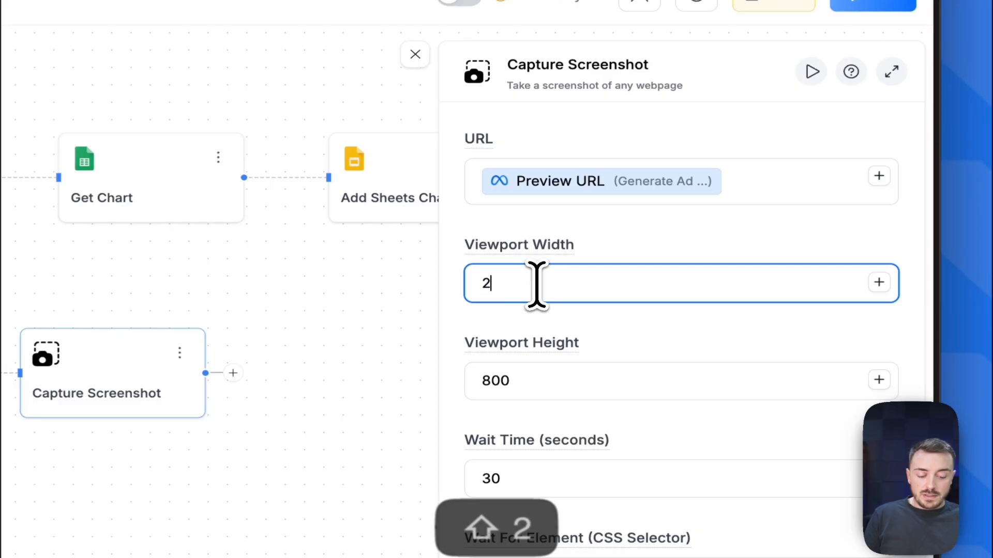
{"action": "left_click", "coordinate": [547, 382]}
{"action": "key", "text": "BackSpace"}
{"action": "key", "text": "BackSpace"}
{"action": "key", "text": "BackSpace"}
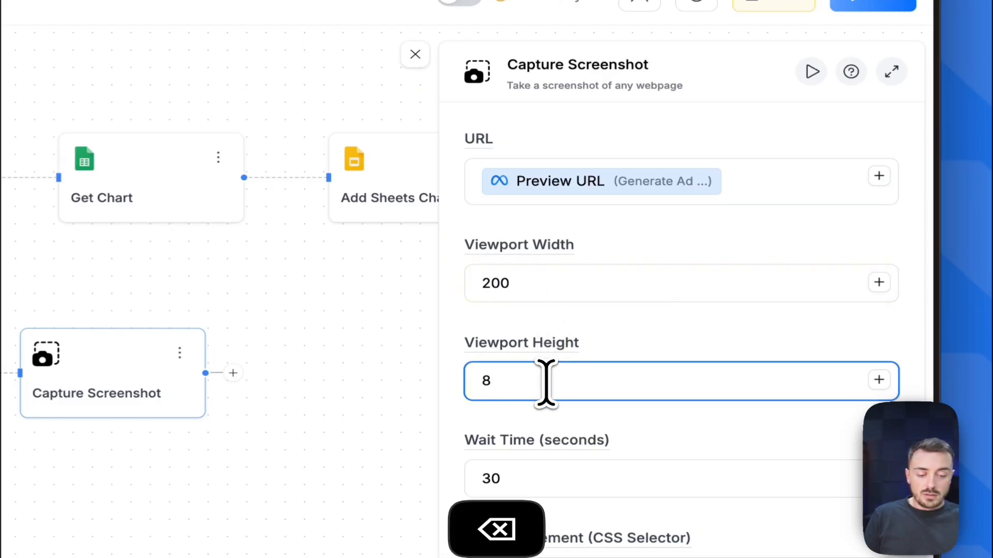
{"action": "type", "text": "700"}
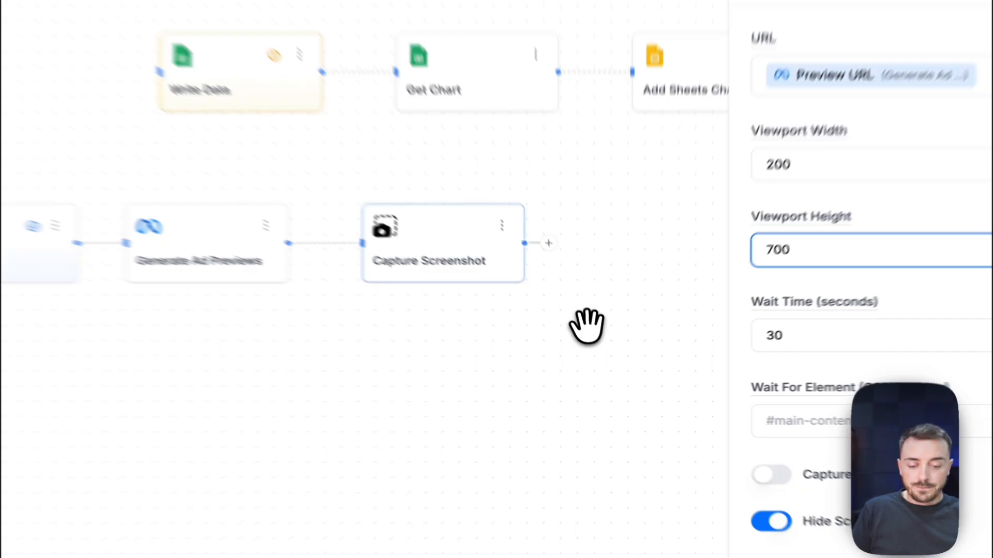
{"action": "left_click_drag", "start_coordinate": [612, 352], "coordinate": [507, 364]}
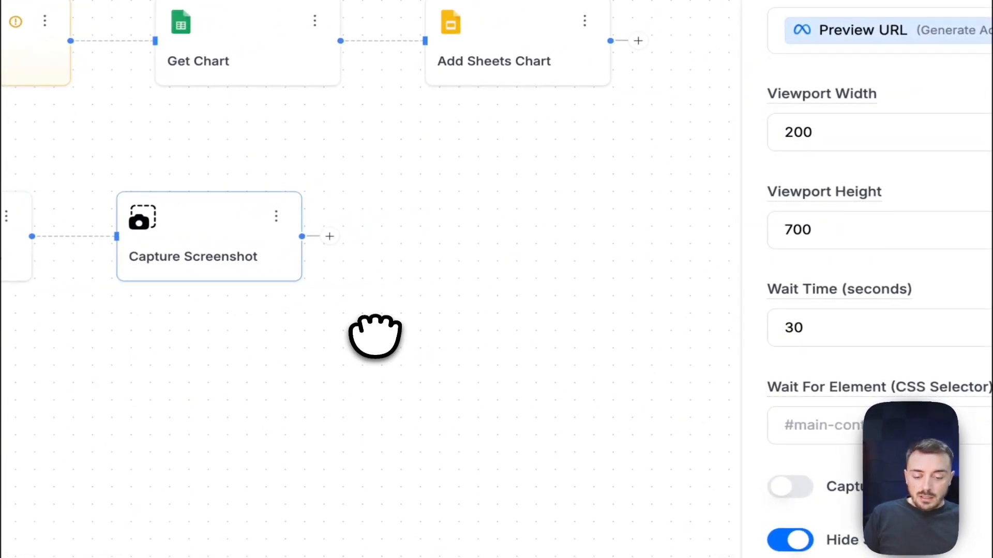
Run the Capture Screenshot node to produce the ad preview screenshot.
{"action": "left_click", "coordinate": [276, 216]}
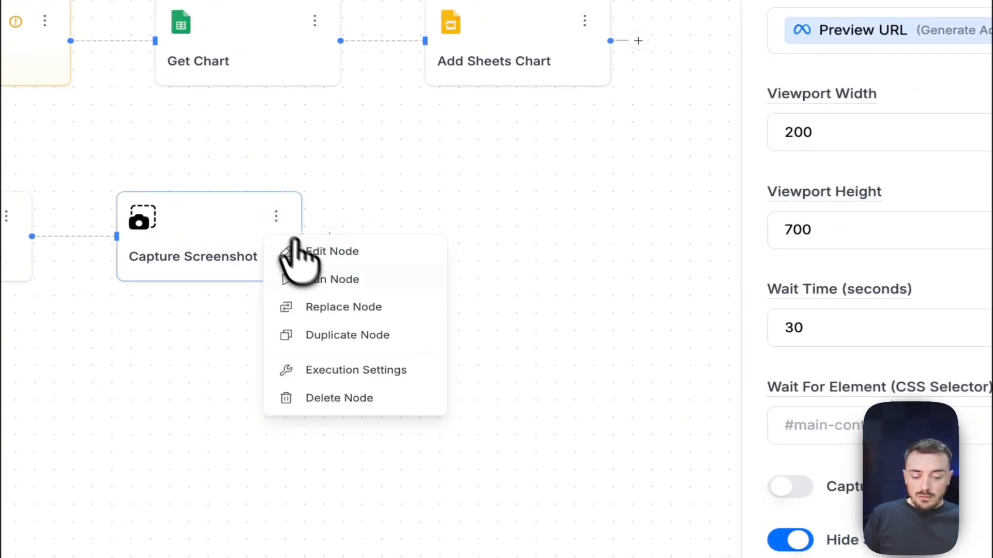
{"action": "left_click", "coordinate": [317, 279]}
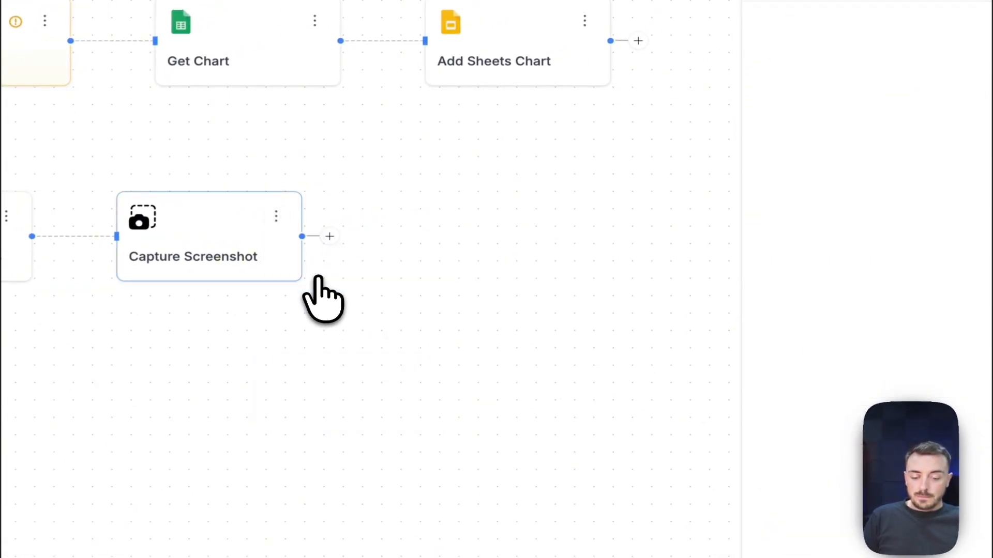
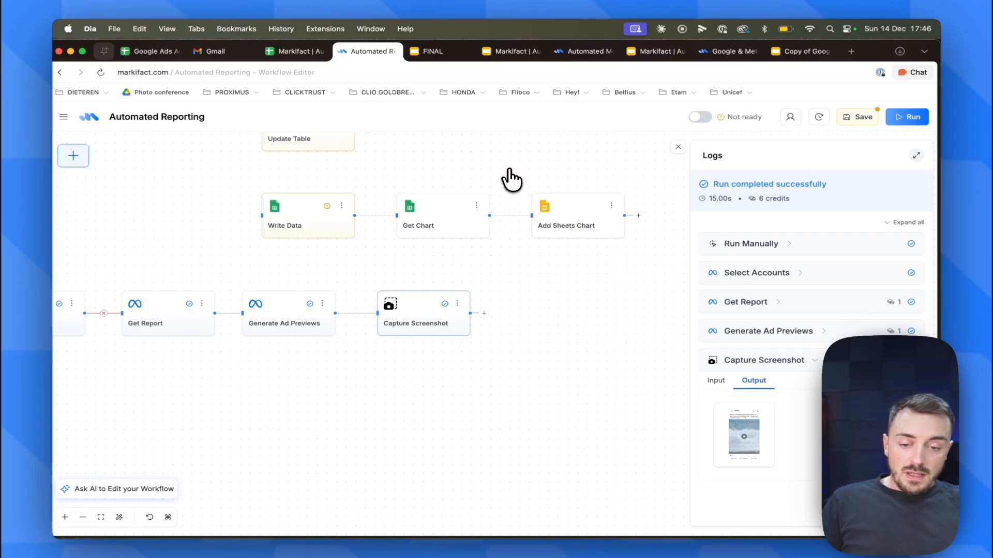
{"action": "scroll", "coordinate": [439, 281], "scroll_direction": "up", "scroll_amount": 3}
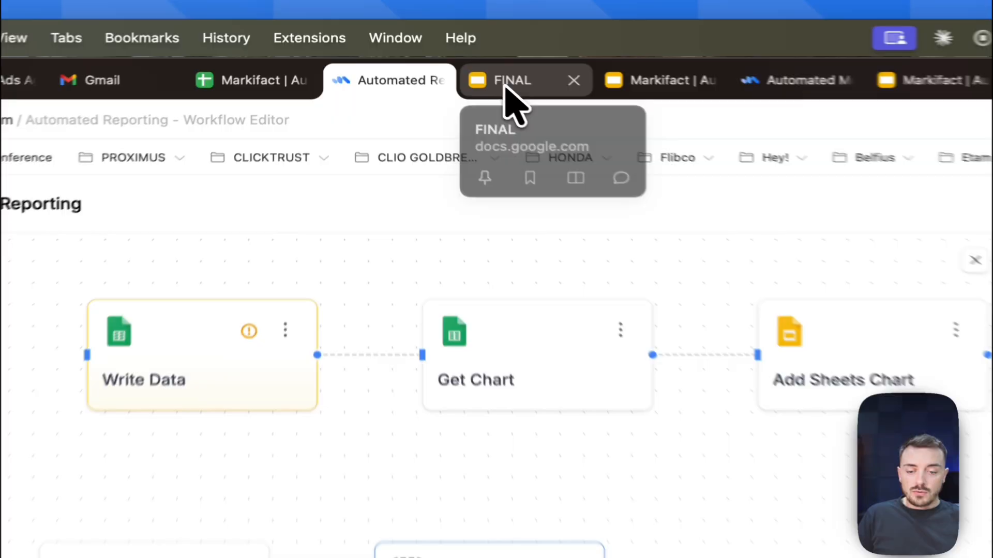
Switch to the FINAL presentation and draw a rectangle about 10 cm wide under the Automate Image Previews title on slide 4.
{"action": "left_click", "coordinate": [429, 52]}
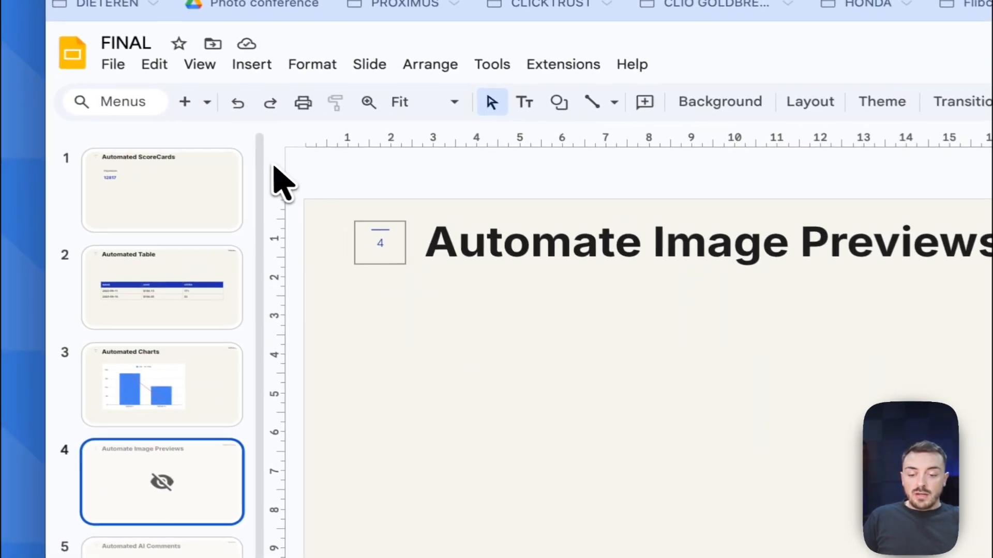
{"action": "left_click", "coordinate": [564, 103]}
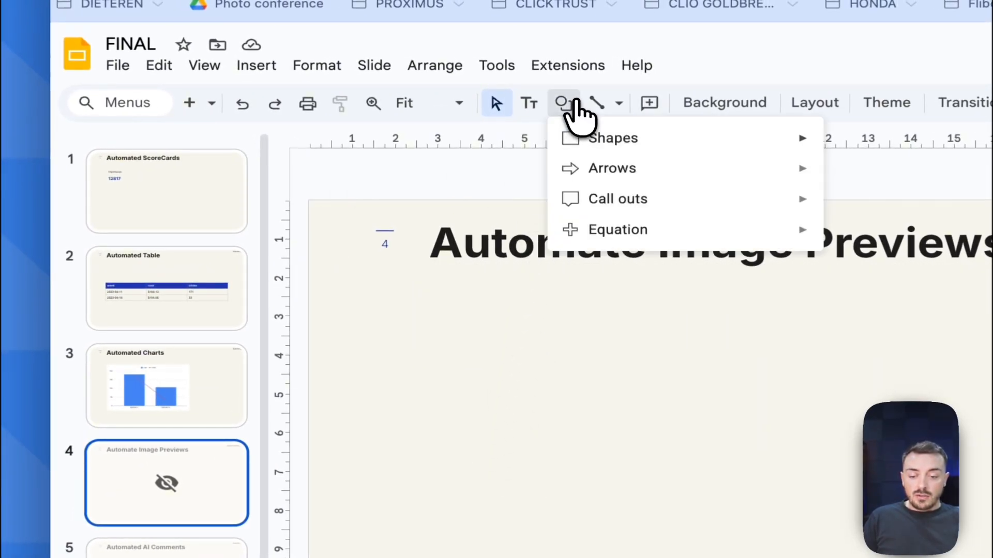
{"action": "mouse_move", "coordinate": [635, 153]}
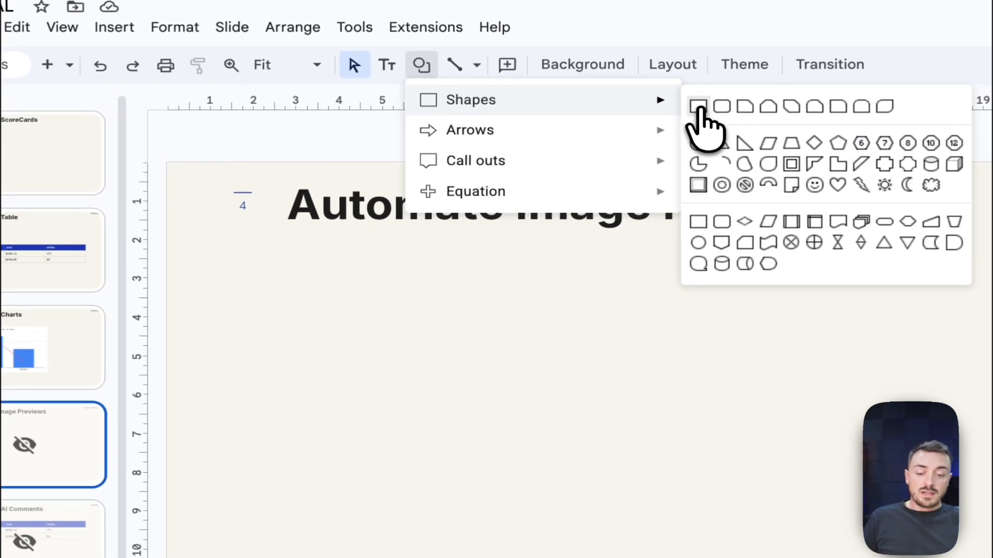
{"action": "left_click", "coordinate": [725, 113]}
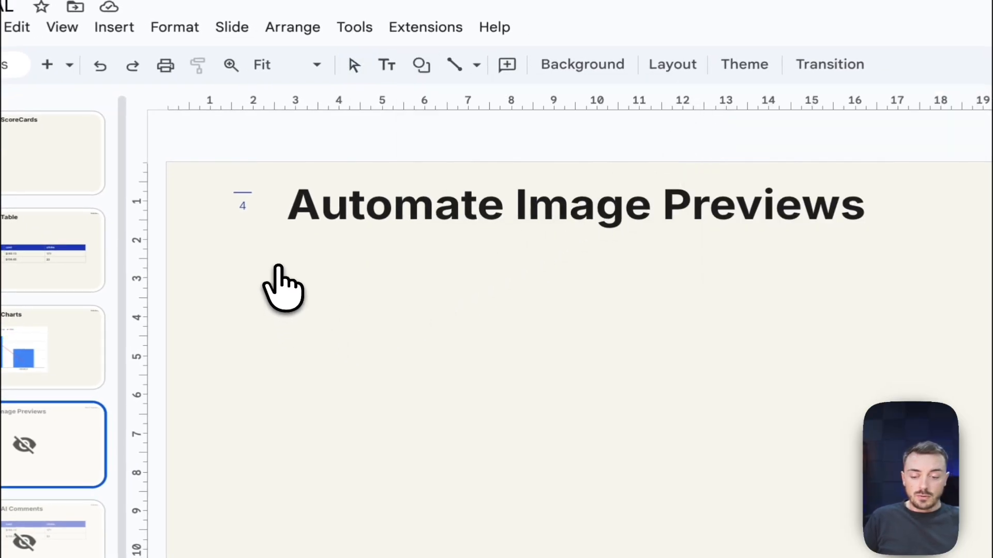
{"action": "left_click_drag", "start_coordinate": [282, 271], "coordinate": [677, 557]}
{"action": "left_click_drag", "start_coordinate": [511, 425], "coordinate": [528, 429]}
{"action": "left_click", "coordinate": [672, 274]}
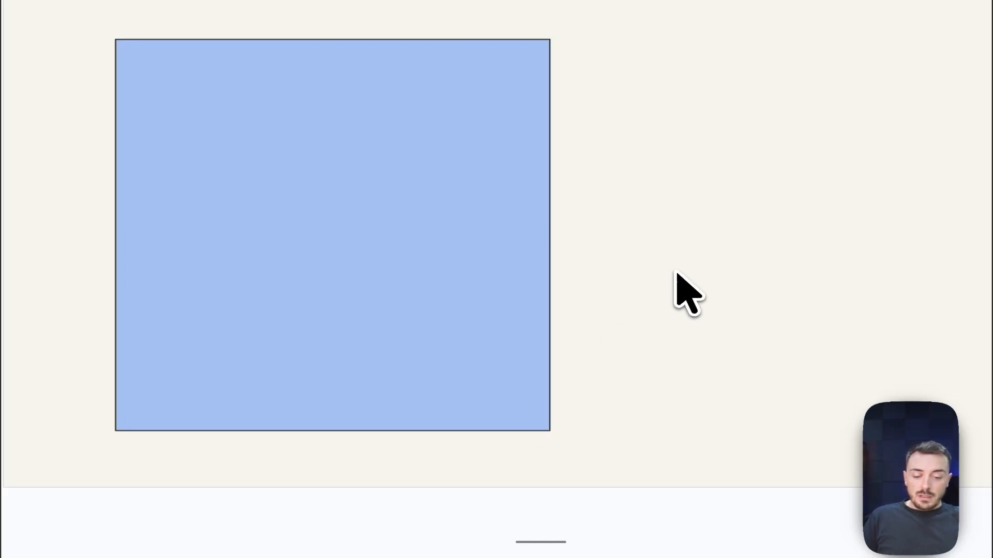
Set the rectangle's alt text description to screenshot and return to the Automated Reporting workflow in Markifact.
{"action": "left_click", "coordinate": [488, 214]}
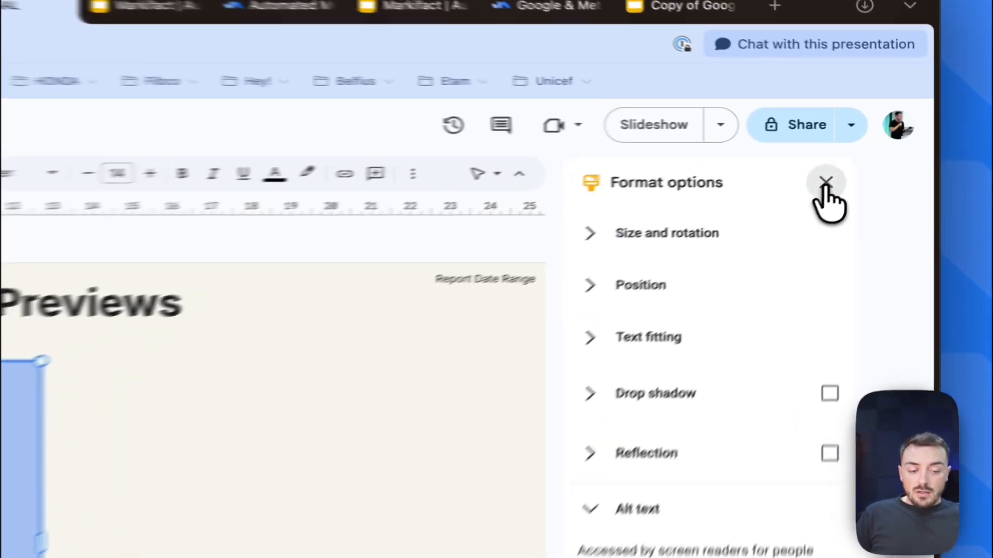
{"action": "left_click", "coordinate": [878, 147]}
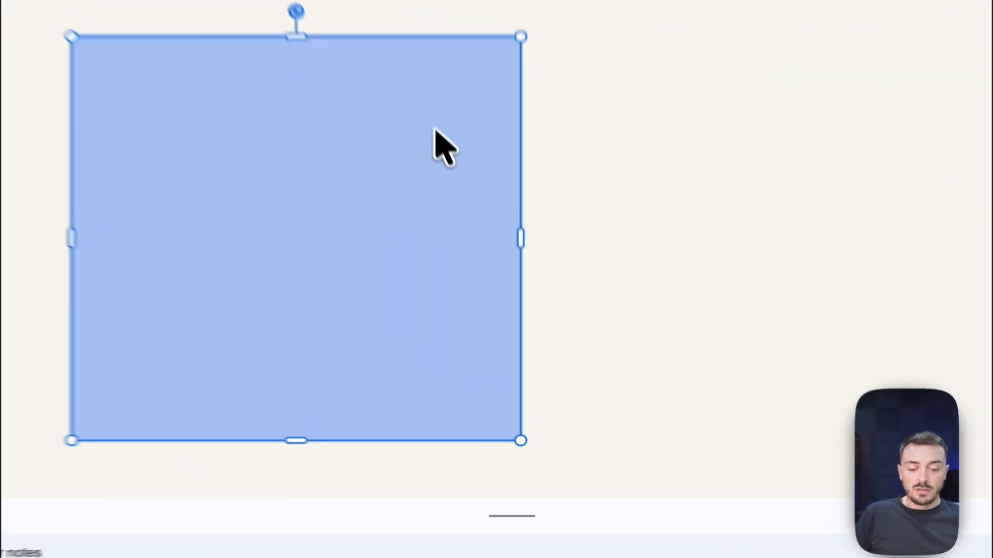
{"action": "right_click", "coordinate": [488, 285]}
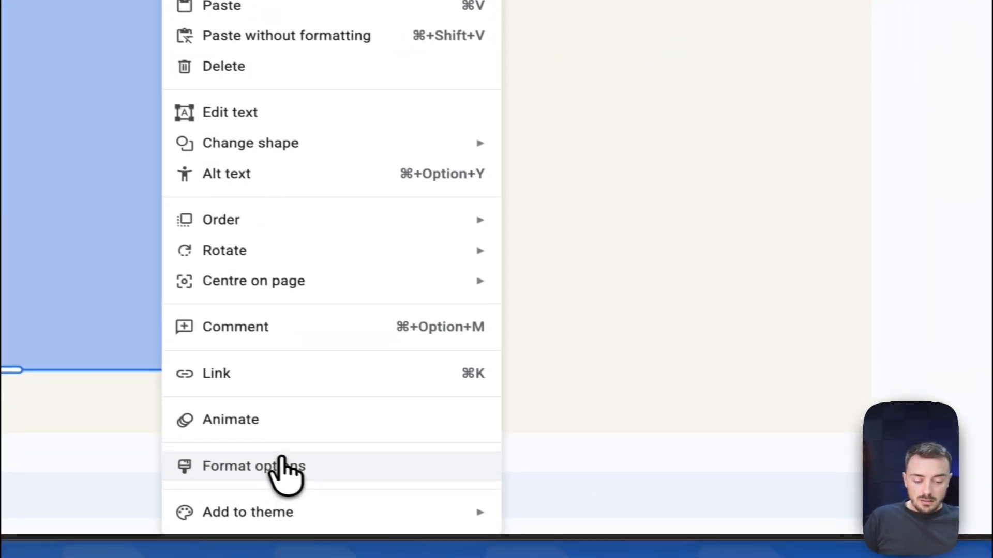
{"action": "left_click", "coordinate": [538, 532]}
{"action": "left_click", "coordinate": [719, 301]}
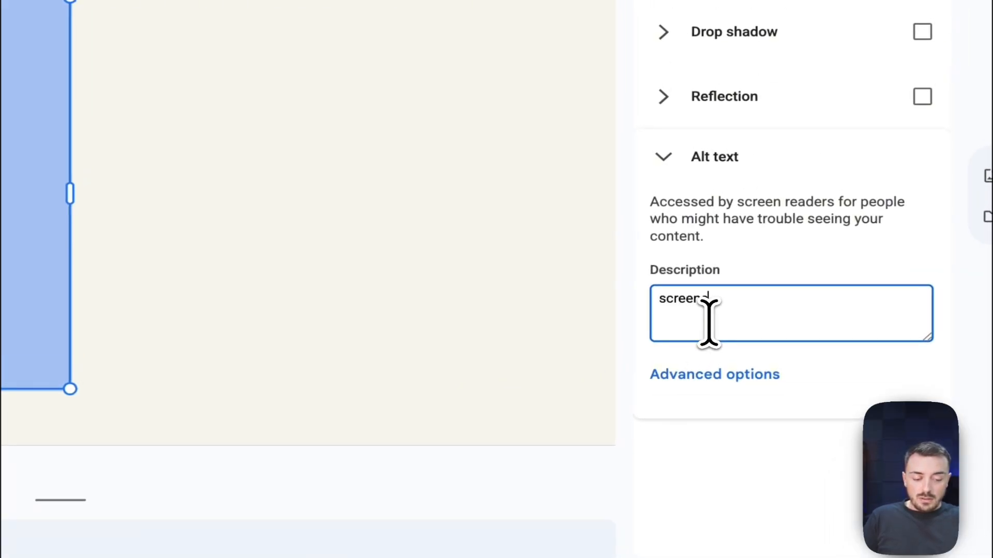
{"action": "left_click", "coordinate": [518, 271]}
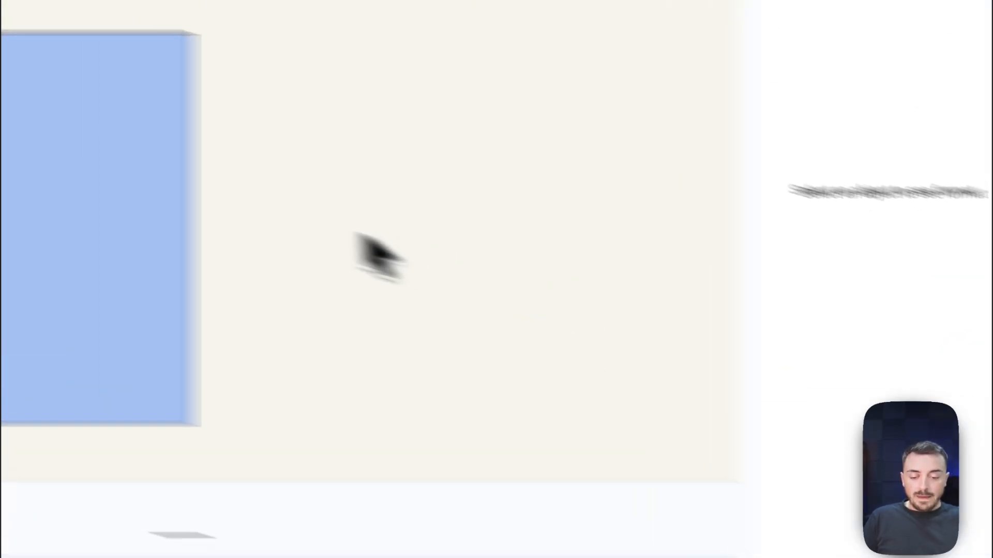
{"action": "left_click", "coordinate": [13, 133]}
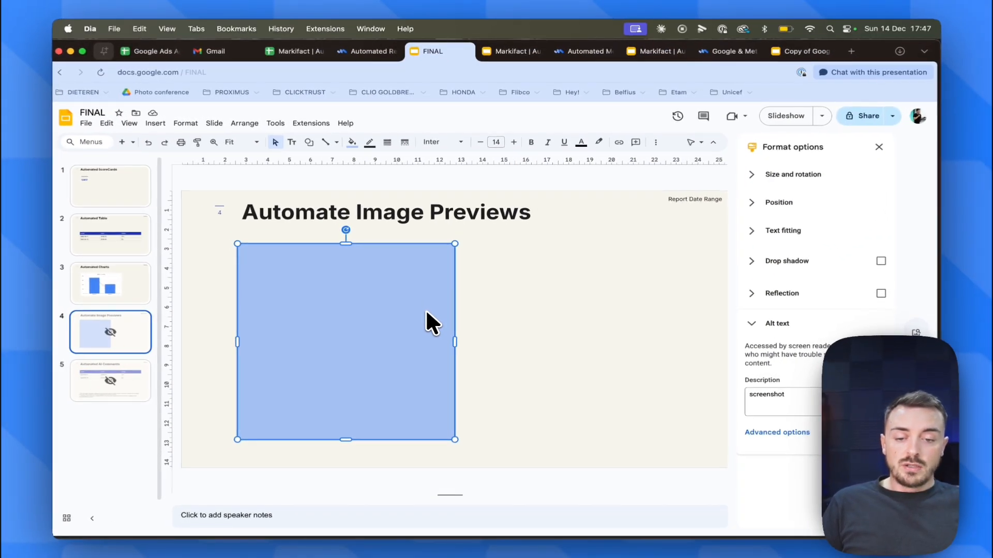
{"action": "left_click", "coordinate": [368, 51]}
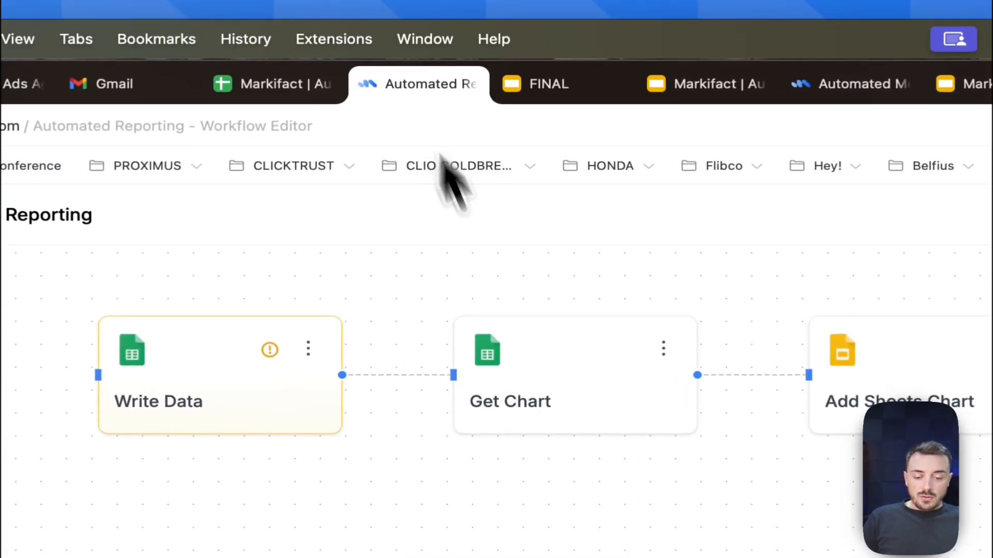
{"action": "left_click_drag", "start_coordinate": [582, 269], "coordinate": [490, 289]}
{"action": "left_click", "coordinate": [421, 307]}
{"action": "type", "text": "scree"}
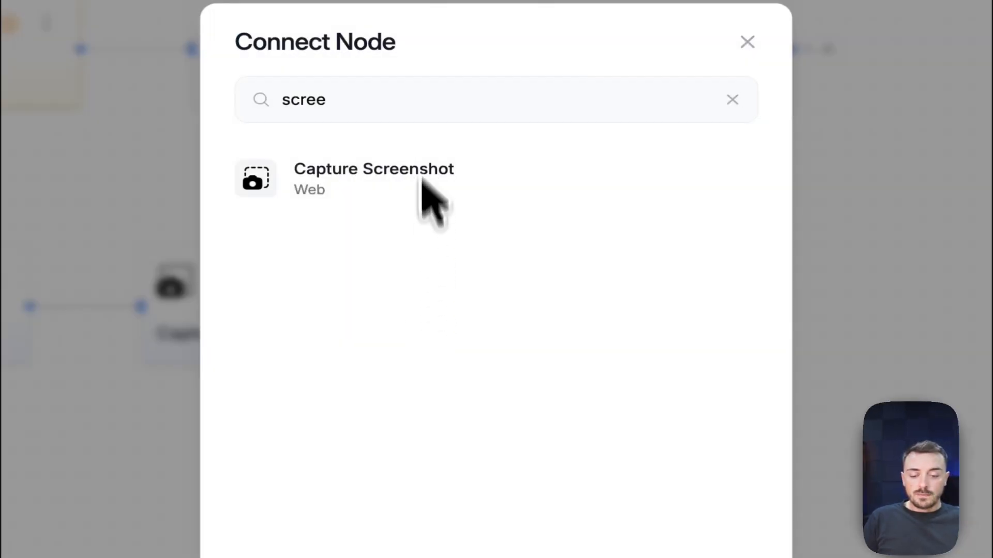
{"action": "key", "text": "ctrl+a"}
{"action": "type", "text": "imag"}
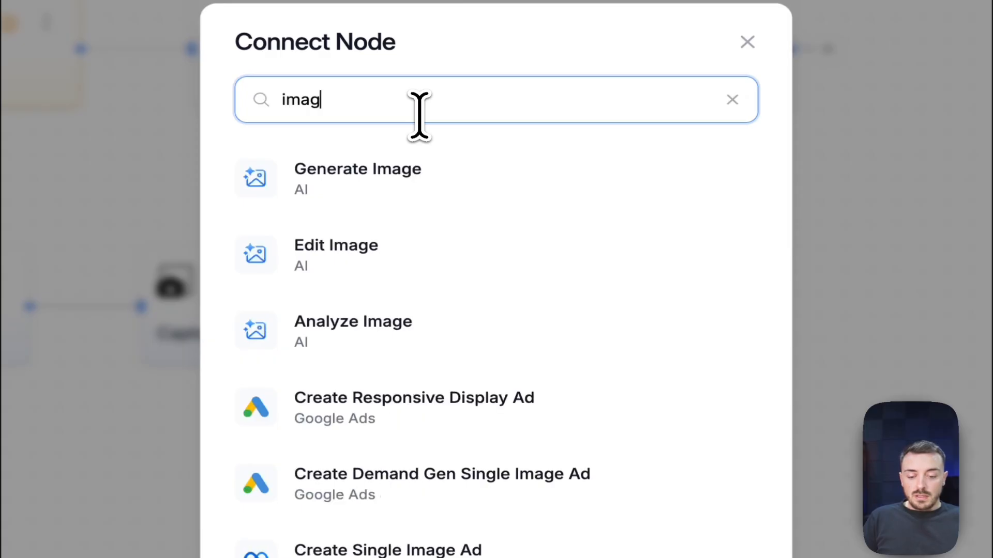
{"action": "type", "text": "e"}
{"action": "scroll", "coordinate": [456, 366], "scroll_direction": "down", "scroll_amount": 3}
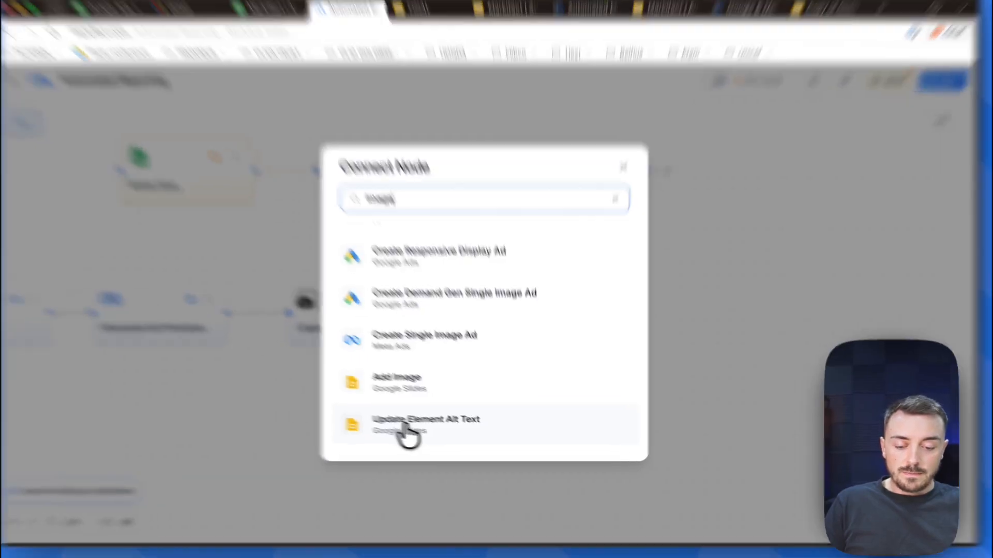
{"action": "left_click", "coordinate": [423, 433]}
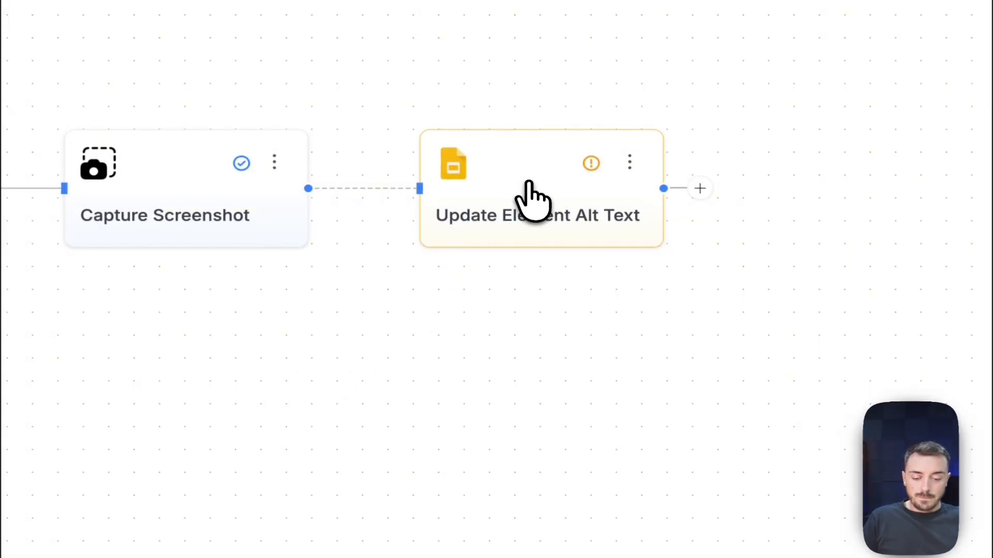
{"action": "left_click", "coordinate": [531, 199]}
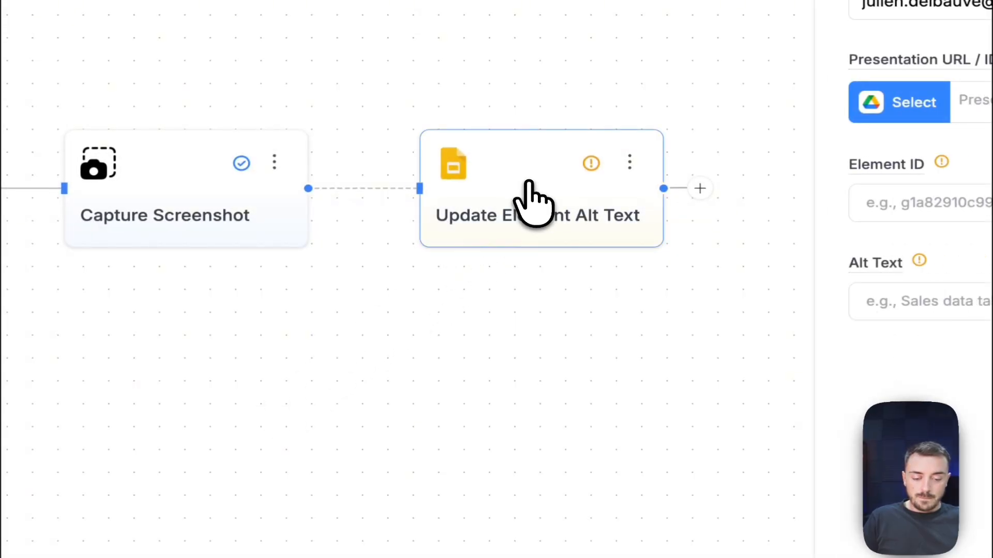
{"action": "left_click", "coordinate": [775, 160]}
{"action": "left_click", "coordinate": [629, 162]}
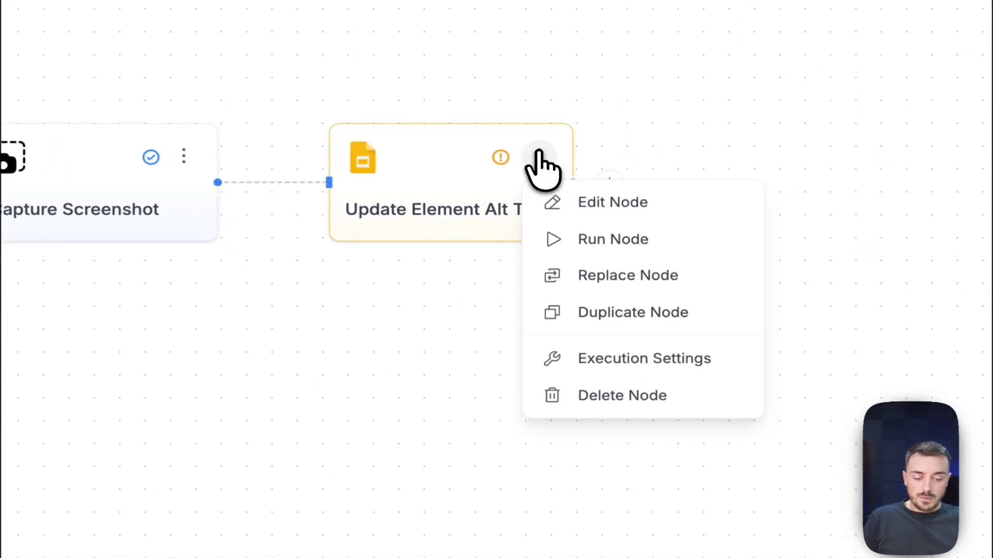
{"action": "left_click", "coordinate": [589, 401]}
Search for "add imag" and connect the Google Slides Add Image node after Capture Screenshot.
{"action": "left_click", "coordinate": [262, 238]}
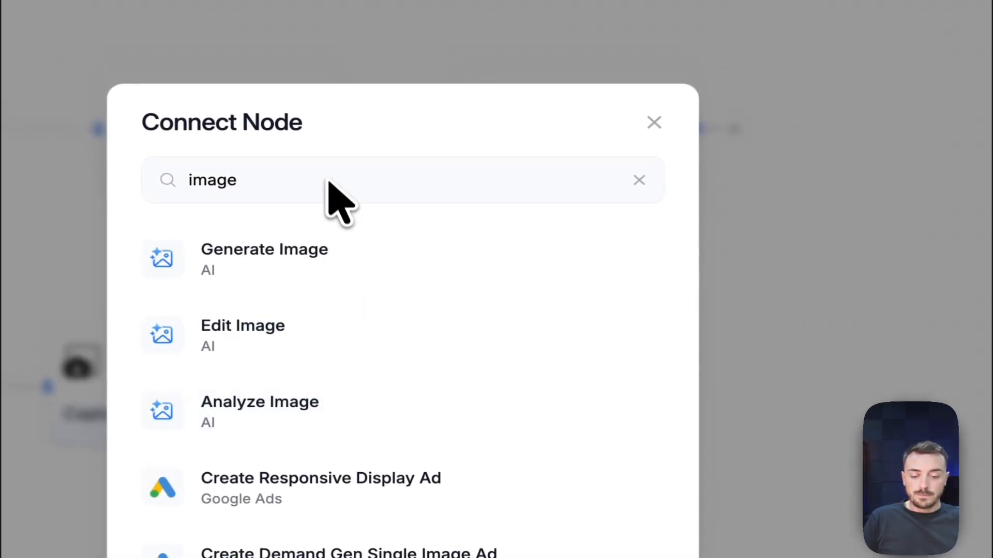
{"action": "double_click", "coordinate": [326, 178]}
{"action": "type", "text": "add imag"}
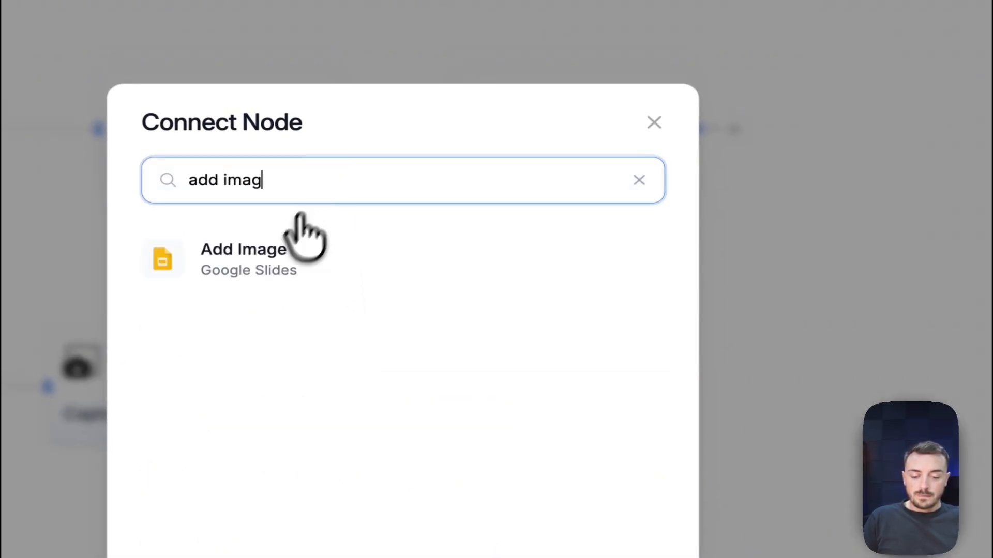
{"action": "left_click", "coordinate": [281, 266]}
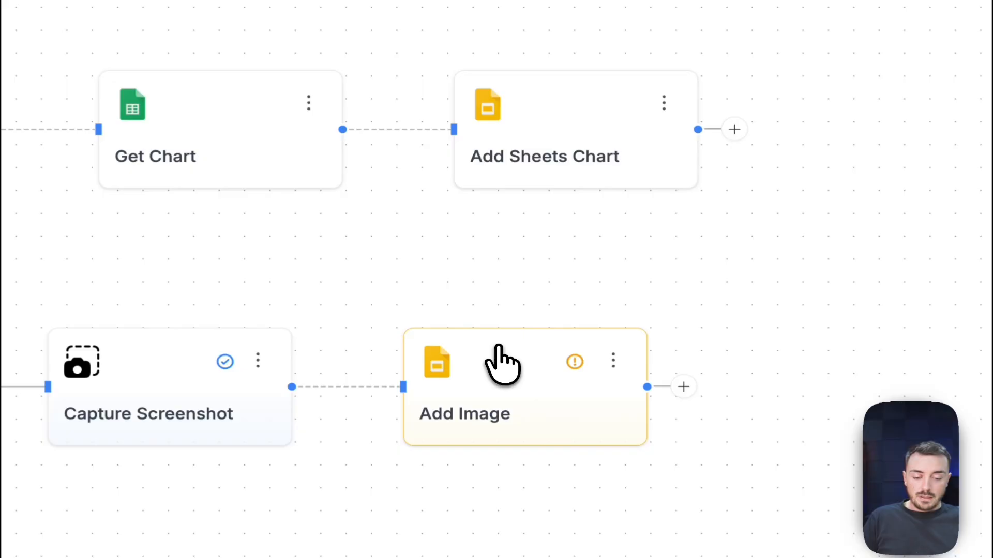
Choose the FINAL presentation from Google Drive as the target of the Add Image node.
{"action": "left_click", "coordinate": [502, 365]}
{"action": "left_click", "coordinate": [879, 308]}
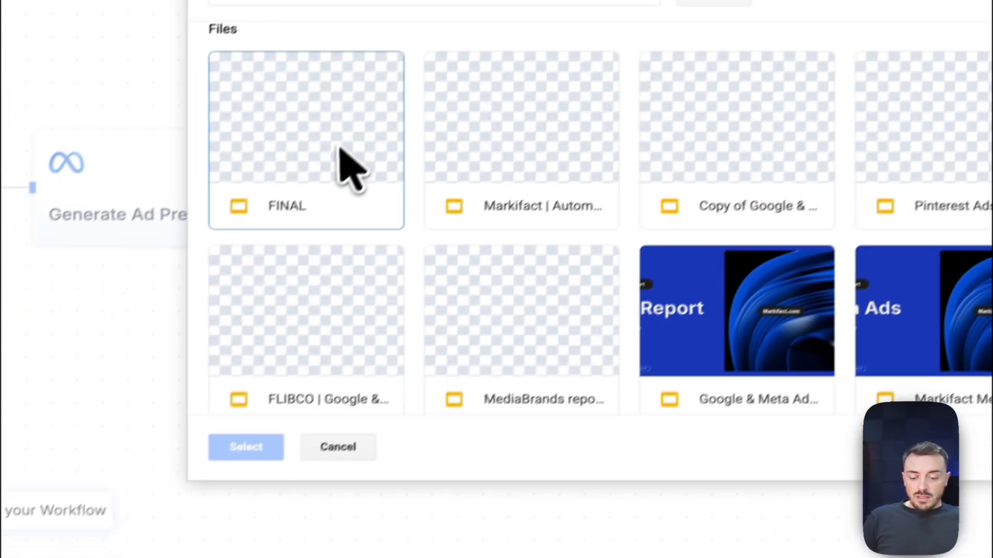
{"action": "left_click", "coordinate": [351, 142]}
{"action": "left_click", "coordinate": [284, 433]}
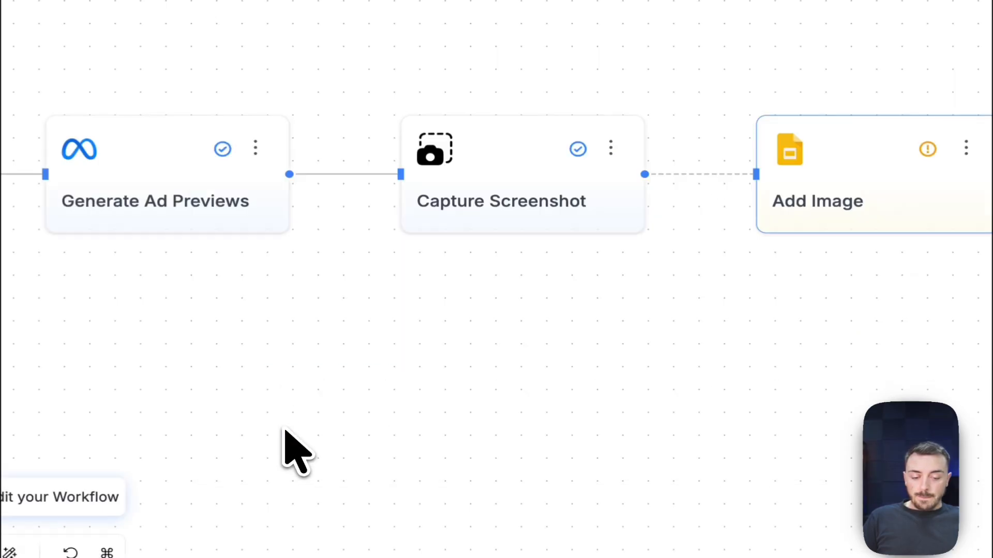
Set the search method of the Add Image node to Find shapes by alt text.
{"action": "scroll", "coordinate": [551, 228], "scroll_direction": "down", "scroll_amount": 1}
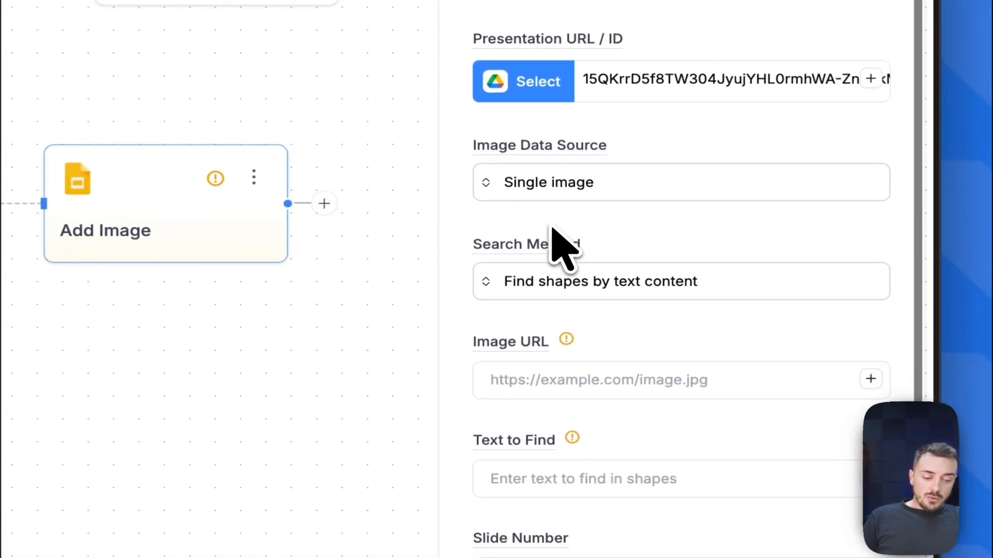
{"action": "left_click", "coordinate": [488, 182]}
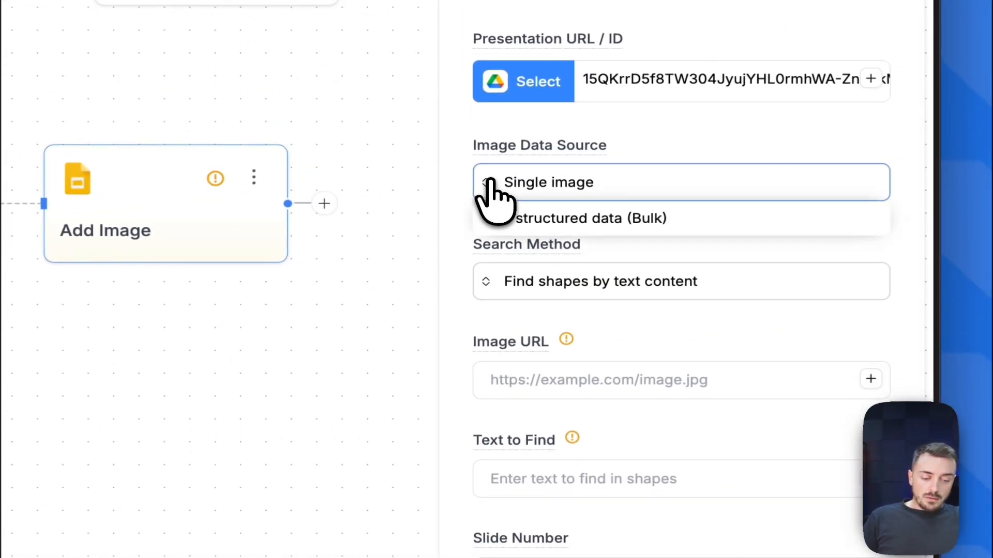
{"action": "left_click", "coordinate": [687, 160]}
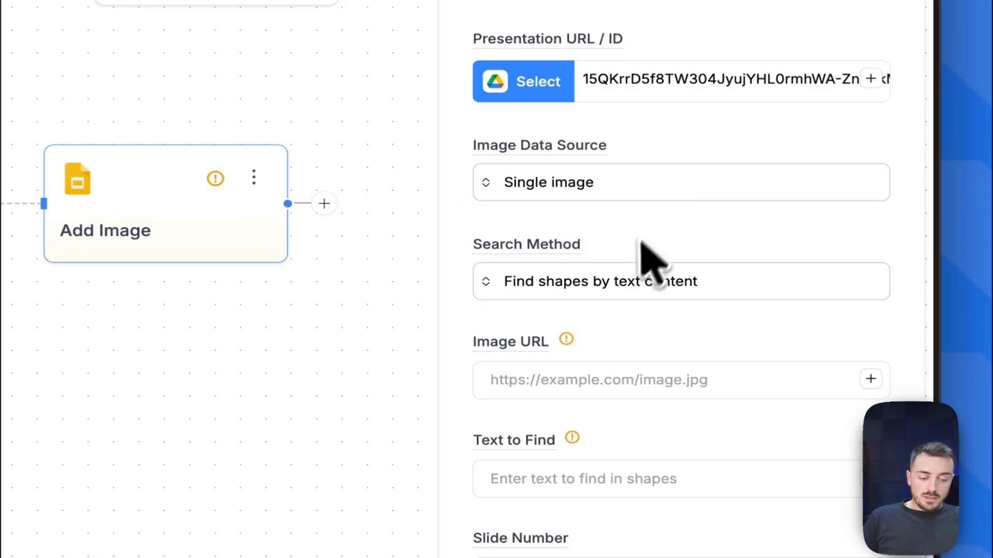
{"action": "scroll", "coordinate": [646, 269], "scroll_direction": "down", "scroll_amount": 1}
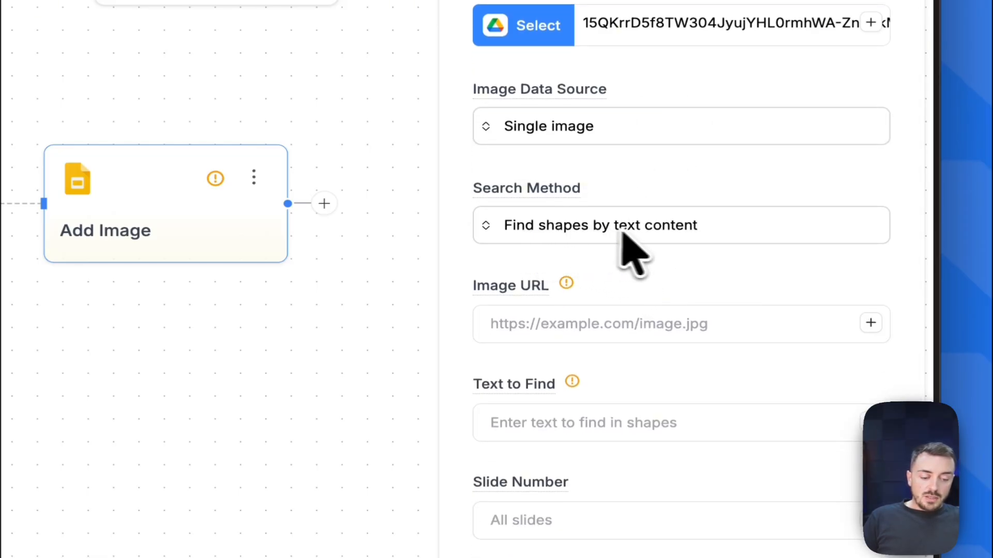
{"action": "left_click", "coordinate": [486, 224]}
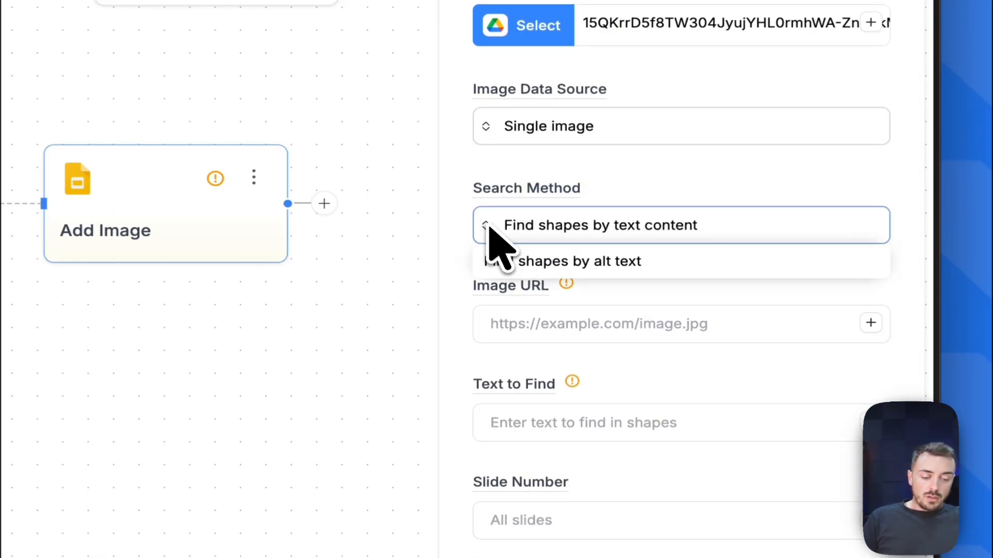
{"action": "left_click", "coordinate": [560, 262]}
{"action": "scroll", "coordinate": [548, 284], "scroll_direction": "down", "scroll_amount": 1}
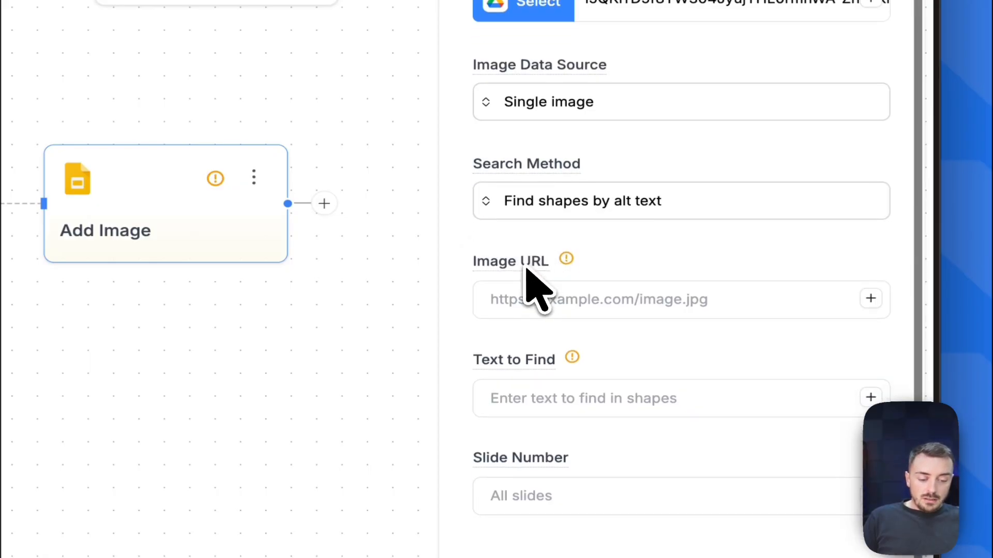
Set the Image URL of the Add Image node to the Screenshot URL from Capture Screenshot.
{"action": "left_click", "coordinate": [871, 299]}
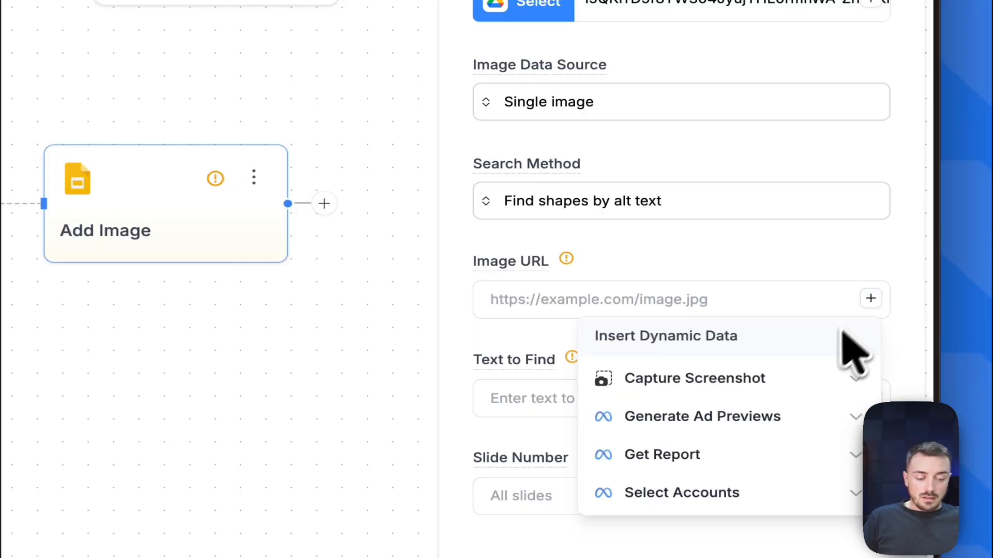
{"action": "left_click", "coordinate": [808, 377]}
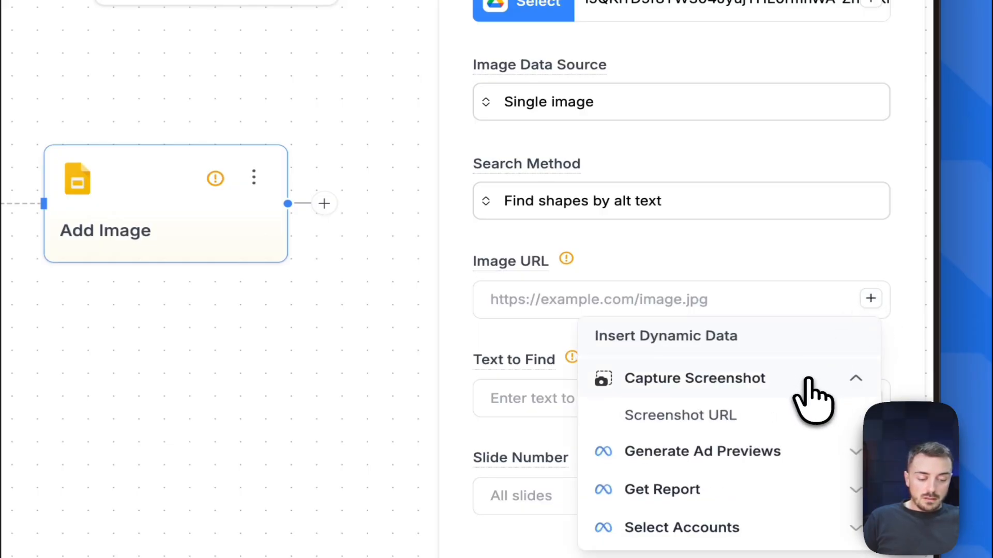
{"action": "left_click", "coordinate": [689, 416]}
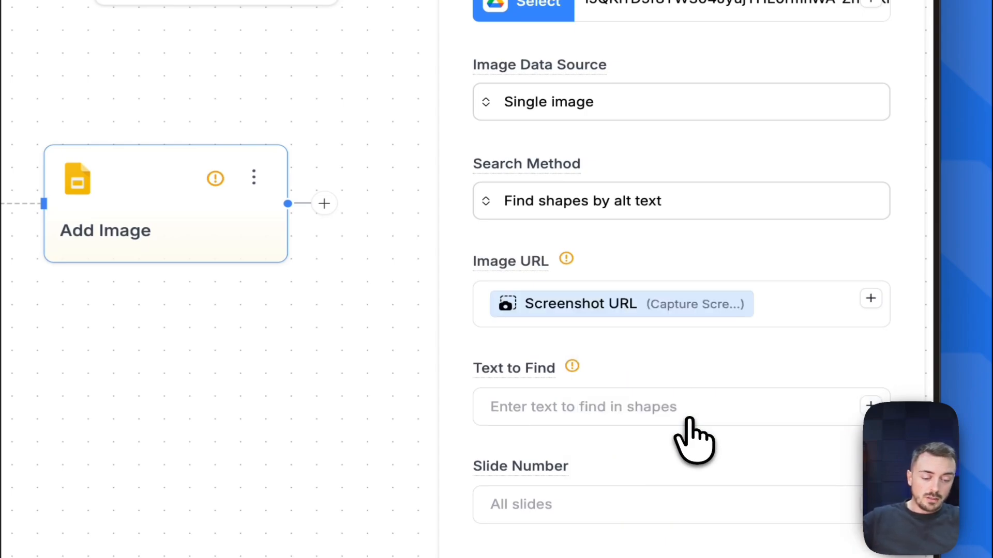
Copy the rectangle's alt text "screenshot" from the FINAL presentation into the Add Image node's Text to Find.
{"action": "left_click", "coordinate": [565, 407]}
{"action": "scroll", "coordinate": [565, 409], "scroll_direction": "down", "scroll_amount": 1}
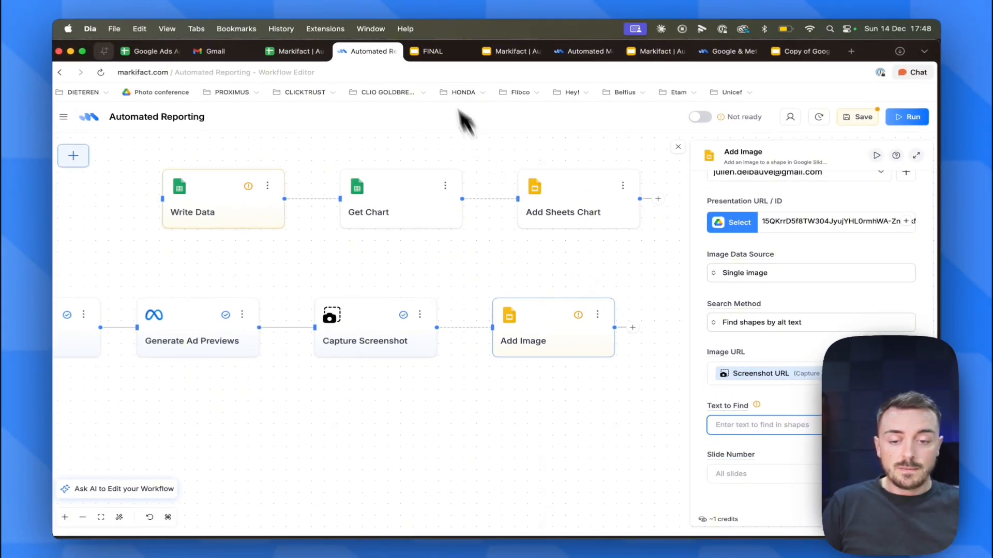
{"action": "left_click", "coordinate": [432, 51]}
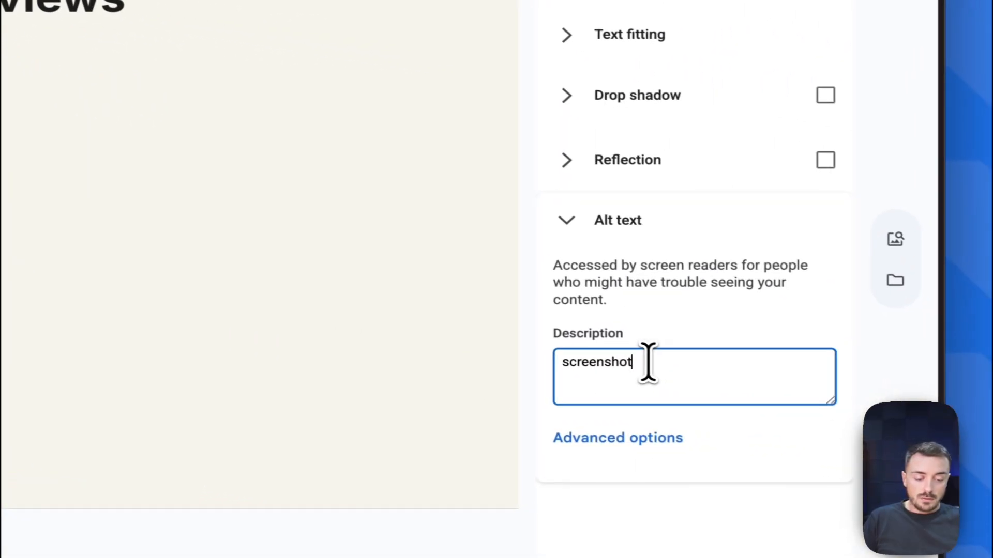
{"action": "double_click", "coordinate": [643, 361]}
{"action": "key", "text": "super+c"}
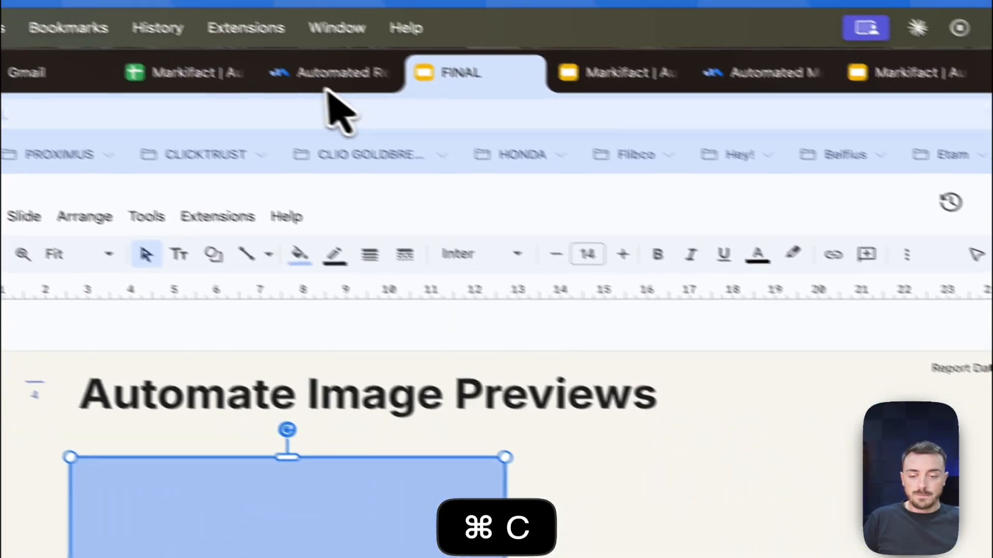
{"action": "left_click", "coordinate": [348, 88]}
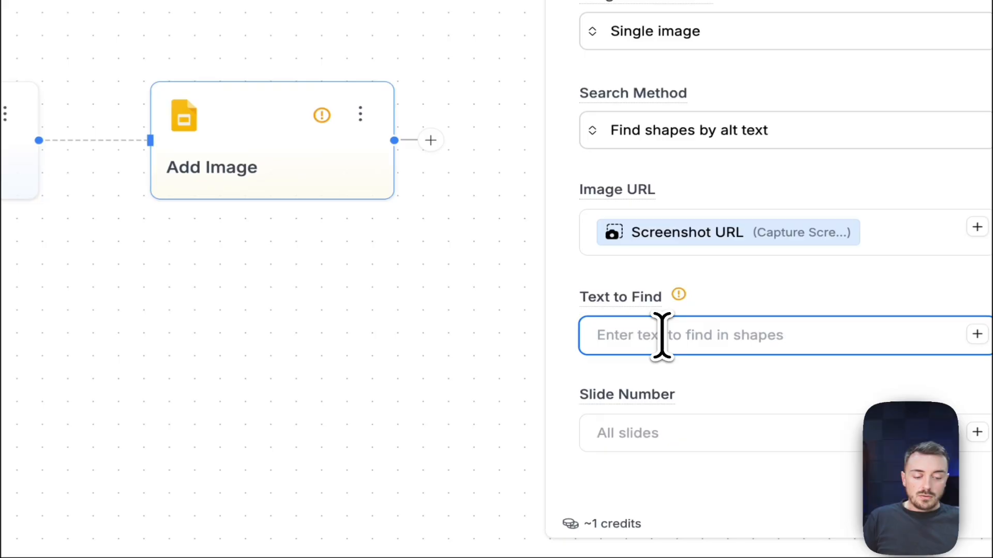
{"action": "key", "text": "super+v"}
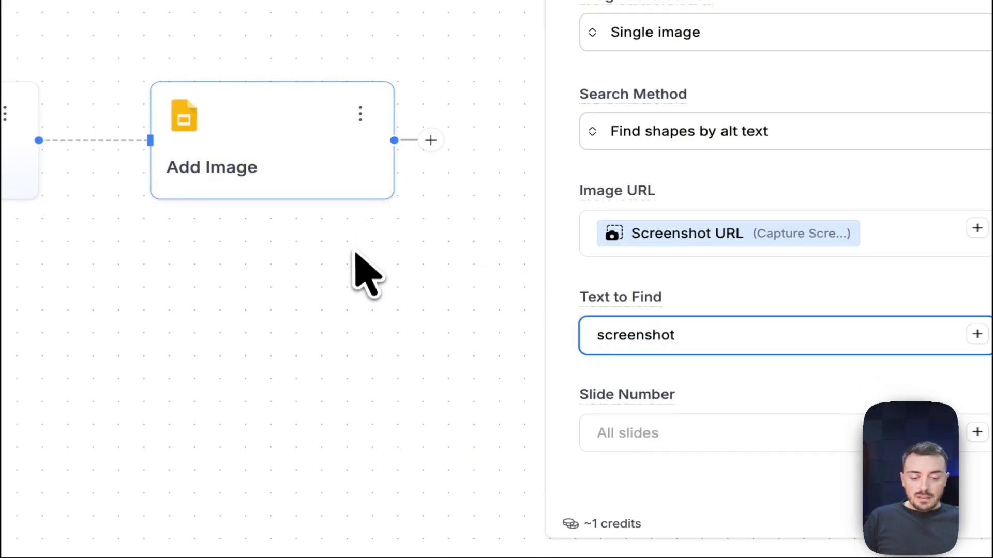
Run the Add Image node and open the Automated AI Comments slide of the FINAL presentation in Google Slides.
{"action": "left_click", "coordinate": [361, 111]}
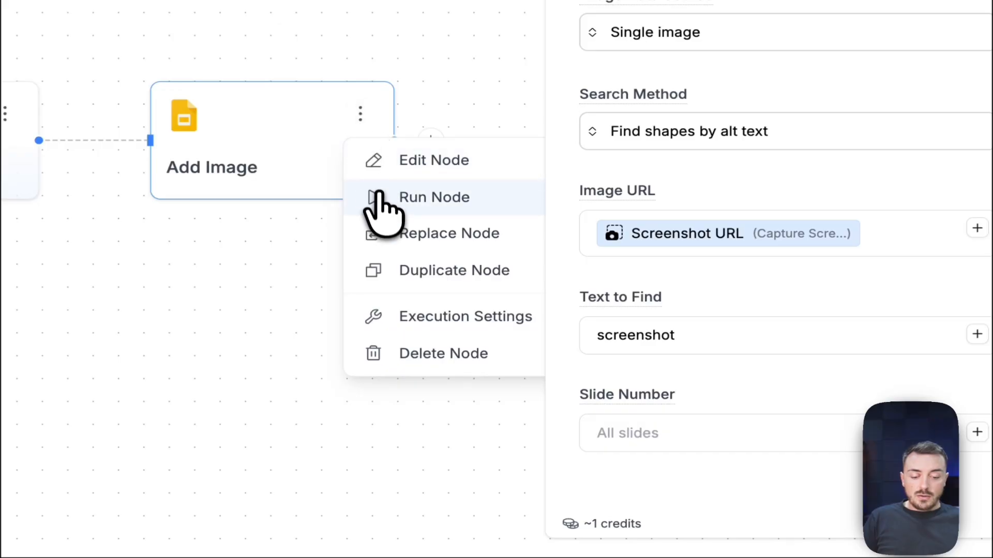
{"action": "left_click", "coordinate": [383, 199]}
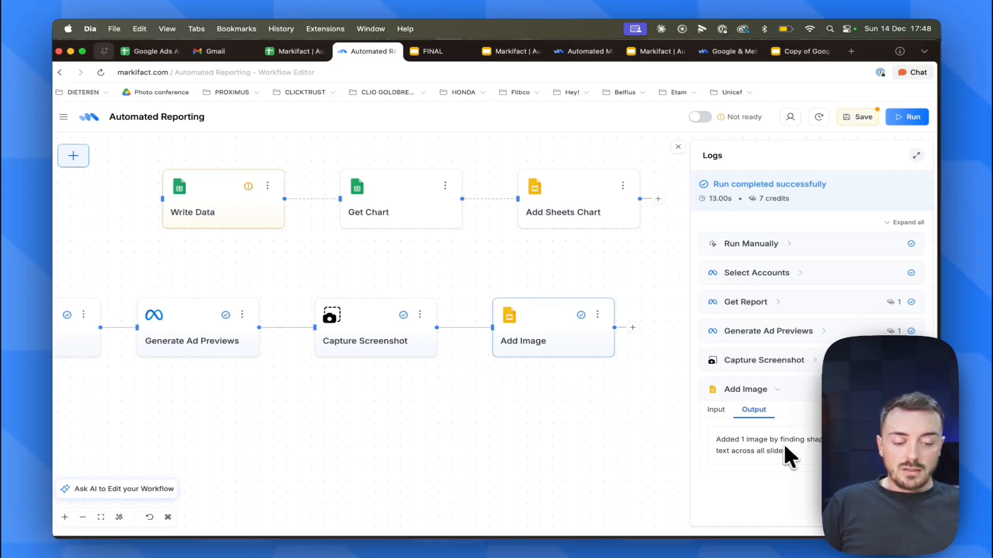
{"action": "left_click", "coordinate": [443, 55]}
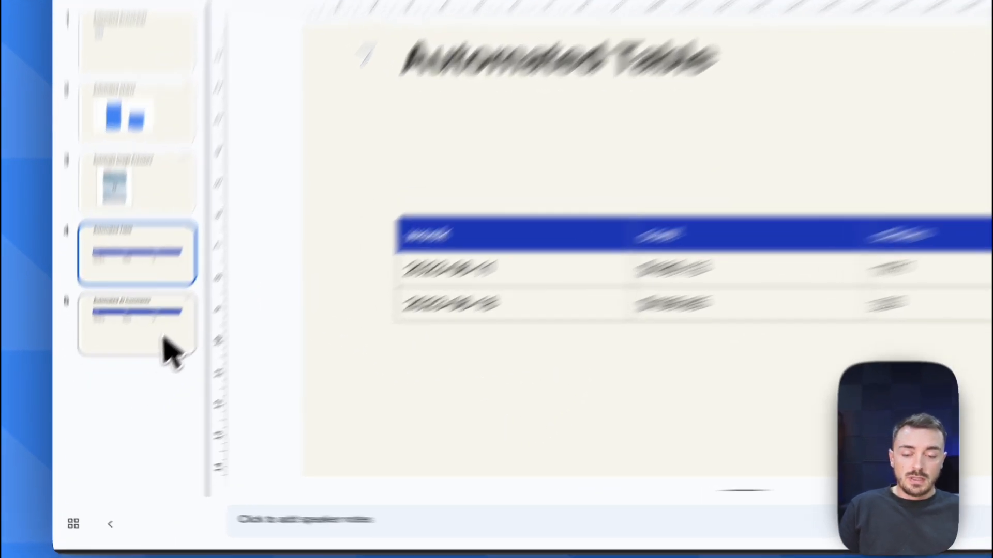
{"action": "left_click", "coordinate": [164, 341]}
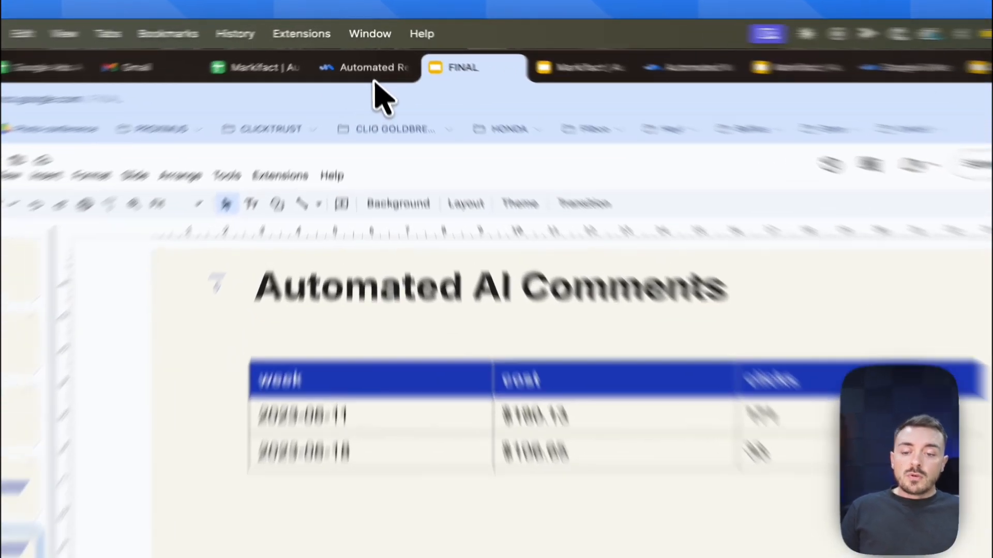
Return to the Automated Reporting workflow in Markifact, disconnect Update Table from Get Report and move it higher on the canvas.
{"action": "left_click", "coordinate": [375, 82]}
{"action": "left_click_drag", "start_coordinate": [607, 398], "coordinate": [613, 394]}
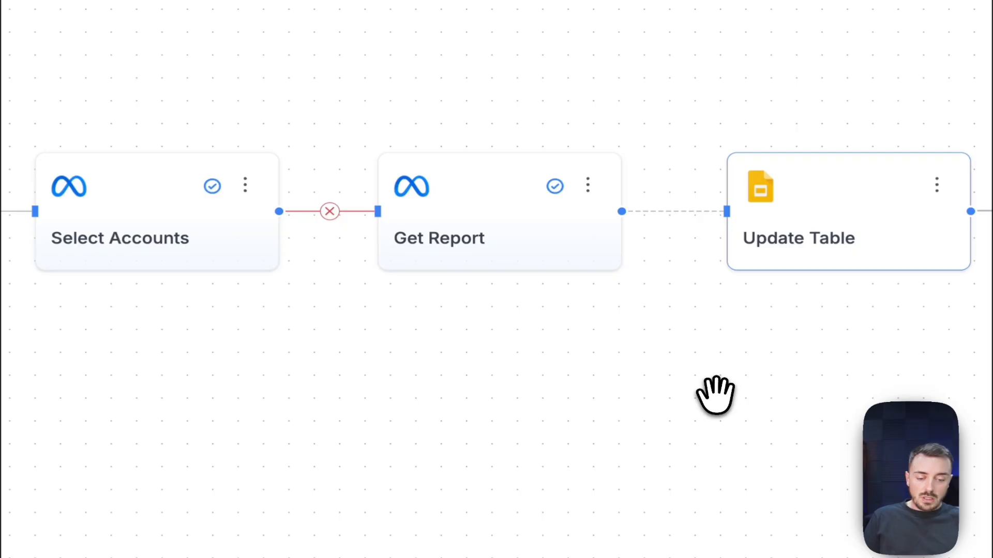
{"action": "left_click_drag", "start_coordinate": [715, 395], "coordinate": [703, 421]}
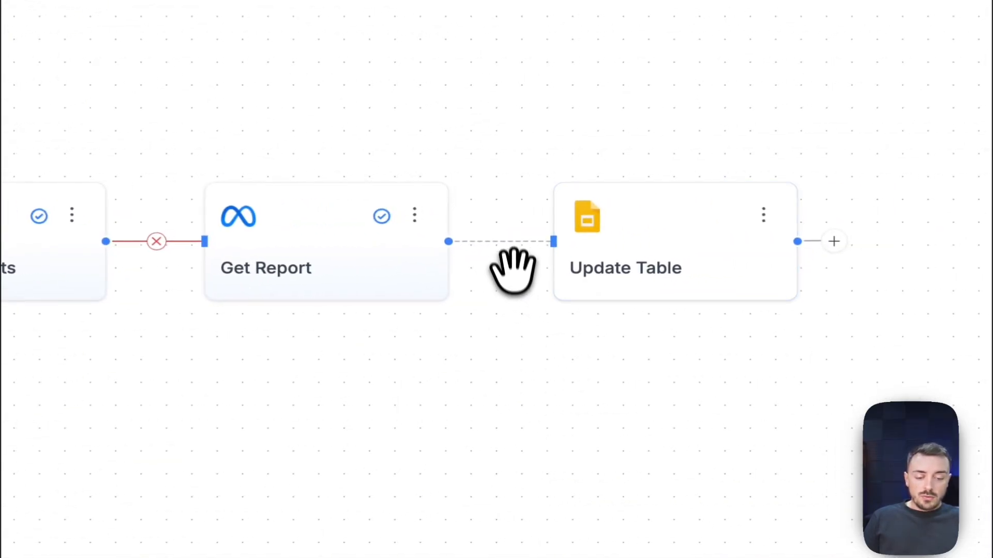
{"action": "left_click", "coordinate": [501, 241]}
{"action": "left_click_drag", "start_coordinate": [691, 219], "coordinate": [692, 41]}
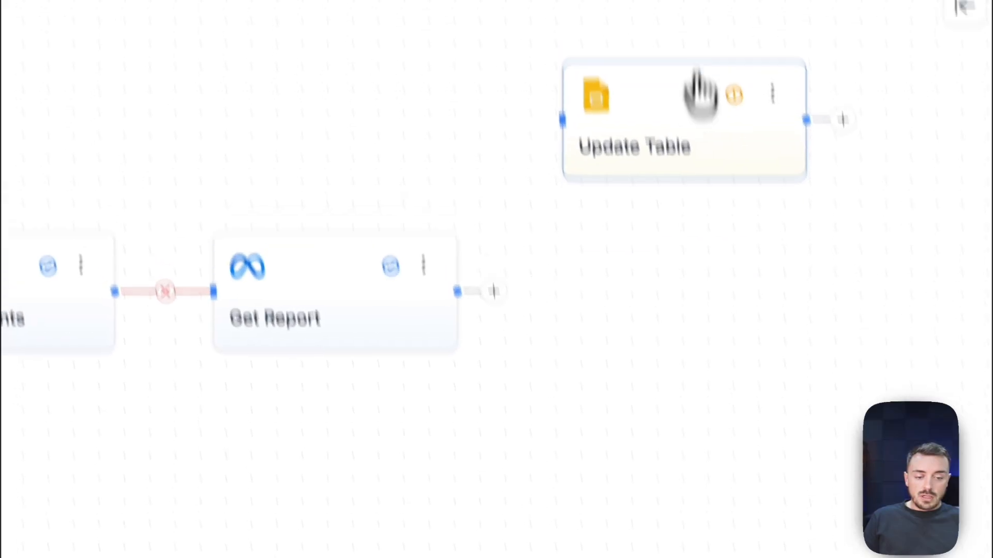
{"action": "left_click_drag", "start_coordinate": [701, 93], "coordinate": [698, 53]}
Connect an Ask AI node after the Get Report node.
{"action": "left_click", "coordinate": [511, 391]}
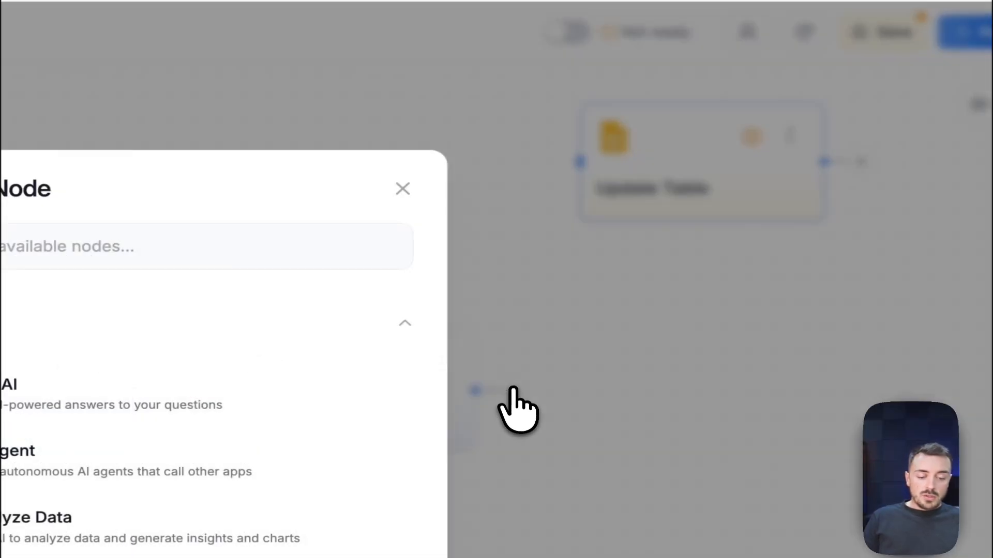
{"action": "left_click", "coordinate": [304, 252]}
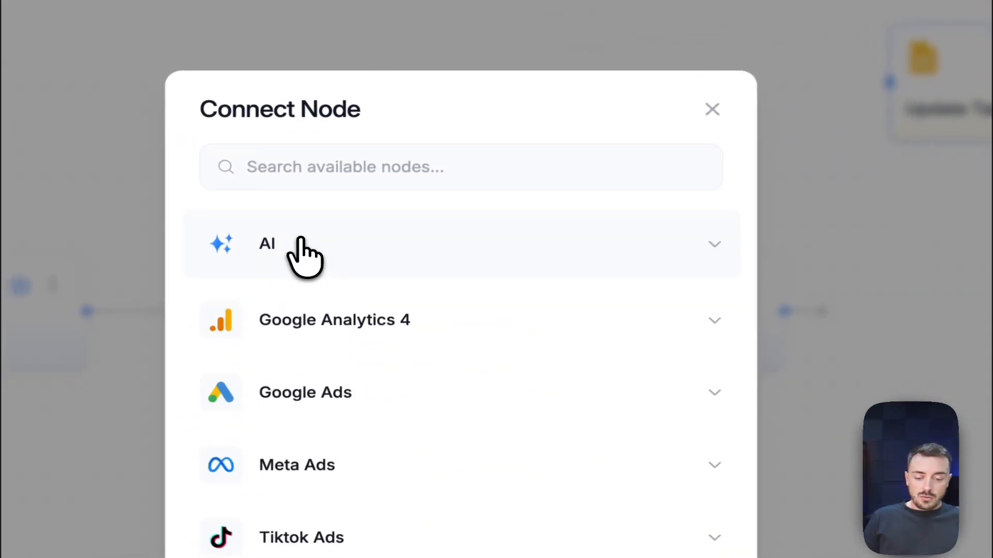
{"action": "left_click", "coordinate": [304, 252]}
{"action": "left_click", "coordinate": [288, 325]}
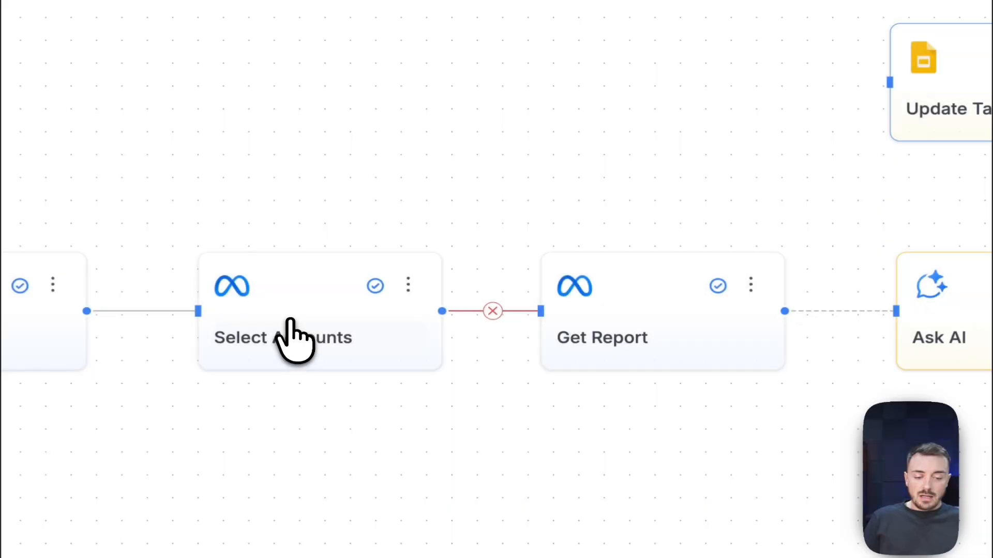
Insert the All Output data of Get Report into the prompt of the Ask AI node.
{"action": "left_click_drag", "start_coordinate": [861, 209], "coordinate": [715, 237]}
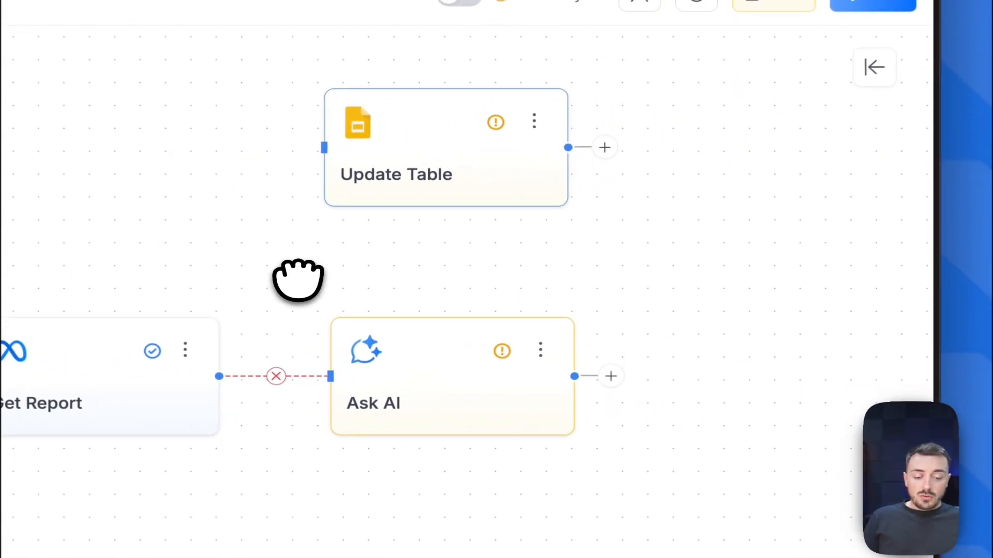
{"action": "left_click", "coordinate": [450, 357]}
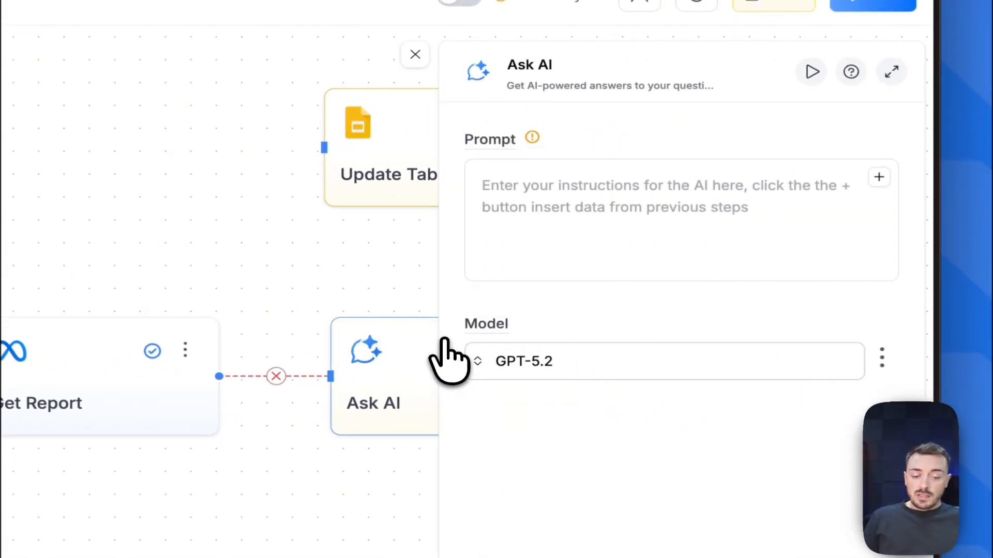
{"action": "left_click", "coordinate": [529, 238]}
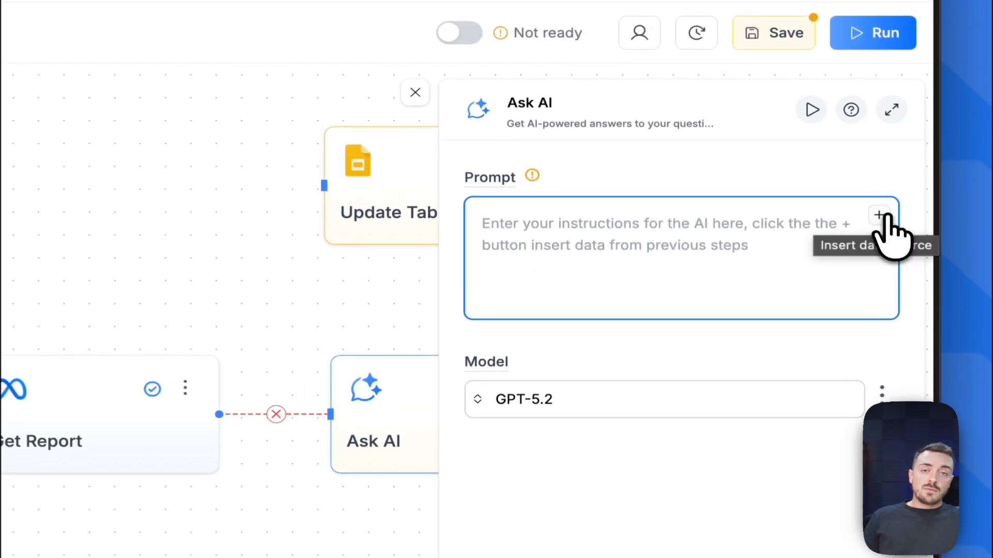
{"action": "left_click", "coordinate": [880, 215]}
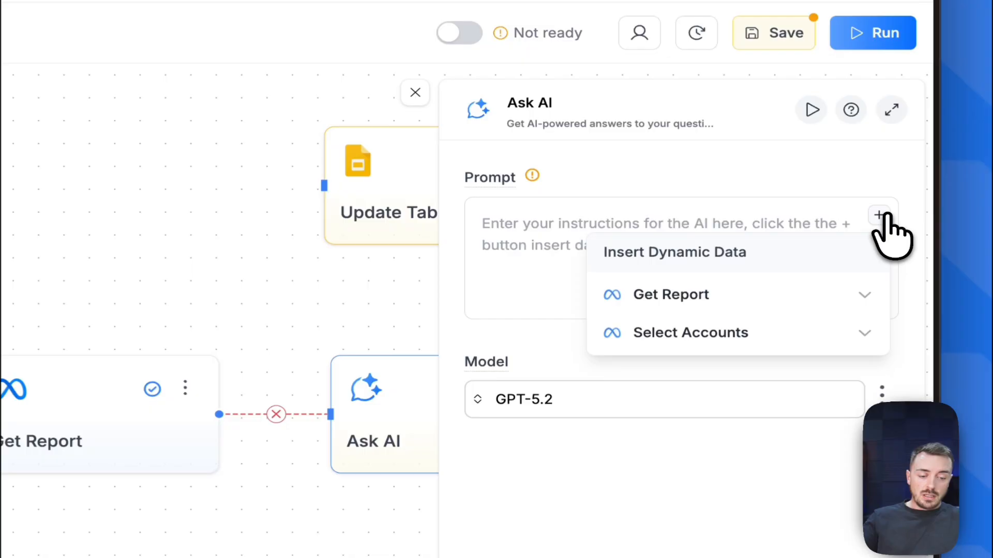
{"action": "left_click", "coordinate": [722, 294]}
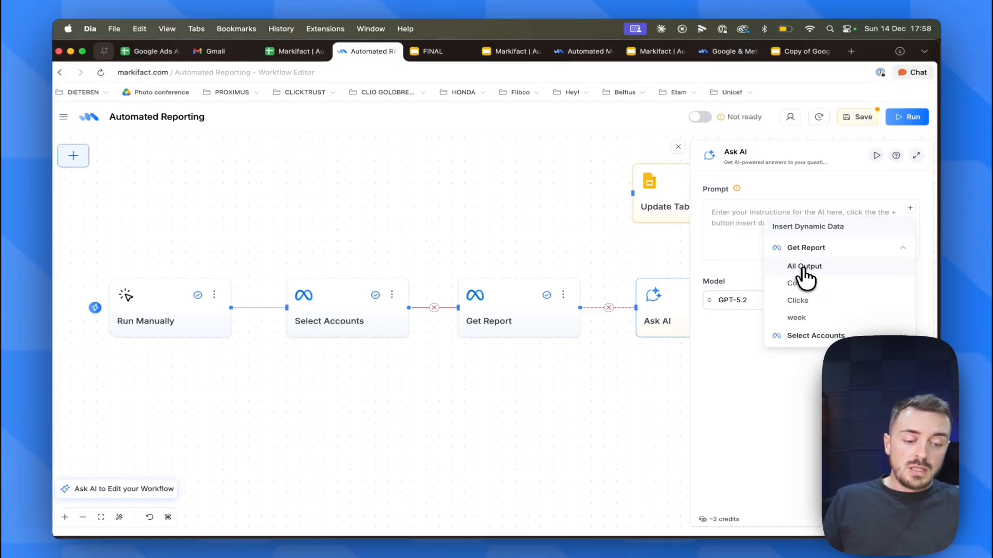
{"action": "left_click", "coordinate": [802, 267]}
Add prompt instructions to compare those 2 weeks of data in a concise Google Slides summary: max 2 points, takeaways only, insights without numbers.
{"action": "key", "text": "shift+Return"}
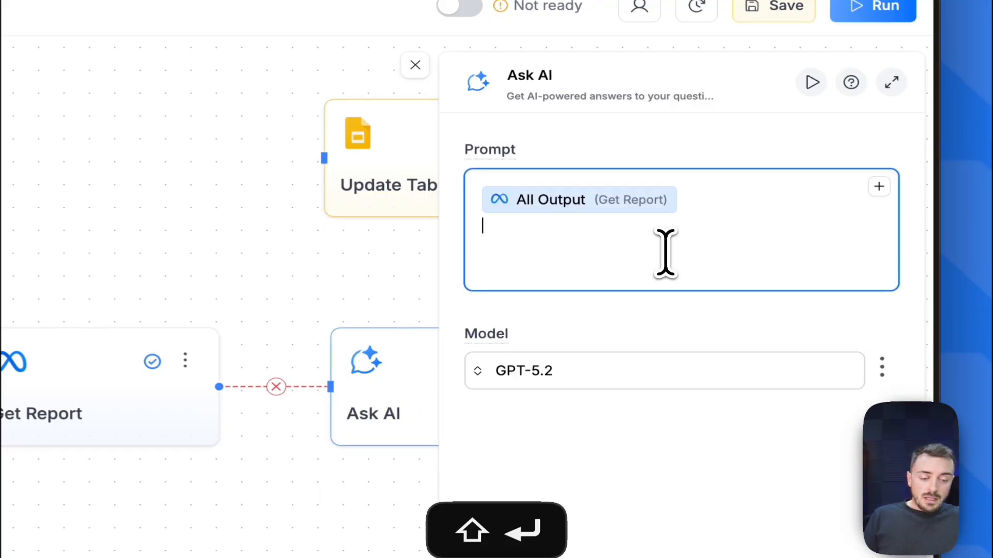
{"action": "key", "text": "shift+Return"}
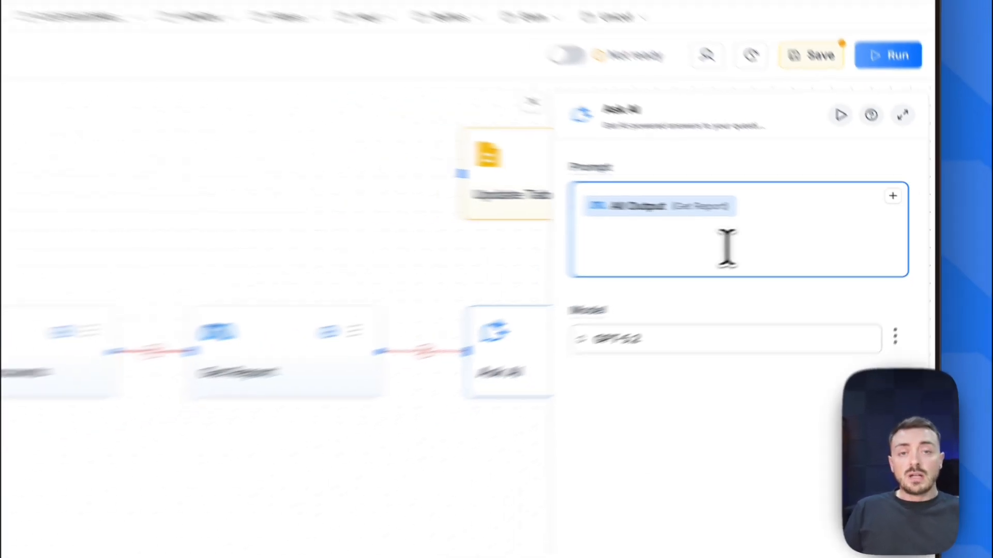
{"action": "type", "text": "-Compare those 2 weeks of data - Share a concise summary that will be used in Google Slides. - Max 2 points. Reply with takeaways nothing more nothing else, don't mention numbers, only insights."}
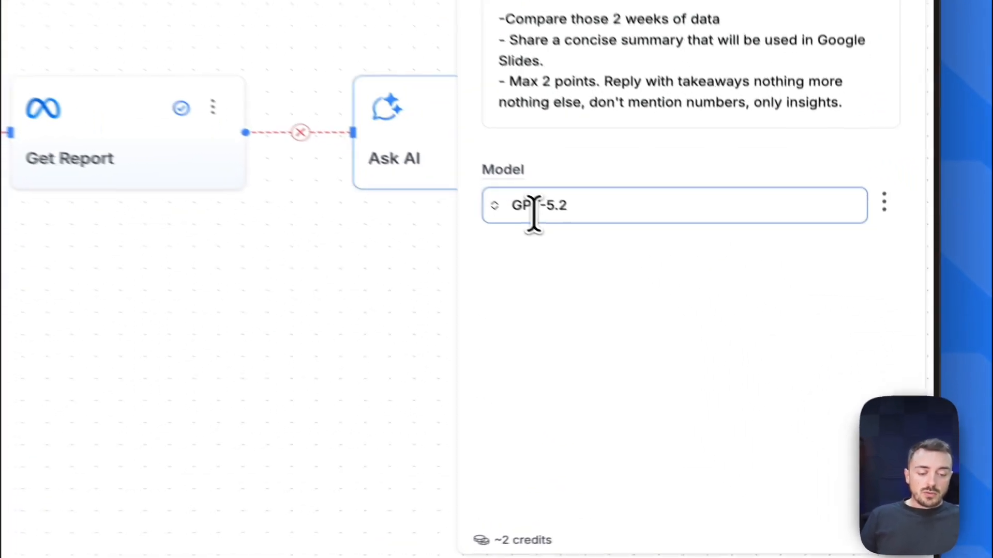
Set the model of the Ask AI node to O3 Mini.
{"action": "left_click", "coordinate": [729, 346]}
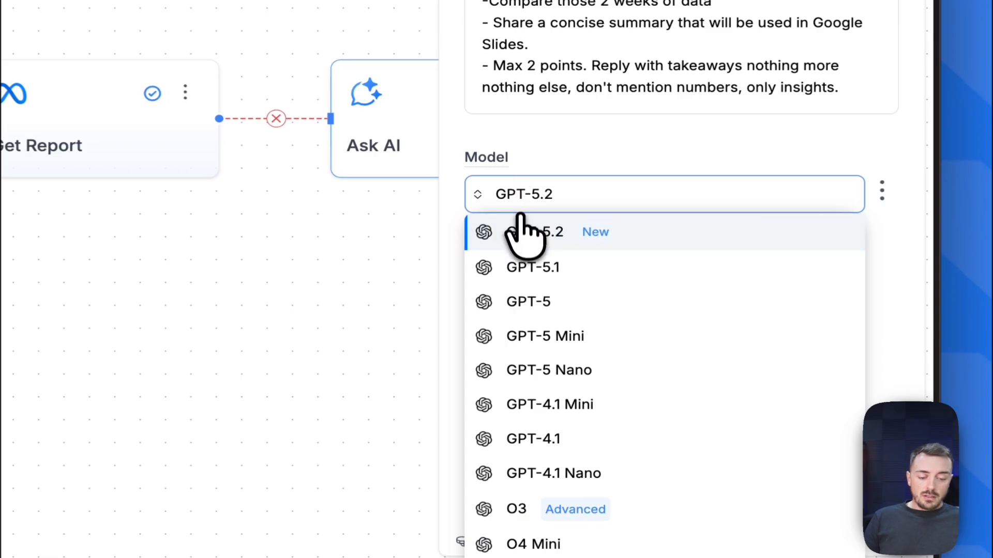
{"action": "scroll", "coordinate": [528, 375], "scroll_direction": "down", "scroll_amount": 3}
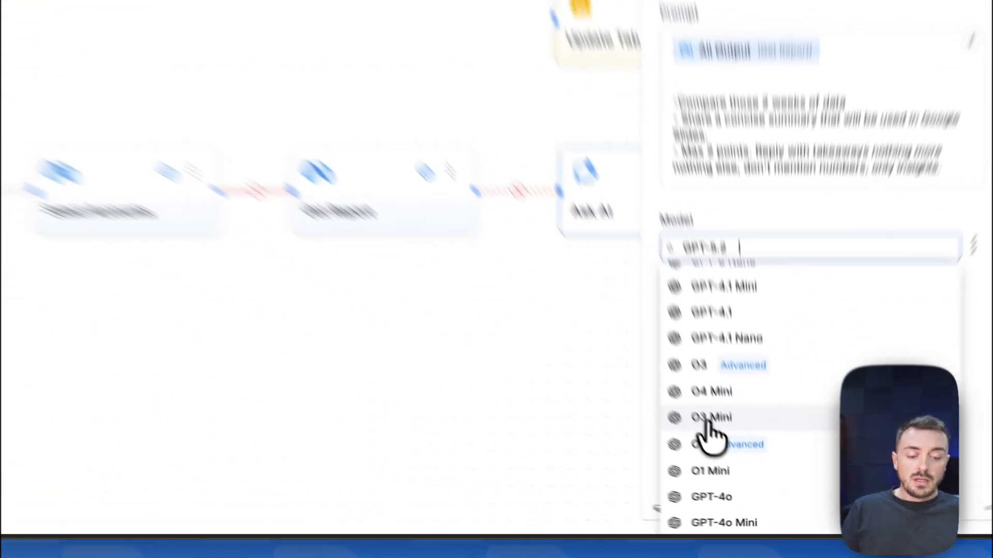
{"action": "left_click", "coordinate": [735, 460]}
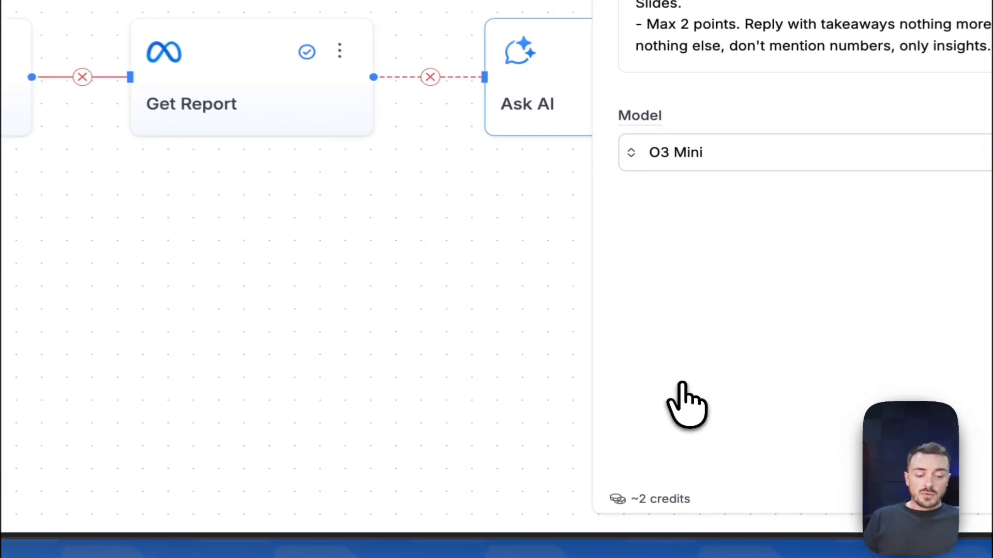
Run the Ask AI node to generate the comments on the report data.
{"action": "left_click_drag", "start_coordinate": [431, 275], "coordinate": [9, 352]}
{"action": "left_click_drag", "start_coordinate": [358, 394], "coordinate": [331, 422]}
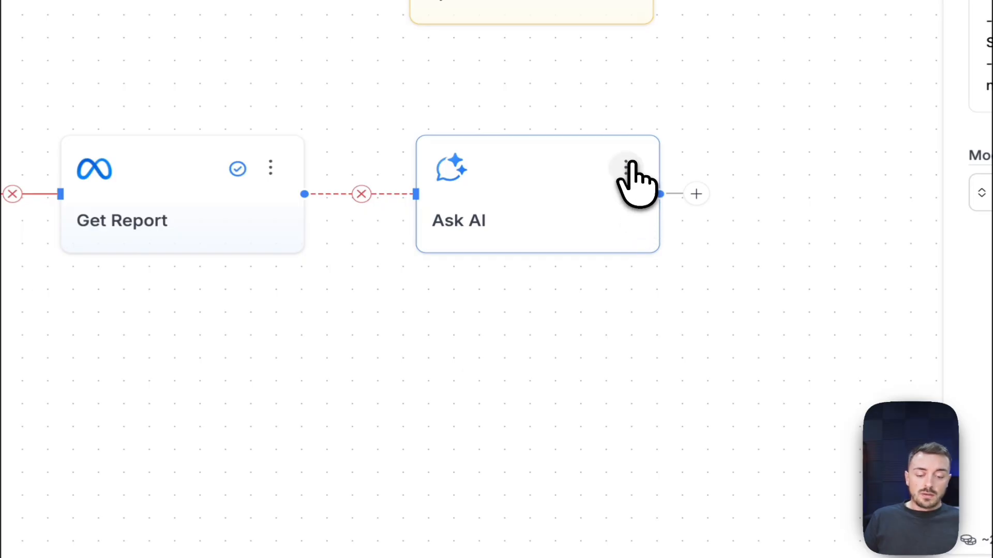
{"action": "left_click", "coordinate": [627, 168]}
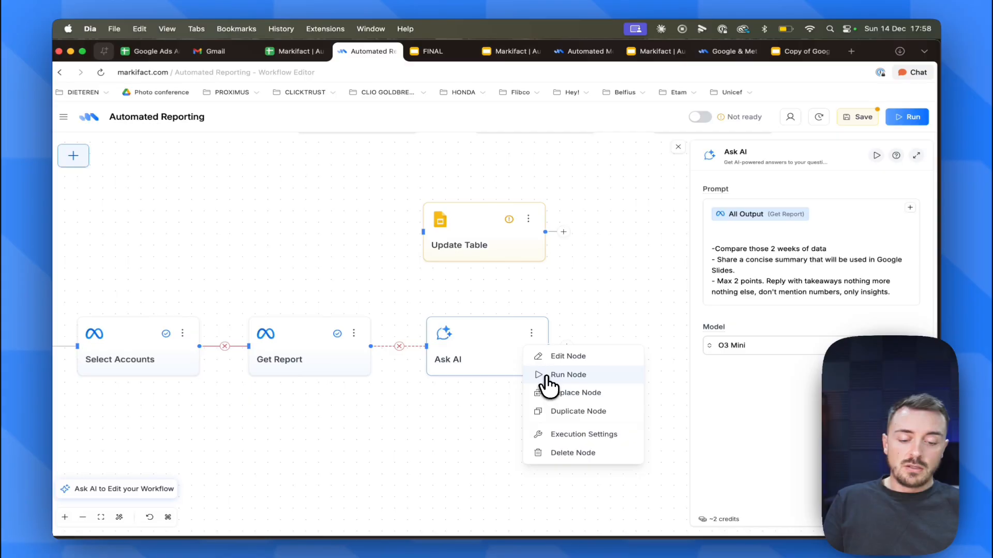
{"action": "left_click", "coordinate": [546, 376]}
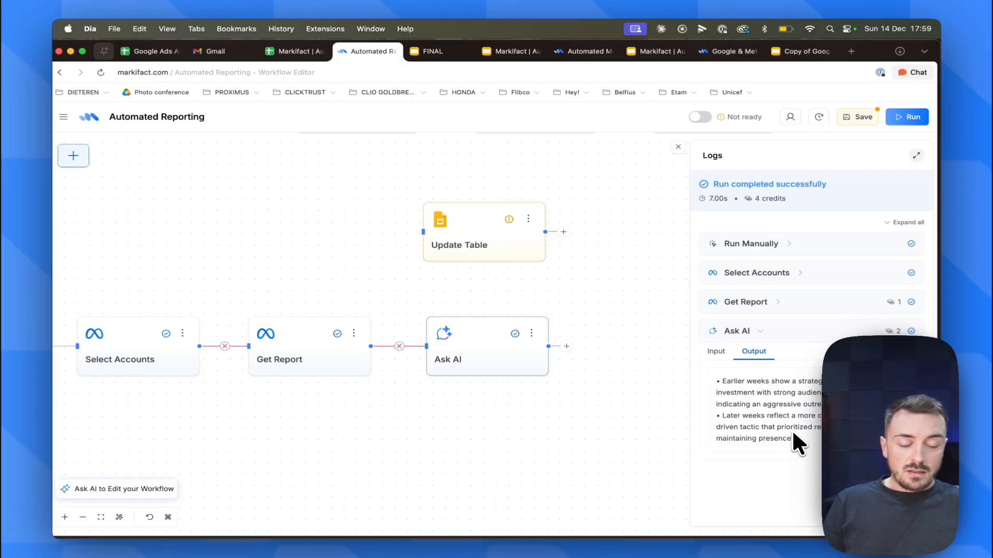
Switch to the FINAL presentation and draw a wide text box below the table on the Automated AI Comments slide.
{"action": "left_click", "coordinate": [439, 51]}
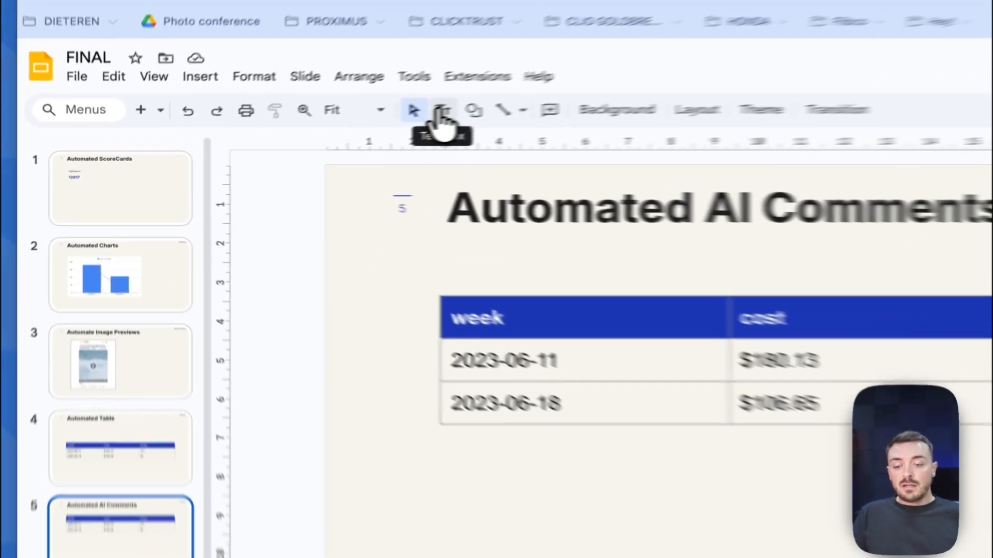
{"action": "left_click", "coordinate": [440, 111]}
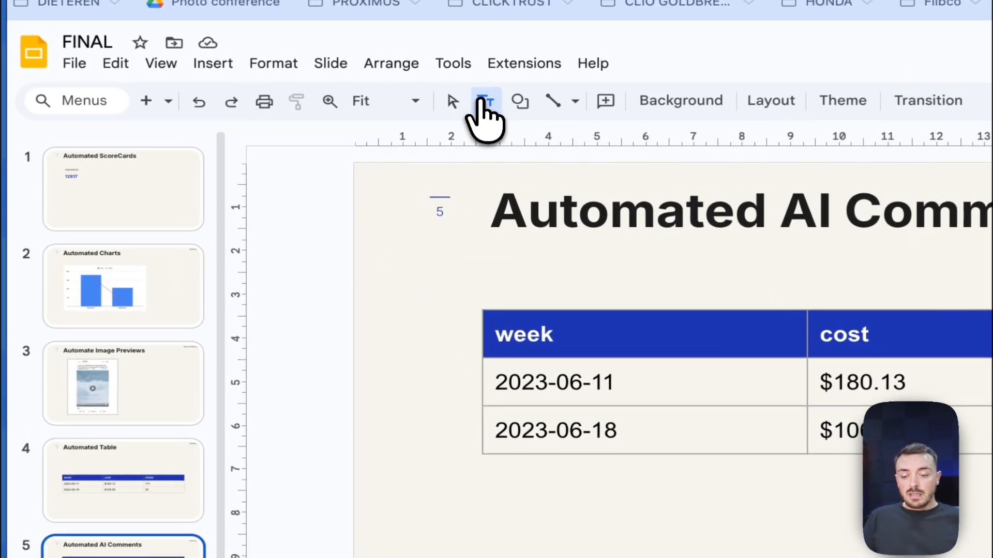
{"action": "left_click", "coordinate": [448, 537]}
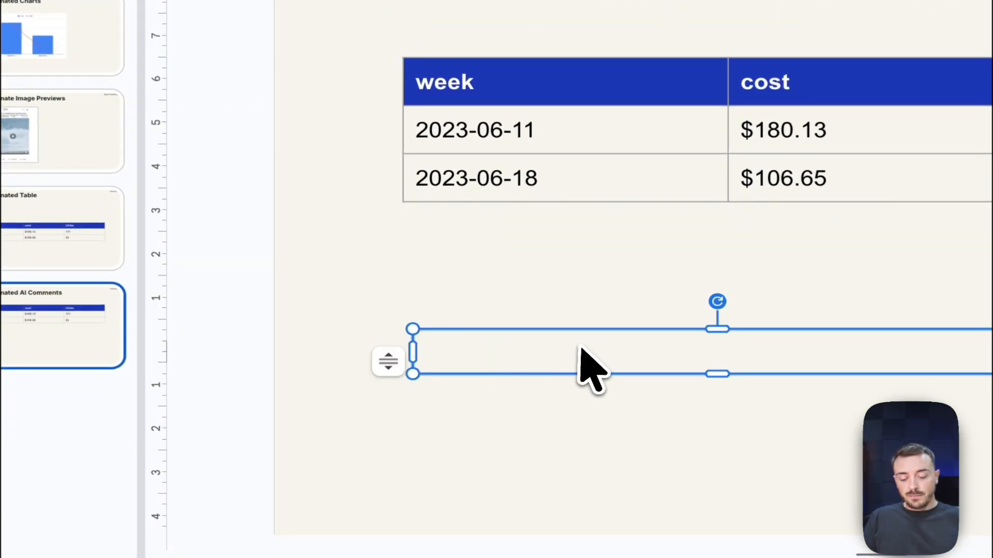
Enter the placeholder text "This is where the AI comment will come" in the new text box below the table.
{"action": "type", "text": "This is where "}
{"action": "type", "text": "the AI "}
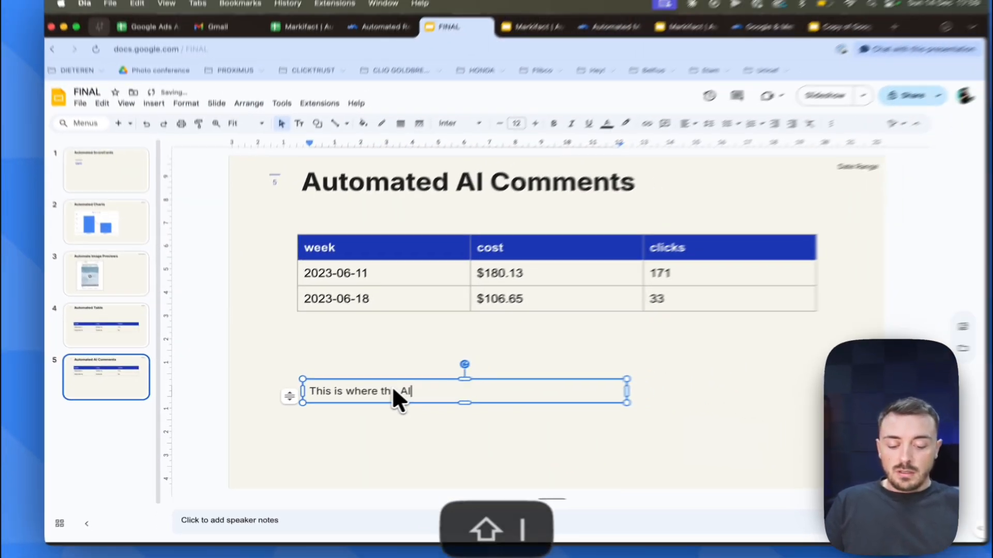
{"action": "type", "text": "comment will co"}
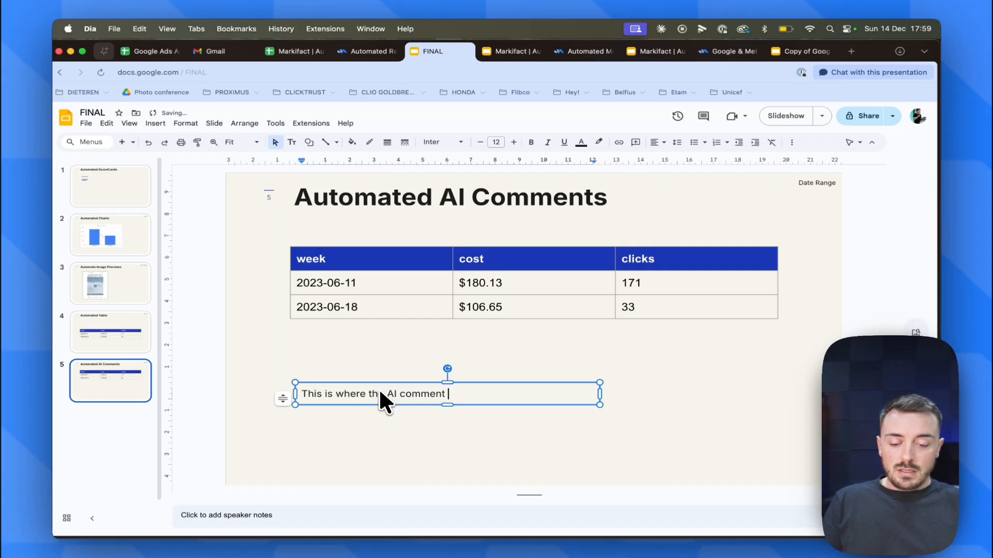
{"action": "type", "text": "me"}
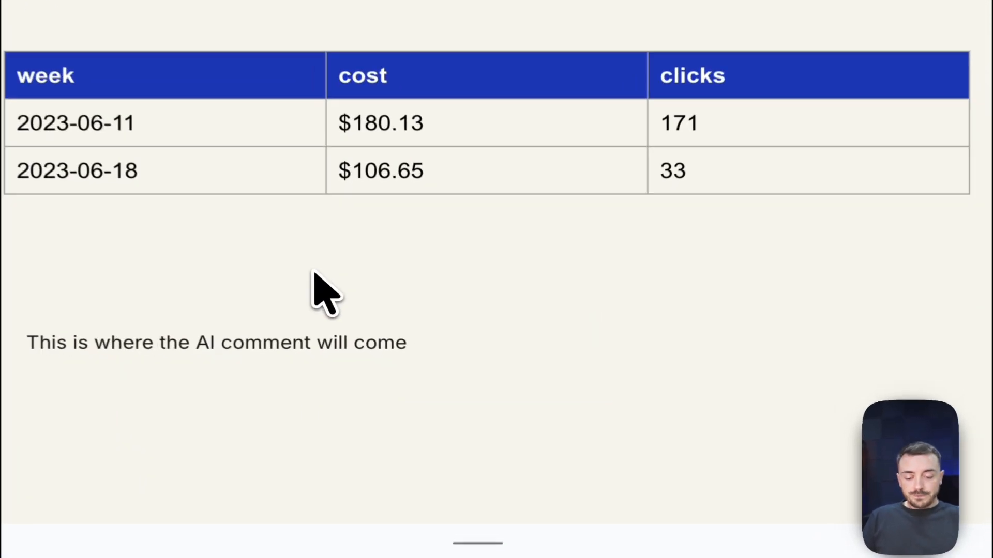
Give the placeholder text box the alt text description "ai comment".
{"action": "right_click", "coordinate": [492, 343]}
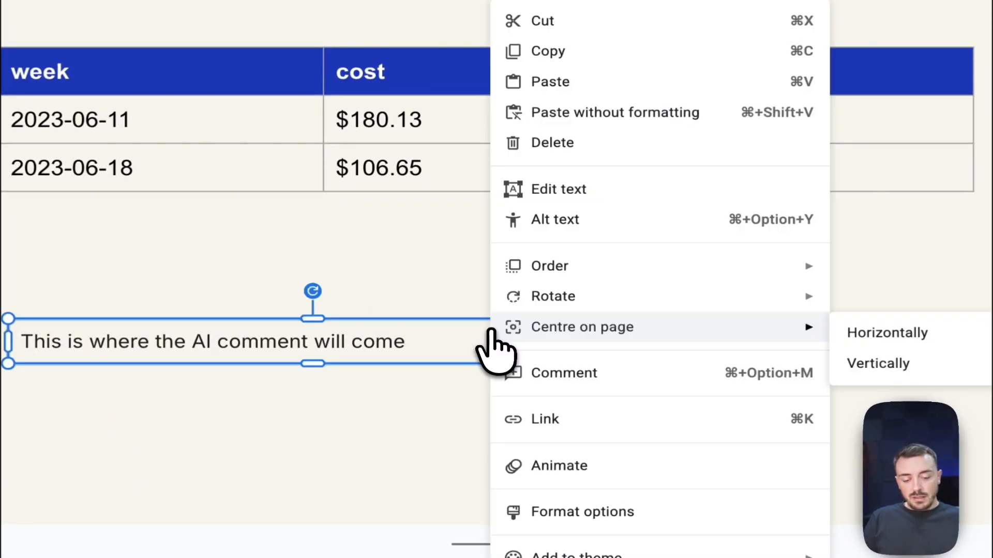
{"action": "left_click", "coordinate": [586, 228]}
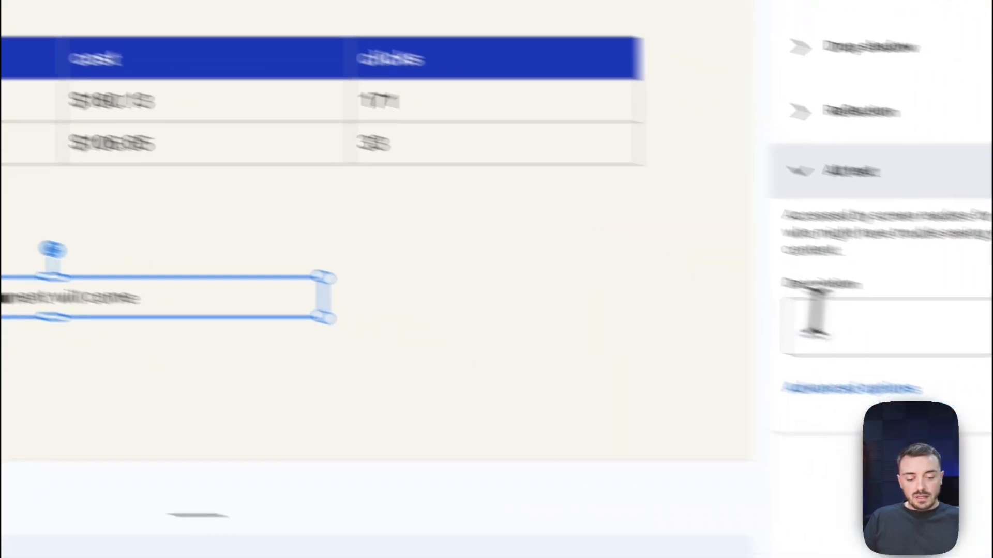
{"action": "type", "text": "ai comment"}
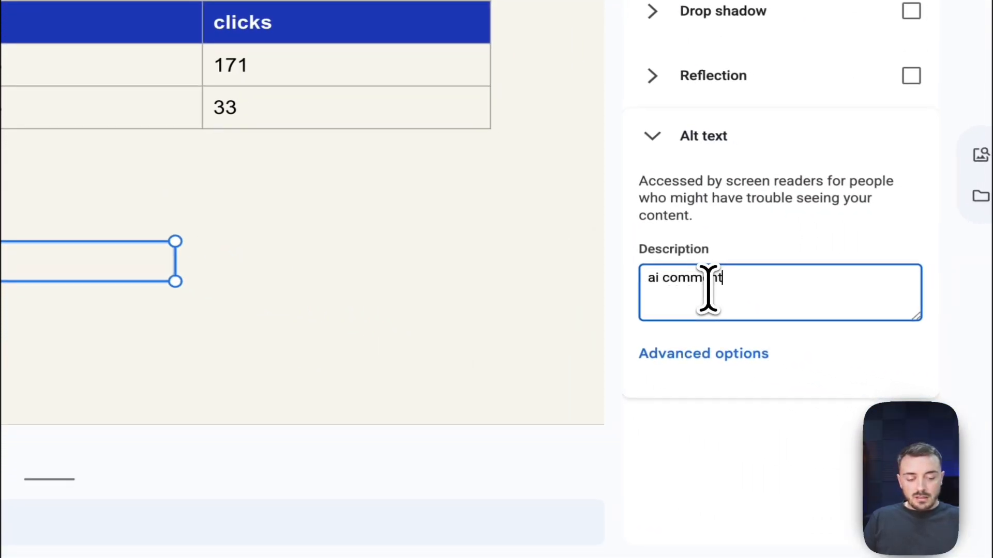
{"action": "left_click", "coordinate": [421, 370]}
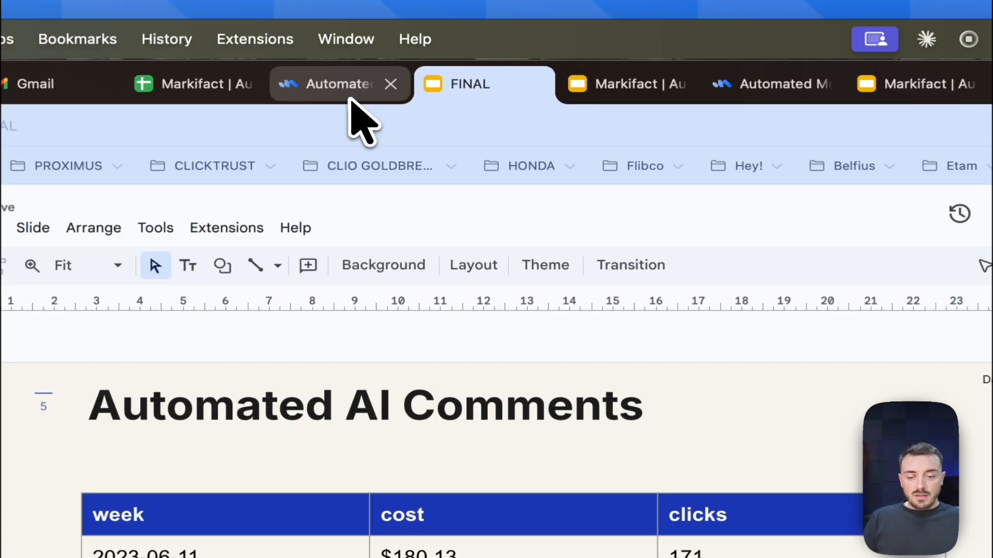
Return to the Markifact Automated Reporting workflow and connect a Google Slides Replace Text node after Ask AI.
{"action": "left_click", "coordinate": [350, 98]}
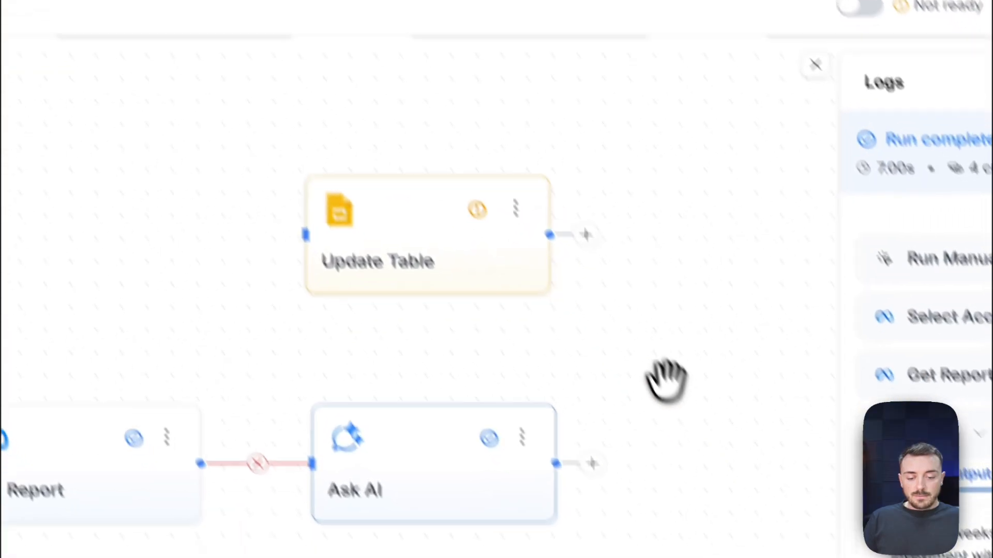
{"action": "left_click_drag", "start_coordinate": [667, 380], "coordinate": [418, 293]}
{"action": "left_click", "coordinate": [354, 377]}
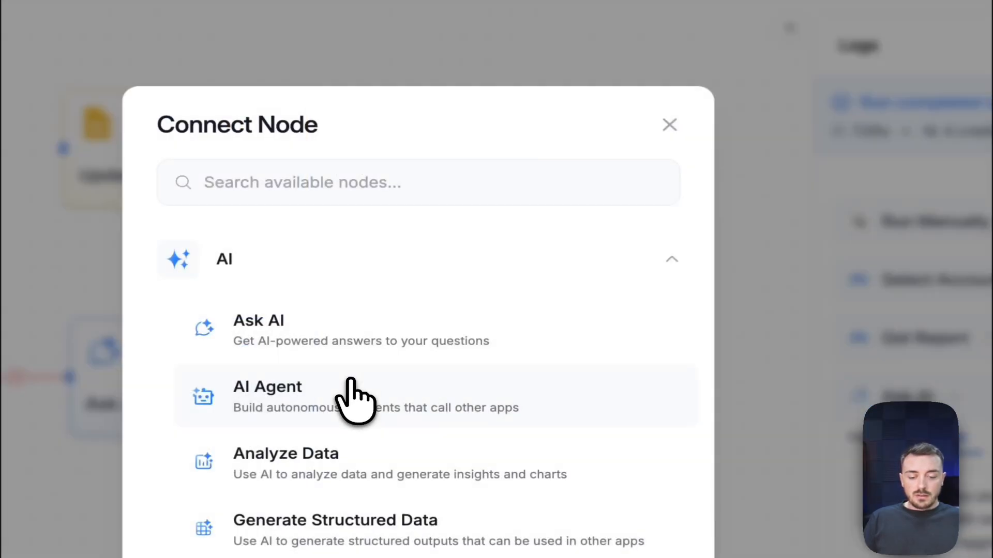
{"action": "left_click", "coordinate": [355, 182]}
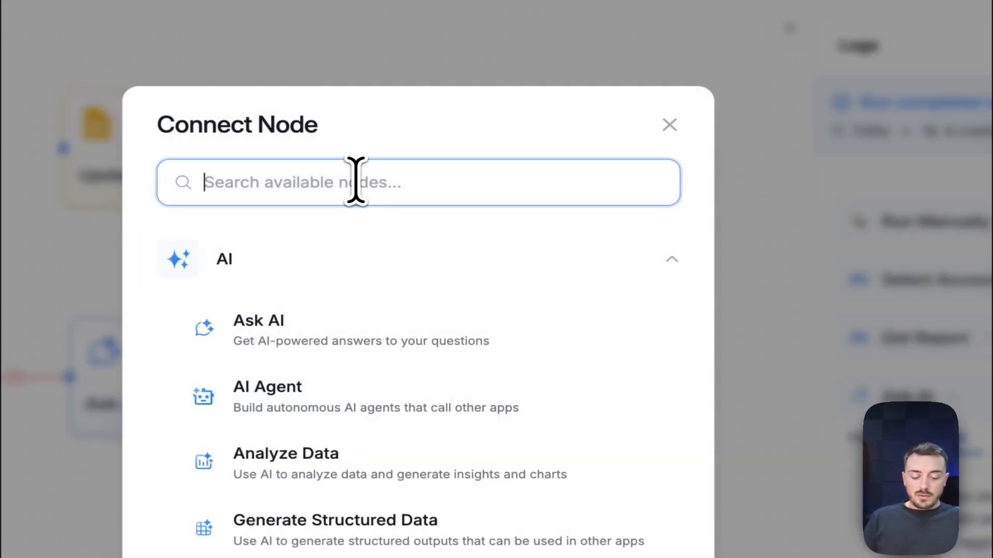
{"action": "type", "text": "replac"}
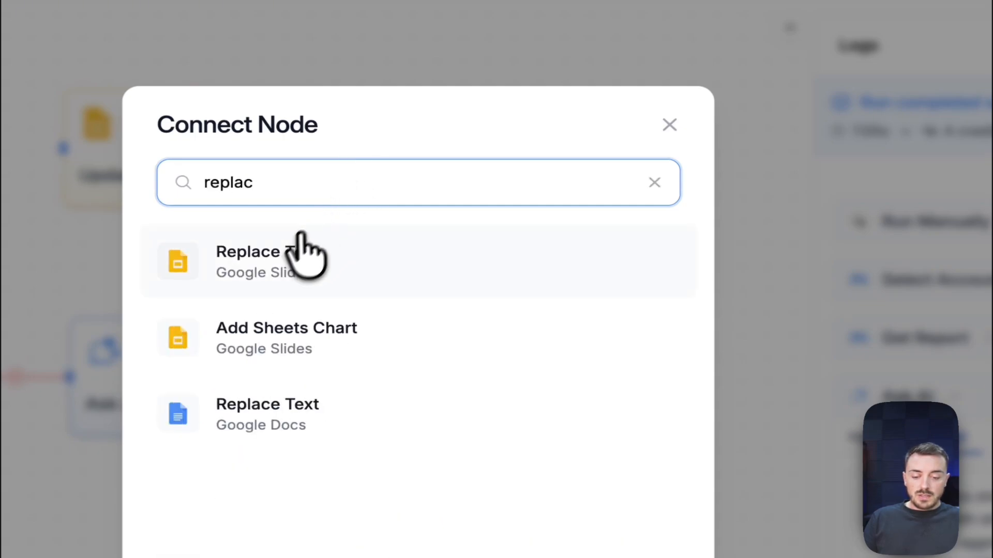
{"action": "left_click", "coordinate": [290, 268]}
{"action": "left_click_drag", "start_coordinate": [443, 257], "coordinate": [249, 265]}
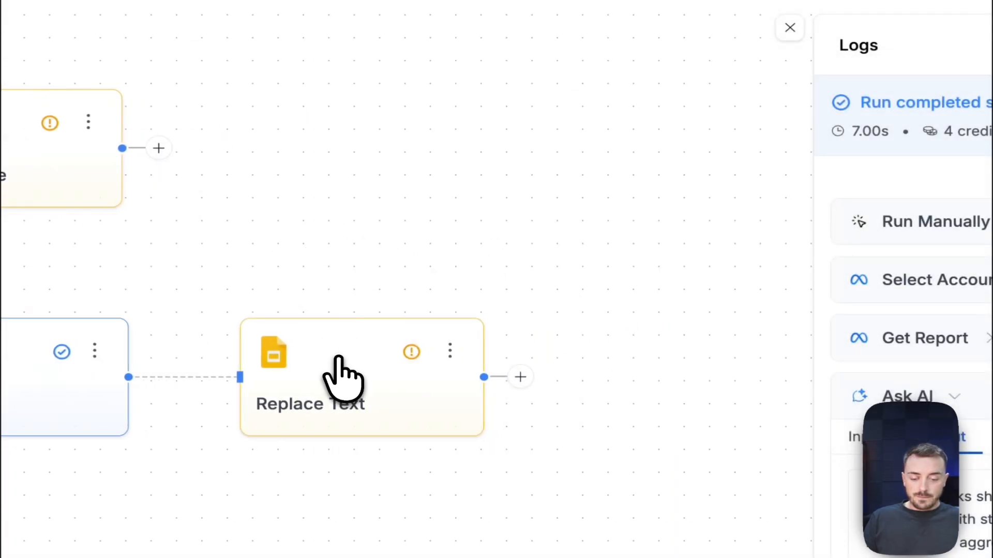
Choose the FINAL presentation from Google Drive as the target of the Replace Text node.
{"action": "left_click", "coordinate": [339, 362]}
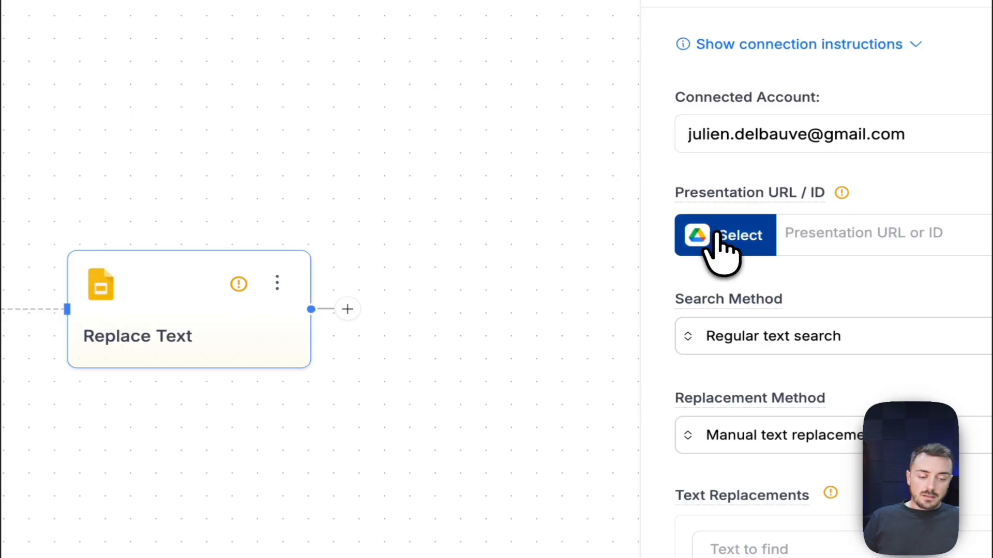
{"action": "left_click", "coordinate": [896, 305]}
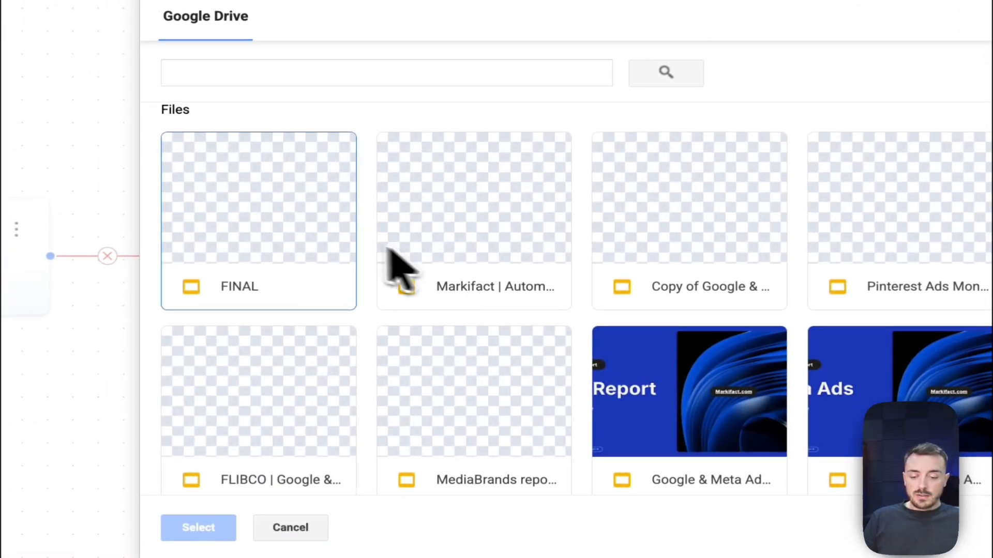
{"action": "left_click", "coordinate": [308, 248]}
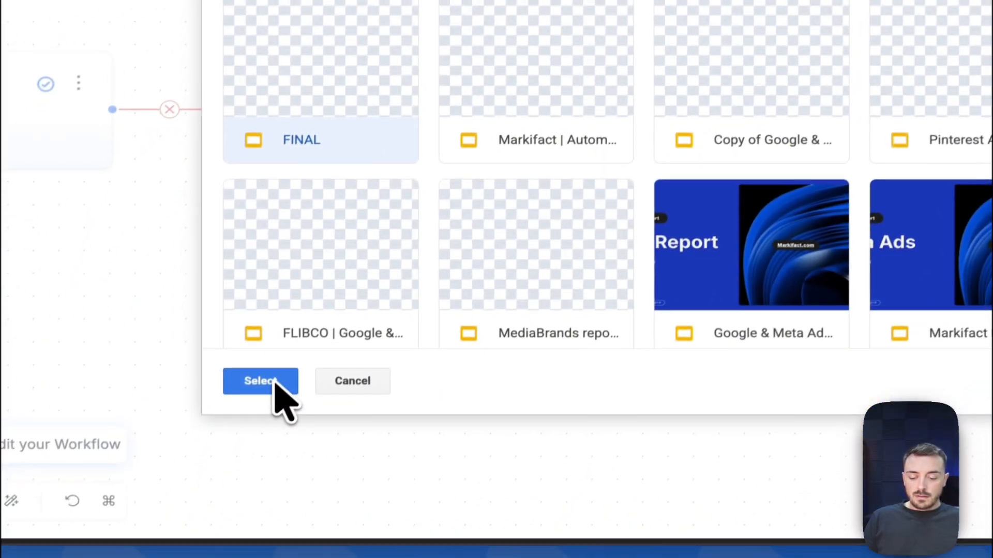
{"action": "left_click", "coordinate": [198, 527]}
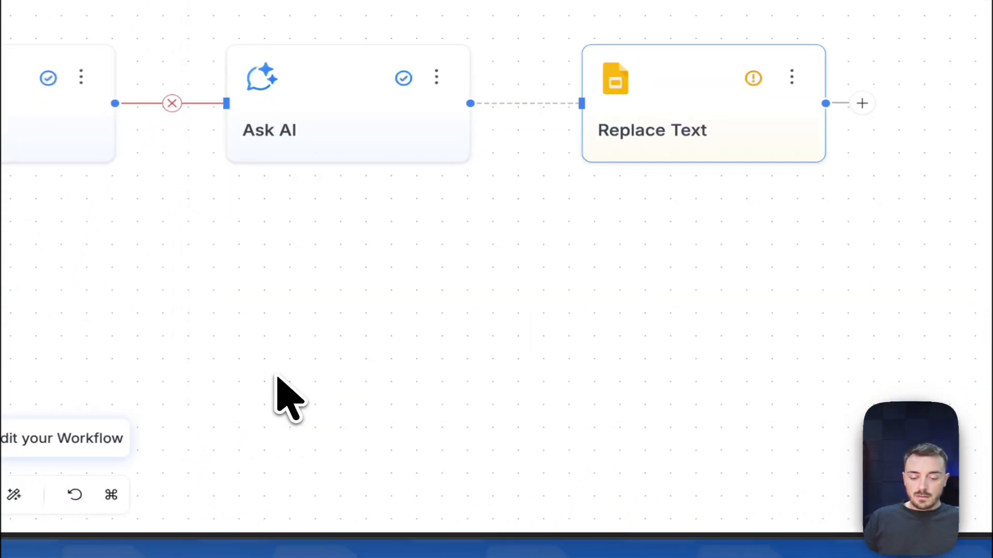
Set the Replace Text node's search method to Find by alt text.
{"action": "left_click", "coordinate": [696, 169]}
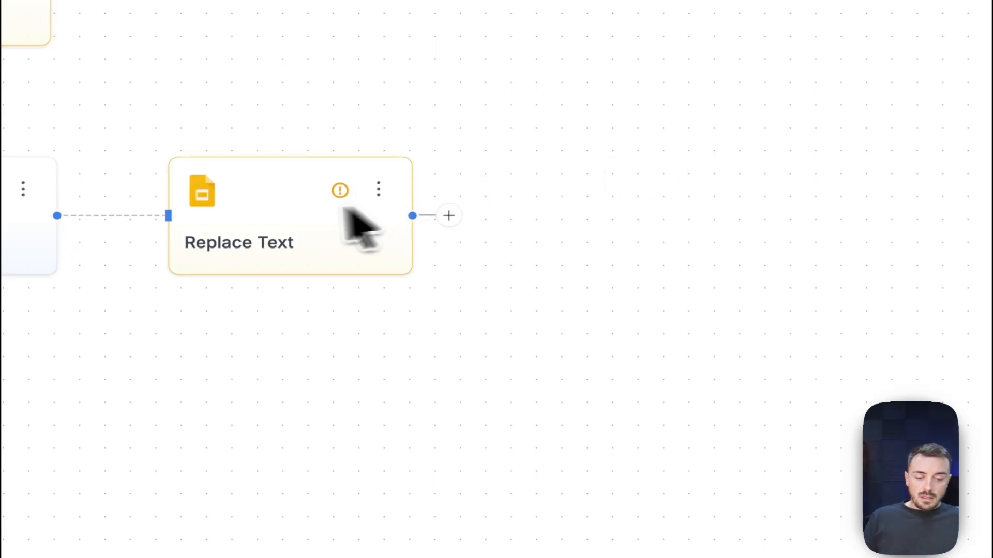
{"action": "left_click", "coordinate": [311, 204]}
{"action": "left_click", "coordinate": [657, 346]}
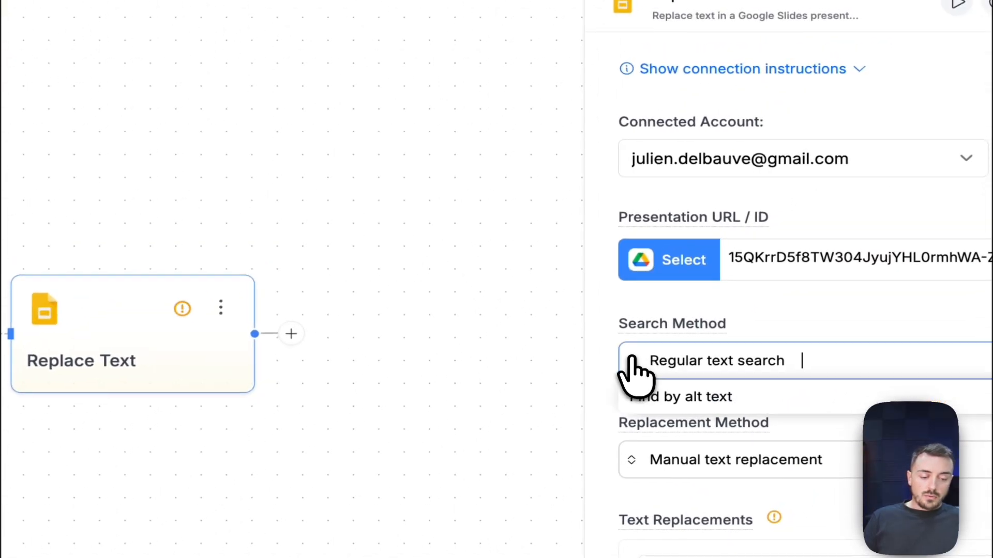
{"action": "left_click", "coordinate": [662, 396]}
{"action": "scroll", "coordinate": [672, 414], "scroll_direction": "down", "scroll_amount": 3}
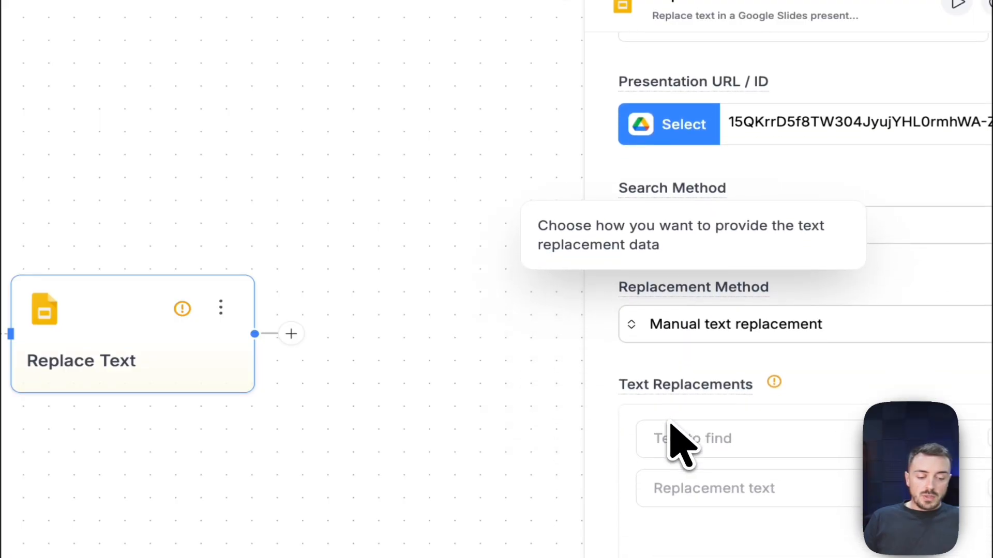
Copy the alt text "ai comment" from the placeholder box in FINAL and use it as the Replace Text node's text to find.
{"action": "left_click", "coordinate": [680, 452]}
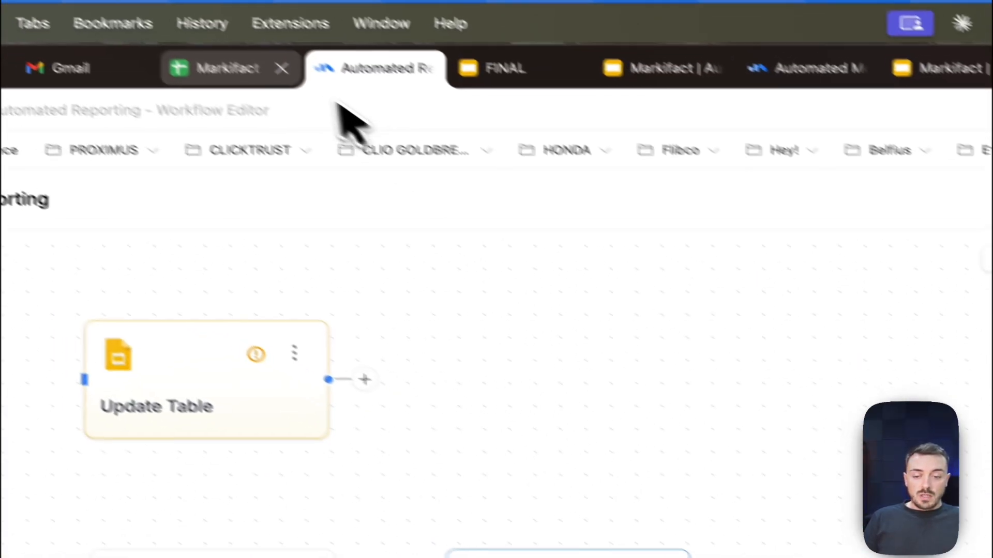
{"action": "left_click", "coordinate": [619, 89]}
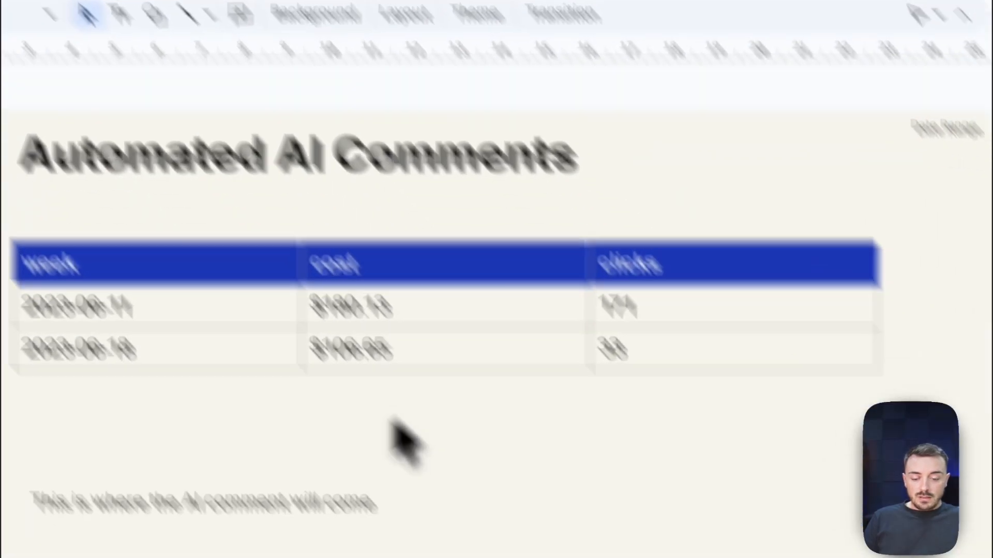
{"action": "left_click", "coordinate": [324, 411]}
{"action": "key", "text": "super+a"}
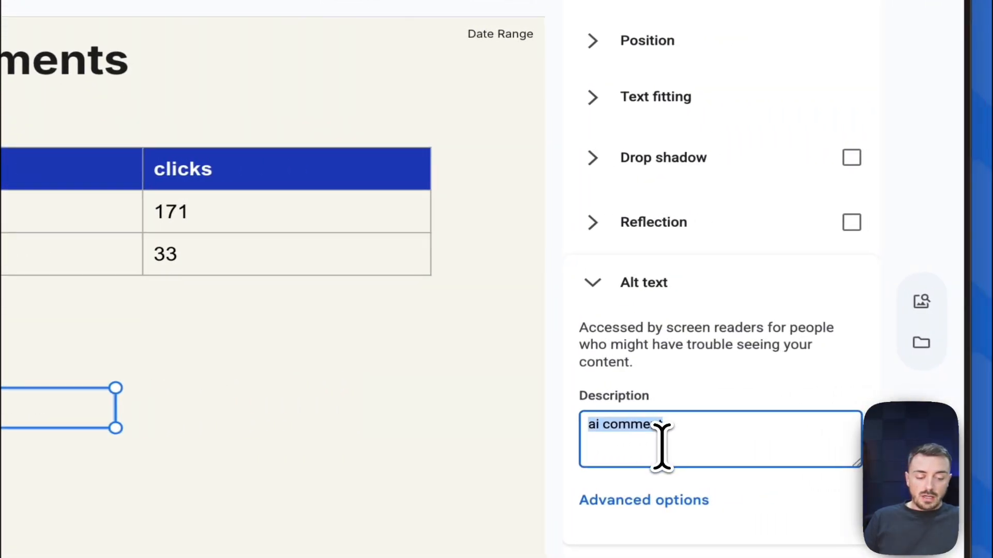
{"action": "key", "text": "super+c"}
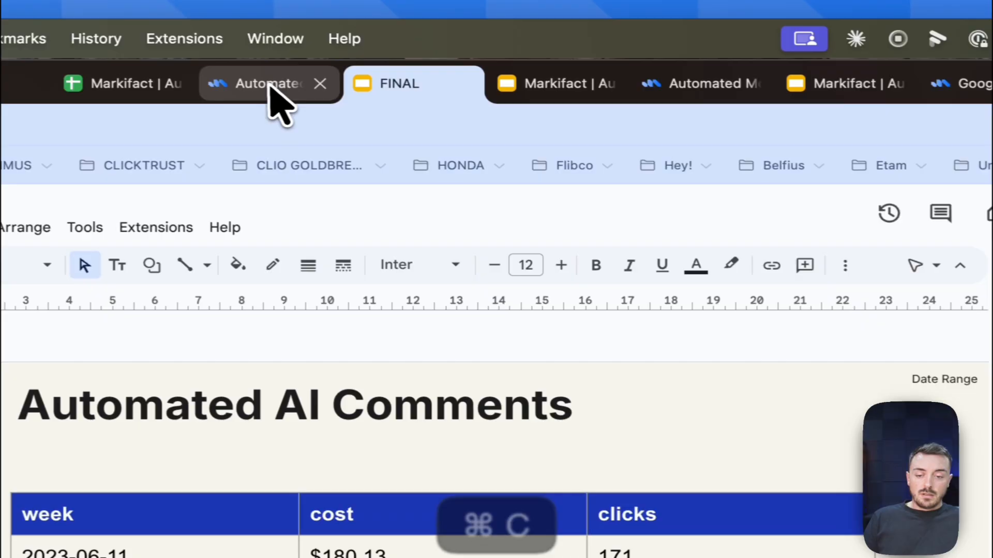
{"action": "left_click", "coordinate": [155, 11]}
{"action": "key", "text": "super+v"}
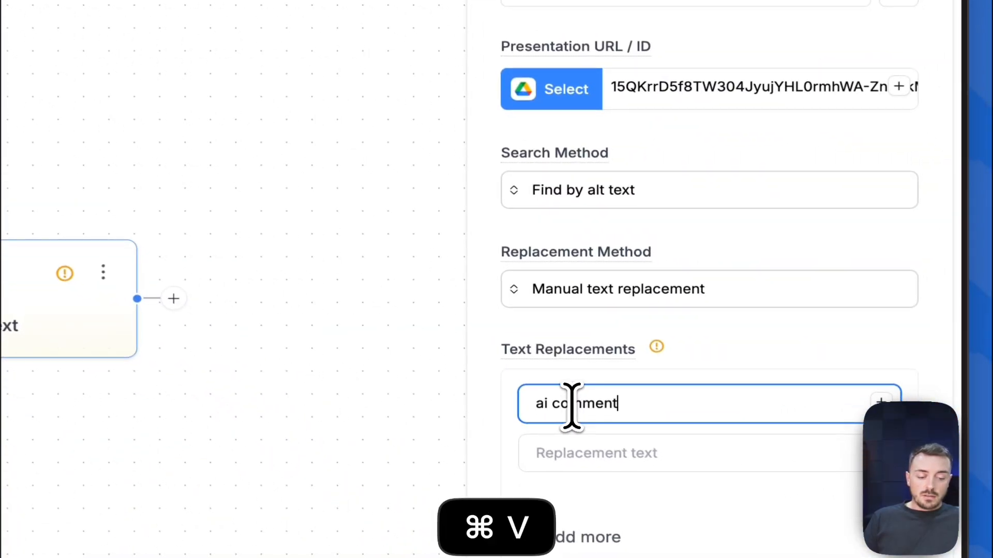
Insert the Ask AI Response as dynamic data for the replacement text of "ai comment".
{"action": "left_click", "coordinate": [672, 458]}
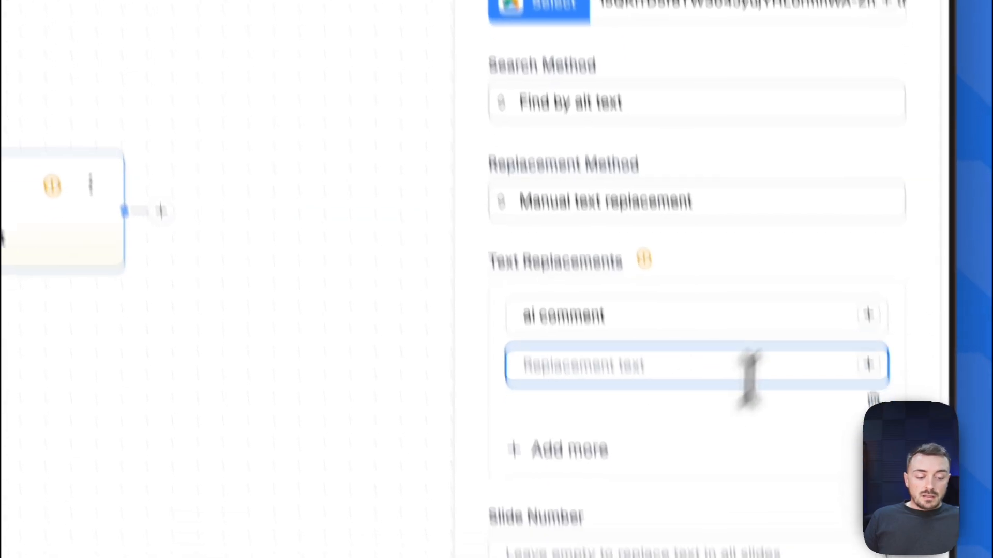
{"action": "left_click", "coordinate": [881, 452]}
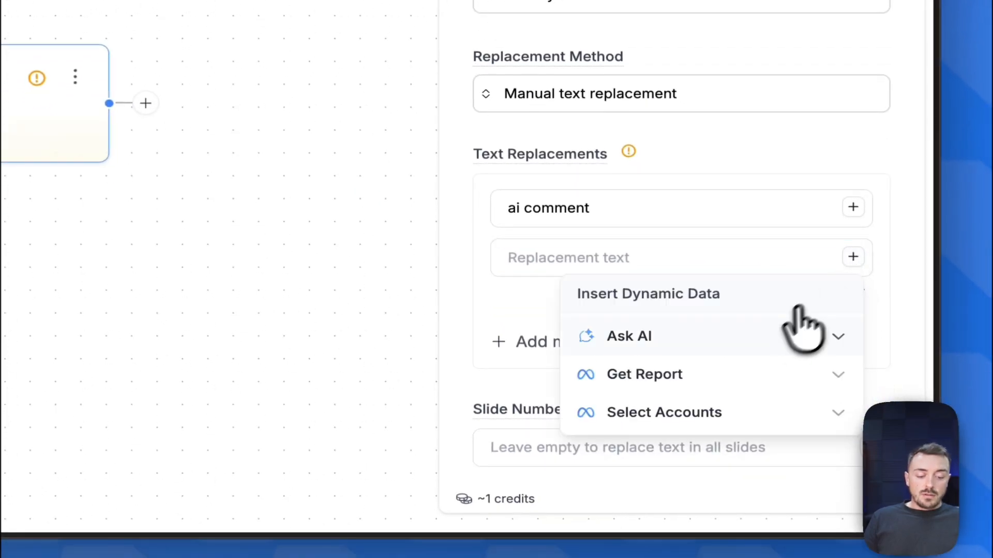
{"action": "left_click", "coordinate": [775, 325]}
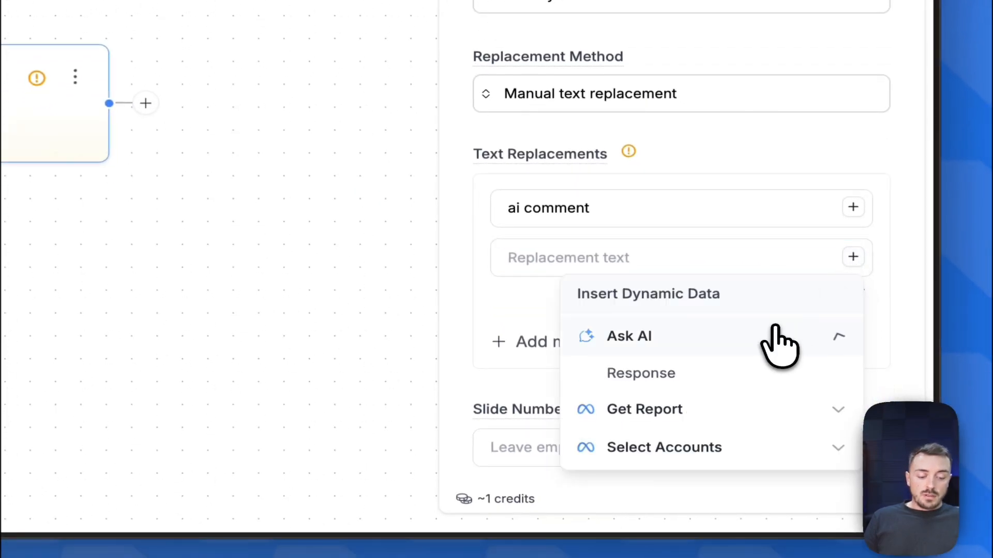
{"action": "left_click", "coordinate": [684, 373]}
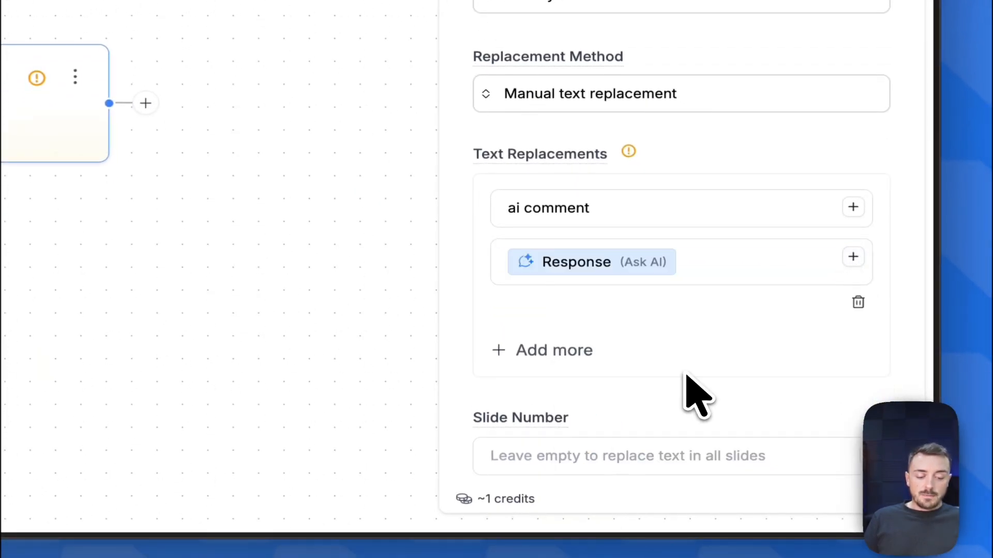
{"action": "scroll", "coordinate": [621, 394], "scroll_direction": "down", "scroll_amount": 1}
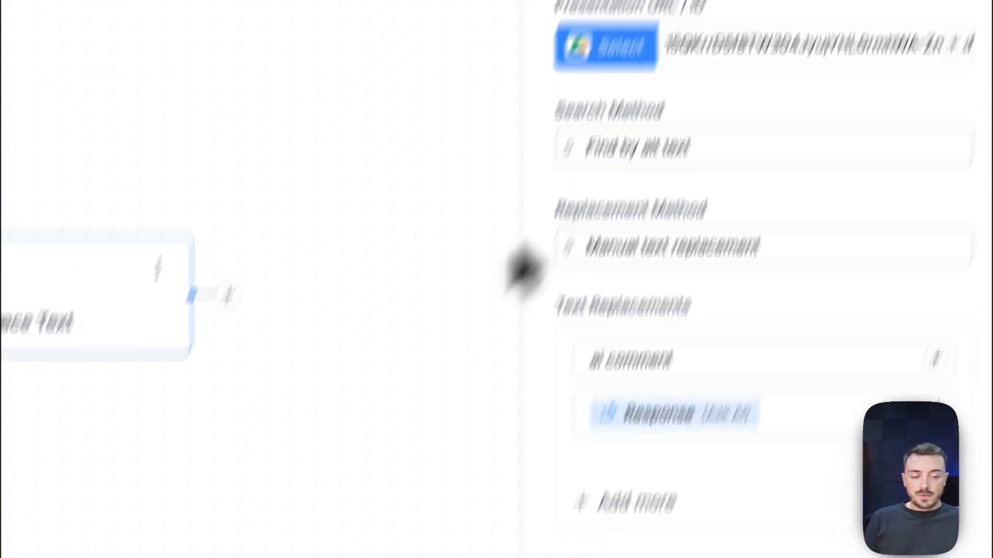
Run the Replace Text node and switch to the FINAL presentation to check the AI comment on the slide.
{"action": "left_click", "coordinate": [759, 86]}
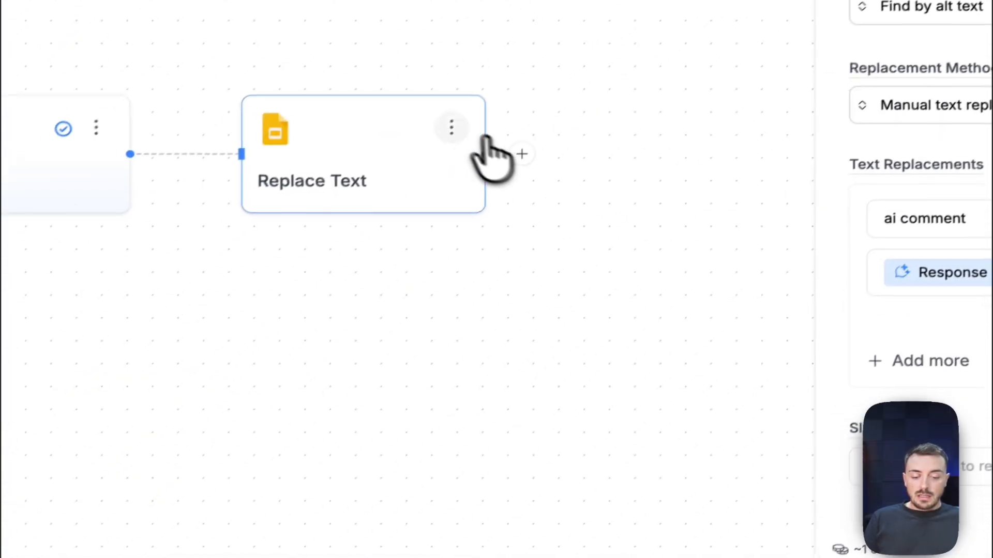
{"action": "left_click", "coordinate": [147, 402]}
{"action": "left_click", "coordinate": [481, 206]}
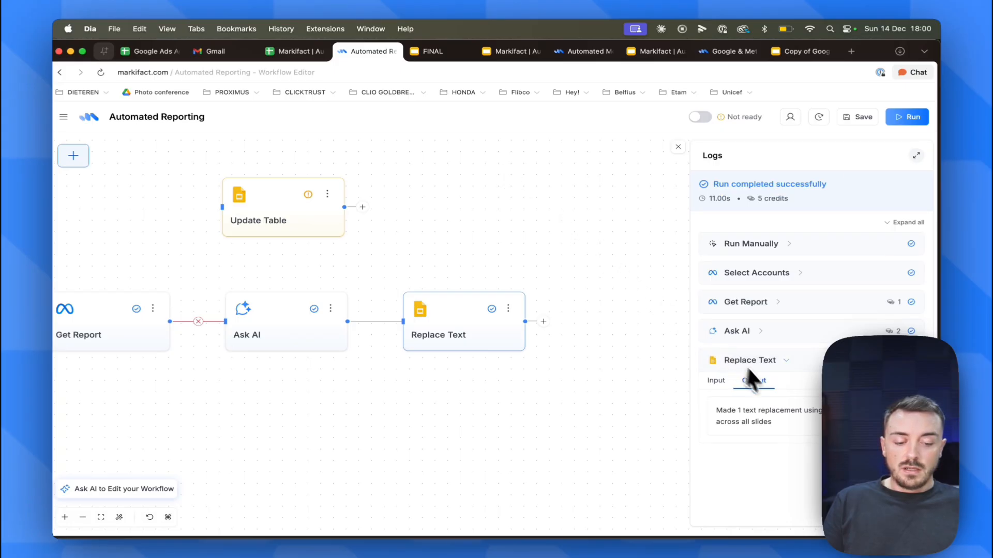
{"action": "left_click", "coordinate": [446, 58]}
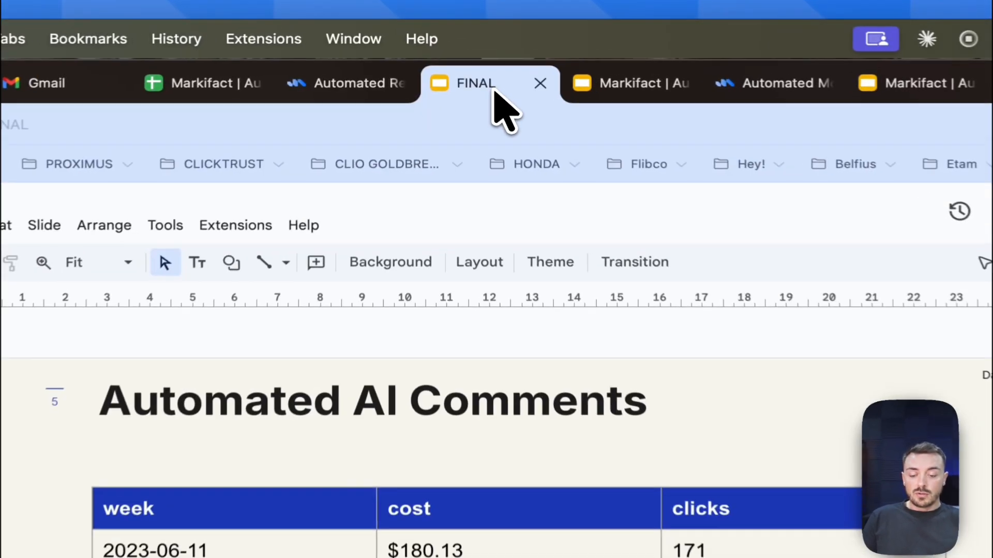